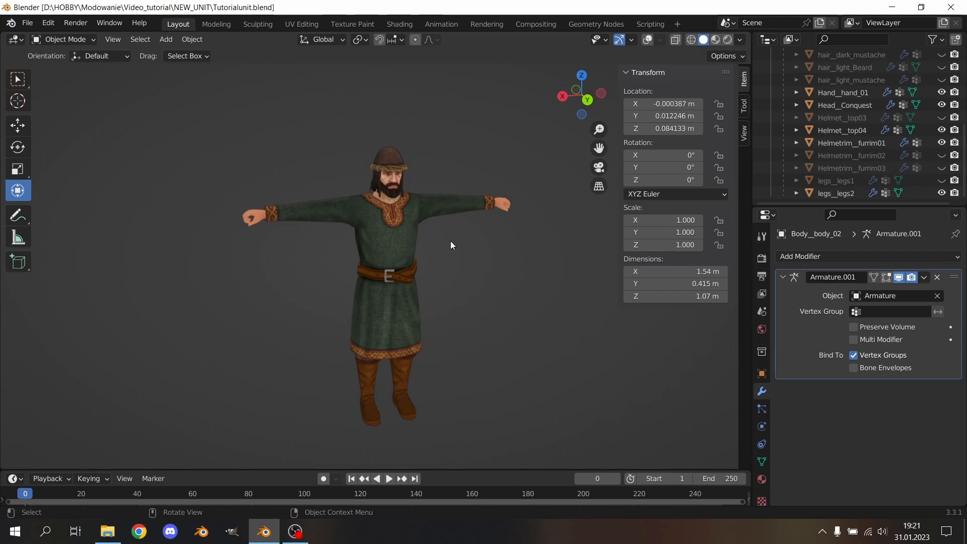
middle_click_drag(454, 250, 490, 255)
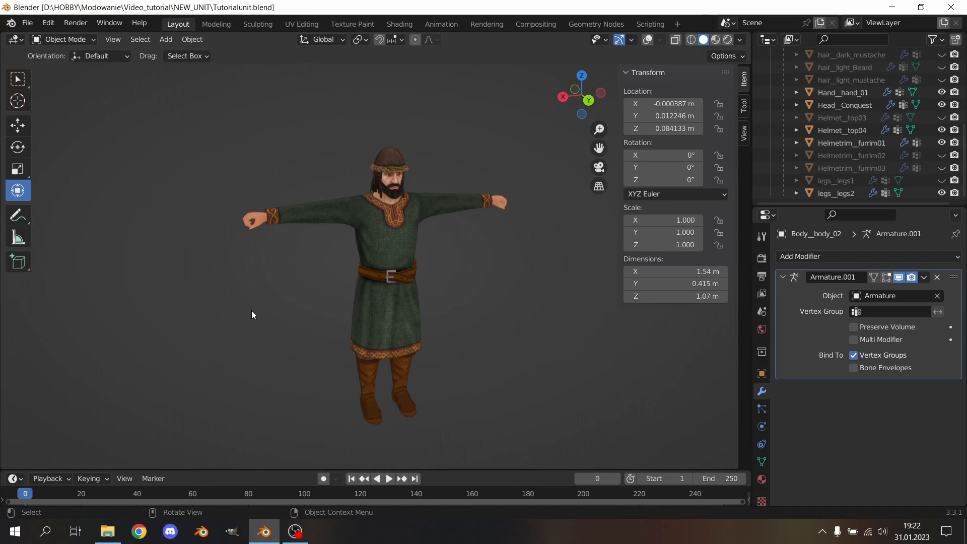
middle_click_drag(252, 310, 227, 279)
middle_click_drag(290, 253, 302, 272)
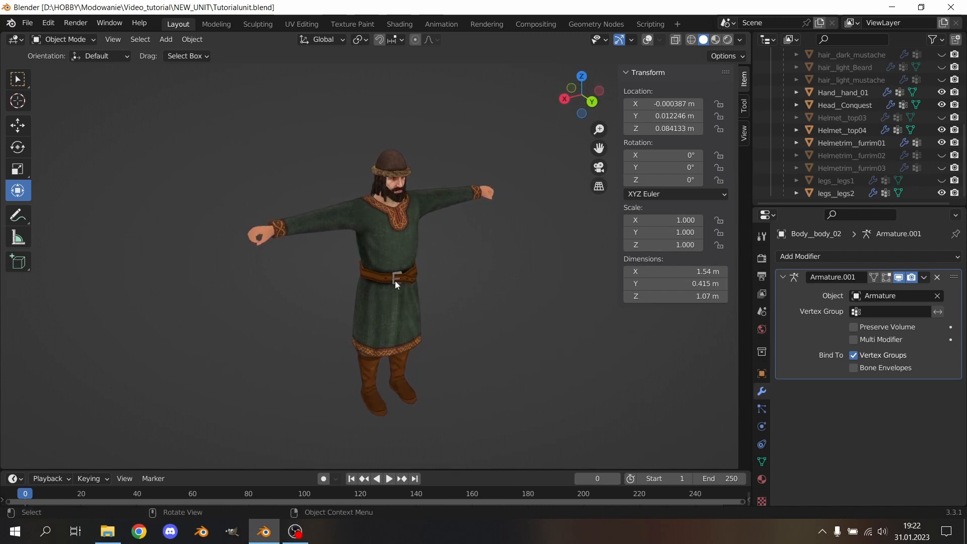
middle_click_drag(280, 270, 322, 265)
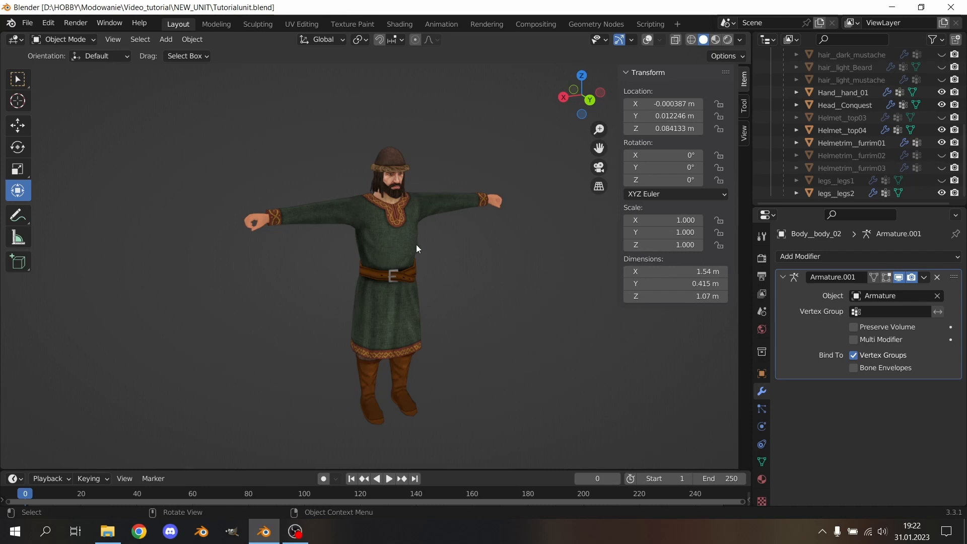
mouse_move(321, 168)
middle_mouse_down()
mouse_move(338, 182)
mouse_move(305, 179)
middle_mouse_up()
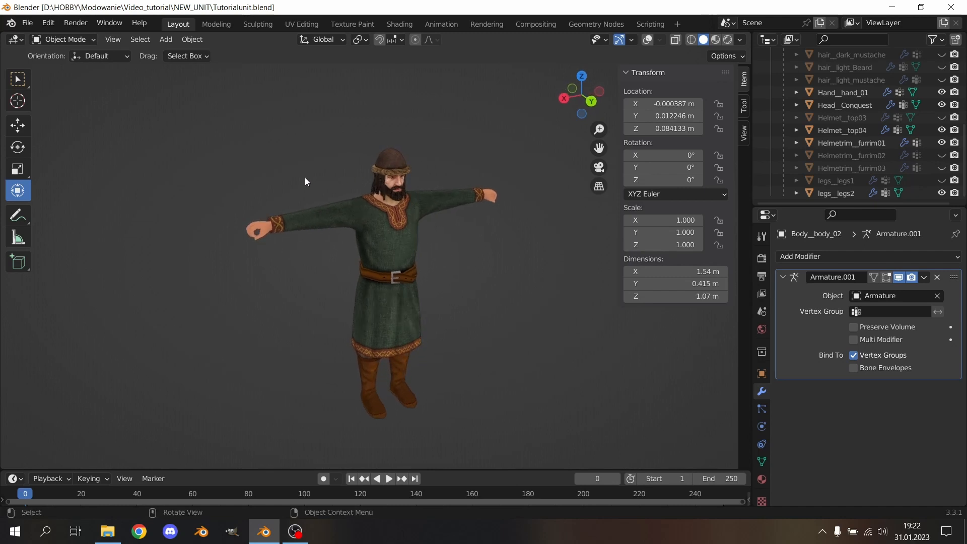
mouse_move(305, 182)
middle_mouse_down()
mouse_move(371, 195)
mouse_move(299, 189)
middle_mouse_up()
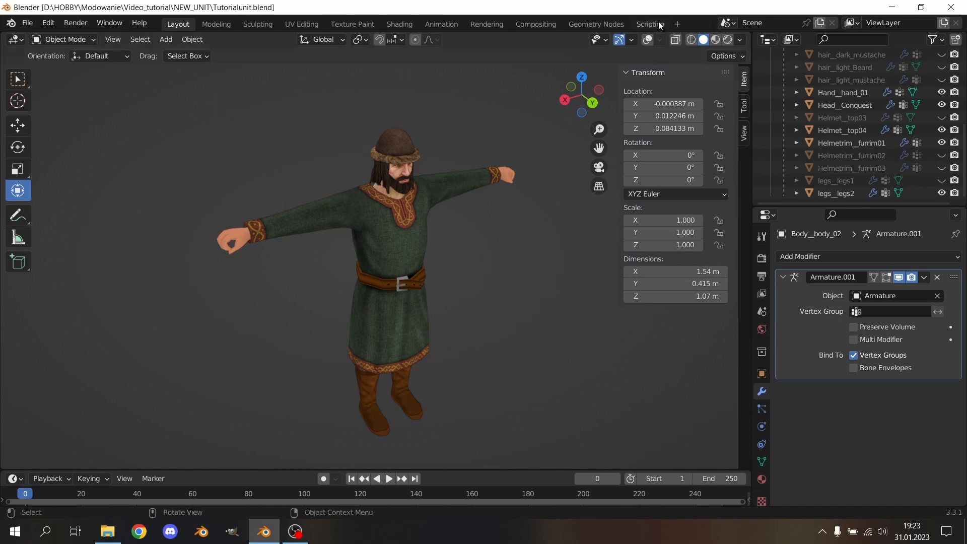
Step: Show the viewport overlays and open the file selection for adding a reference image
left_click(648, 43)
mouse_move(531, 235)
middle_mouse_down()
mouse_move(462, 228)
mouse_move(497, 228)
mouse_move(498, 200)
mouse_move(522, 244)
middle_mouse_up()
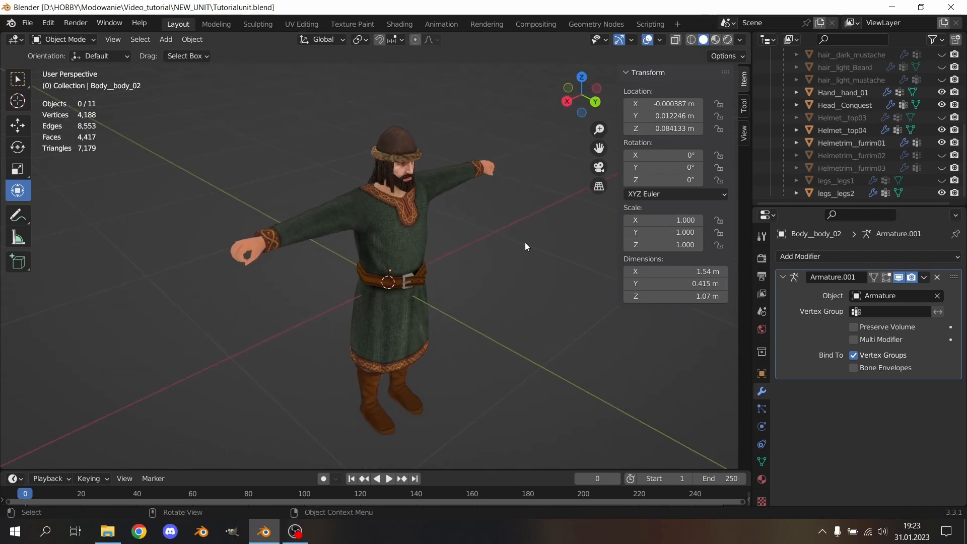
left_click(167, 41)
mouse_move(222, 193)
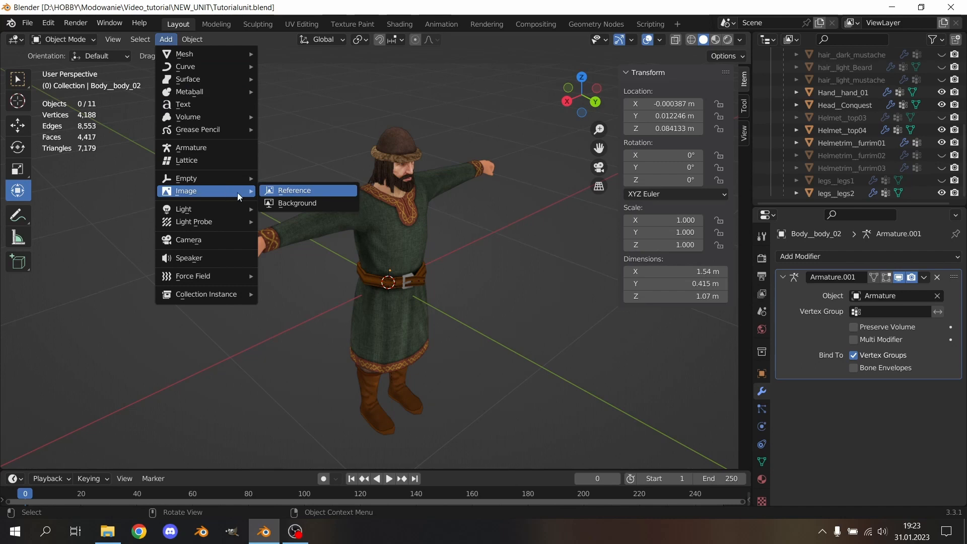
left_click(171, 40)
mouse_move(218, 194)
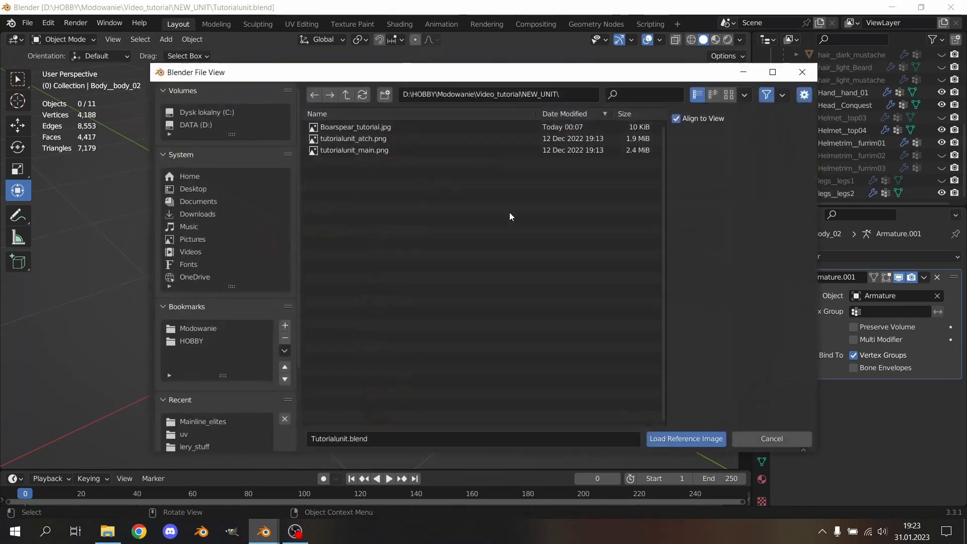
Step: Load Boarspear_tutorial.jpg as a reference image aligned to the top view
left_click_drag(621, 71, 523, 113)
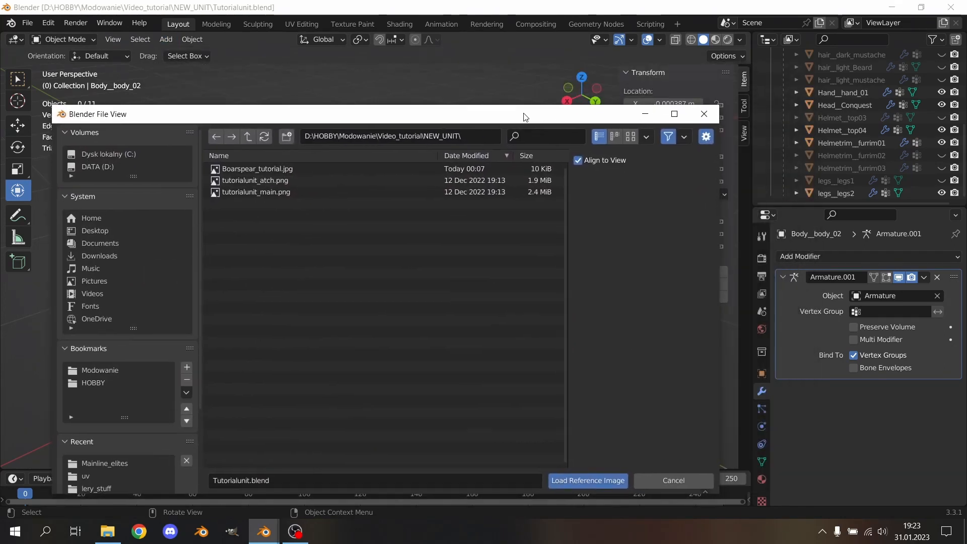
left_click(577, 77)
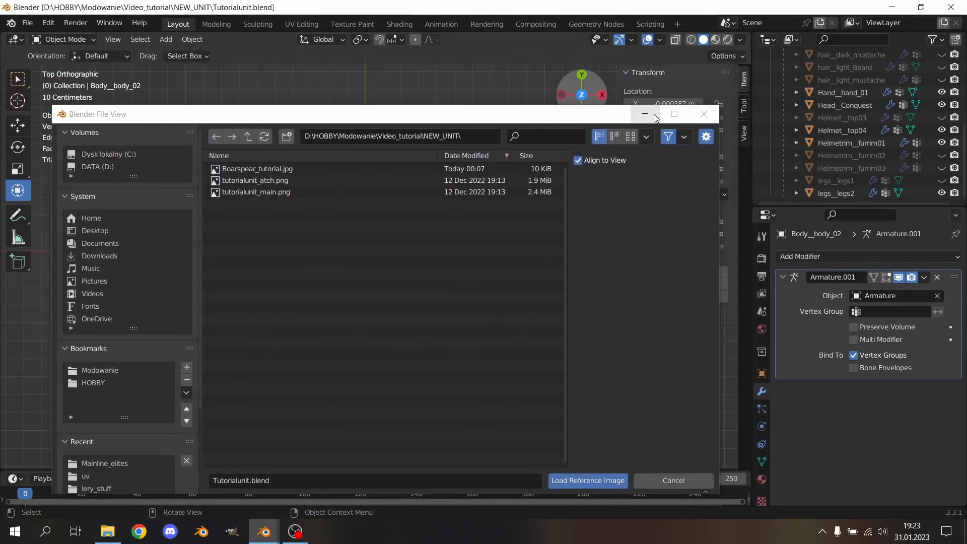
left_click(644, 113)
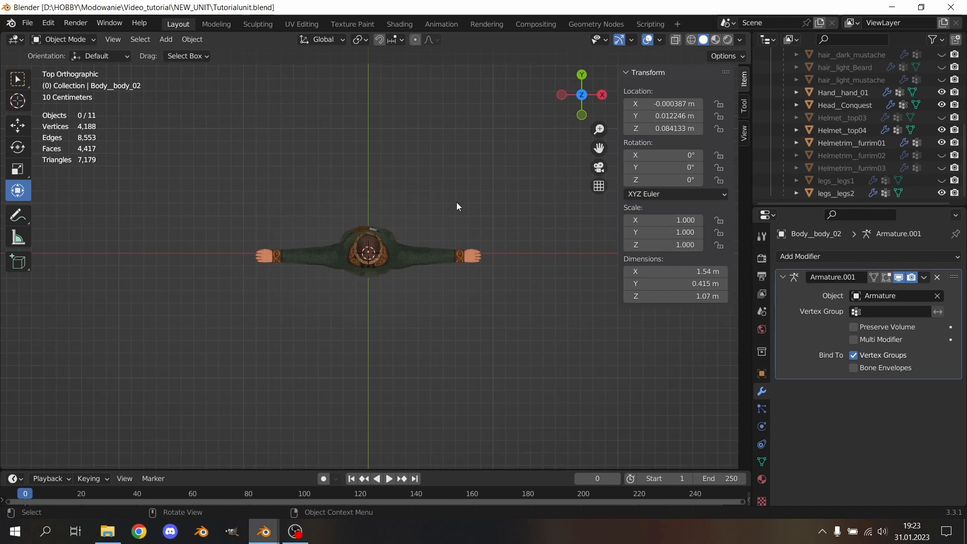
mouse_move(264, 530)
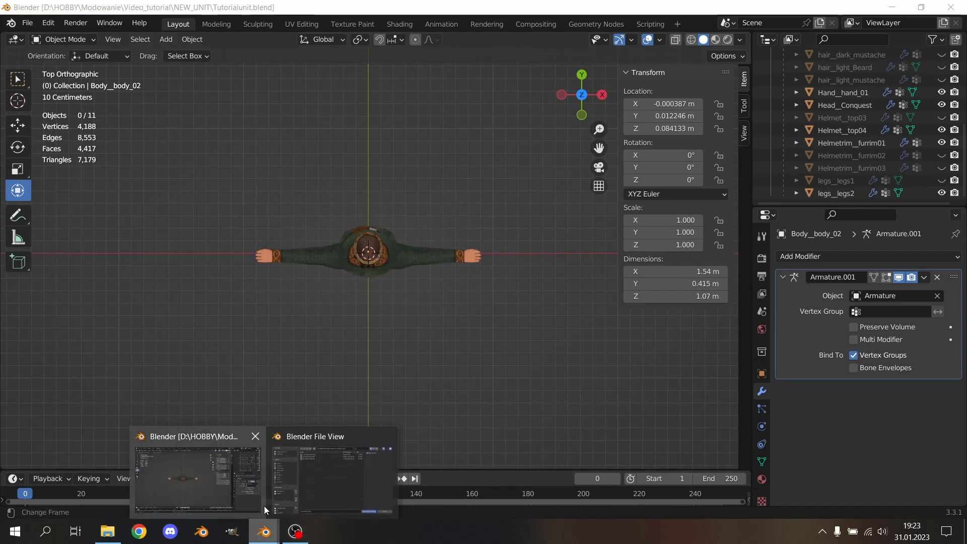
left_click(305, 461)
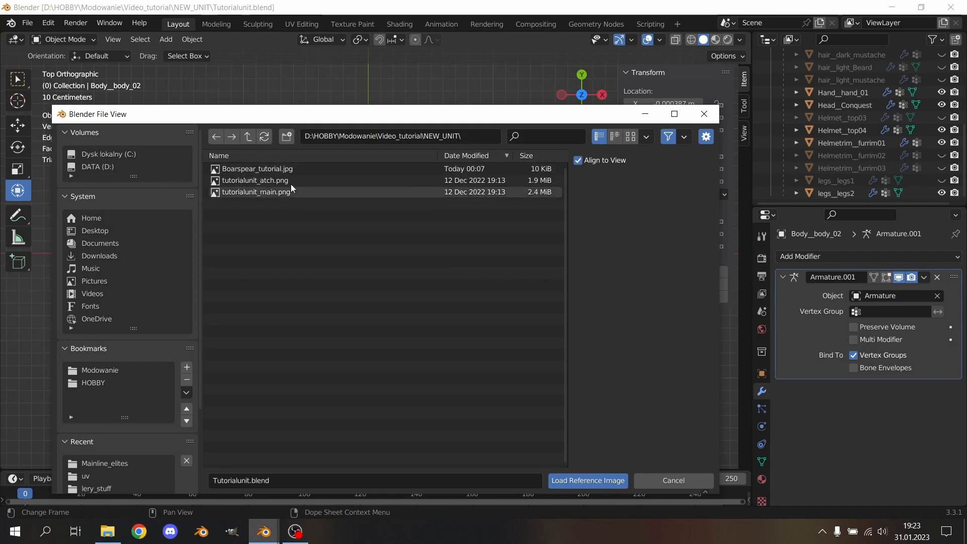
left_click(265, 170)
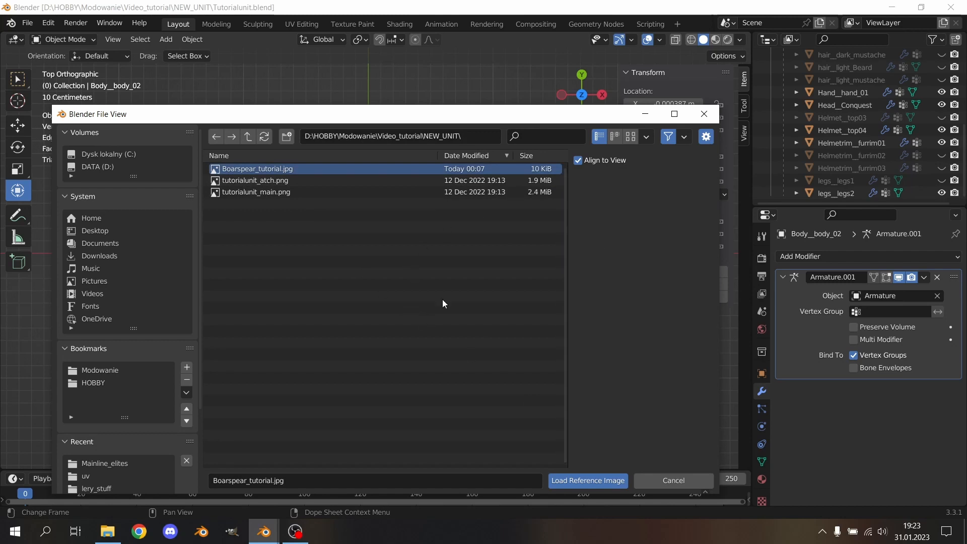
left_click(569, 483)
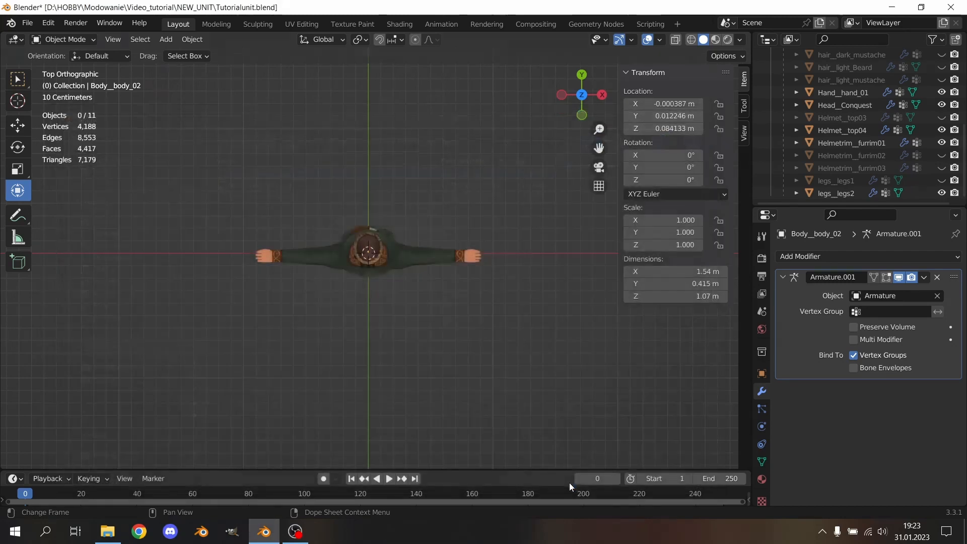
Step: Scale the spear reference image down to about 0.117 and move it beside the character, to about X 0.82 m, Y 1.14 m
scroll(508, 344, "down", 3)
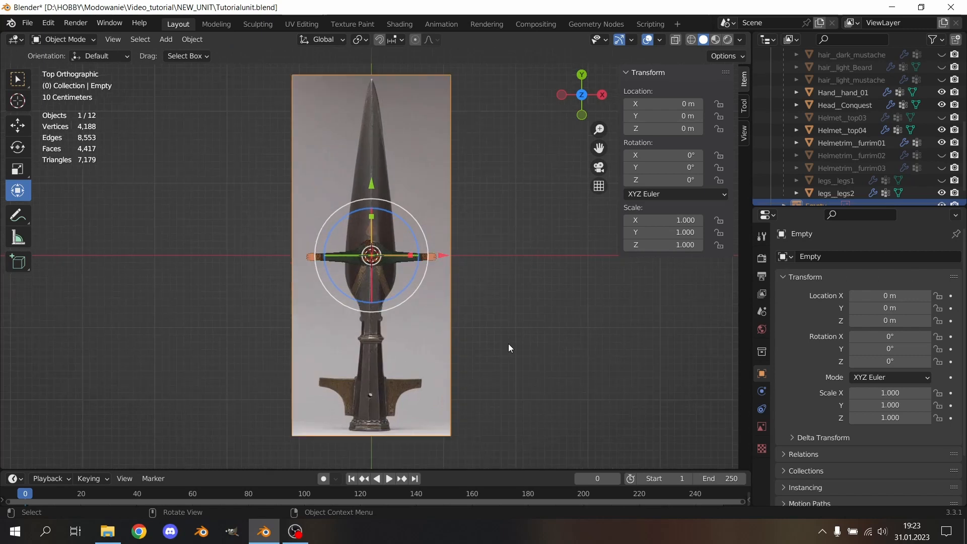
scroll(506, 343, "down", 1)
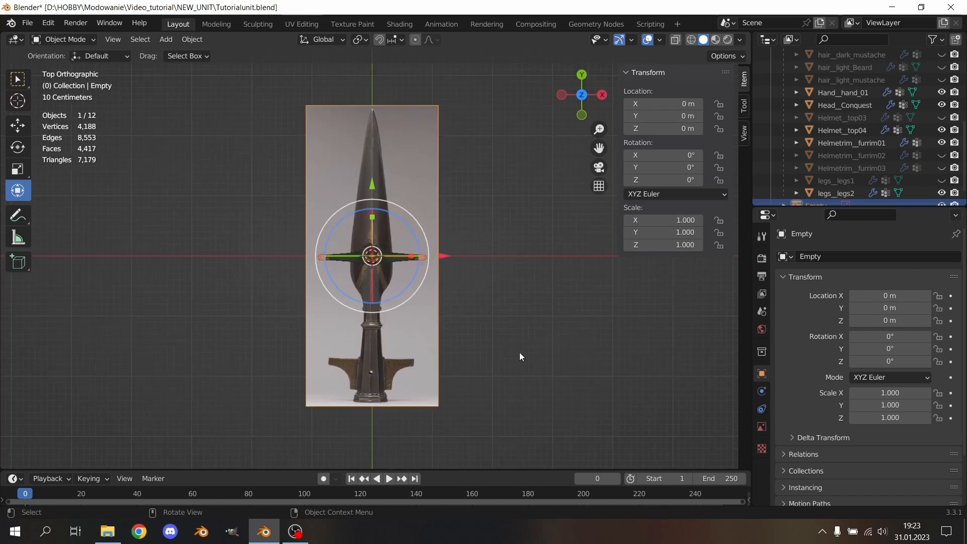
key("s")
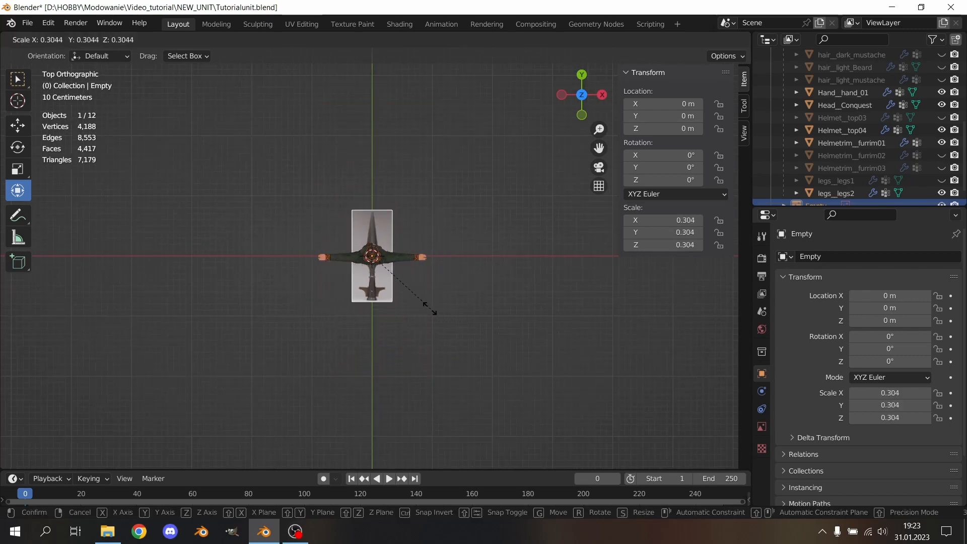
left_click(419, 306)
scroll(431, 310, "up", 2)
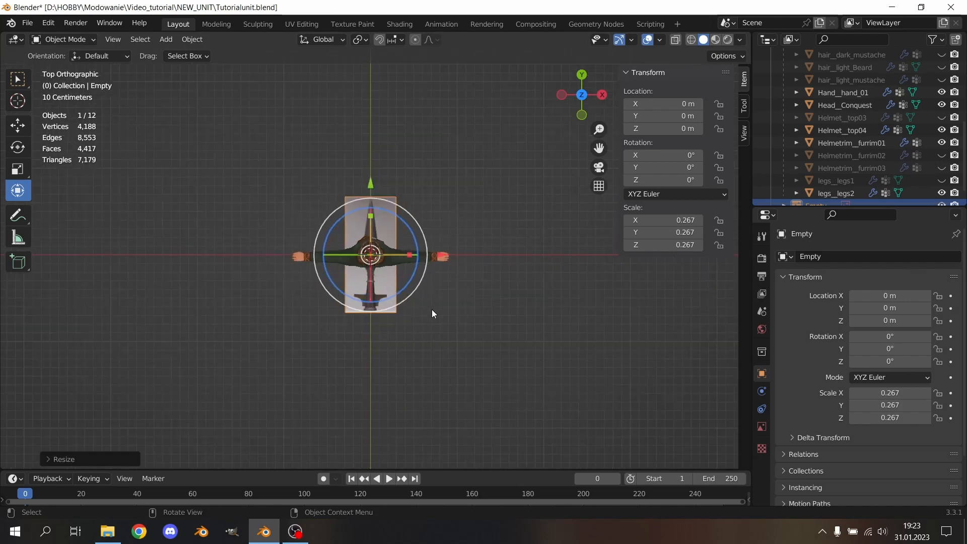
key("g")
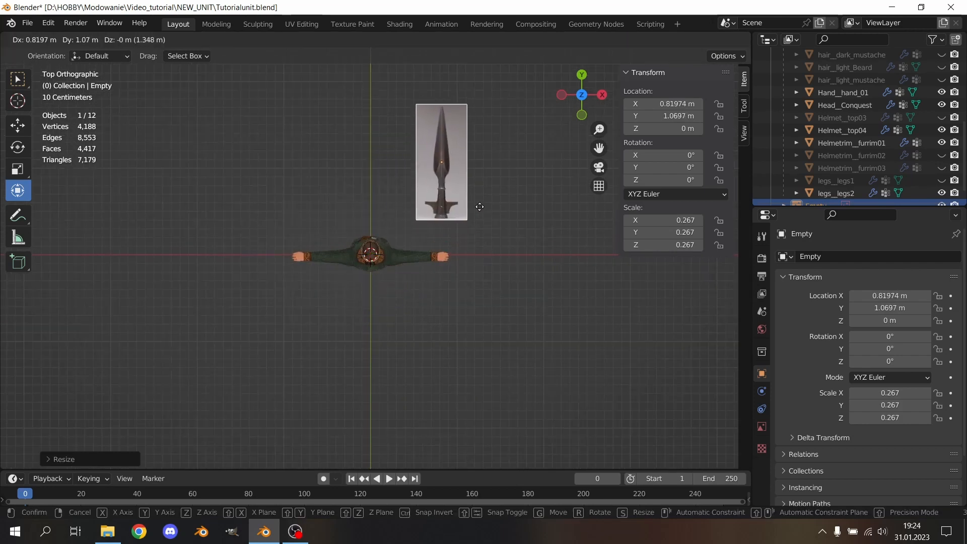
left_click(477, 209)
key("s")
left_click(517, 214)
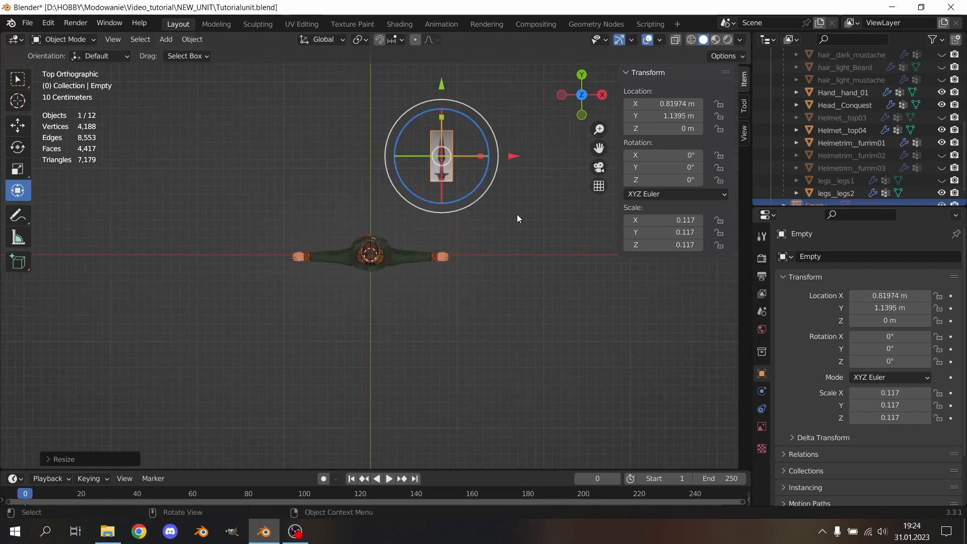
Step: Raise the reference image along Z to about 0.31 m, then deselect it
scroll(517, 215, "up", 2)
middle_click_drag(517, 214, 428, 255, "shift")
left_click(448, 308)
left_click(427, 258)
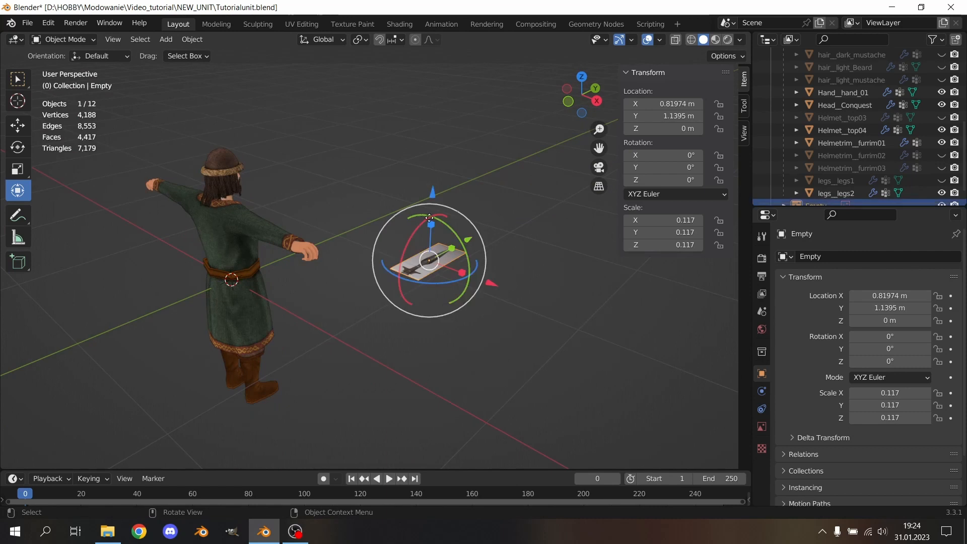
left_click_drag(429, 218, 431, 185)
left_click(488, 145)
middle_click_drag(488, 145, 302, 161, "shift")
Step: Add a cube mesh and scale it down uniformly to about 0.118, giving sides of about 0.236 m
left_click(165, 40)
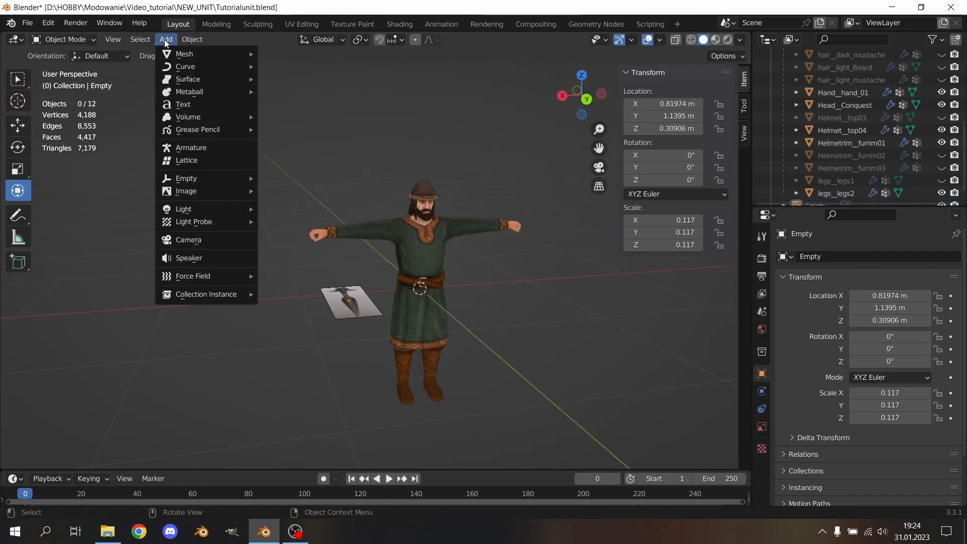
mouse_move(184, 53)
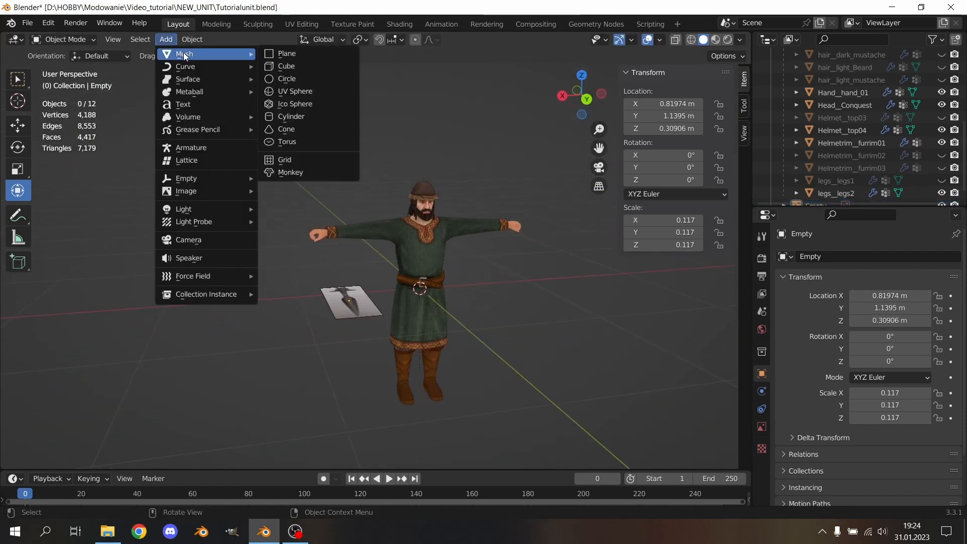
left_click(290, 66)
scroll(506, 316, "down", 2)
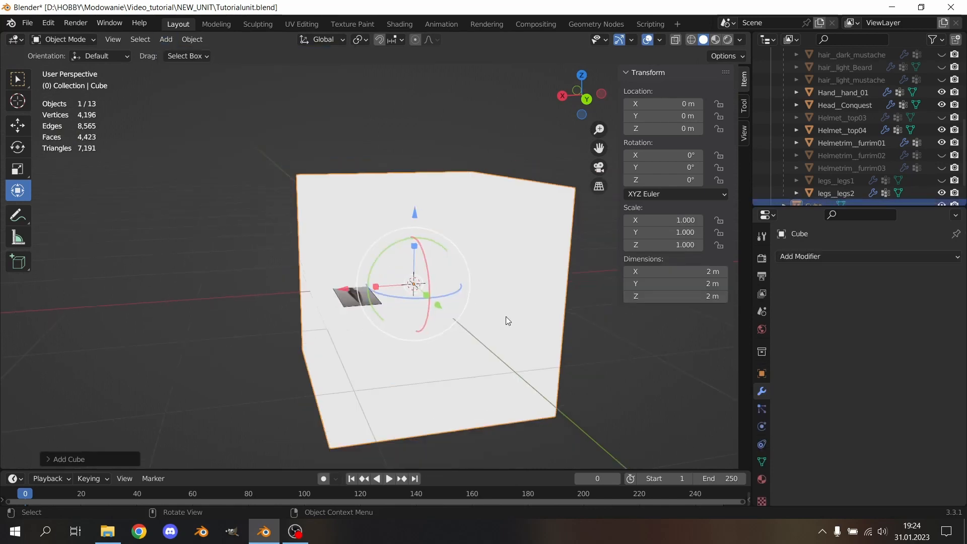
scroll(525, 291, "up", 2)
scroll(525, 288, "down", 2)
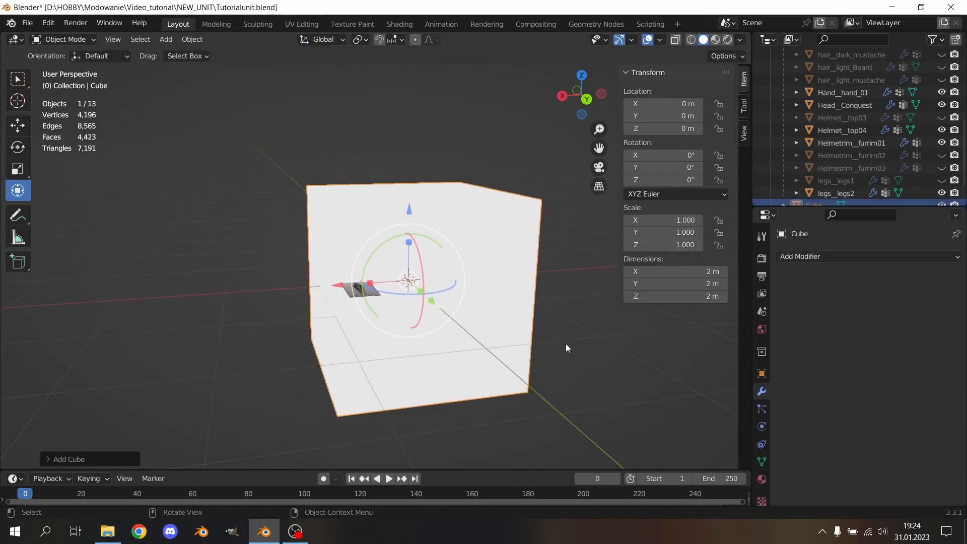
scroll(566, 343, "down", 1)
scroll(567, 344, "up", 1)
scroll(566, 344, "up", 1)
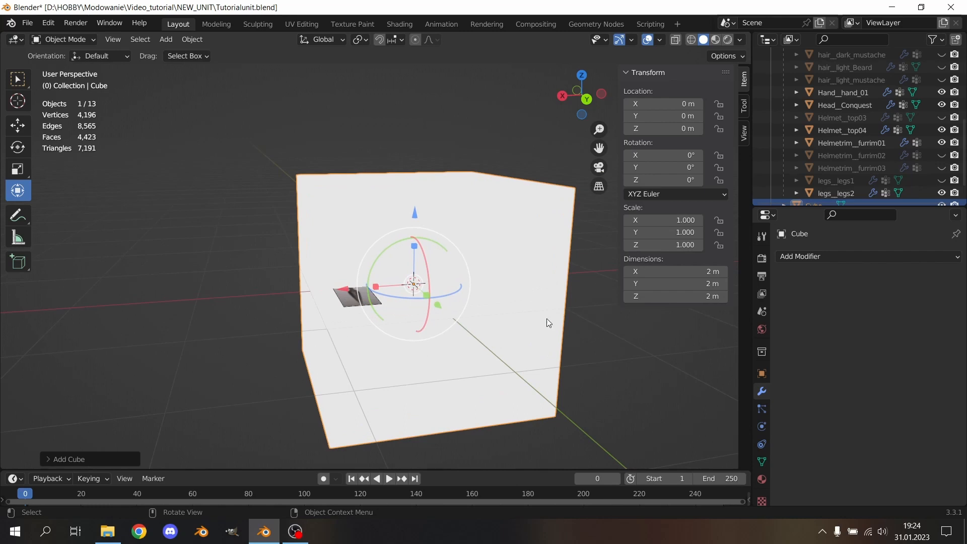
mouse_move(546, 318)
middle_mouse_down()
mouse_move(499, 306)
mouse_move(561, 341)
mouse_move(548, 339)
mouse_move(524, 301)
mouse_move(534, 312)
middle_mouse_up()
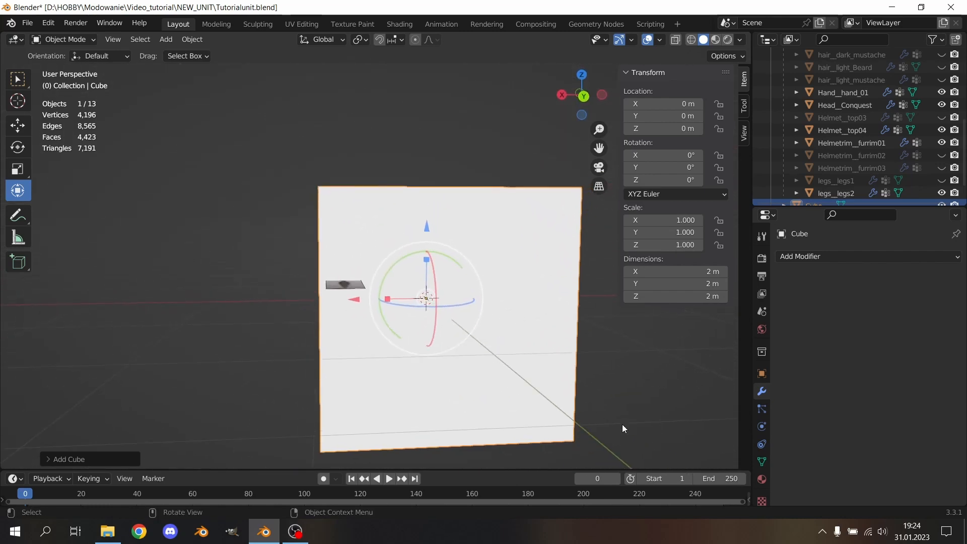
key("s")
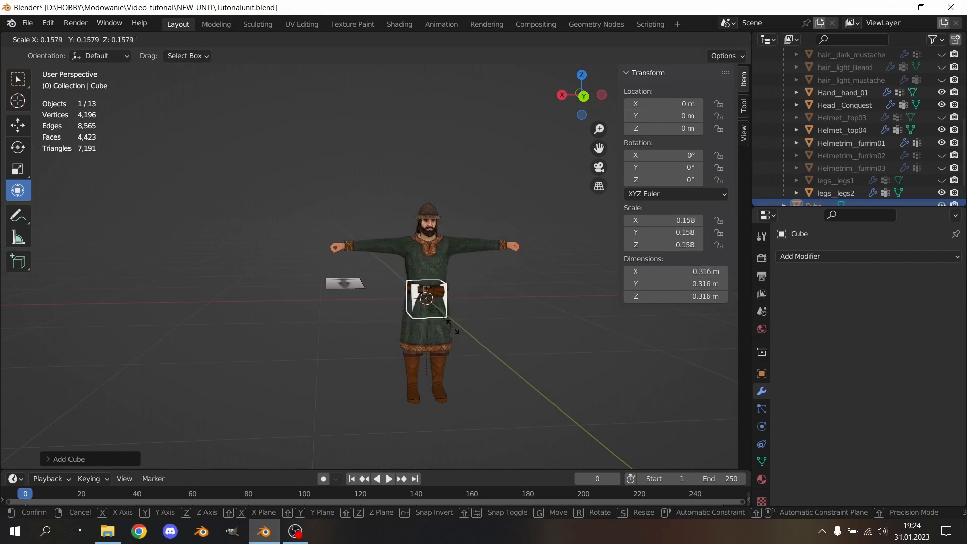
left_click(443, 323)
Step: Move the cube just below the reference image's plane, to about X 0.83 m, Z 0.17 m
left_click(578, 96)
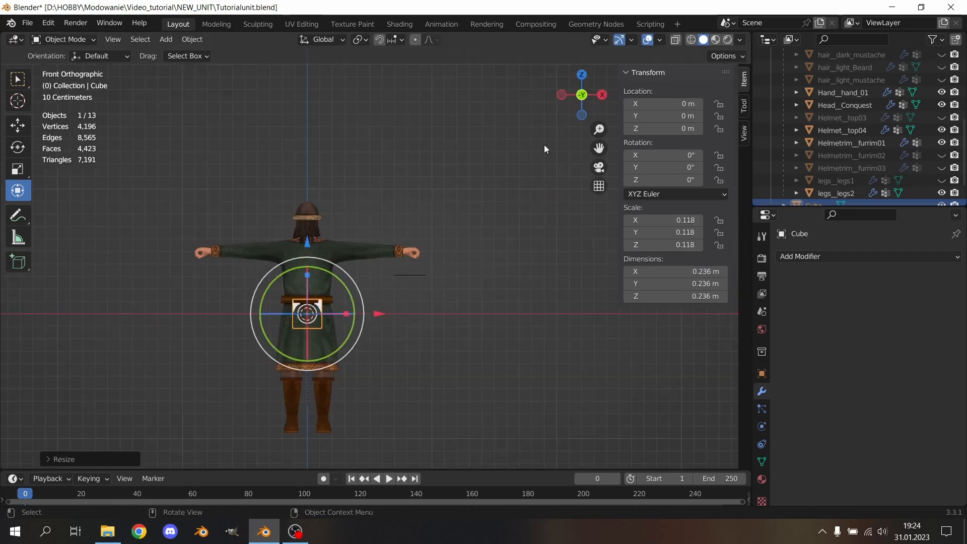
left_click(581, 96)
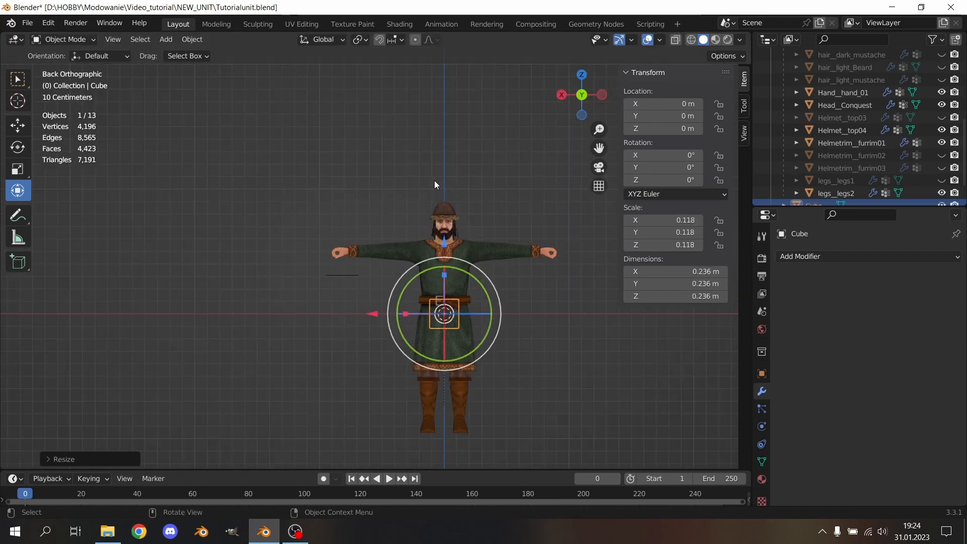
key("g")
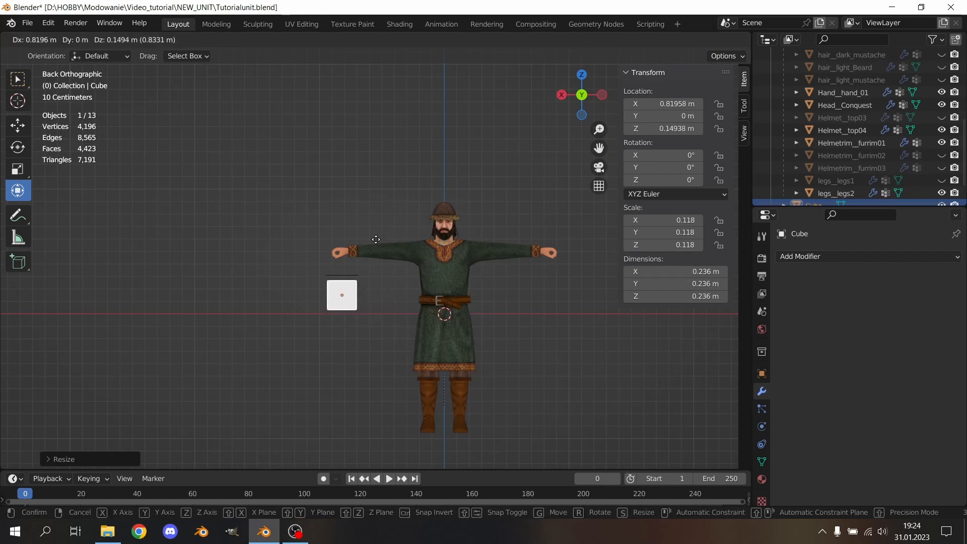
left_click(375, 238)
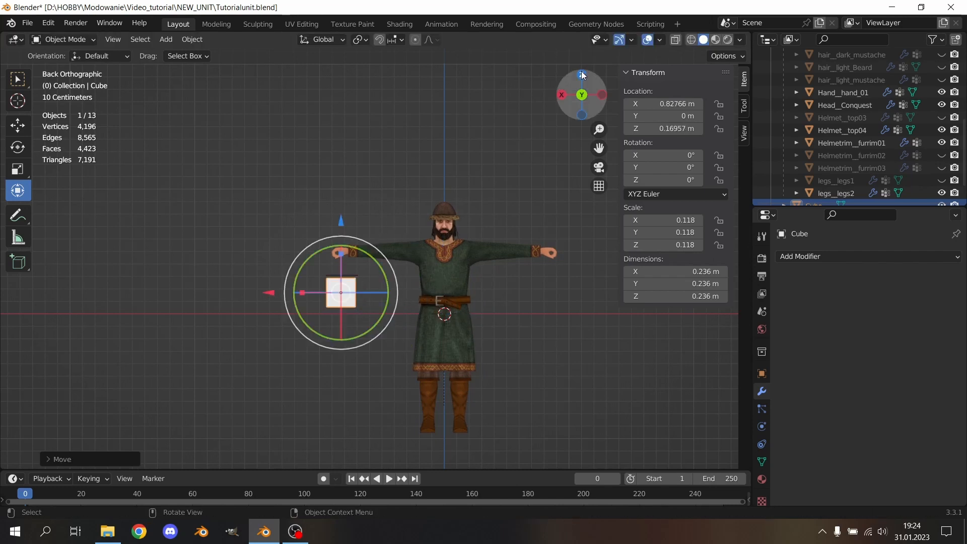
Step: Center the cube under the spear's socket in the reference image, at about X 0.82 m, Y 1.0 m
left_click(581, 74)
key("g")
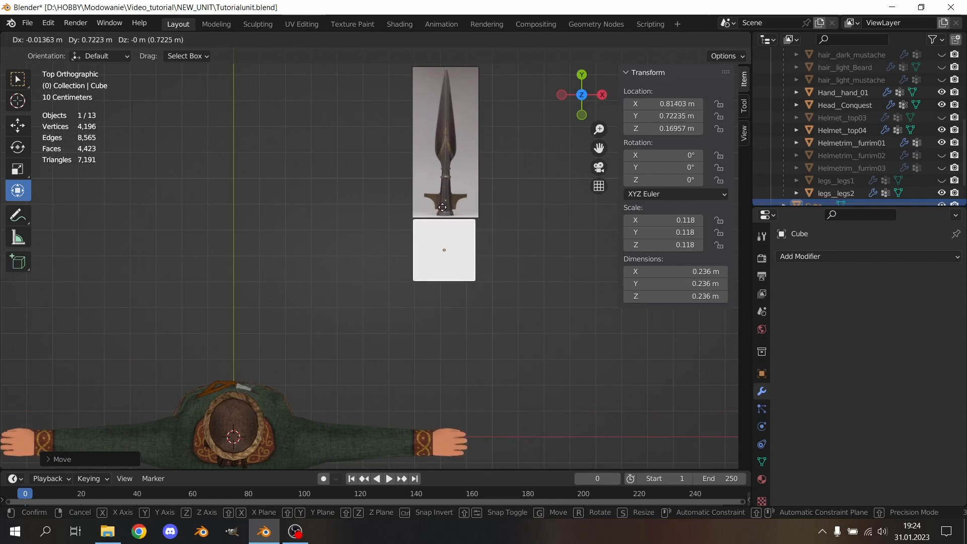
left_click(443, 140)
scroll(443, 140, "up", 2)
scroll(482, 174, "up", 1)
middle_click_drag(482, 174, 347, 313, "shift")
scroll(347, 314, "up", 5)
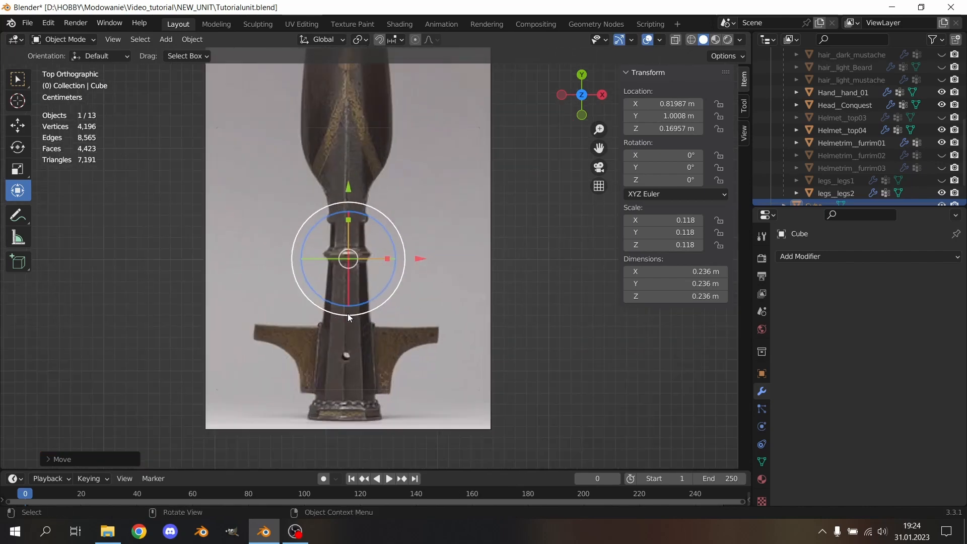
Step: Reselect the cube and nudge it to X 0.81856 m, Y 1.0021 m to align with the spear's center line
left_click(494, 180)
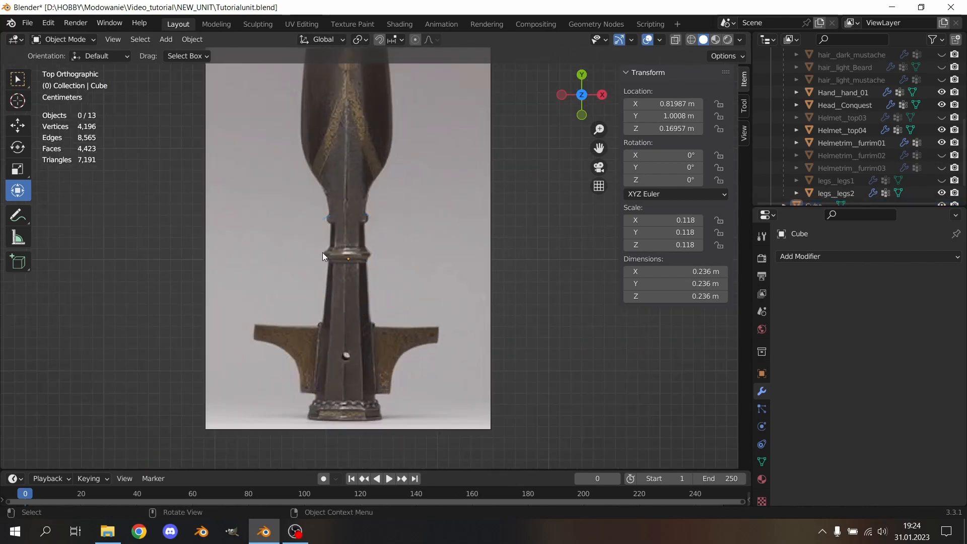
scroll(881, 137, "down", 2)
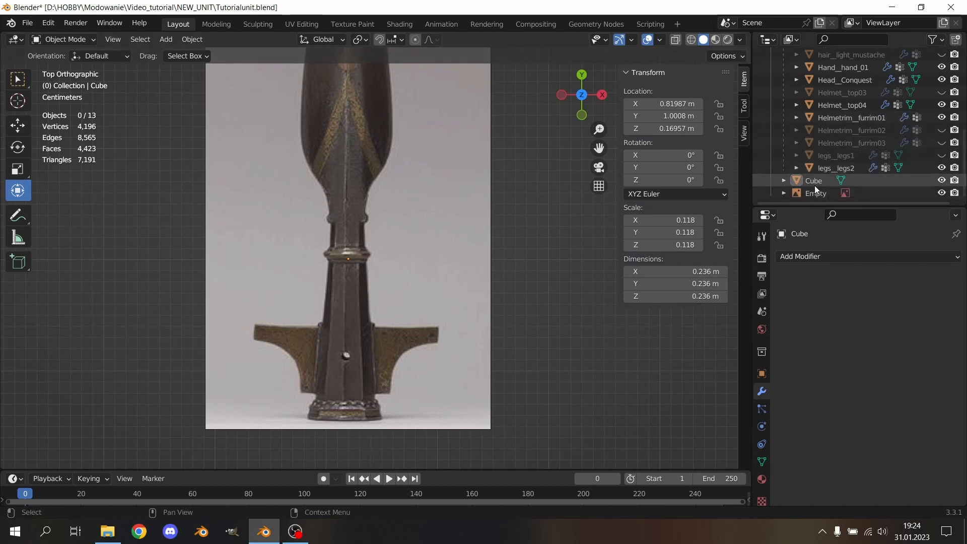
left_click(814, 182)
scroll(353, 228, "down", 2)
middle_click_drag(503, 218, 555, 231, "shift")
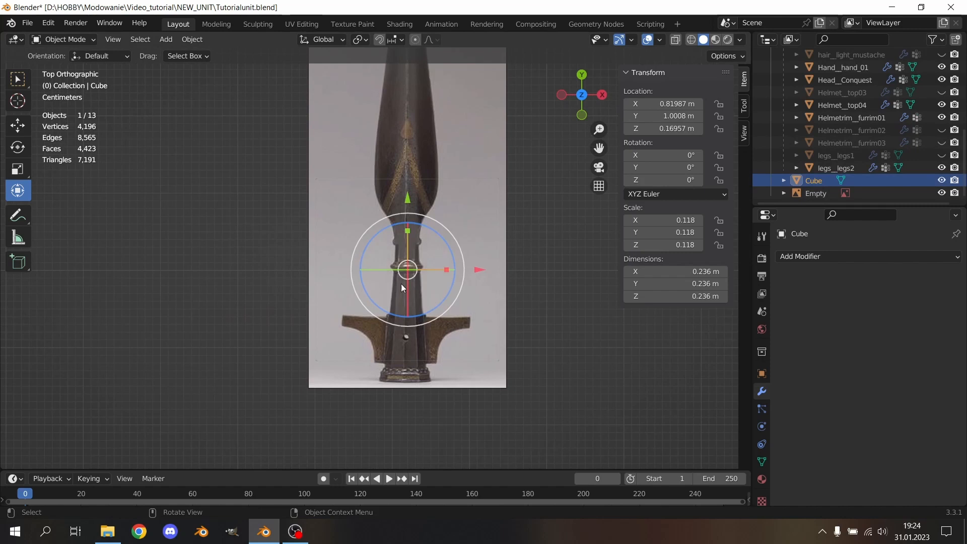
left_click_drag(407, 270, 403, 272)
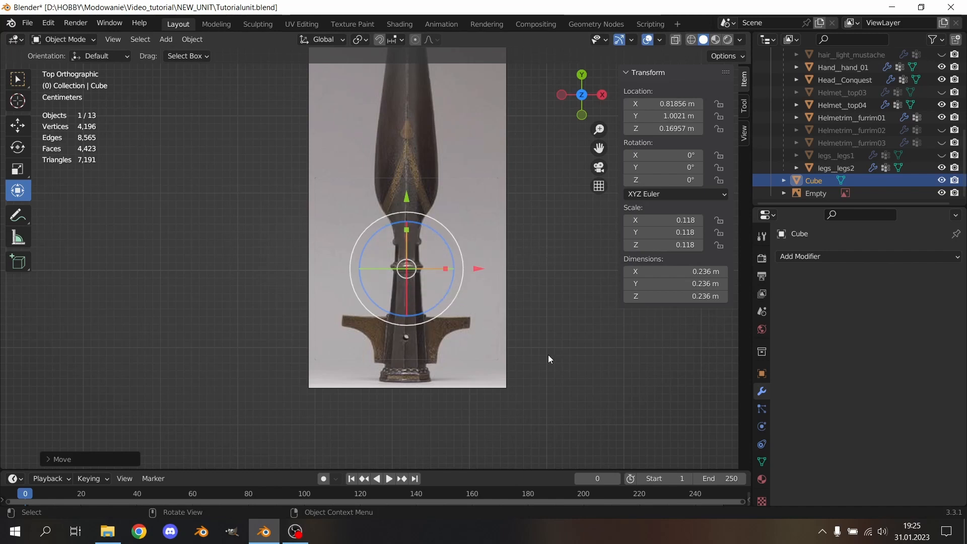
Step: Switch to the Modeling workspace to edit the cube's mesh
middle_click_drag(549, 356, 443, 159)
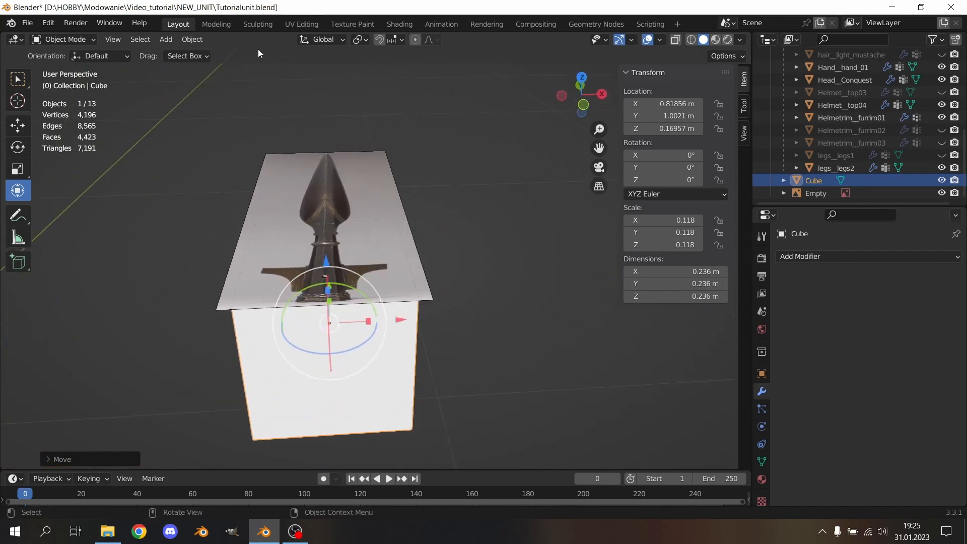
left_click(218, 27)
scroll(447, 173, "down", 5)
Step: Scale the cube's mesh down in top view to about the width of the socket's base rim, and activate the Transform tool
middle_click_drag(447, 173, 706, 89)
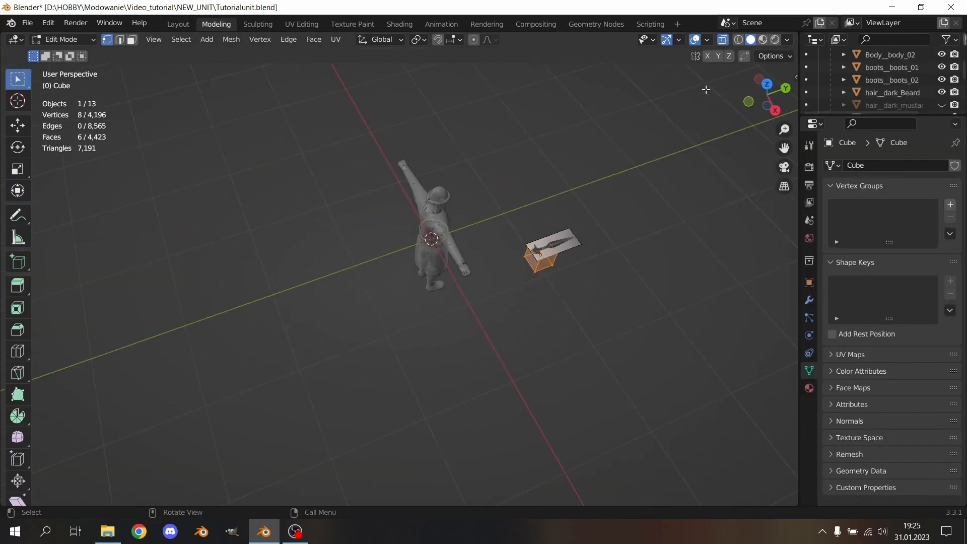
left_click(768, 85)
middle_click_drag(567, 121, 506, 228, "shift")
scroll(505, 230, "up", 5)
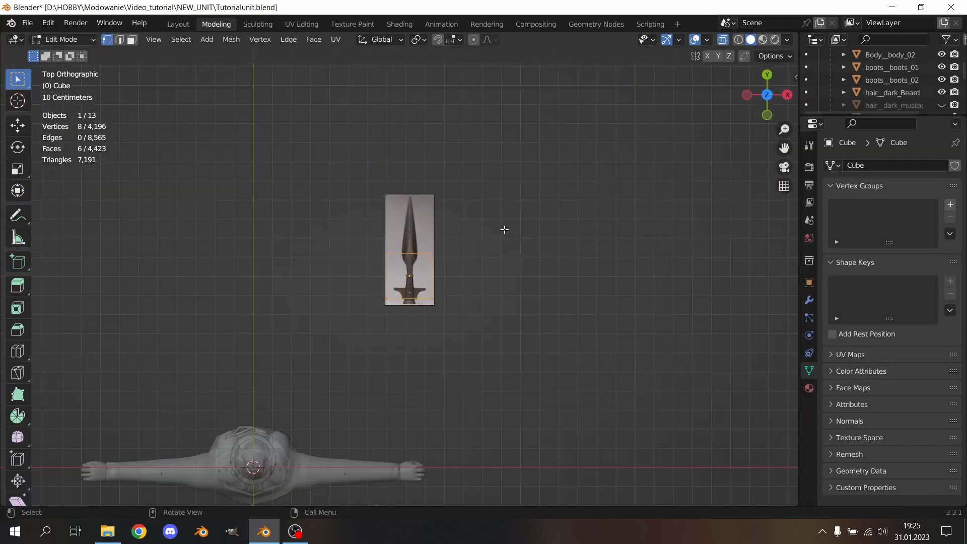
scroll(505, 230, "up", 10)
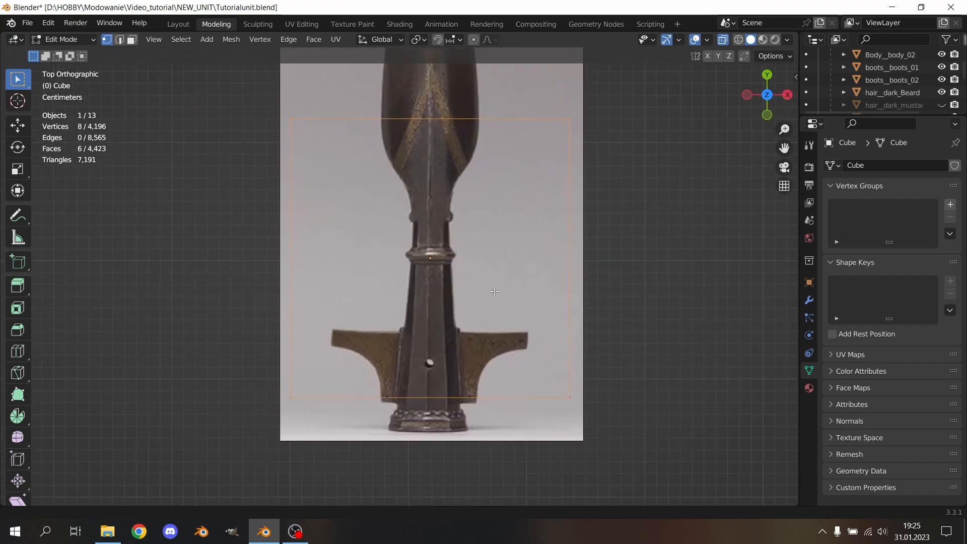
middle_click_drag(495, 291, 520, 286, "shift")
key("s")
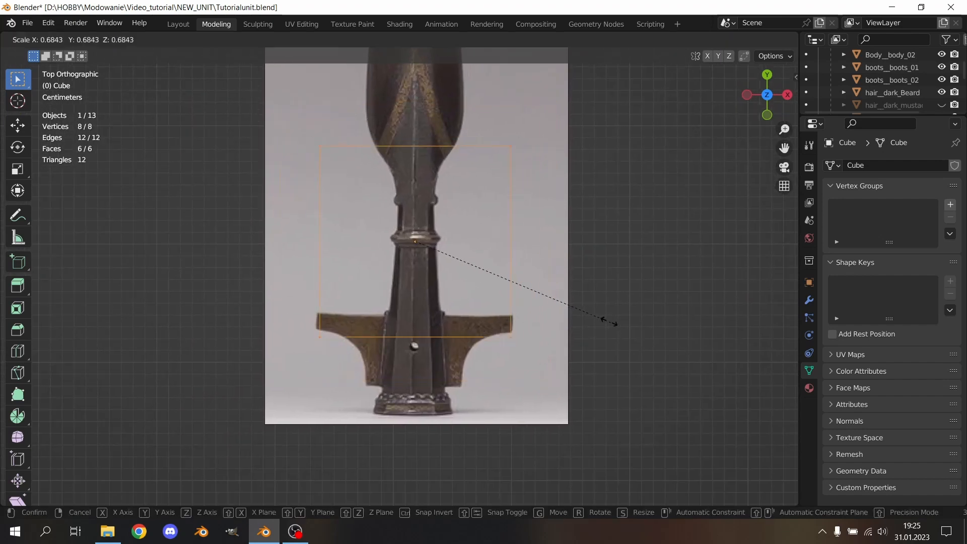
left_click(505, 272)
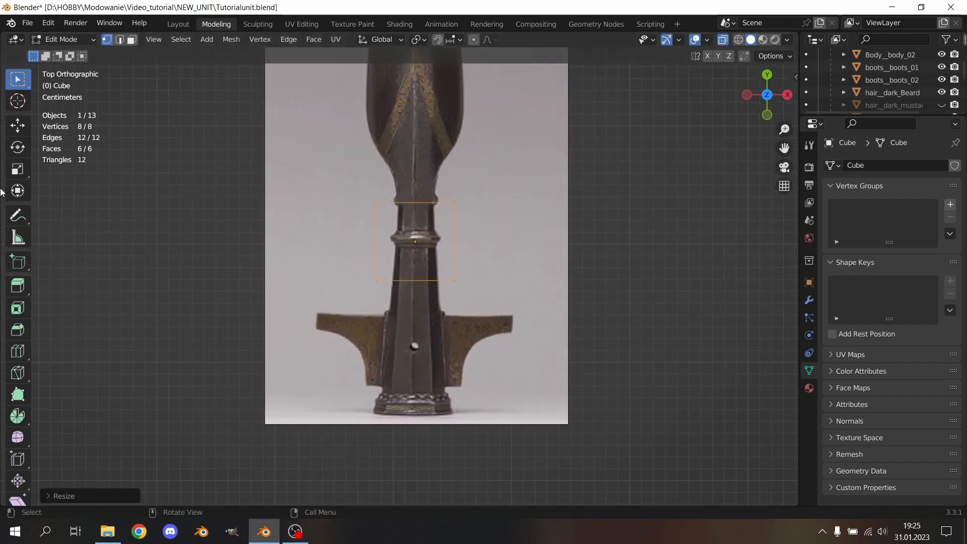
left_click(17, 190)
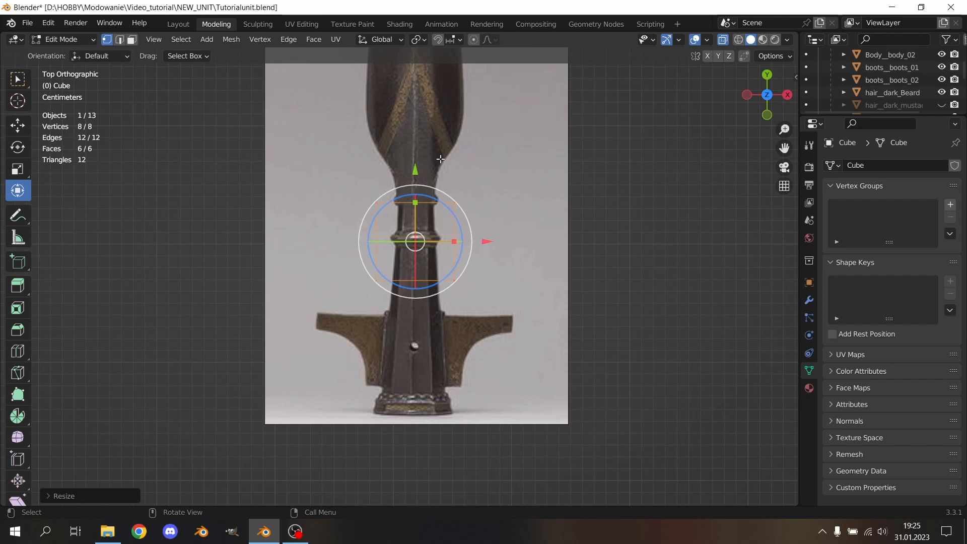
key("g")
right_click(464, 194)
key("r")
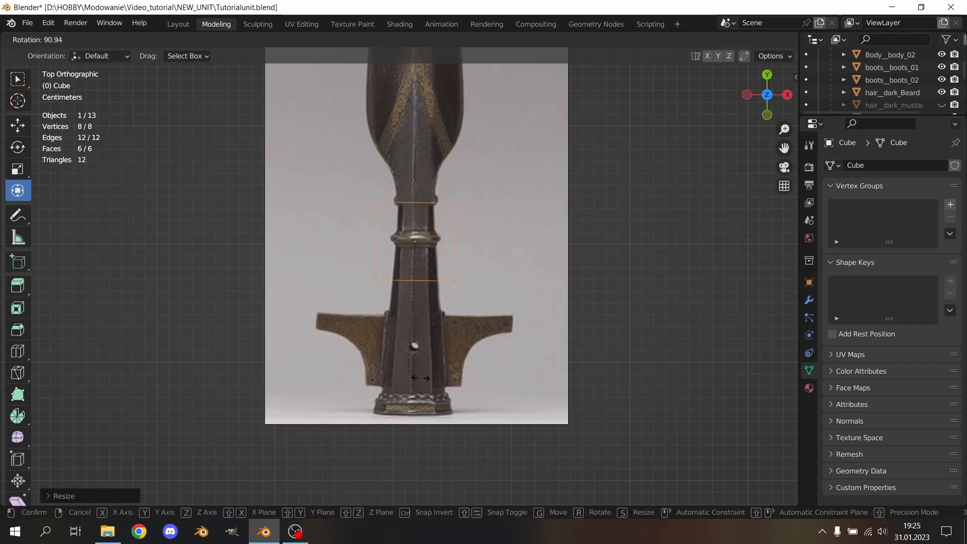
right_click(570, 228)
key("s")
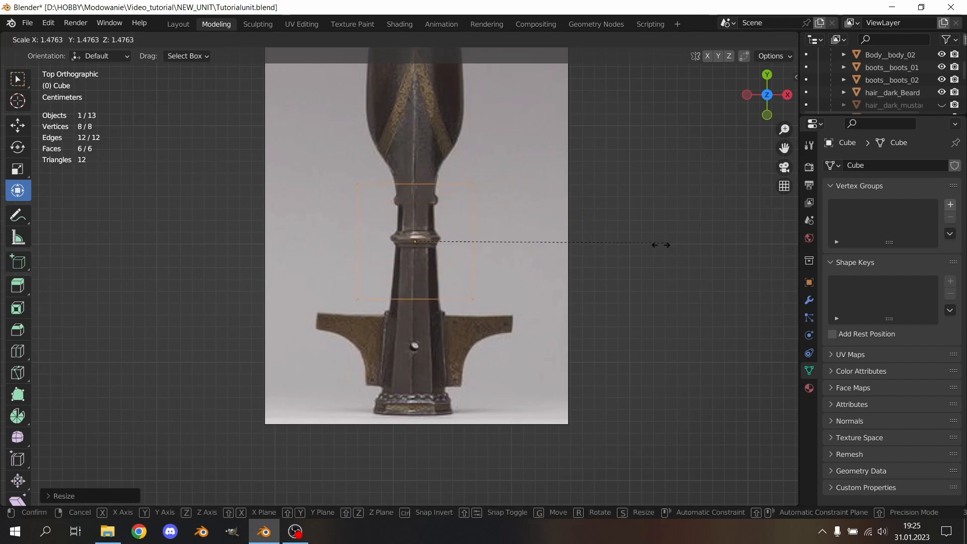
right_click(595, 252)
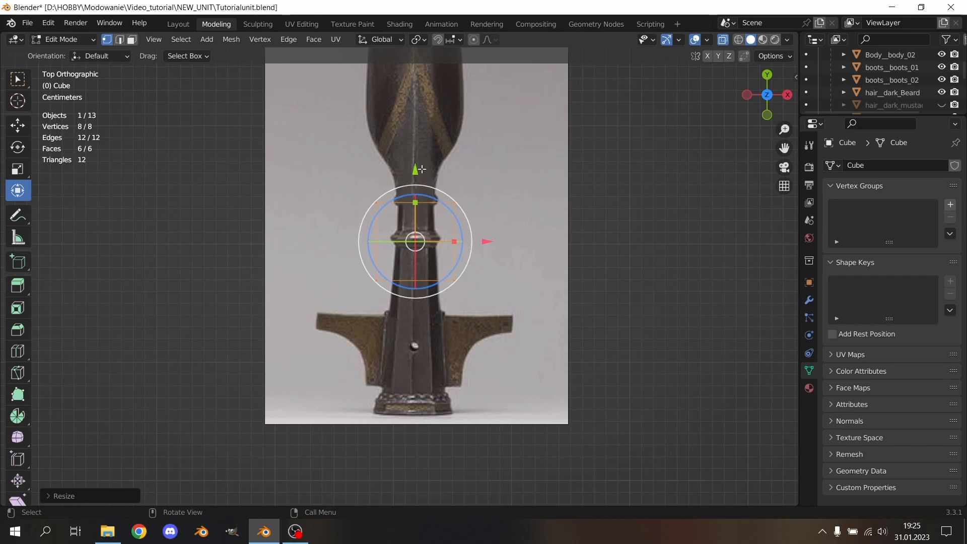
Step: Move the cube's mesh along Y onto the spear socket's base and scale it down slightly, aligning its lower edge with the rim
left_click_drag(415, 169, 419, 304)
scroll(472, 289, "up", 2)
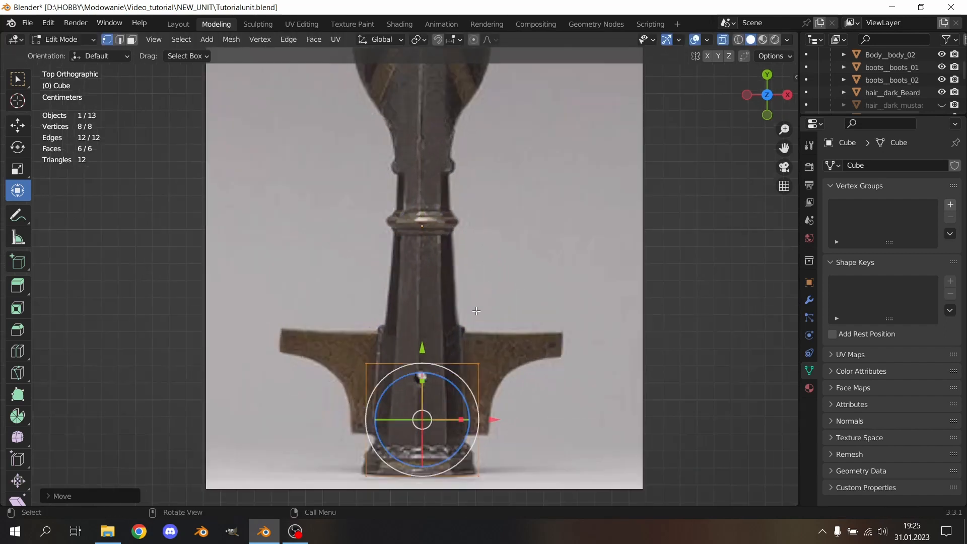
middle_click_drag(477, 285, 481, 140, "shift")
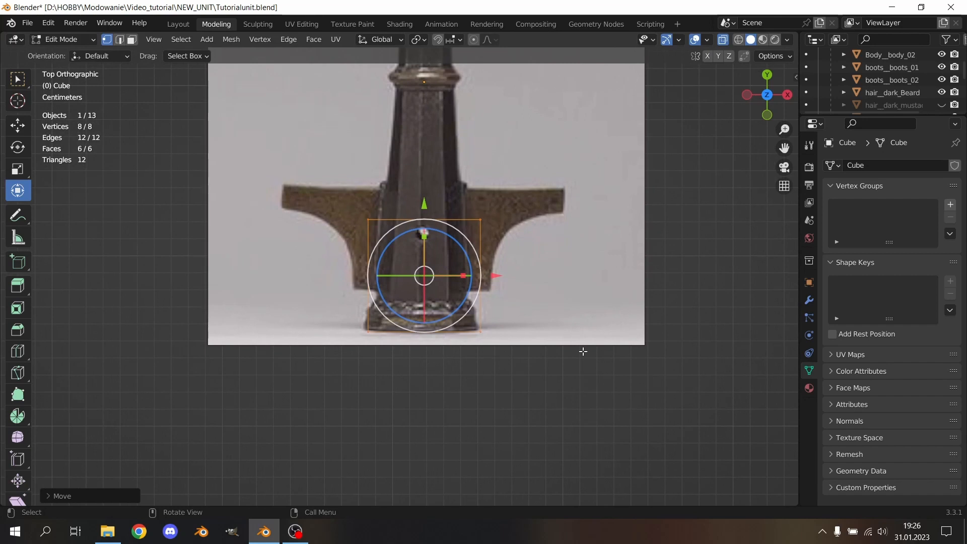
scroll(583, 352, "up", 1)
key("s")
left_click(546, 355)
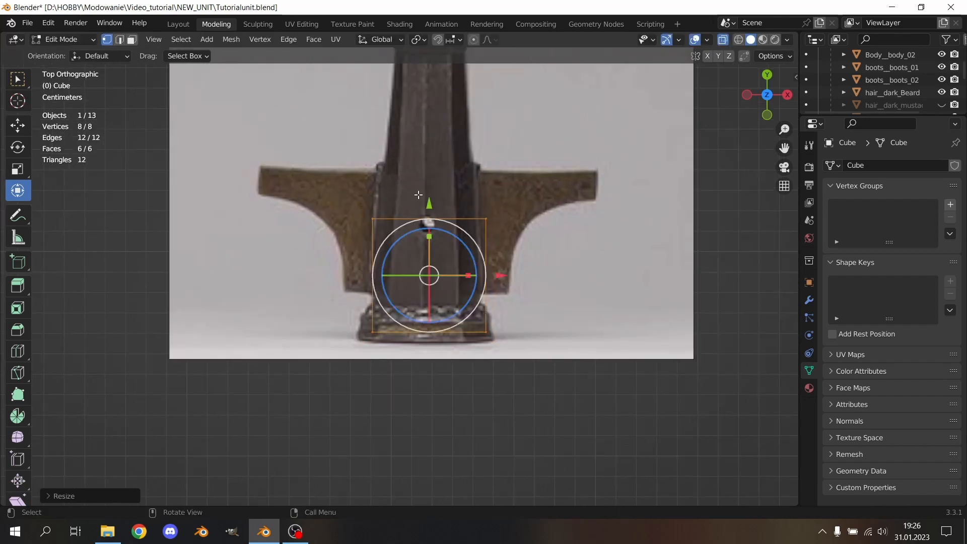
left_click_drag(429, 206, 432, 220)
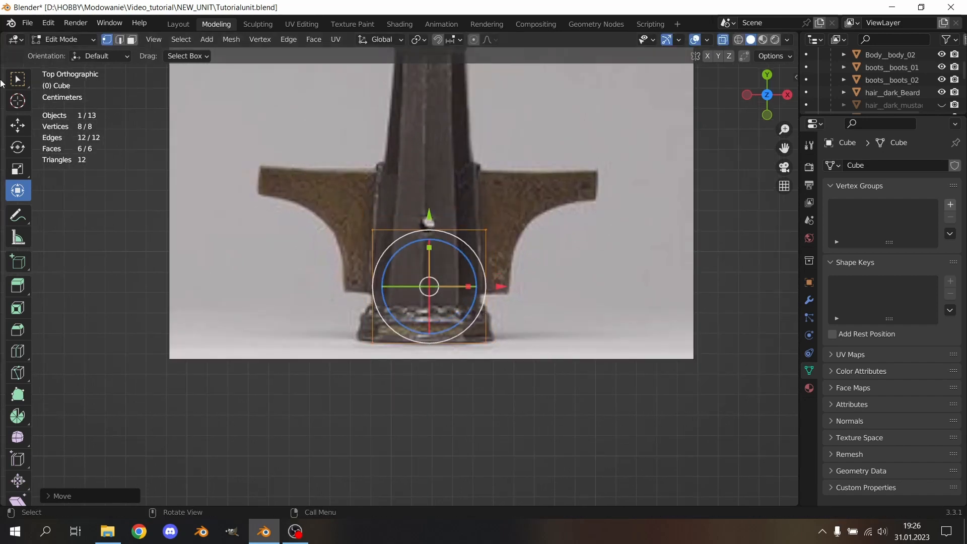
Step: Add one centered horizontal loop cut around the cube at half its height
left_click(768, 76)
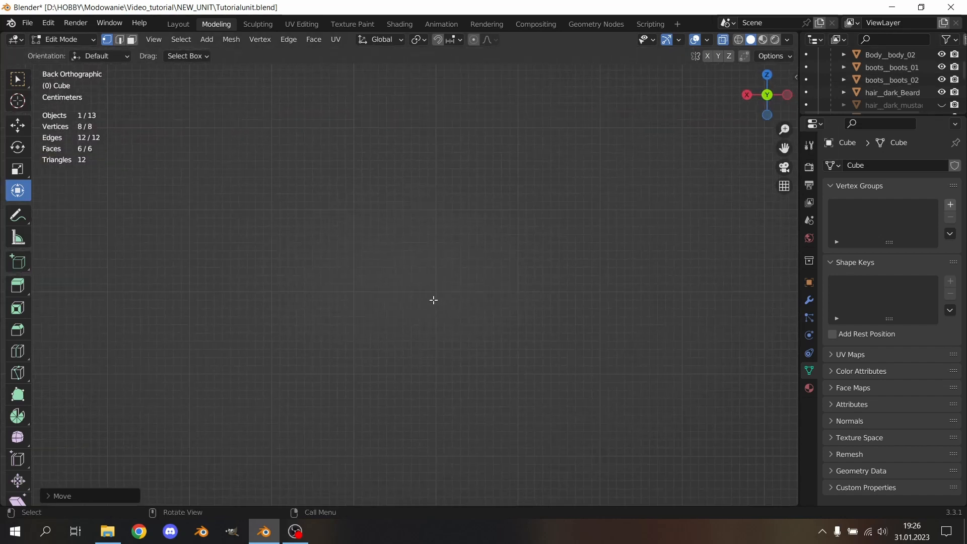
scroll(434, 301, "down", 9)
middle_click_drag(436, 240, 421, 378, "shift")
scroll(421, 375, "up", 10)
middle_click_drag(506, 385, 488, 177, "shift")
scroll(482, 227, "up", 7)
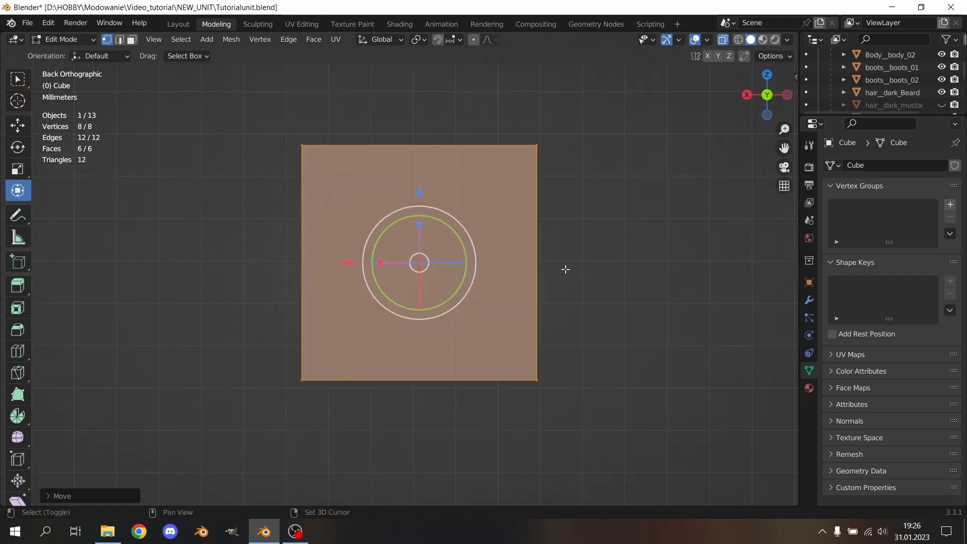
middle_click_drag(566, 270, 549, 267, "shift")
left_click(610, 247)
key("ctrl+r")
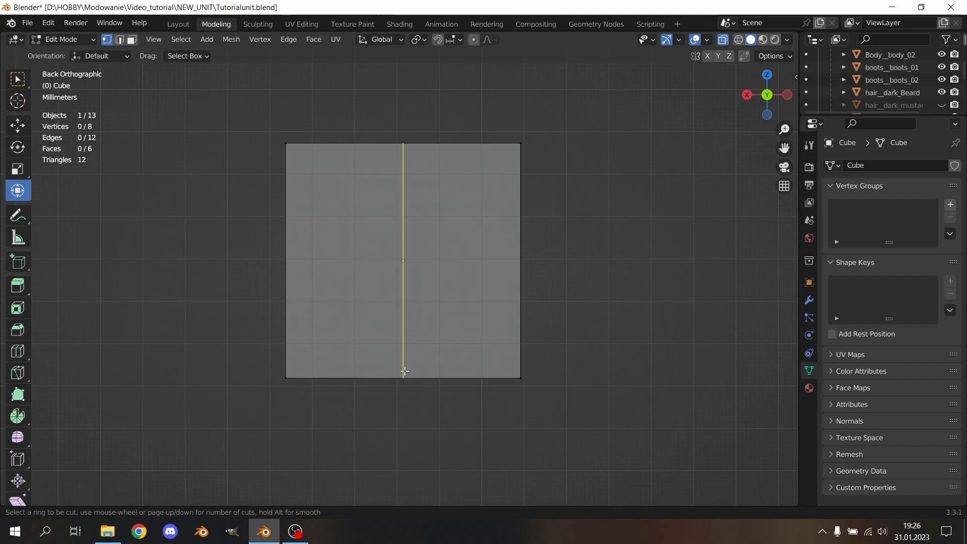
middle_click_drag(575, 235, 605, 248)
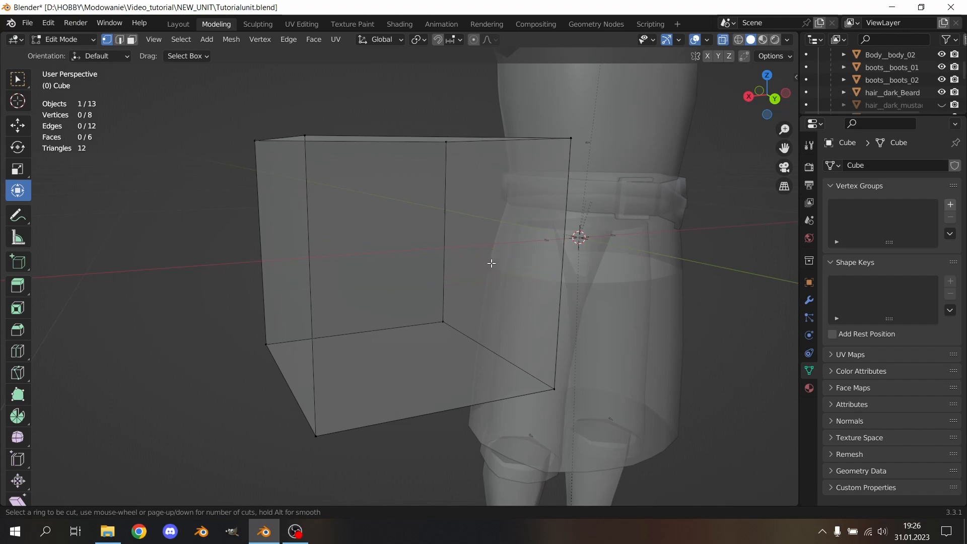
left_click(448, 271)
right_click(579, 233)
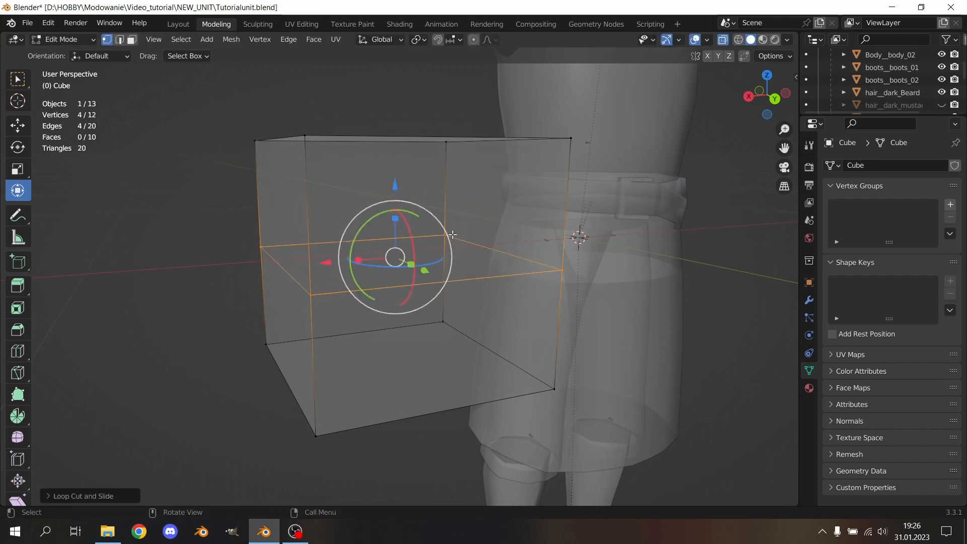
Step: Add one centered vertical loop cut through the cube, running along its Y depth
mouse_move(615, 234)
middle_mouse_down()
mouse_move(574, 222)
mouse_move(602, 224)
middle_mouse_up()
left_click(598, 225)
key("ctrl+r")
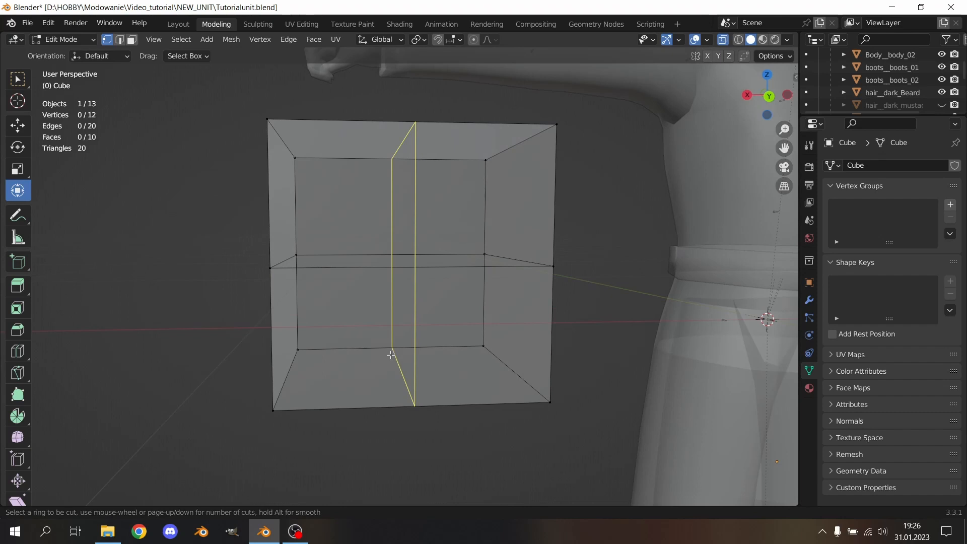
left_click(392, 348)
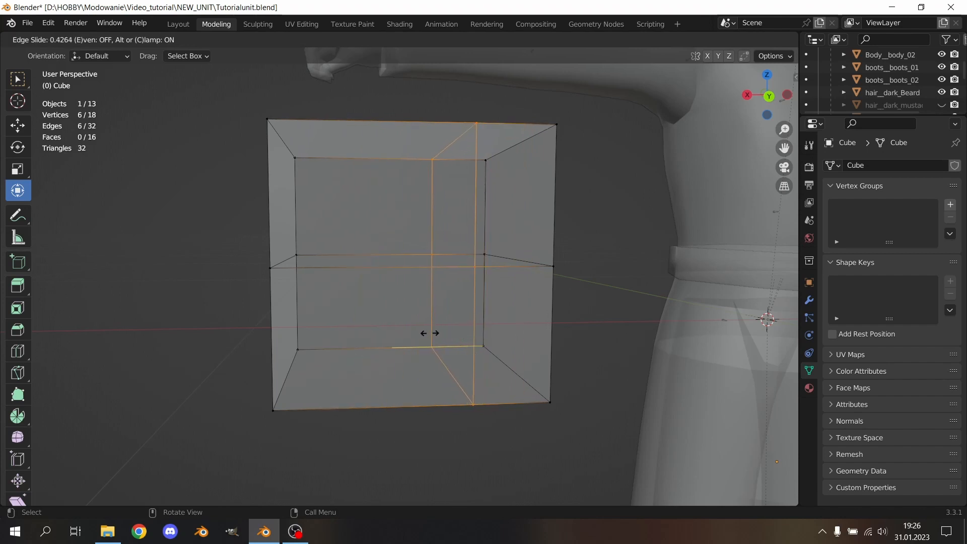
right_click(430, 333)
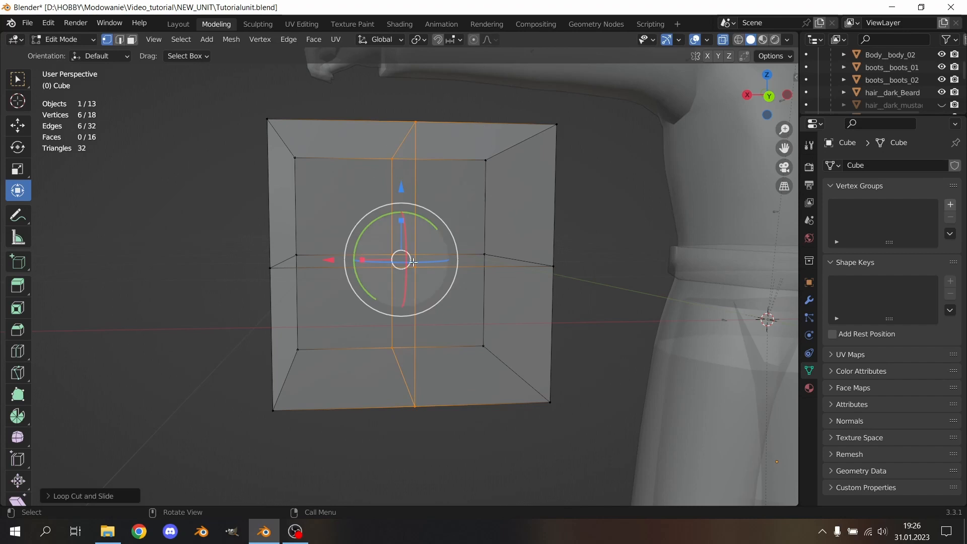
Step: Select the cube's eight outer corner vertices in back view with X-ray on, leaving the loop-cut vertices unselected
middle_click_drag(528, 218, 519, 218)
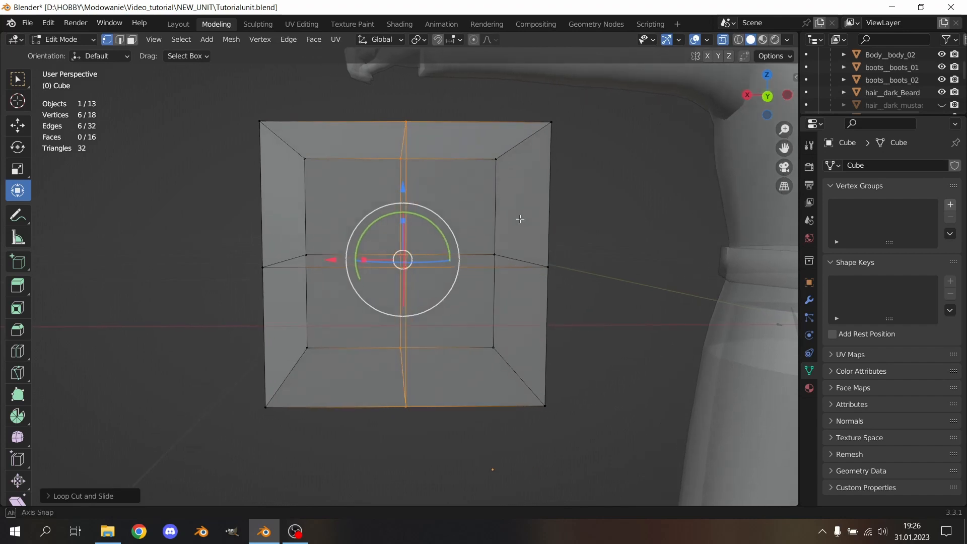
left_click(766, 95)
scroll(554, 179, "up", 3)
scroll(596, 212, "down", 2)
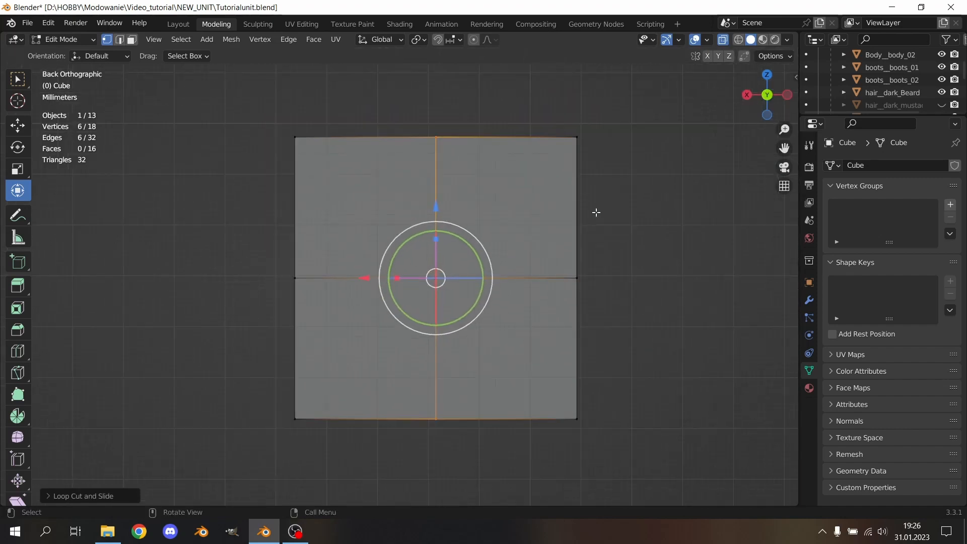
scroll(599, 211, "down", 3)
scroll(599, 211, "up", 2)
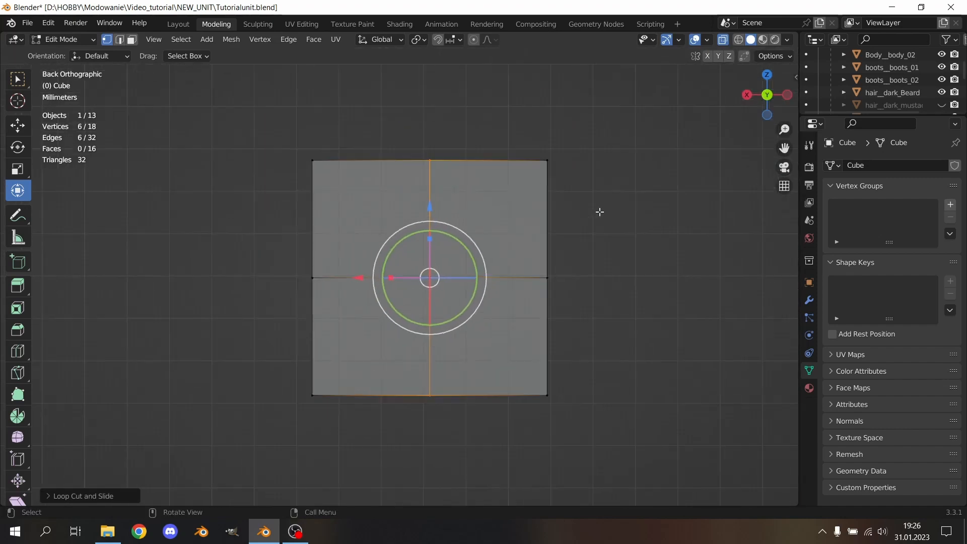
left_click(613, 208)
scroll(442, 163, "up", 1)
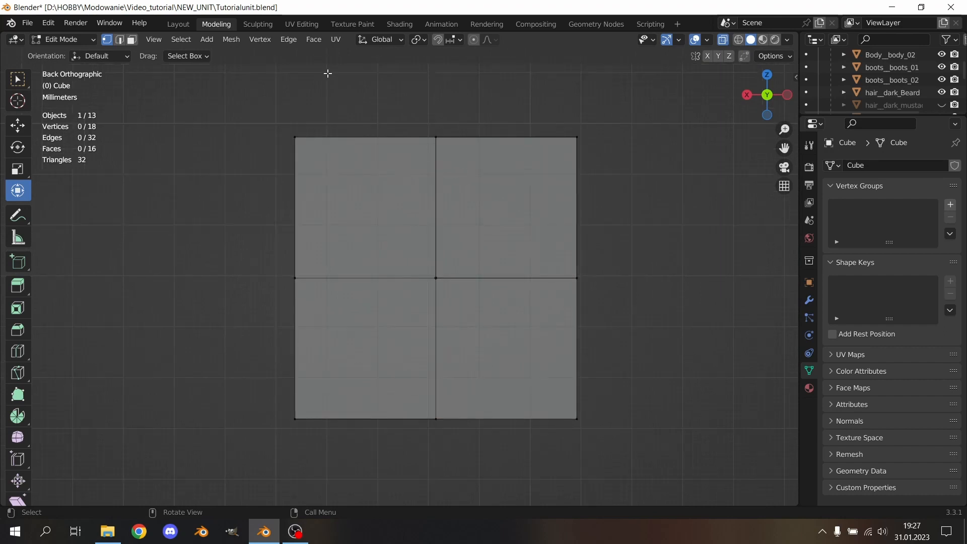
left_click(724, 40)
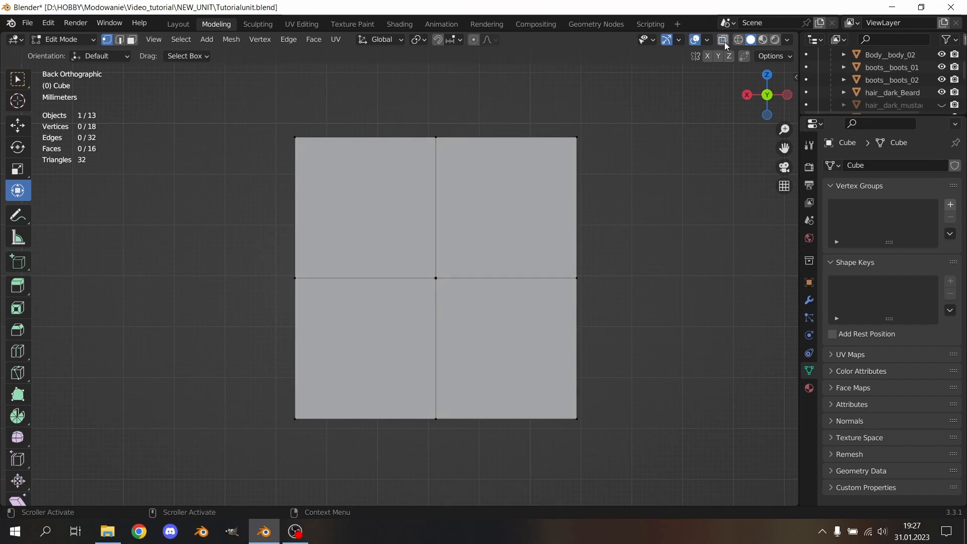
left_click(724, 40)
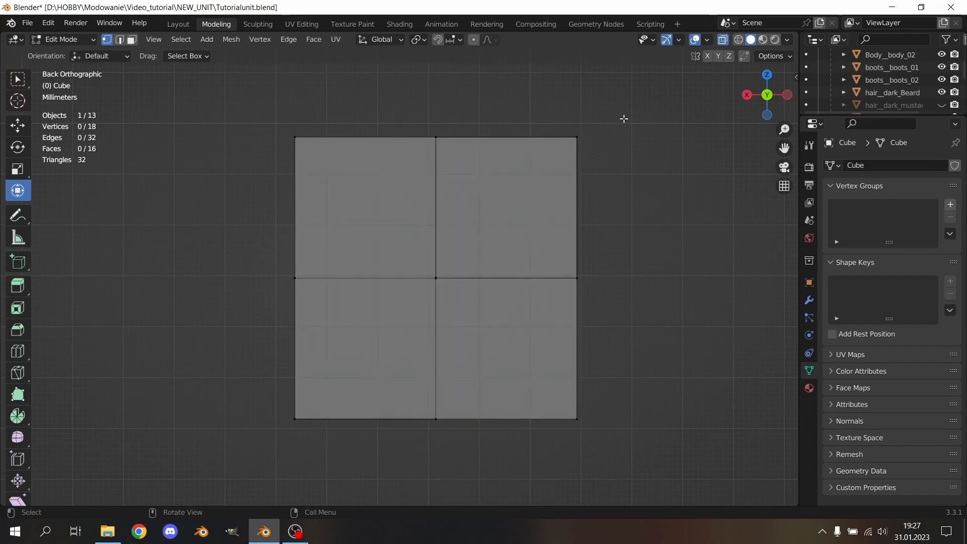
left_click_drag(624, 119, 520, 201)
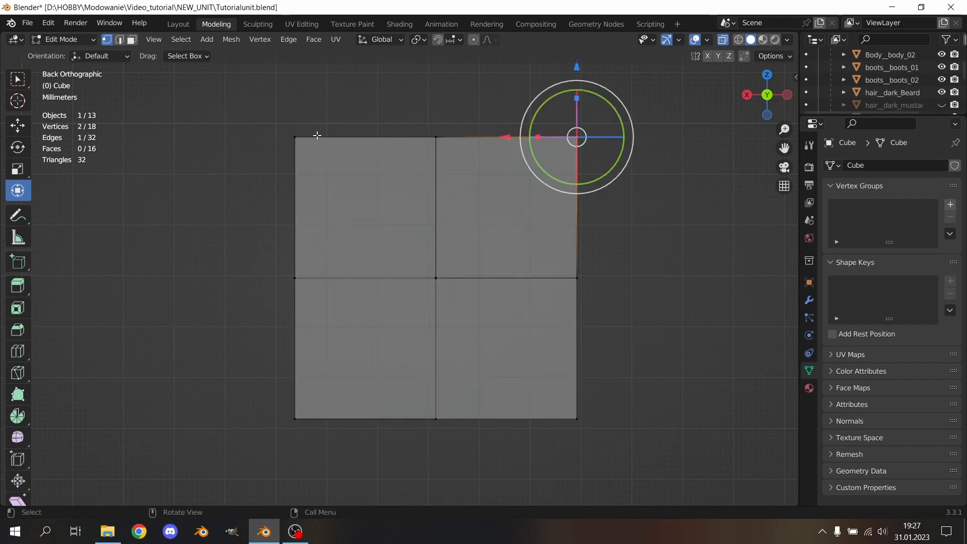
left_click_drag(316, 101, 228, 191, "shift")
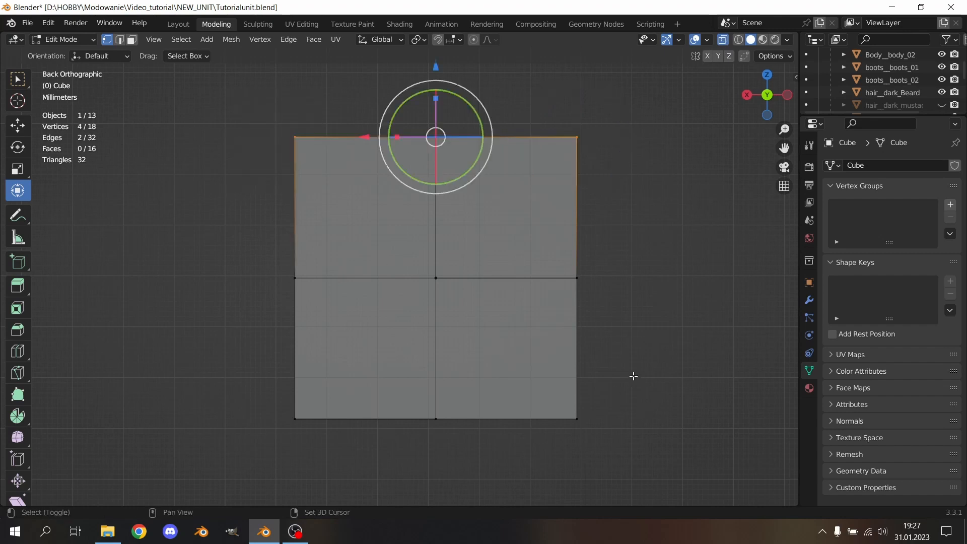
left_click_drag(635, 375, 524, 460, "shift")
left_click_drag(332, 352, 257, 438, "shift")
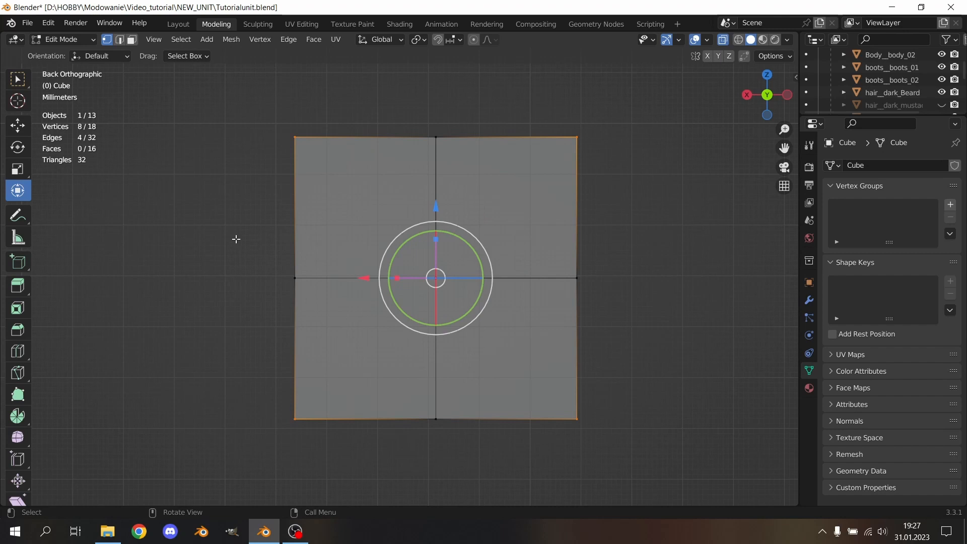
Step: Try to turn the cube into an octagonal prism by scaling its corner vertices inward along X and Z, and undo both scalings
key("s")
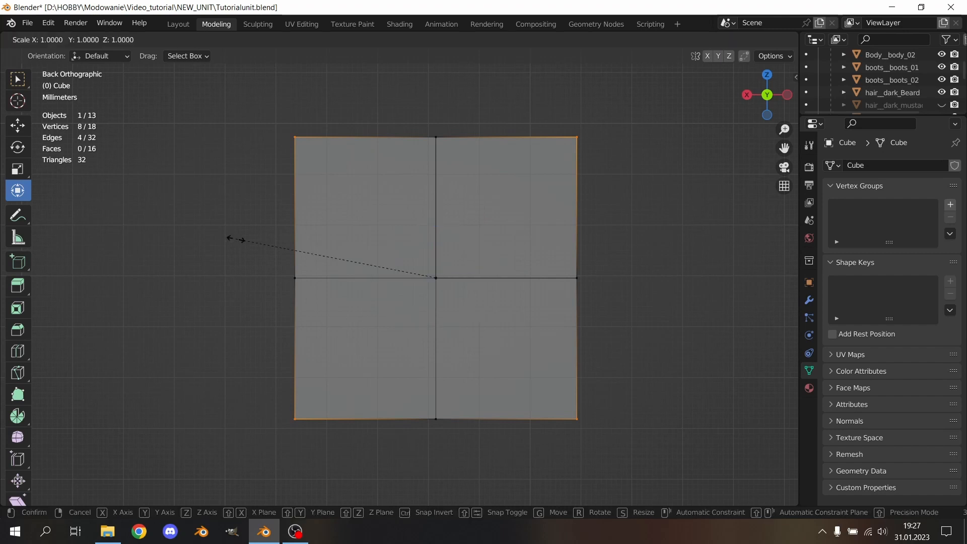
key("x")
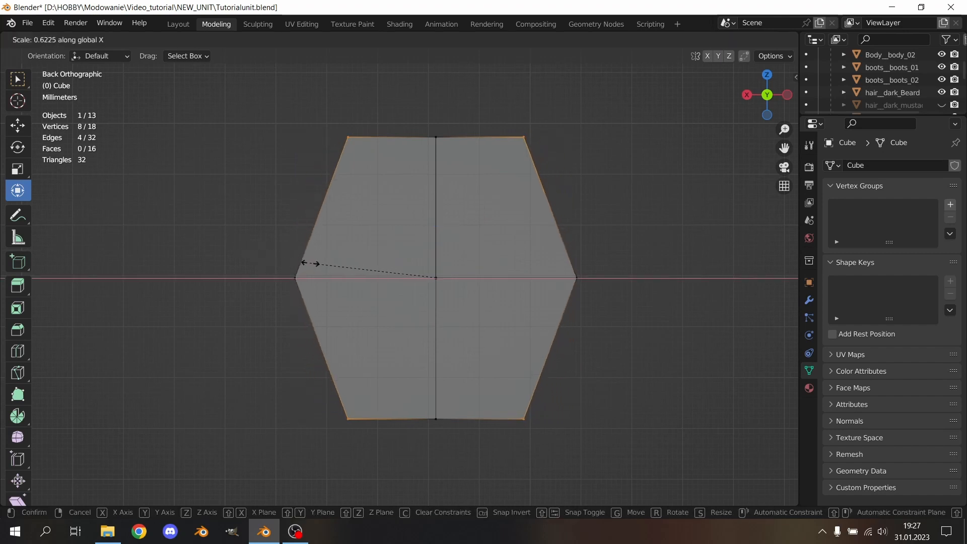
left_click(316, 264)
key("s")
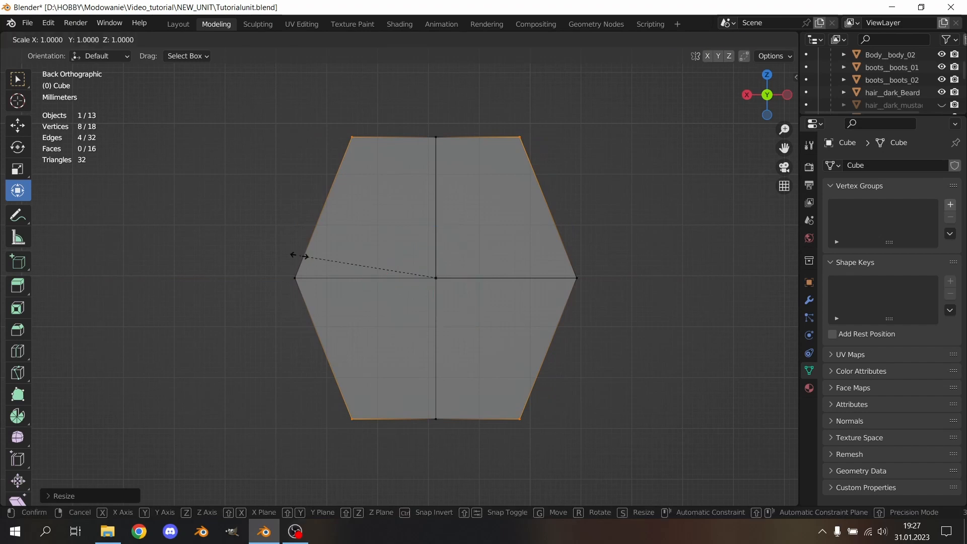
key("z")
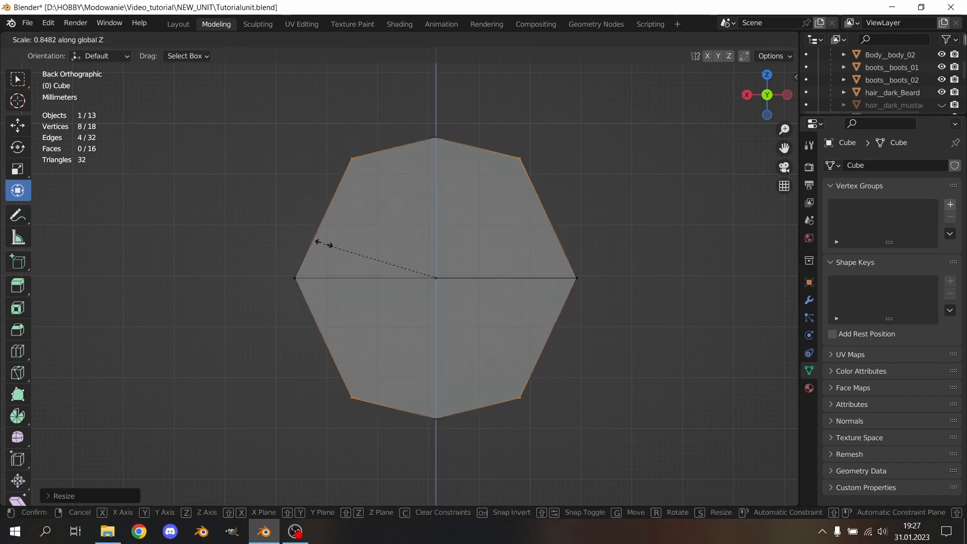
left_click(387, 215)
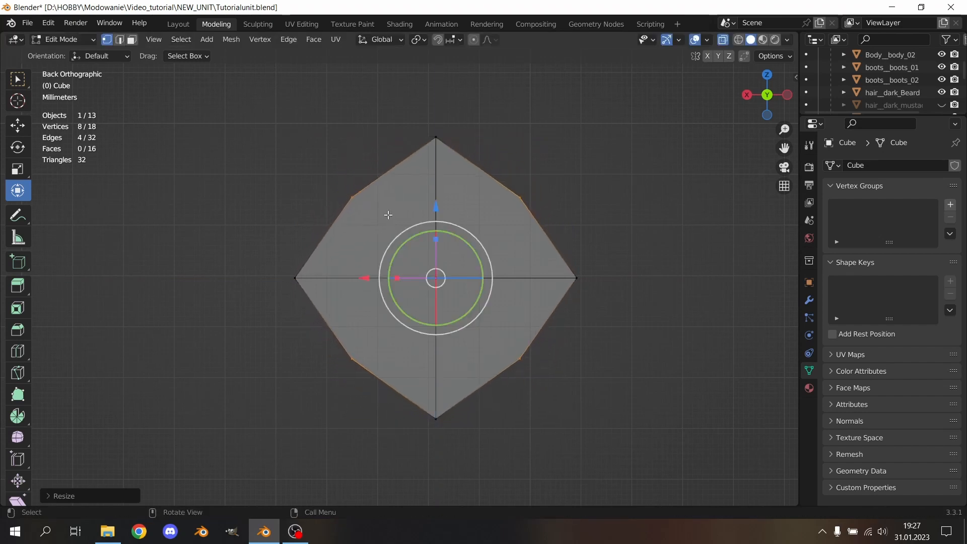
mouse_move(271, 211)
middle_mouse_down()
mouse_move(468, 319)
mouse_move(243, 339)
mouse_move(202, 277)
mouse_move(153, 233)
mouse_move(302, 216)
mouse_move(282, 211)
mouse_move(256, 217)
mouse_move(322, 231)
mouse_move(276, 222)
middle_mouse_up()
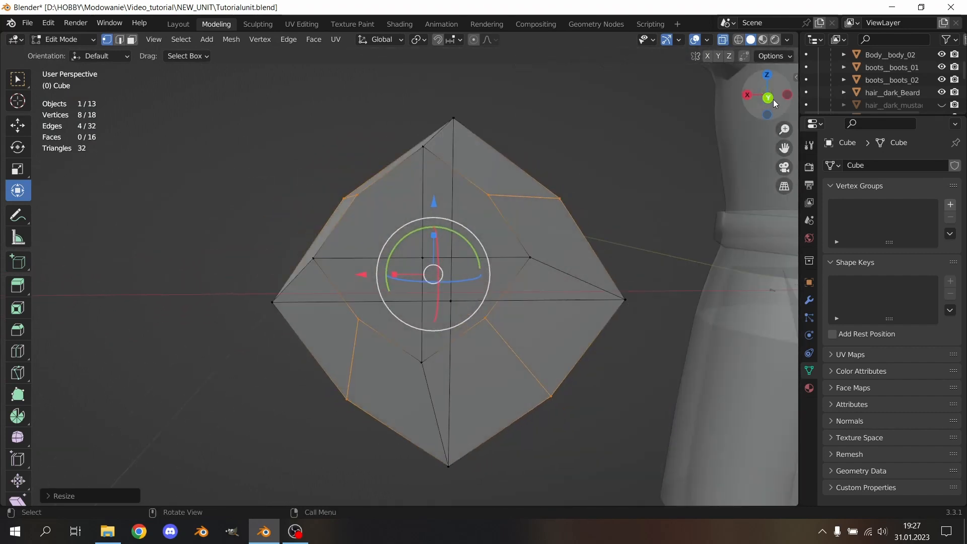
left_click(770, 99)
scroll(442, 284, "up", 2)
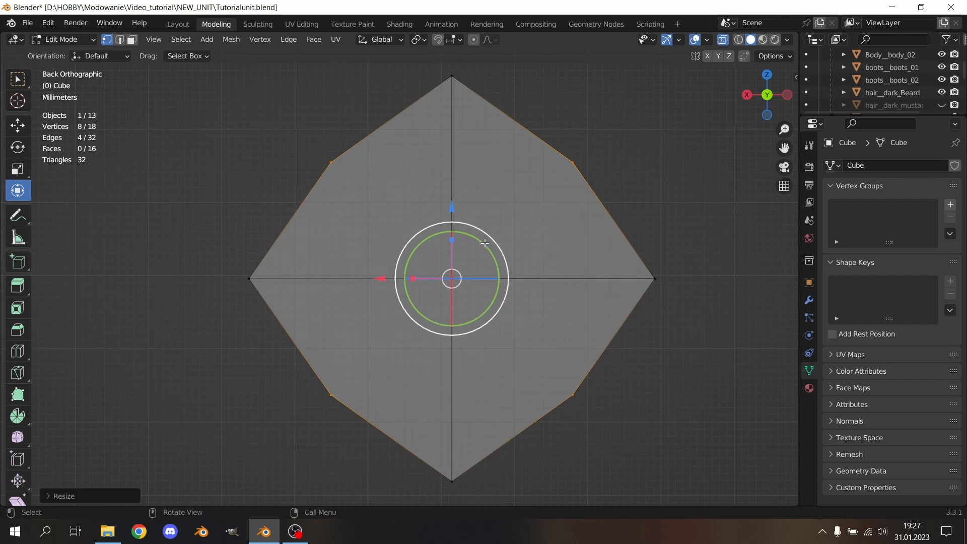
key("ctrl+z")
key("ctrl+z")
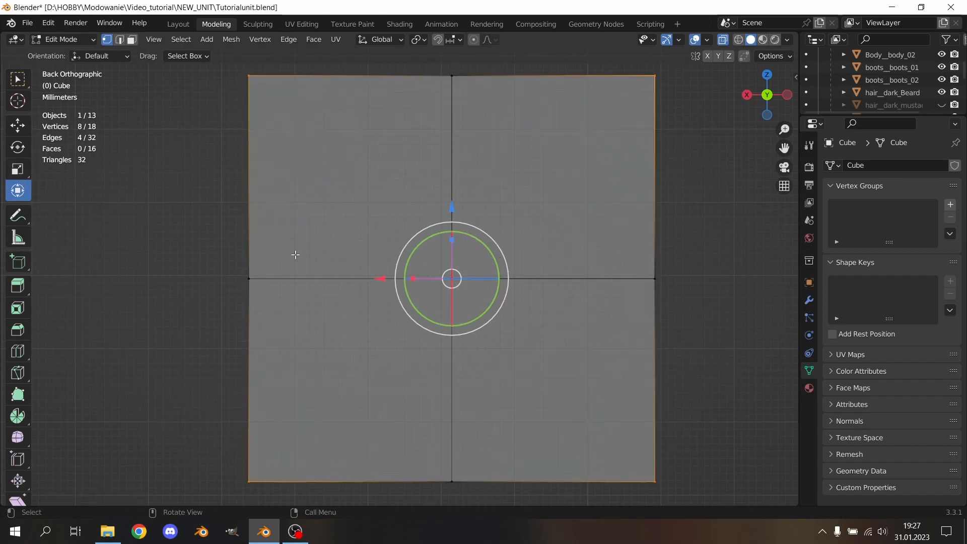
Step: Scale the selected corner vertices inward along X and Z to give the cube a roughly regular octagonal cross-section
middle_click_drag(355, 254, 384, 257)
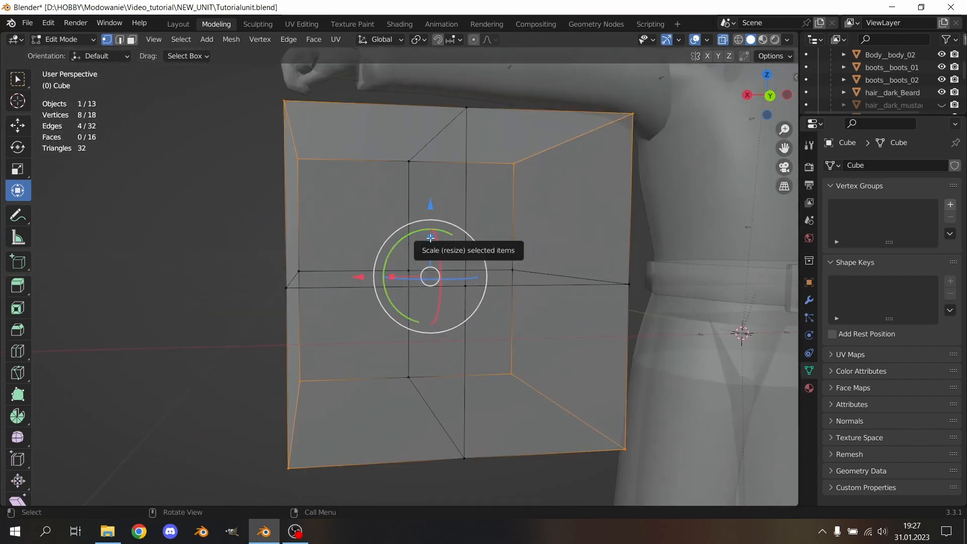
left_click_drag(431, 238, 404, 276)
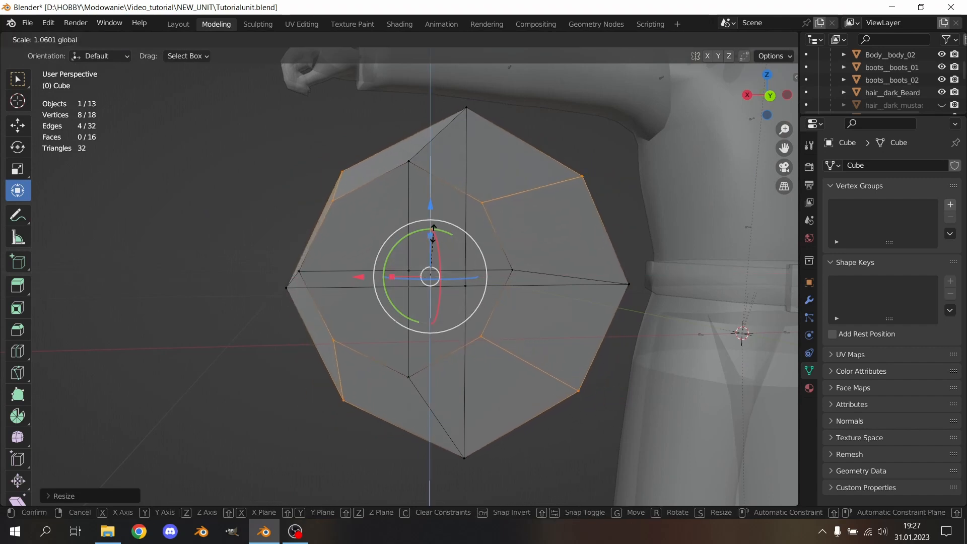
scroll(477, 208, "down", 3)
middle_click_drag(477, 208, 512, 177)
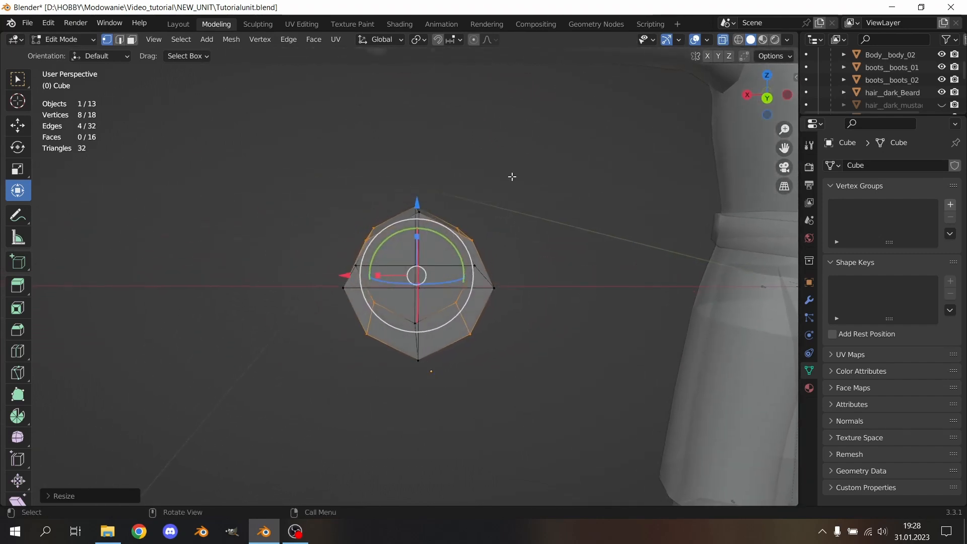
Step: Select the nine vertices of the prism's blade-side end in top view and scale them to about 0.84 to match the socket's taper
left_click(445, 185)
middle_click_drag(445, 185, 540, 219)
left_click(768, 74)
scroll(549, 221, "up", 3)
left_click_drag(575, 224, 268, 352)
scroll(554, 245, "up", 3)
middle_click_drag(636, 238, 585, 286, "shift")
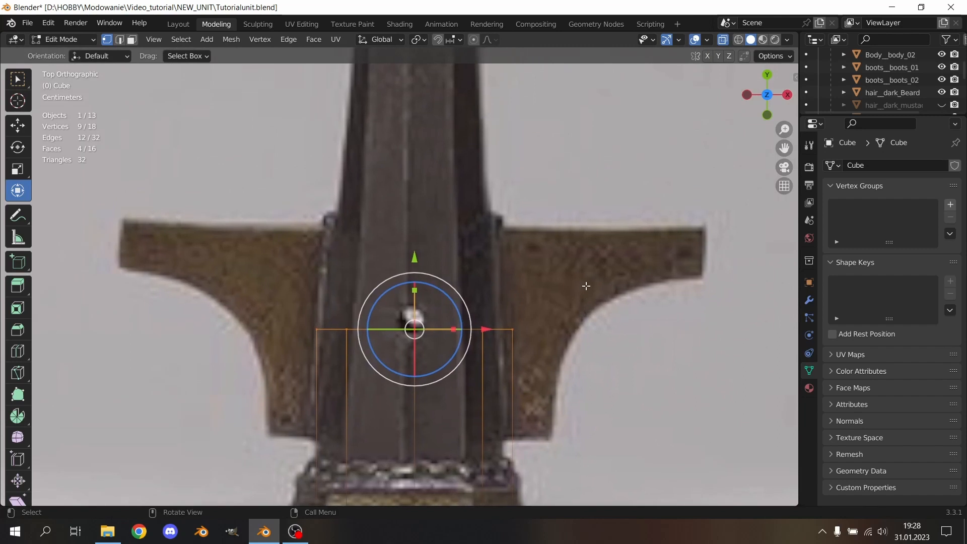
scroll(585, 286, "down", 4)
middle_click_drag(506, 224, 524, 269, "shift")
scroll(524, 266, "down", 3)
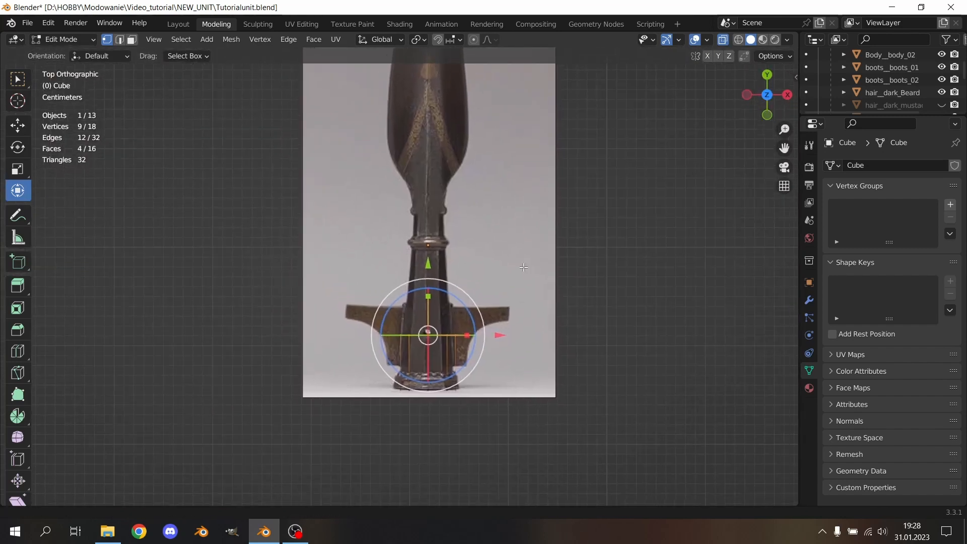
scroll(524, 268, "up", 4)
scroll(524, 268, "up", 1)
middle_click_drag(606, 317, 586, 281)
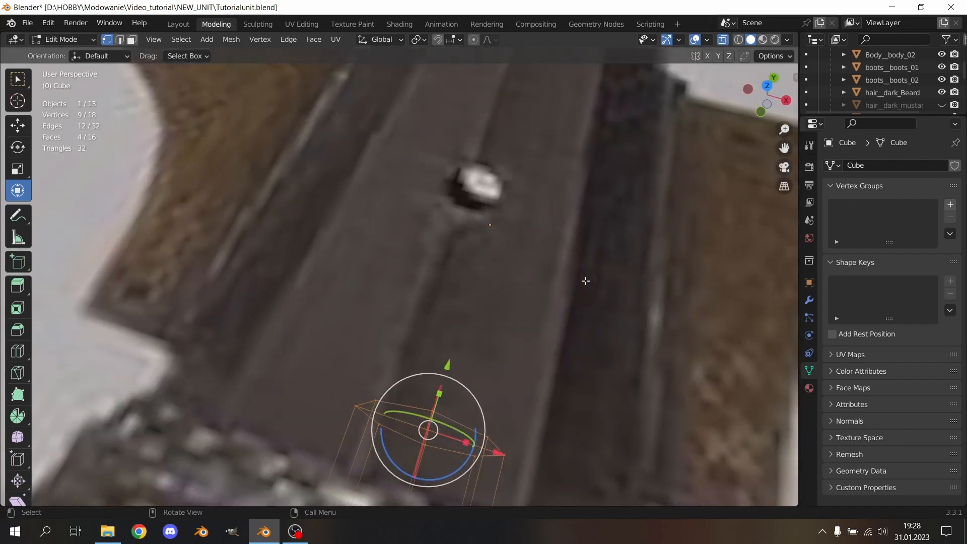
left_click(766, 87)
scroll(655, 362, "down", 1)
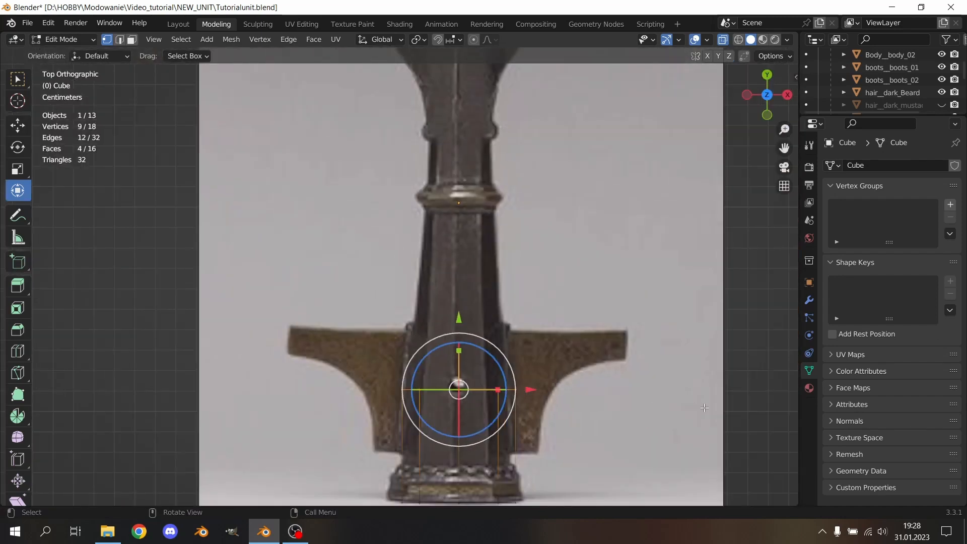
key("s")
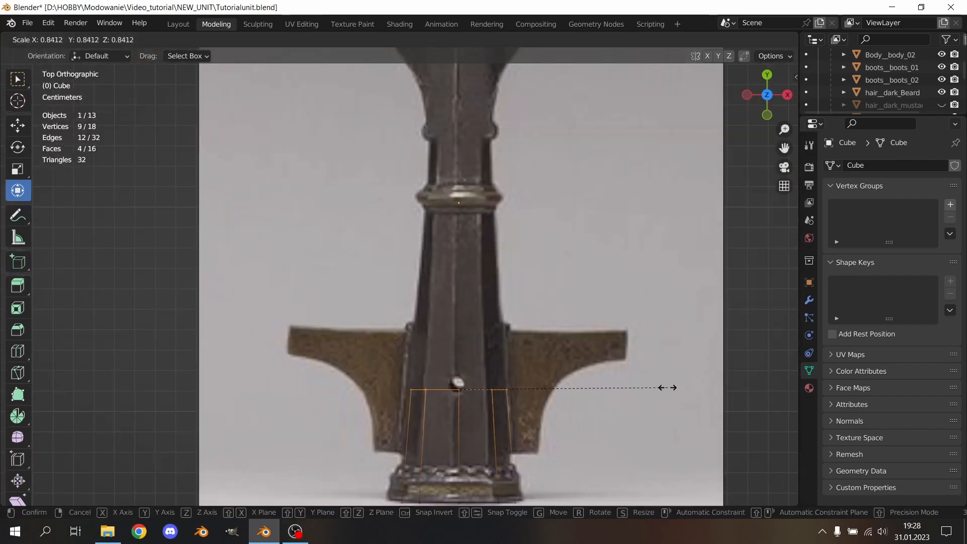
left_click(667, 389)
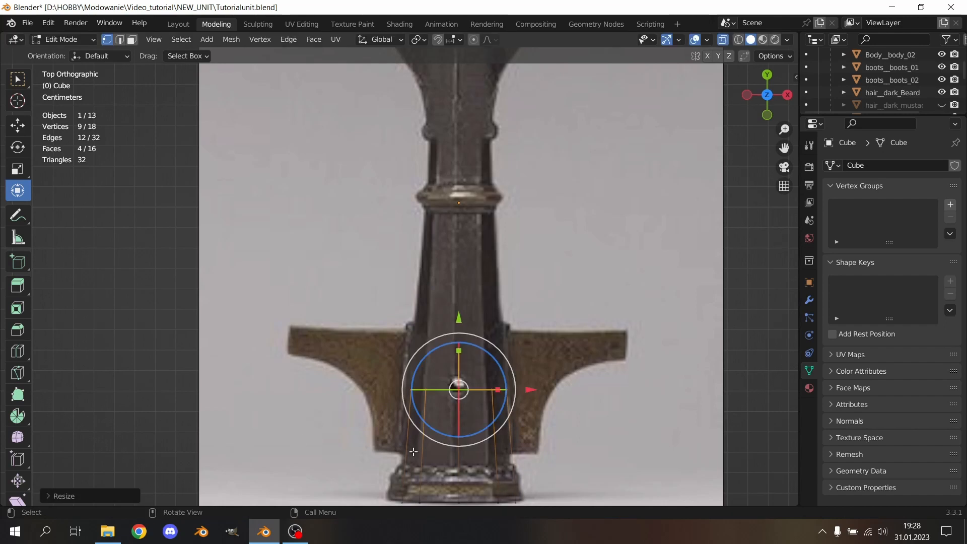
Step: Move the tapered end along Y to the lower edge of the socket's collar and scale it down to the socket's width there
scroll(619, 433, "down", 1)
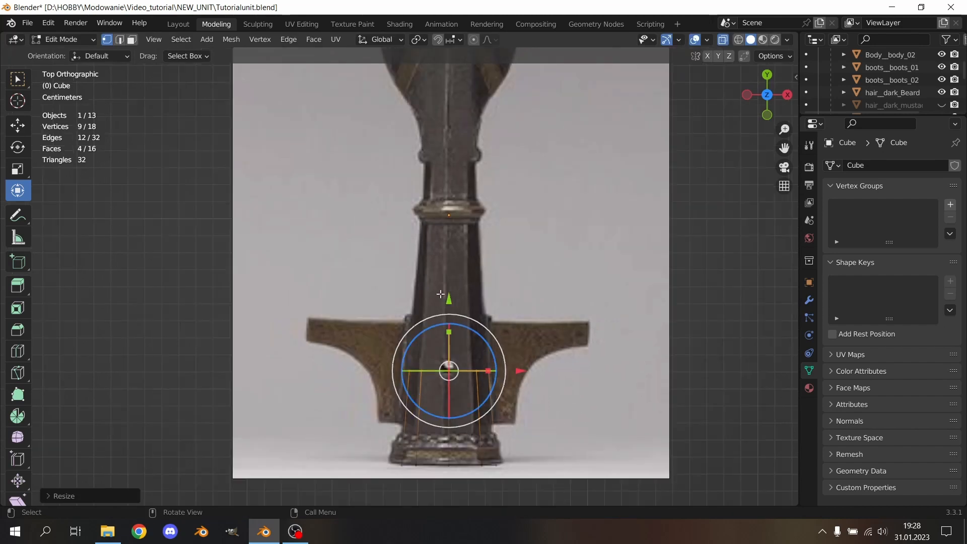
left_click_drag(456, 315, 465, 364)
left_click_drag(470, 312, 470, 137)
key("s")
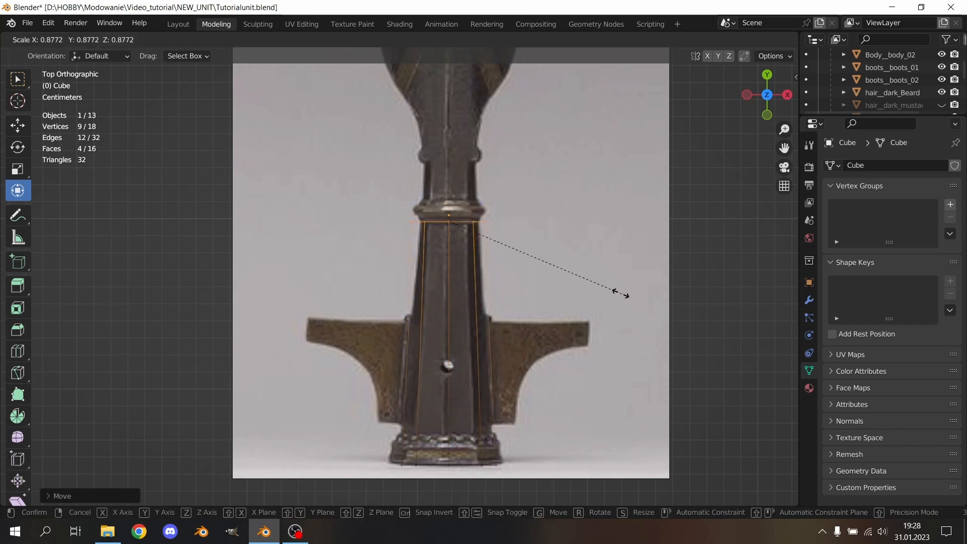
left_click(576, 283)
Step: Extrude the end face, move the new section along Y to the collar's middle and scale it out to the collar's full width
scroll(568, 279, "down", 2)
middle_click_drag(568, 278, 564, 333, "shift")
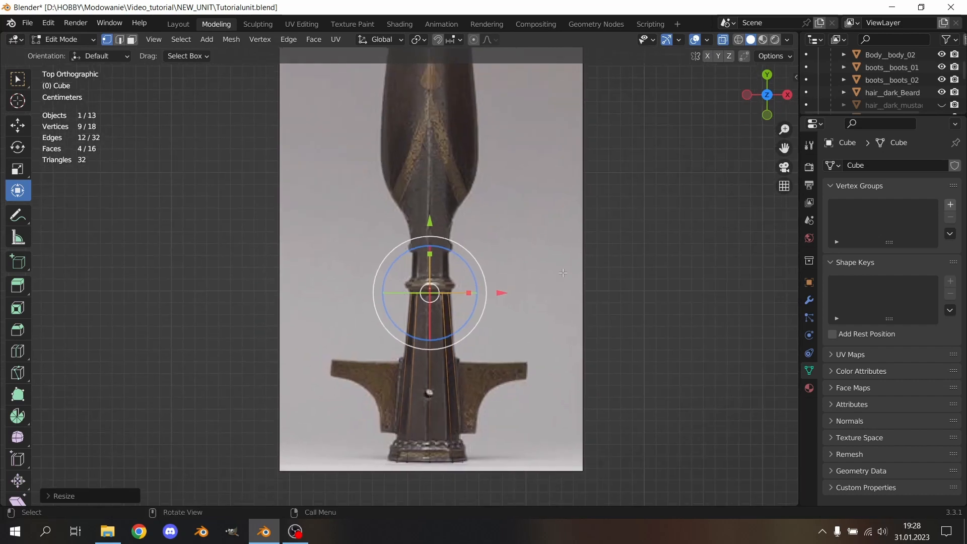
scroll(563, 273, "up", 3)
key("e")
right_click(559, 294)
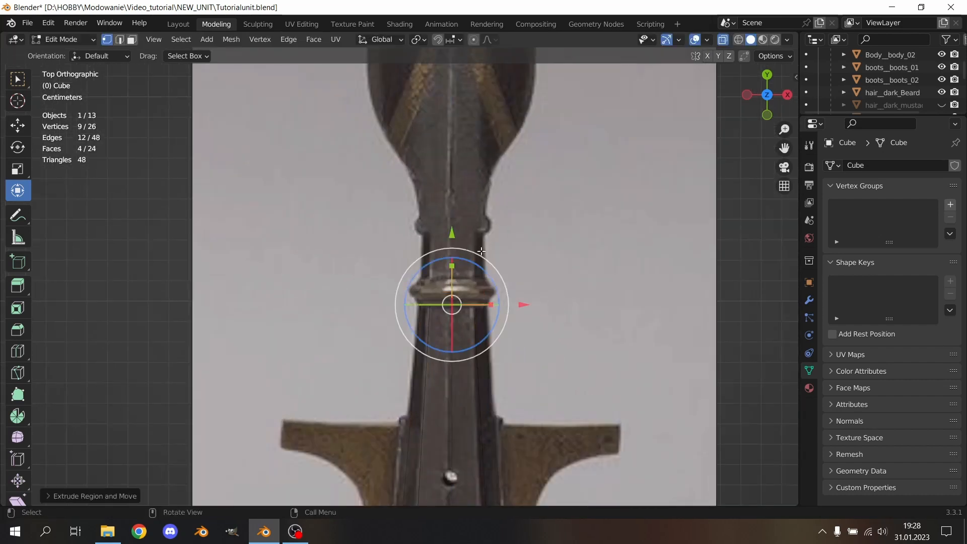
left_click_drag(456, 233, 456, 219)
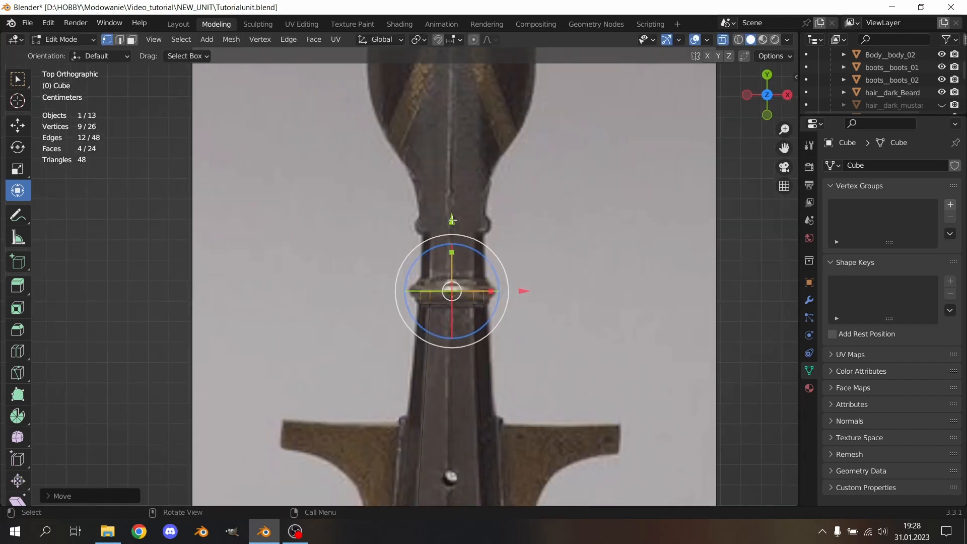
key("s")
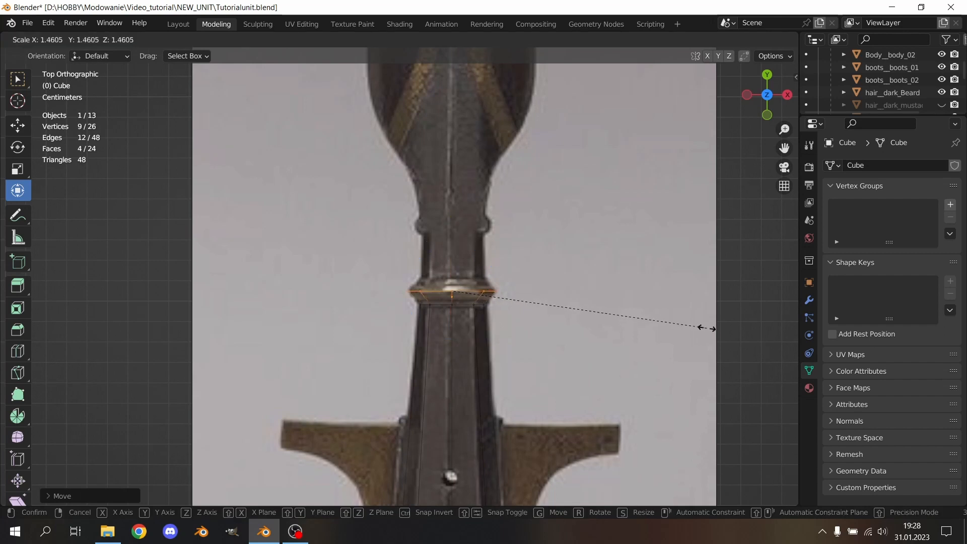
left_click(694, 320)
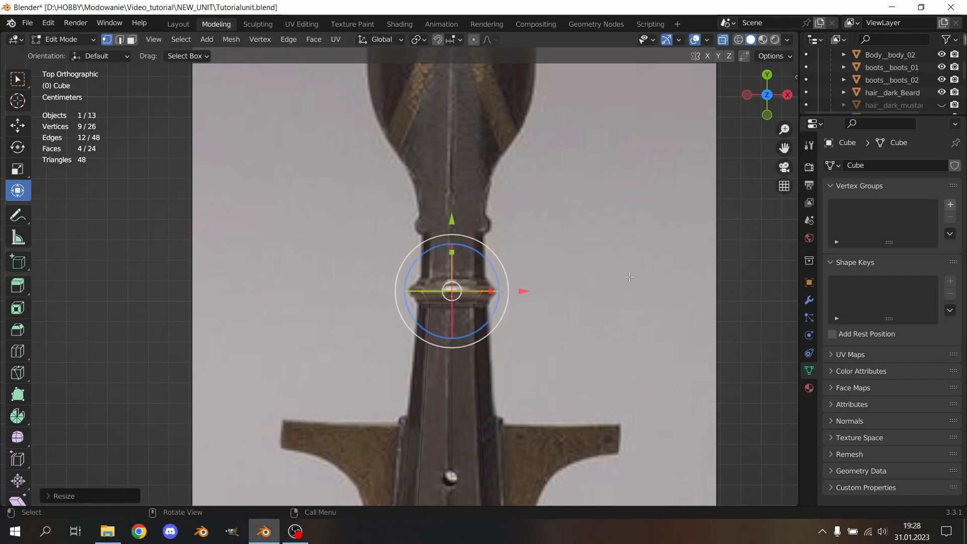
Step: Extrude the end face again to the collar's upper edge and scale it down to the width of the neck
key("e")
right_click(625, 273)
left_click_drag(464, 226, 464, 214)
key("s")
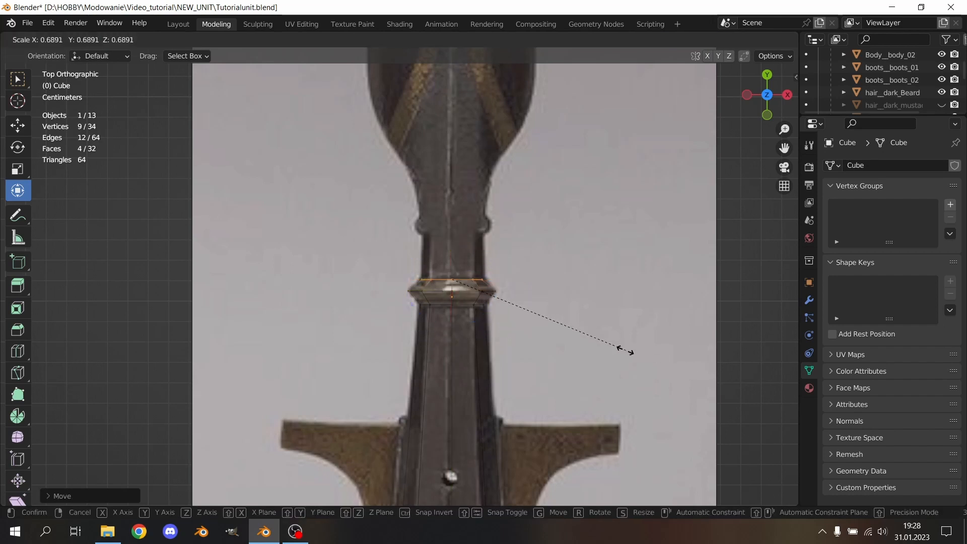
left_click(608, 337)
left_click_drag(452, 209, 452, 204)
Step: Extrude the end face along the neck up to the lower edge of the small ring beneath the blade
key("e")
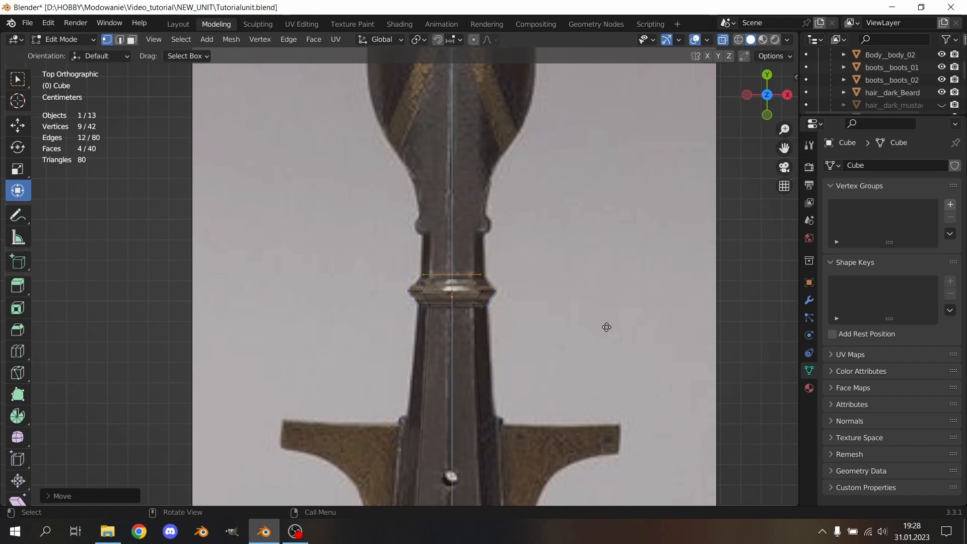
left_click(597, 287)
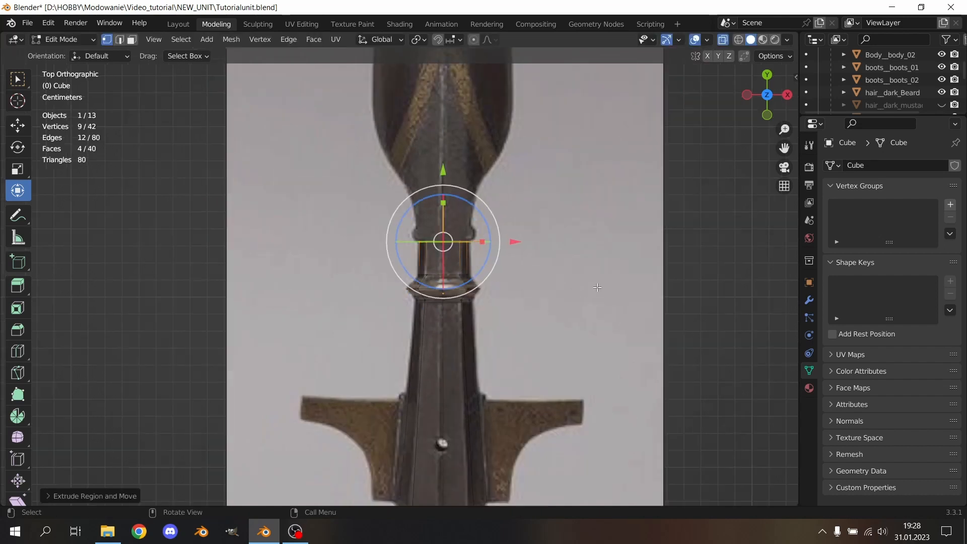
scroll(597, 287, "up", 3)
scroll(585, 230, "down", 2)
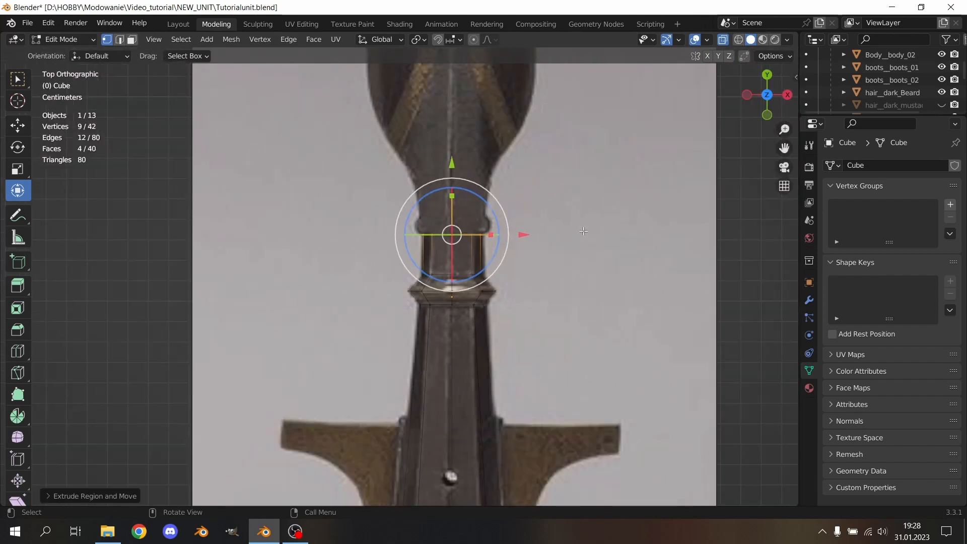
Step: Extrude the end face, widen it to the small ring's width, move it along Y to the ring's upper edge, and deselect everything
key("e")
left_click(576, 228)
key("s")
left_click(605, 233)
left_click_drag(454, 162, 456, 147)
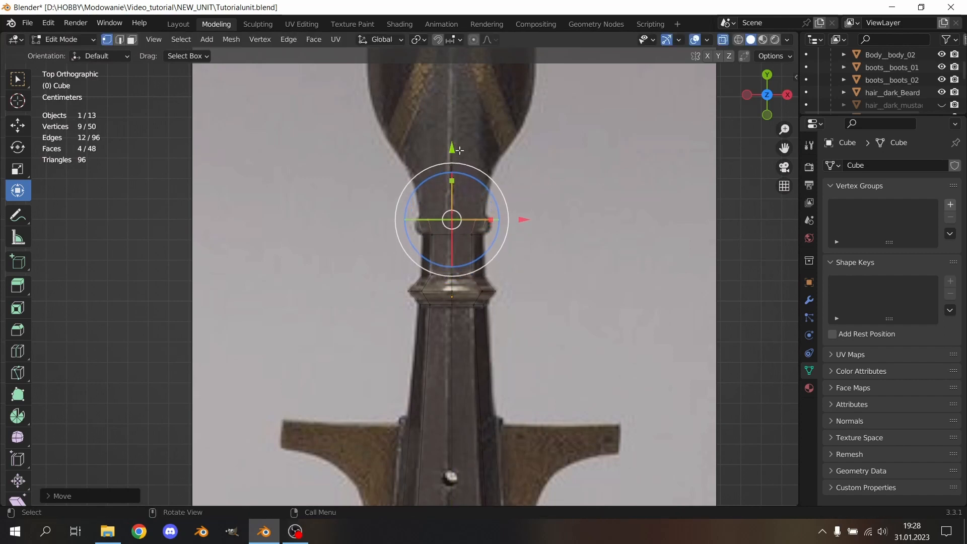
scroll(604, 221, "up", 3)
scroll(607, 225, "down", 3)
scroll(607, 225, "down", 2)
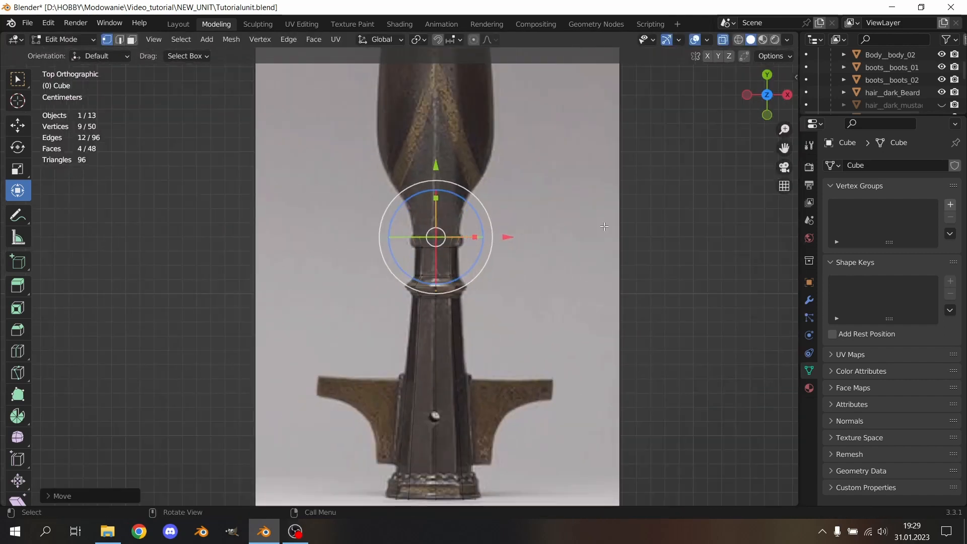
left_click(585, 232)
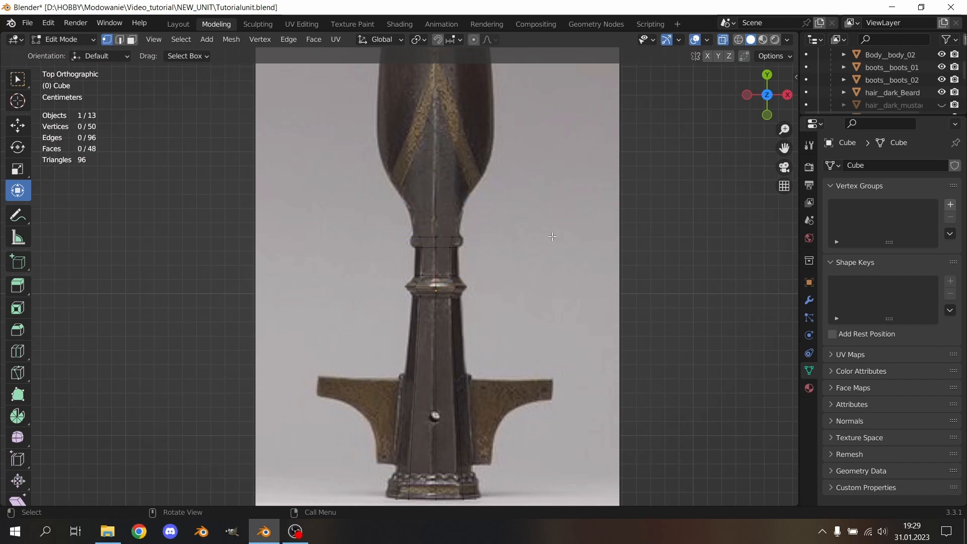
Step: Add a Mirror modifier on the X axis to the spear socket mesh
scroll(541, 237, "up", 4)
middle_click_drag(543, 270, 539, 278, "shift")
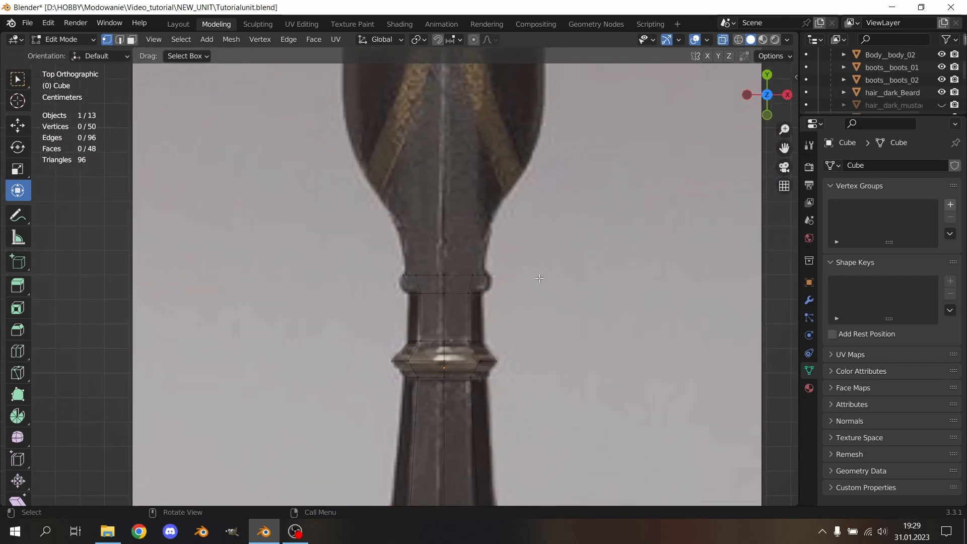
scroll(539, 278, "down", 2)
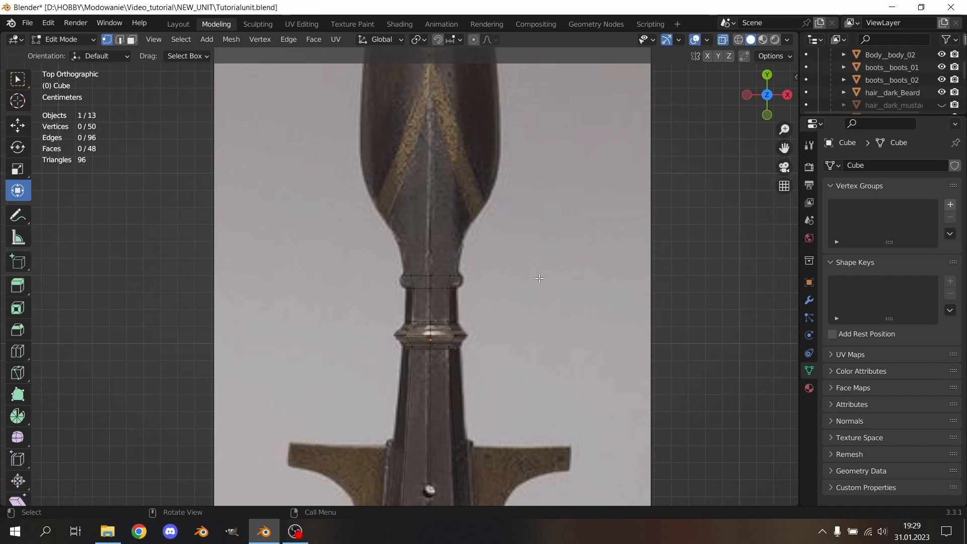
middle_click_drag(539, 279, 553, 182)
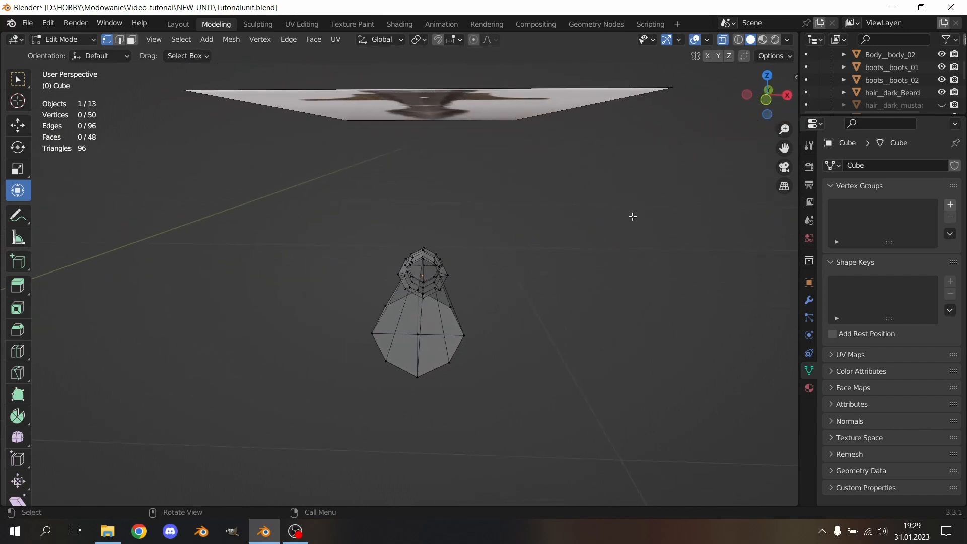
left_click(810, 300)
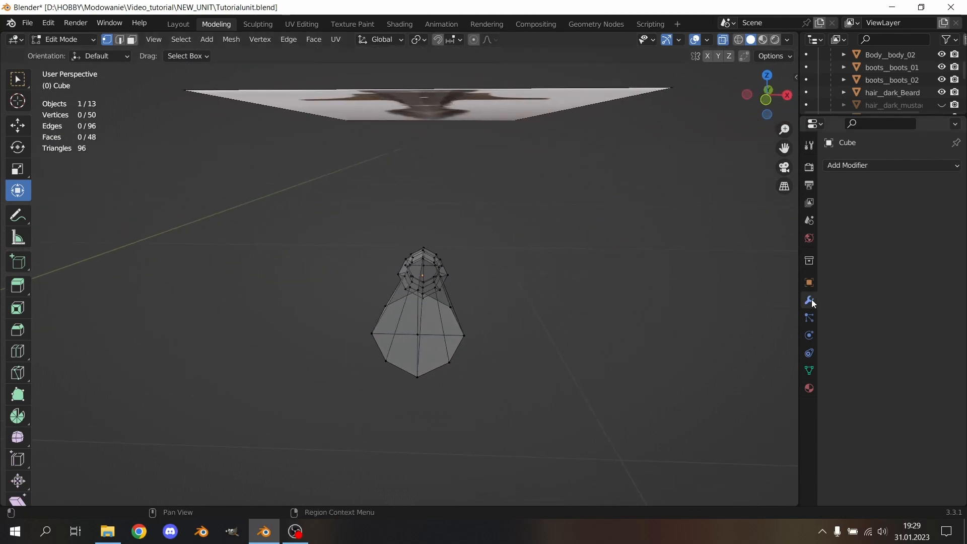
left_click(841, 165)
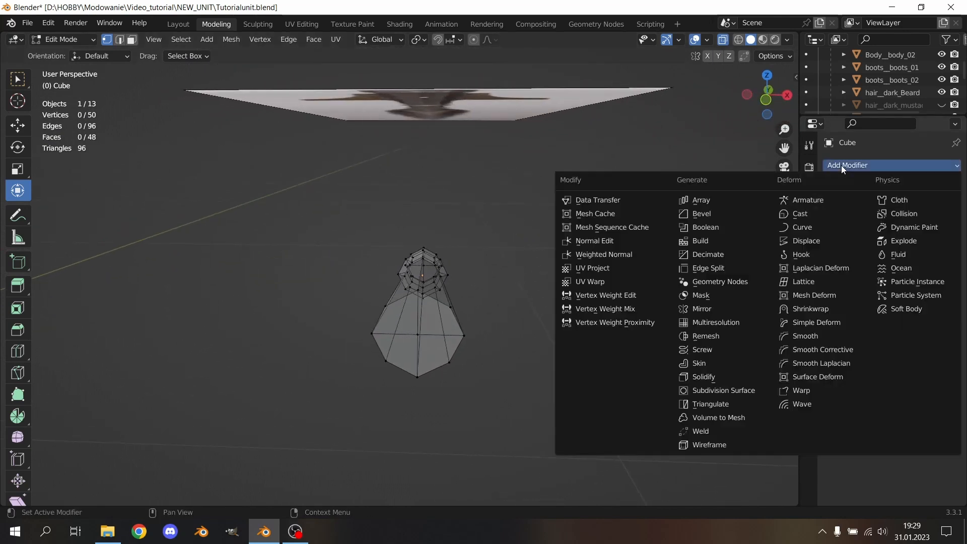
left_click(698, 309)
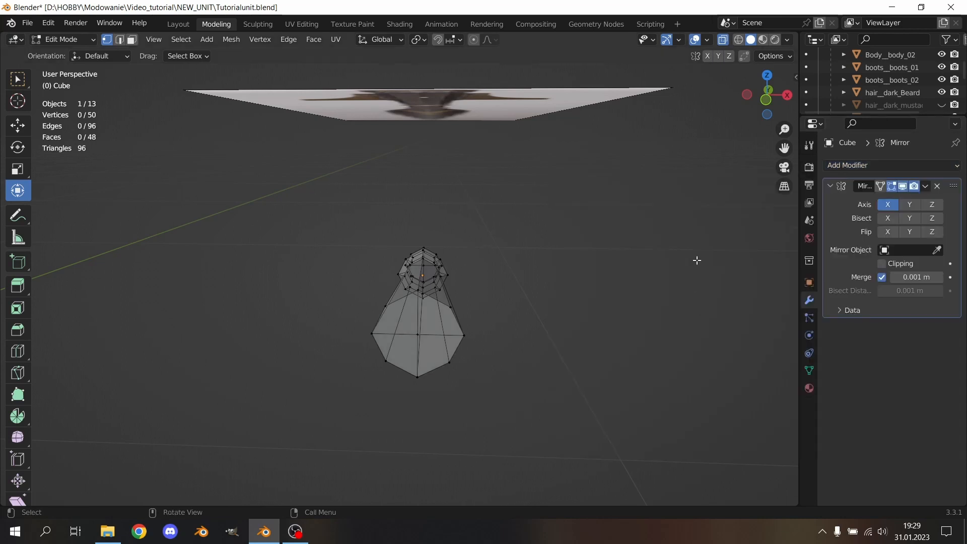
Step: Delete the vertices on the negative X side of the socket, keeping those on the centre line
scroll(621, 212, "up", 3)
middle_click_drag(618, 199, 489, 219)
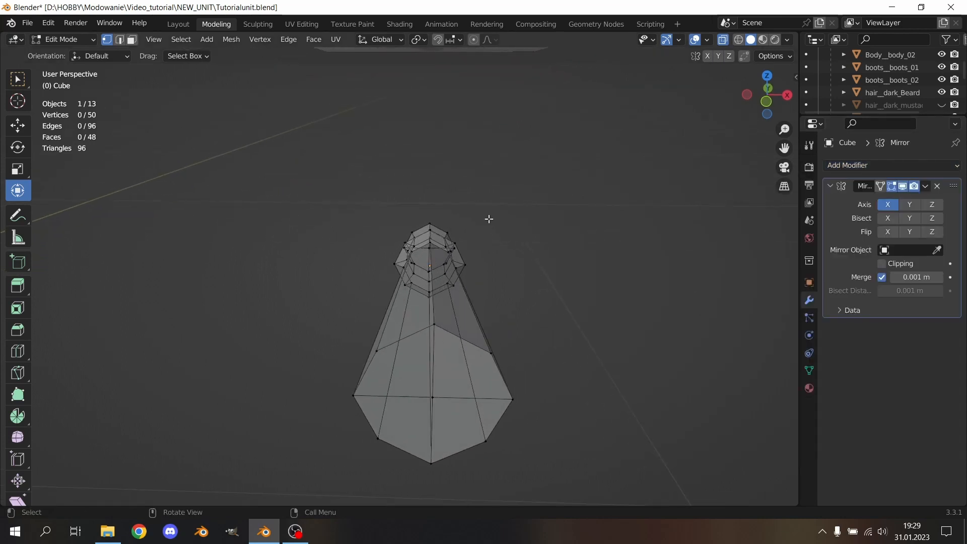
middle_click_drag(605, 257, 596, 237)
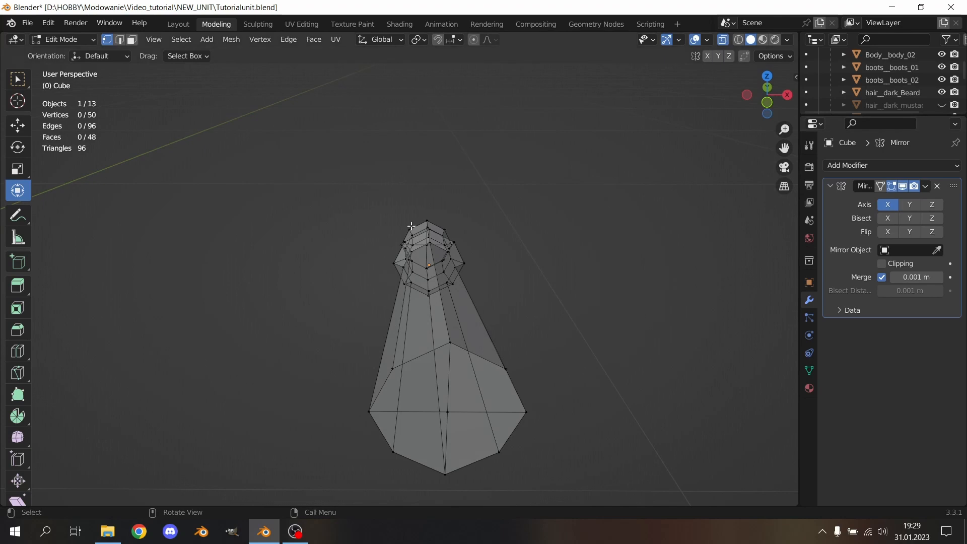
left_click_drag(423, 202, 343, 403)
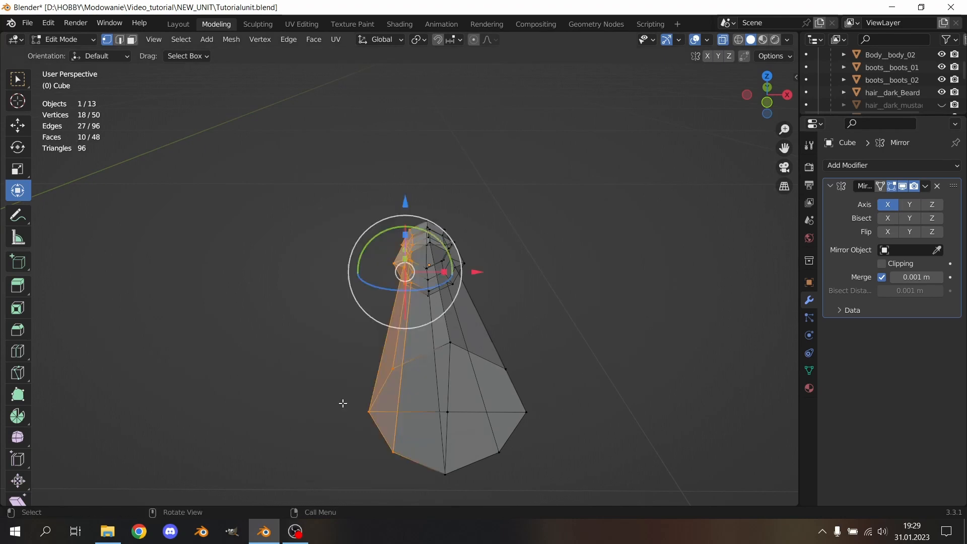
key("x")
left_click(633, 196)
Step: Delete the vertices of the socket's lower half below the centre line and enable the Z axis in the Mirror modifier
mouse_move(559, 242)
middle_mouse_down()
mouse_move(546, 261)
mouse_move(488, 252)
mouse_move(540, 260)
mouse_move(503, 288)
mouse_move(494, 228)
mouse_move(469, 222)
mouse_move(456, 177)
mouse_move(393, 176)
mouse_move(418, 172)
mouse_move(559, 250)
mouse_move(568, 201)
mouse_move(587, 207)
mouse_move(557, 223)
middle_mouse_up()
scroll(522, 252, "up", 3)
scroll(523, 252, "down", 4)
left_click_drag(474, 259, 403, 317)
left_click(495, 305)
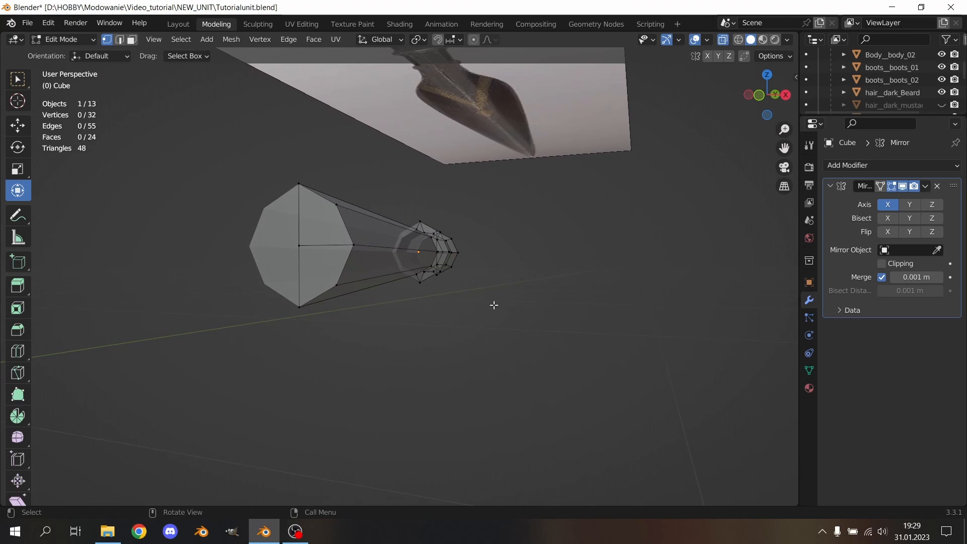
left_click_drag(466, 257, 210, 406)
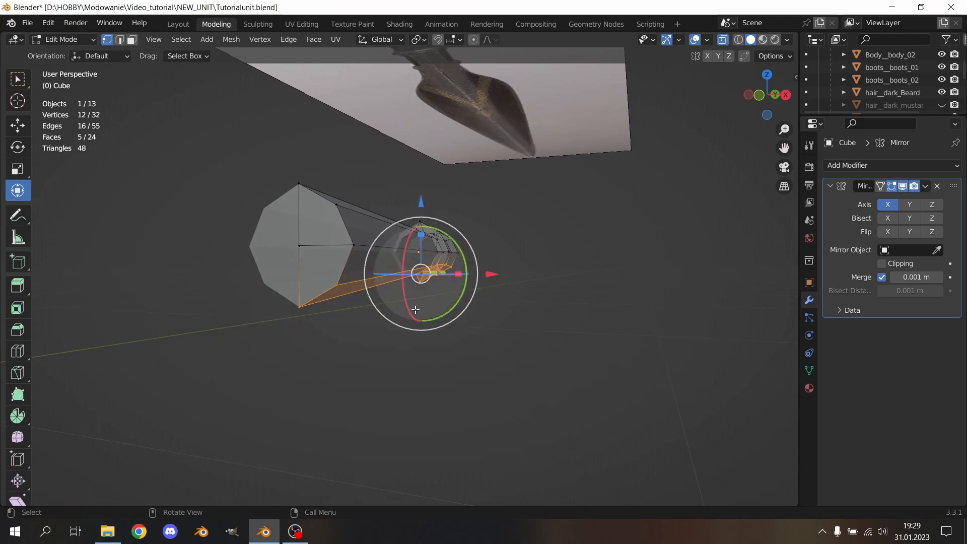
key("x")
left_click(642, 208)
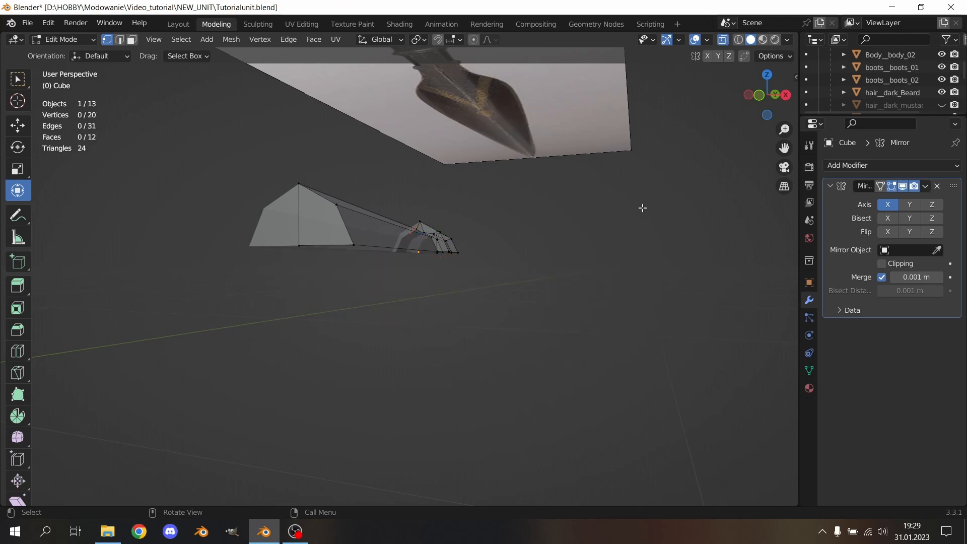
left_click(933, 204)
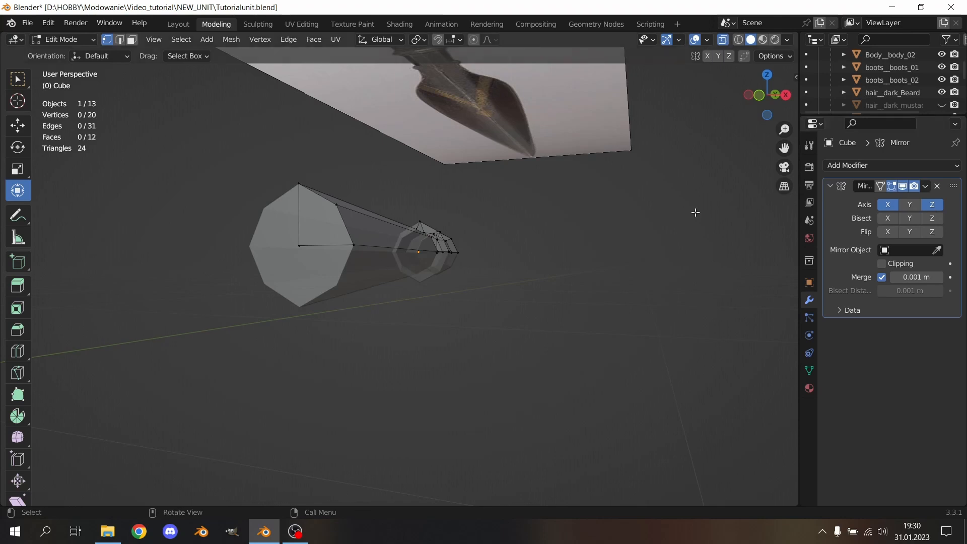
Step: Extrude the socket's end face at the small ring and move the new section along Y into the base of the blade
middle_click_drag(696, 213, 429, 256)
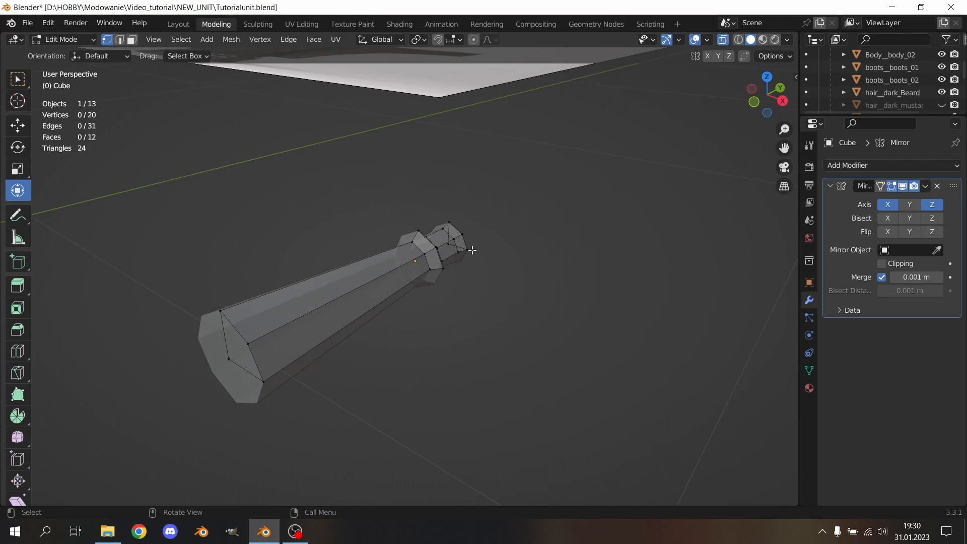
middle_click_drag(383, 326, 311, 277)
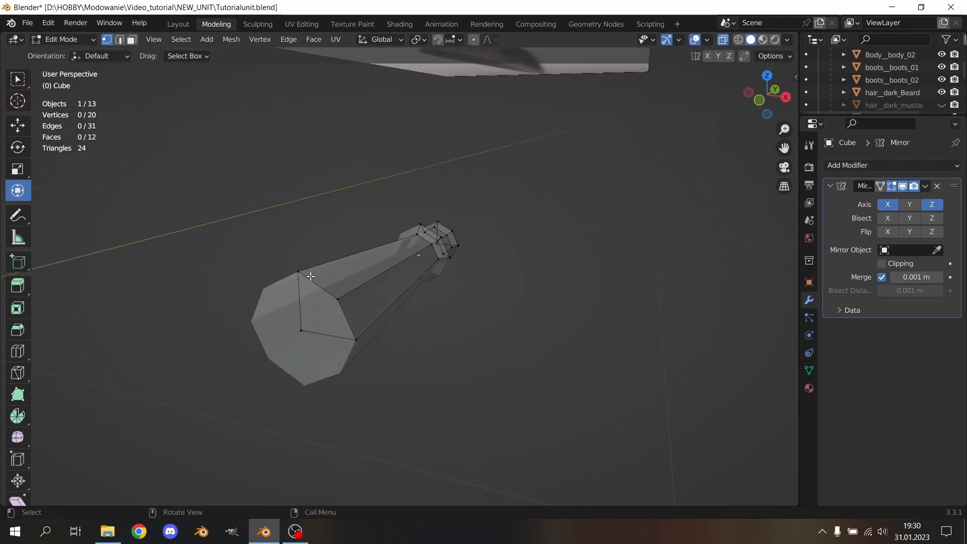
middle_click_drag(432, 294, 481, 284)
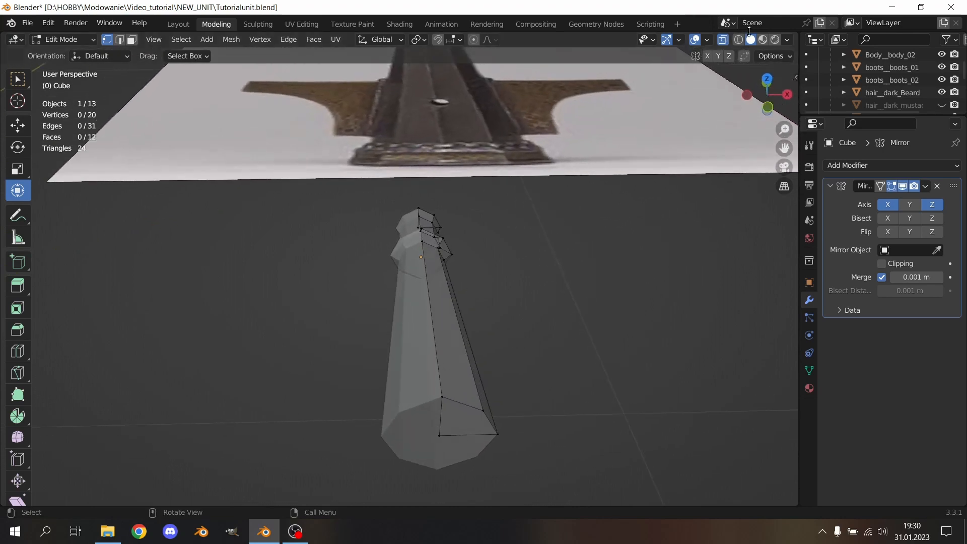
left_click(767, 80)
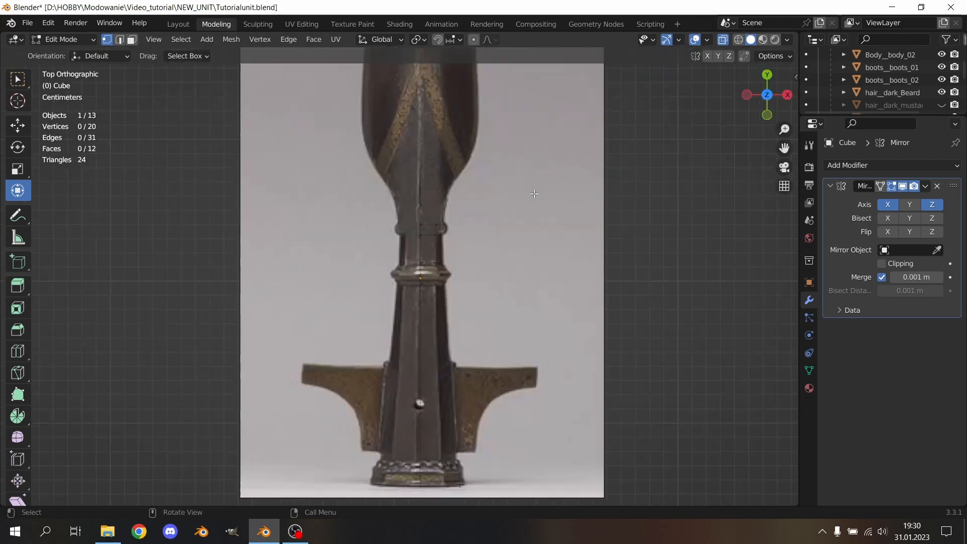
scroll(570, 159, "up", 4)
middle_click_drag(560, 162, 490, 380, "shift")
scroll(491, 373, "up", 1)
left_click_drag(504, 308, 308, 430)
scroll(443, 313, "down", 3)
middle_click_drag(466, 294, 476, 301, "shift")
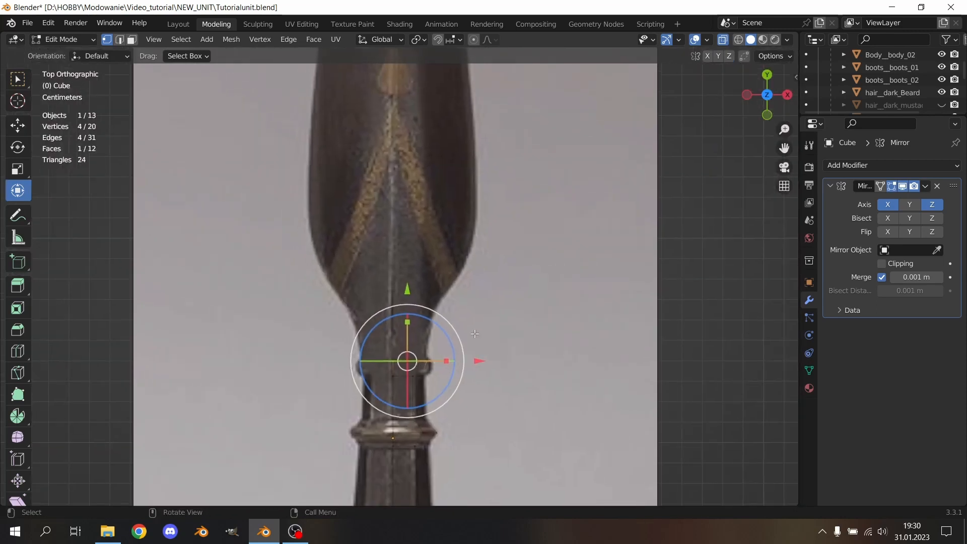
key("e")
right_click(469, 303)
left_click_drag(409, 288, 410, 214)
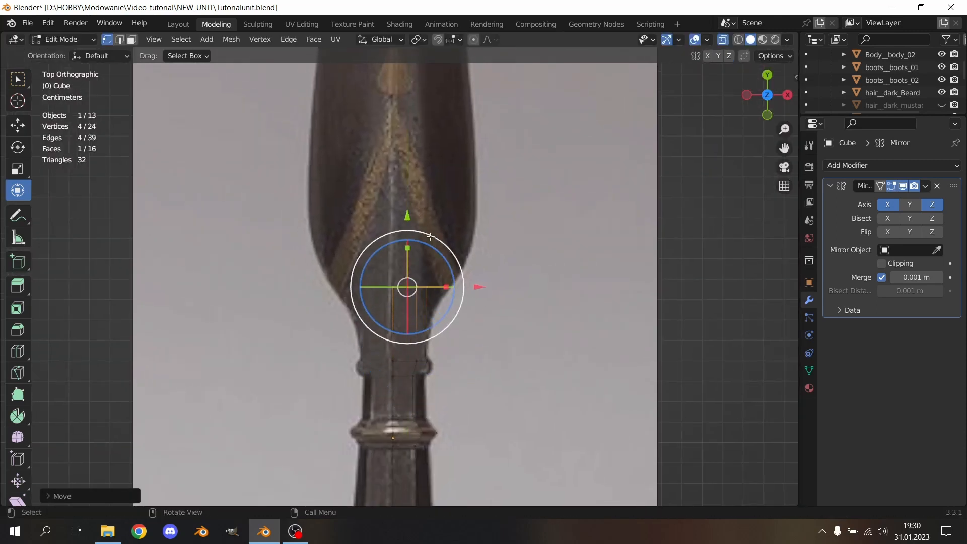
Step: Enable Clipping in the Mirror modifier and test it by moving the socket base's upper vertex off the mirror plane and back along X
left_click(882, 265)
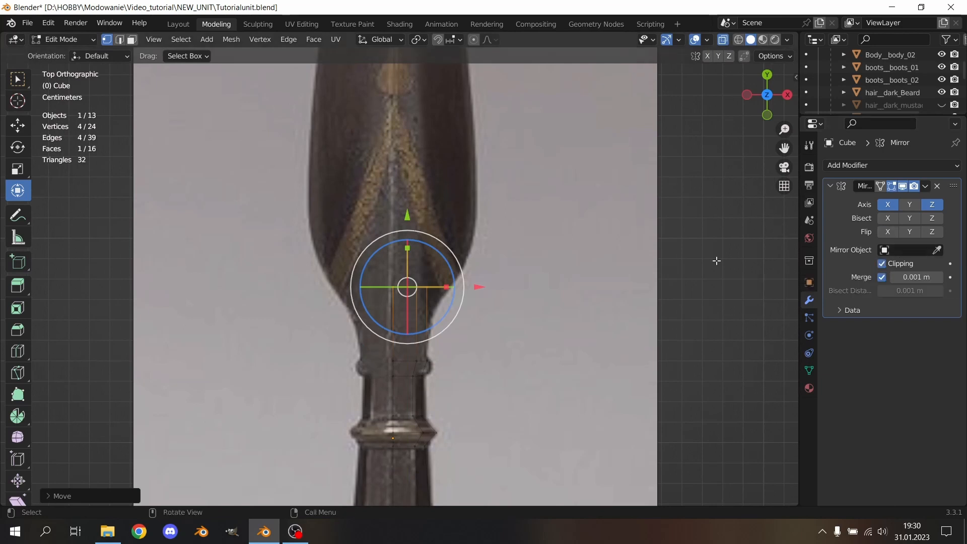
left_click(501, 337)
middle_click_drag(502, 337, 293, 259)
left_click_drag(342, 189, 301, 223)
middle_click_drag(302, 222, 320, 218)
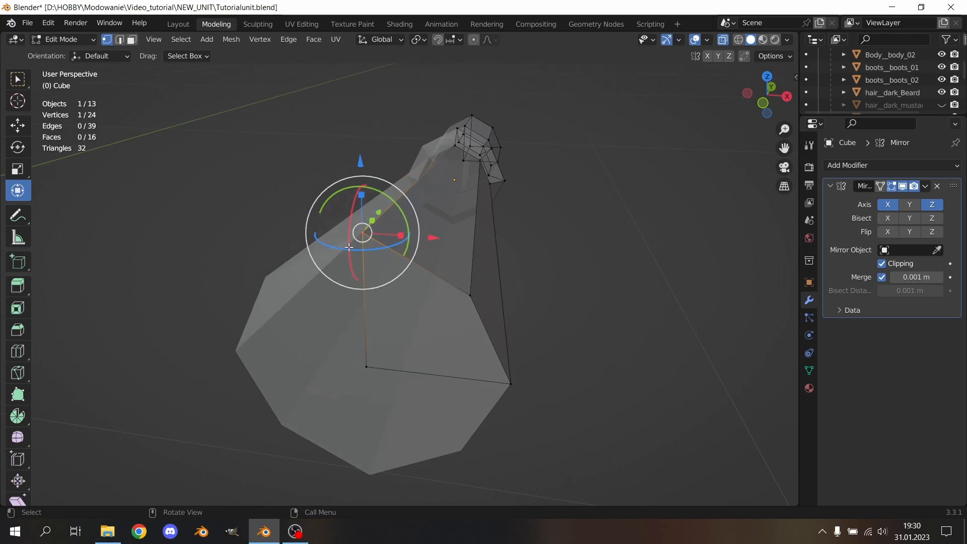
left_click_drag(436, 237, 447, 257)
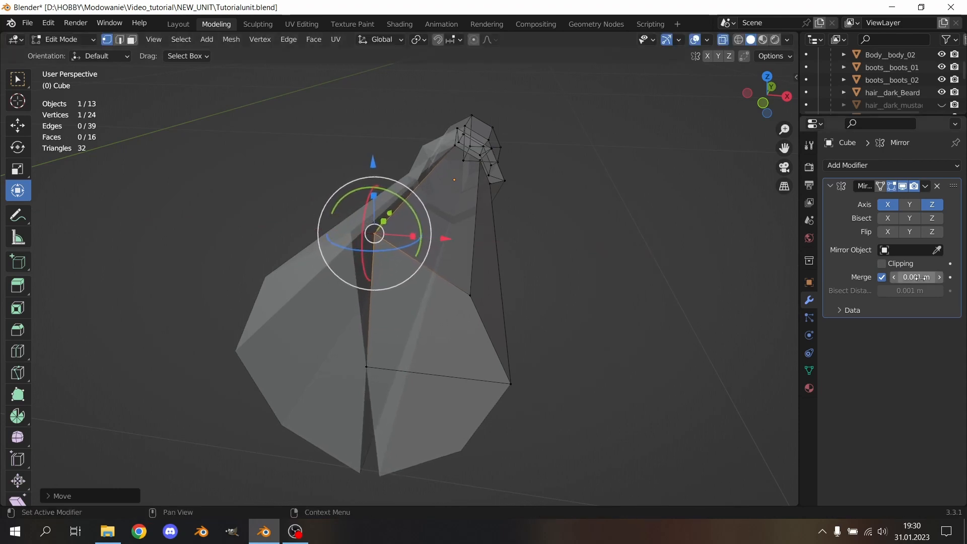
left_click(880, 263)
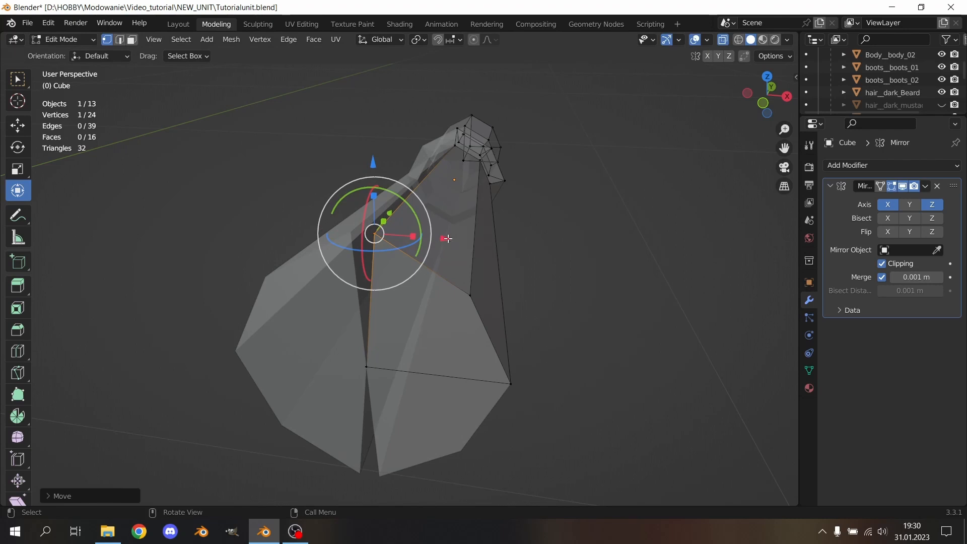
left_click_drag(447, 239, 436, 238)
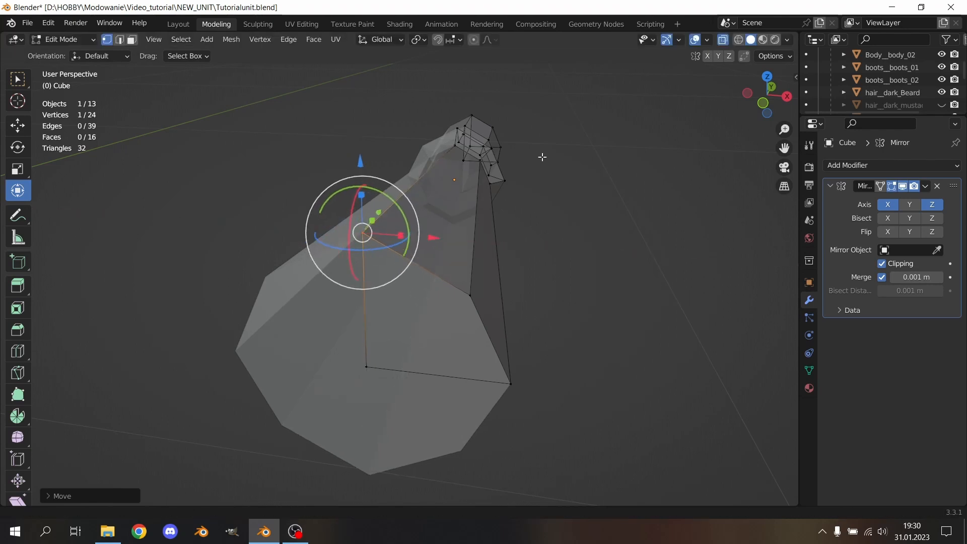
Step: Move the new end section back along Y to where the blade starts to flare and widen it along X to the reference outline
key("KP_7")
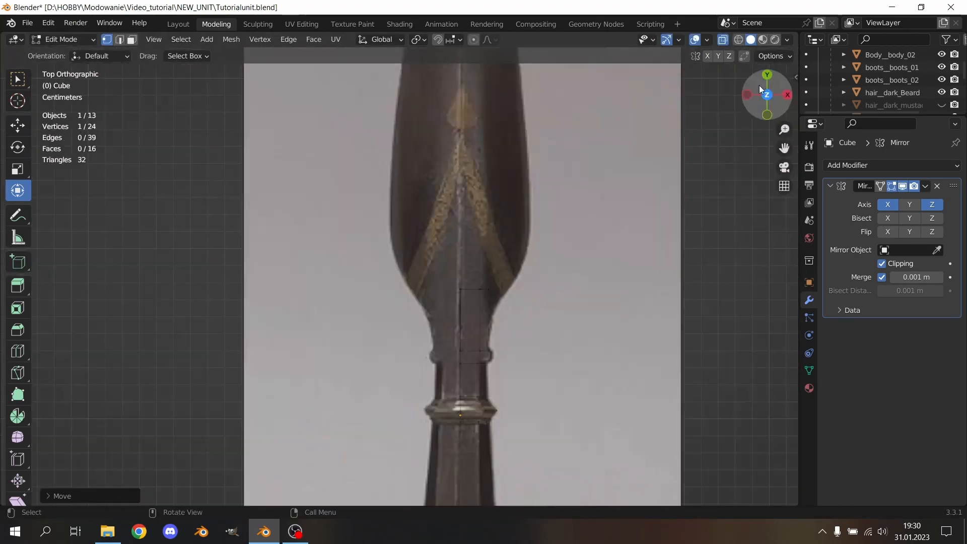
scroll(557, 213, "up", 5)
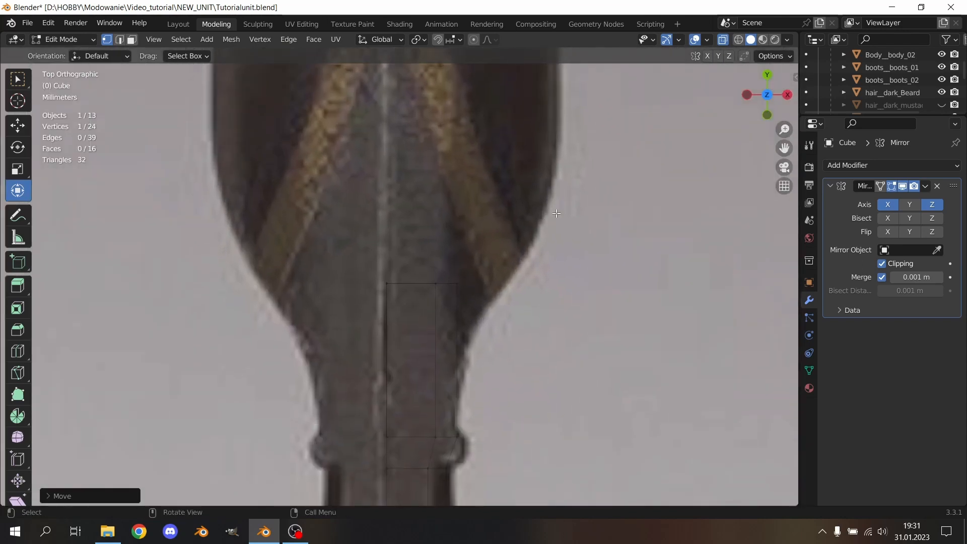
left_click_drag(555, 207, 283, 317)
left_click_drag(417, 209, 417, 235)
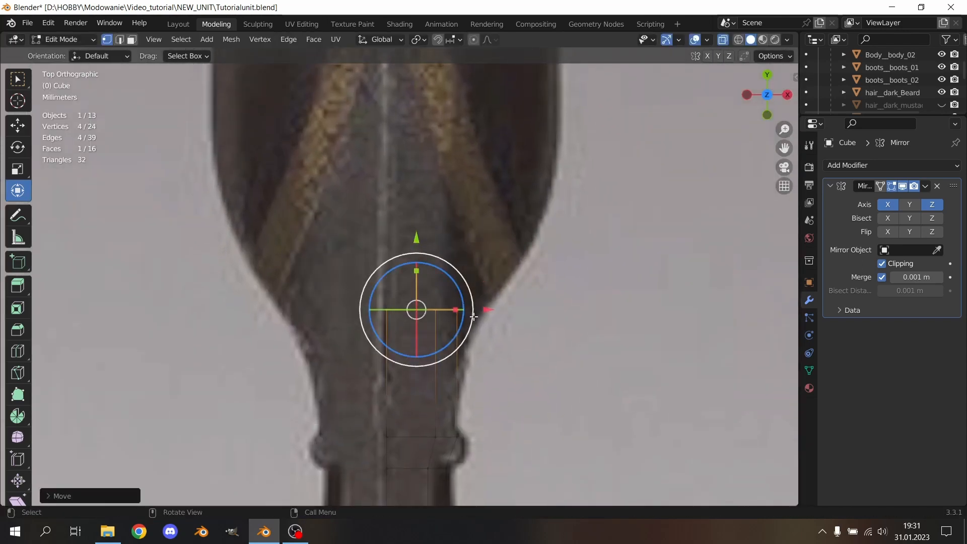
mouse_move(457, 310)
left_mouse_down()
mouse_move(477, 313)
mouse_move(469, 312)
left_mouse_up()
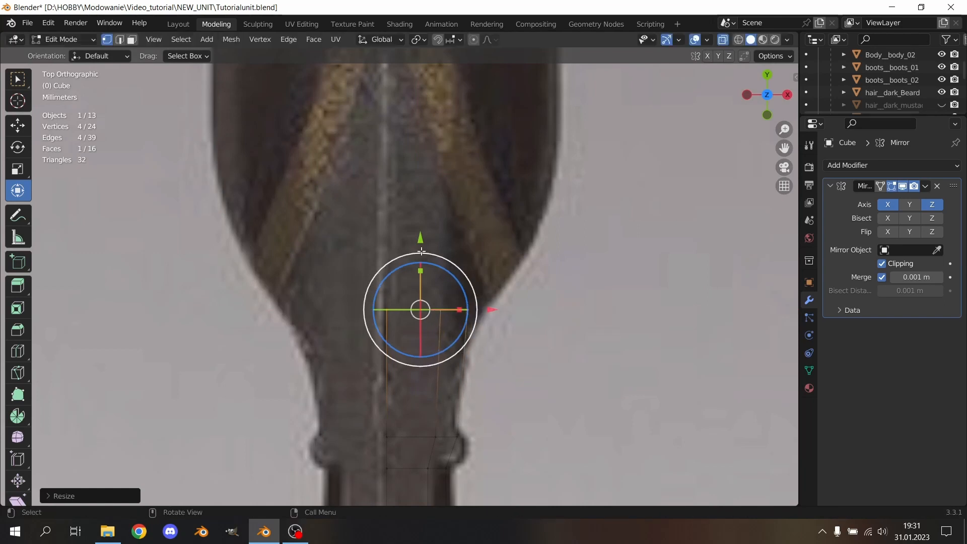
left_click_drag(420, 238, 420, 260)
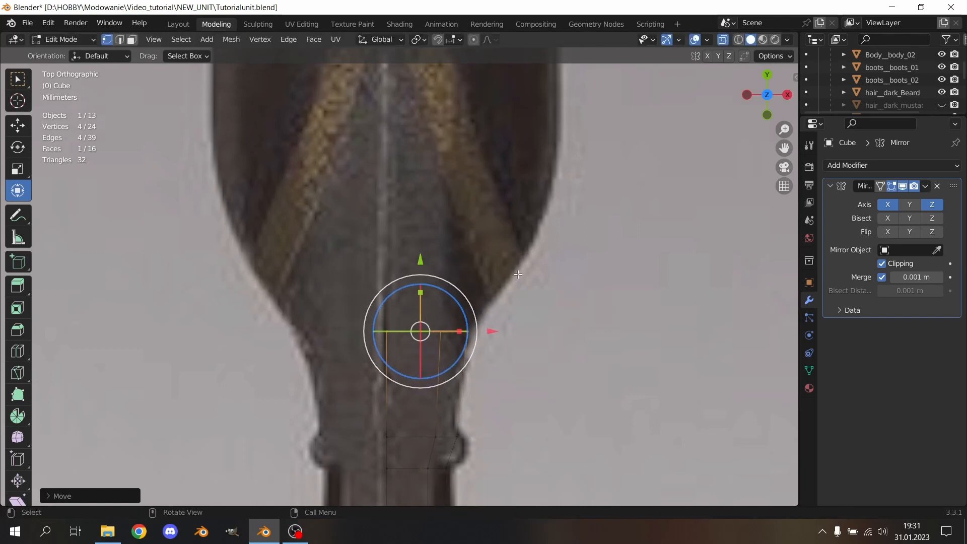
Step: Try Merge by Distance on the end section's two outer vertices, and merge them into one vertex at their center
left_click(533, 286)
left_click_drag(533, 286, 399, 358)
left_click(550, 266)
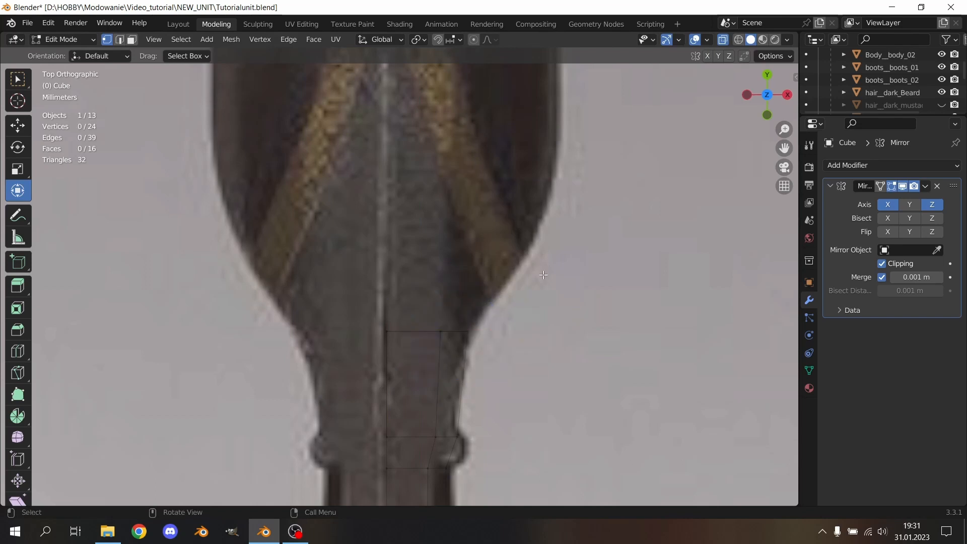
left_click_drag(544, 275, 389, 362)
left_click(401, 257)
left_click_drag(401, 256, 348, 372)
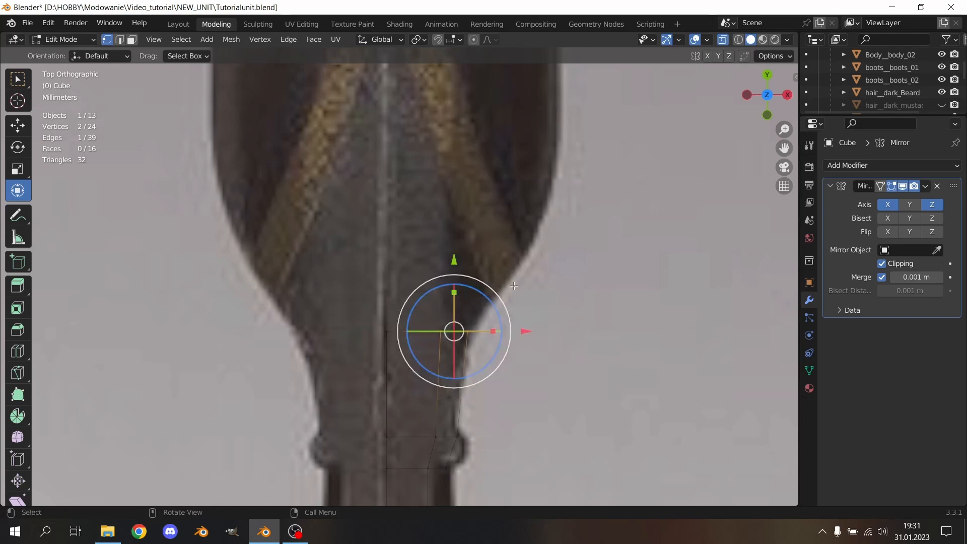
key("m")
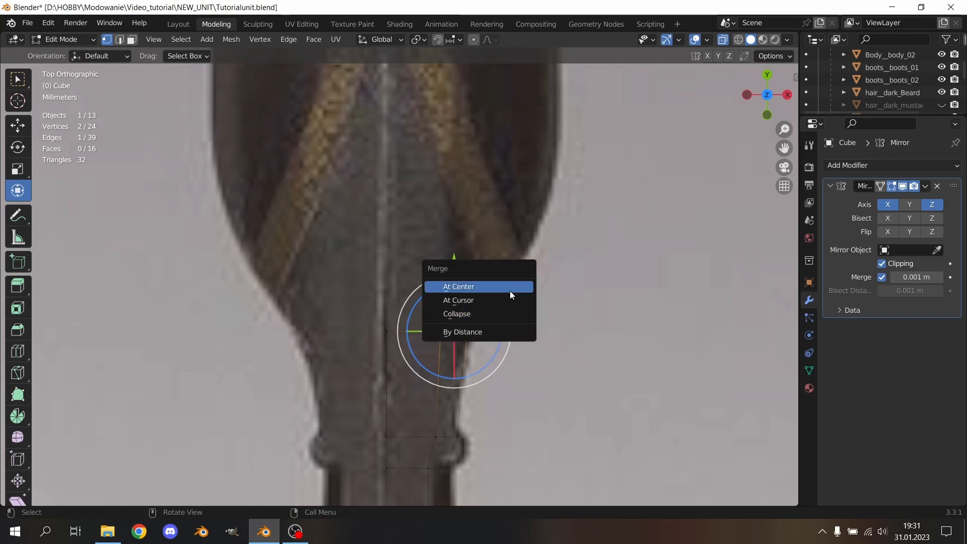
left_click(495, 334)
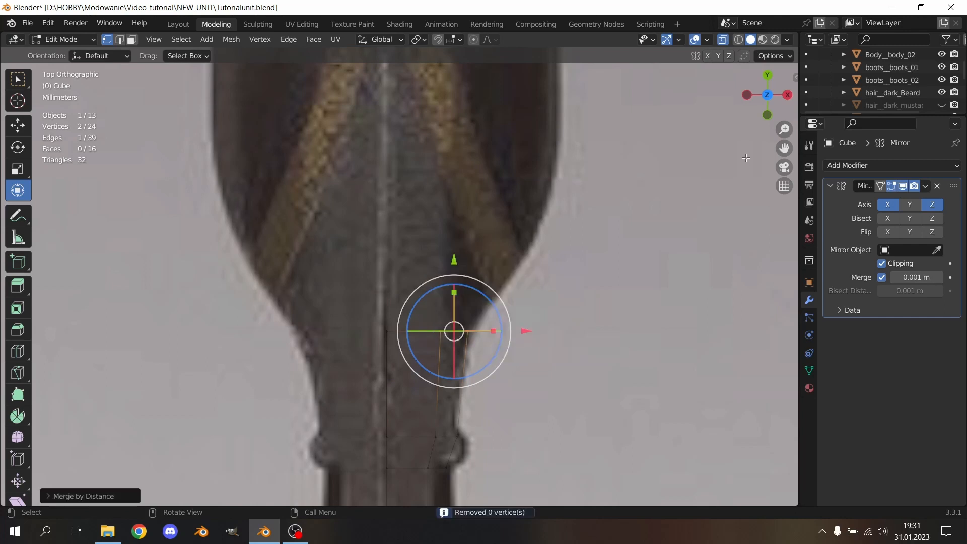
left_click_drag(767, 115, 590, 263)
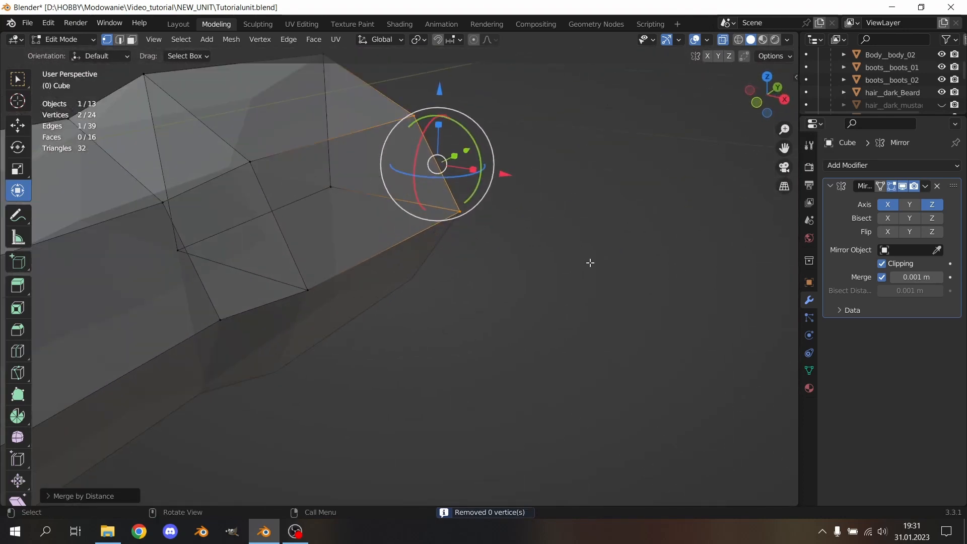
key("m")
left_click(577, 219)
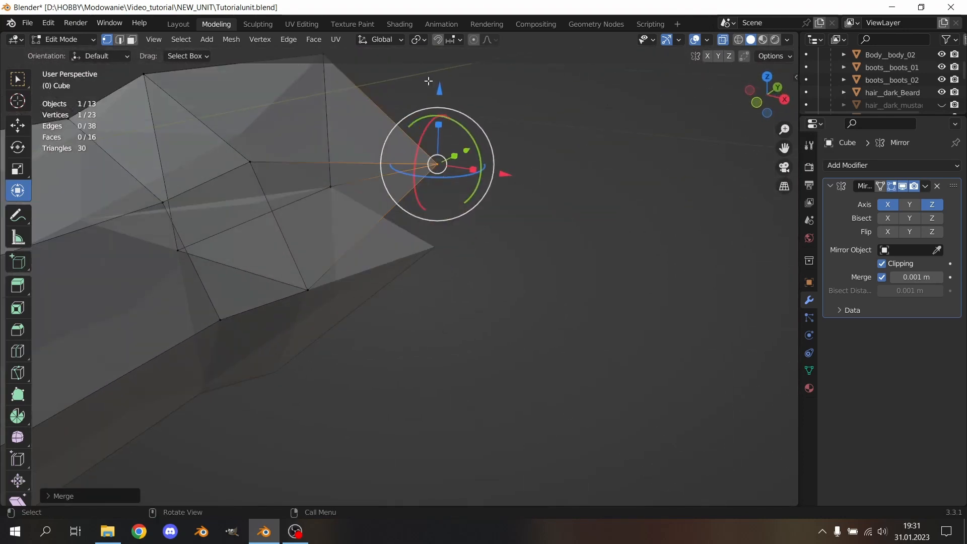
Step: Lower the end section's merged outer vertex along Z to the horizontal mirror plane
left_click_drag(429, 81, 432, 126)
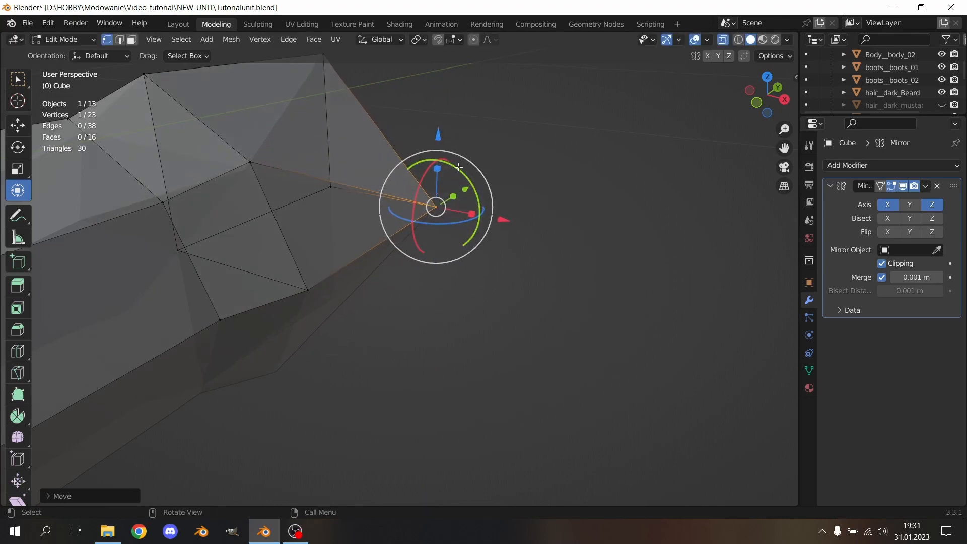
middle_click_drag(459, 168, 373, 182)
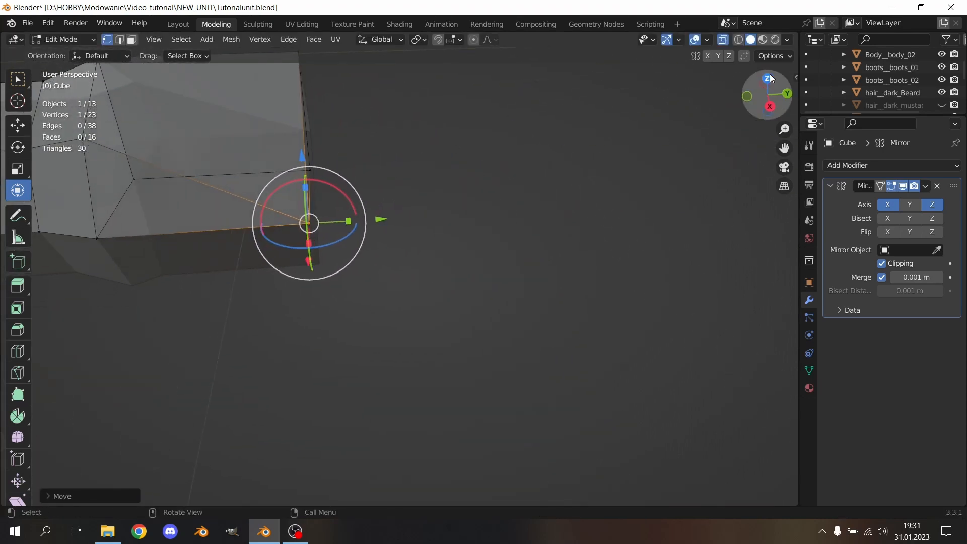
left_click(769, 78)
left_click(552, 243)
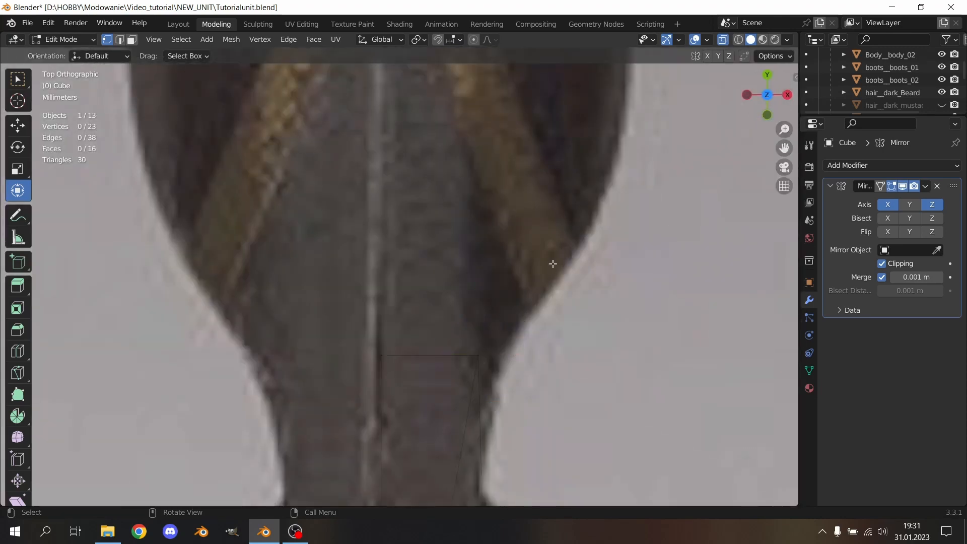
Step: From the top view, move the end section's outer vertex onto the blade outline and bring its center vertices level with it along Y
left_click_drag(553, 265, 348, 352)
scroll(555, 262, "down", 2)
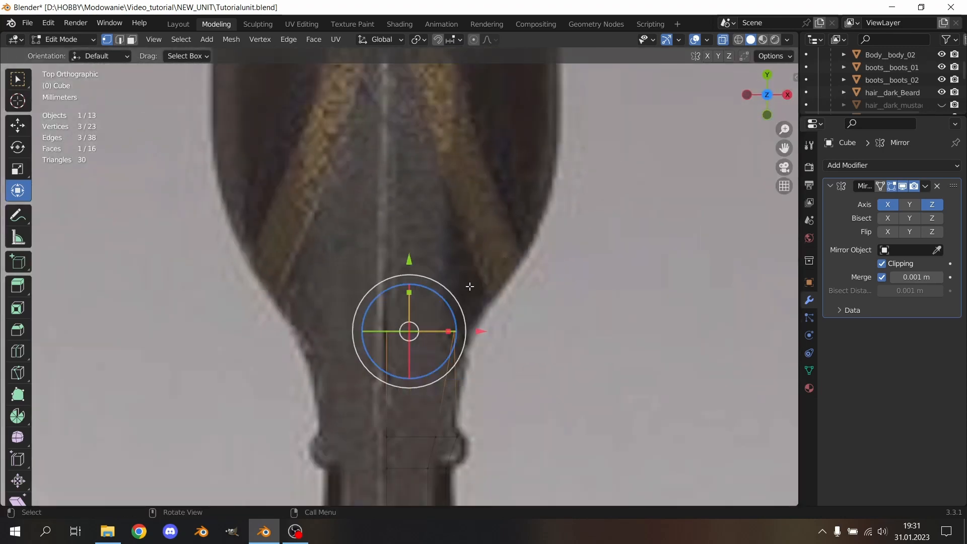
left_click_drag(581, 218, 437, 338)
key("g")
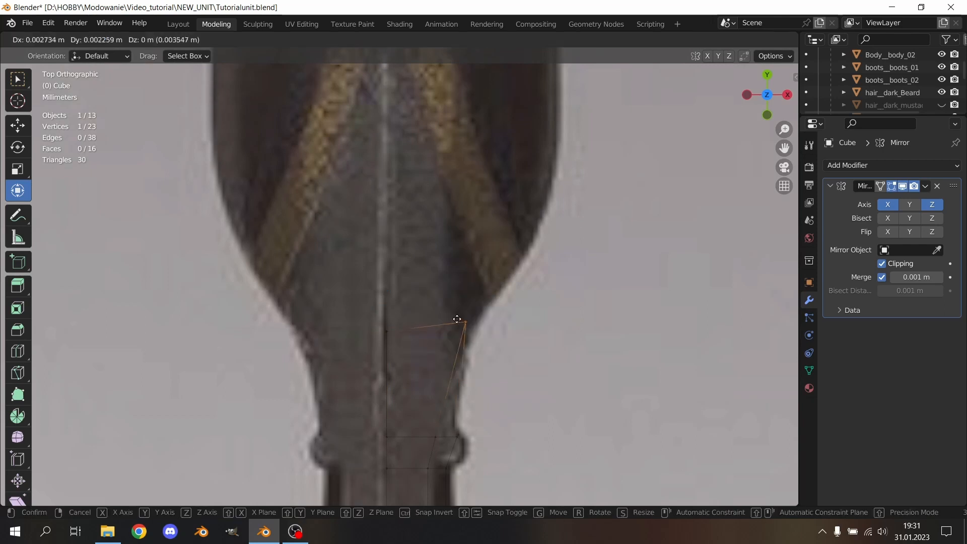
left_click(473, 303)
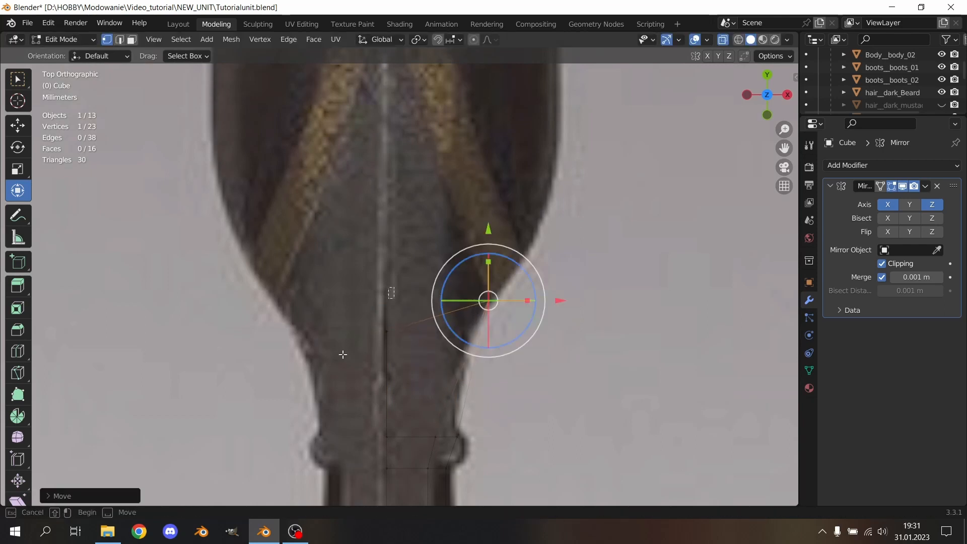
left_click_drag(343, 354, 419, 311)
left_click_drag(387, 264, 378, 237)
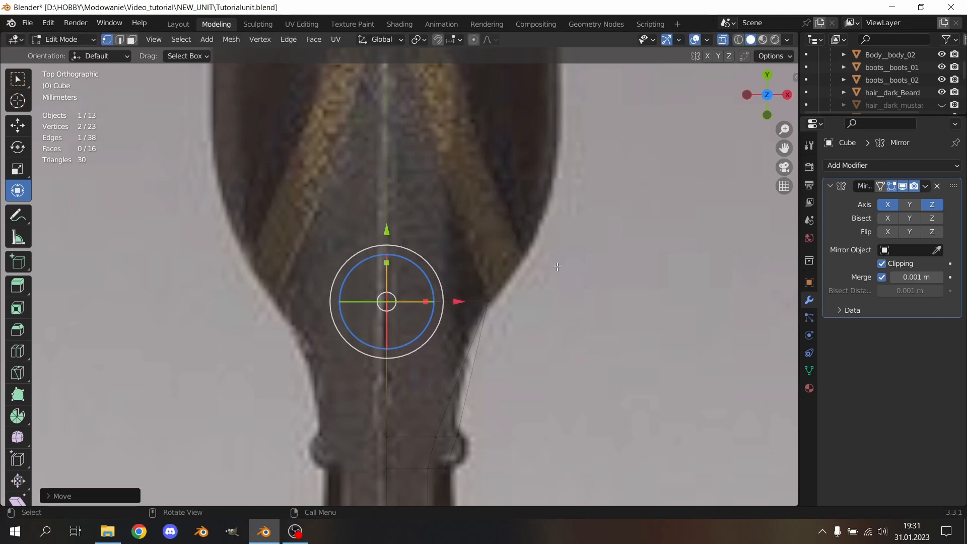
Step: Extrude the blade's end section and move the new section forward along Y
left_click_drag(318, 345, 568, 262)
middle_click_drag(464, 219, 462, 232, "shift")
right_click(458, 258)
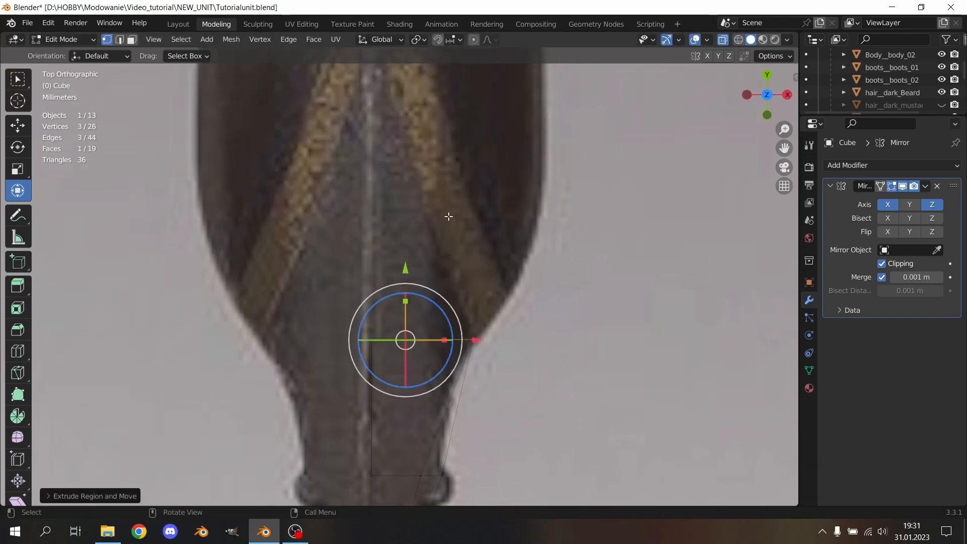
left_click_drag(406, 273, 405, 203)
Step: Move the new section's two center vertices along Y toward the apex of the golden V-shaped inlay
left_click_drag(306, 208, 396, 279)
left_click_drag(370, 200, 372, 93)
scroll(399, 135, "down", 3)
scroll(418, 214, "up", 2)
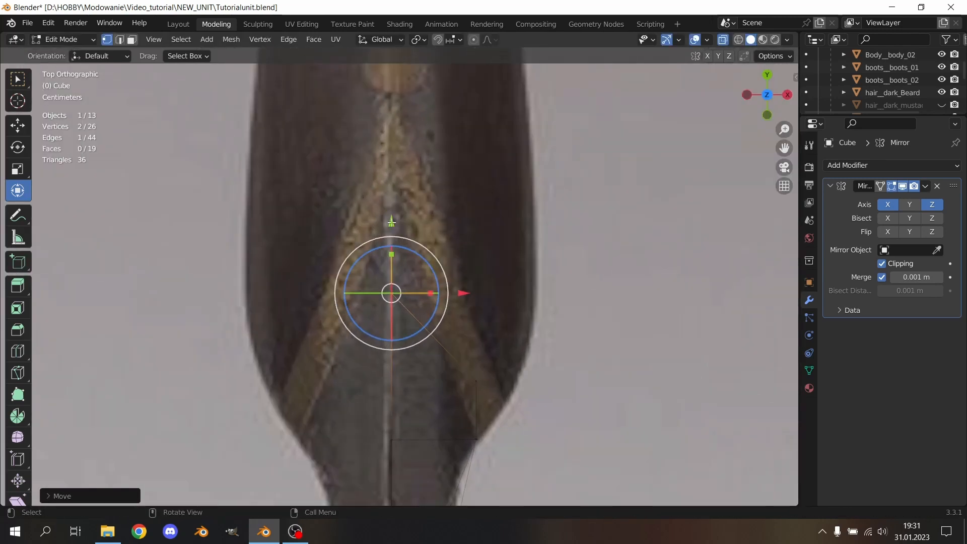
left_click_drag(391, 222, 405, 110)
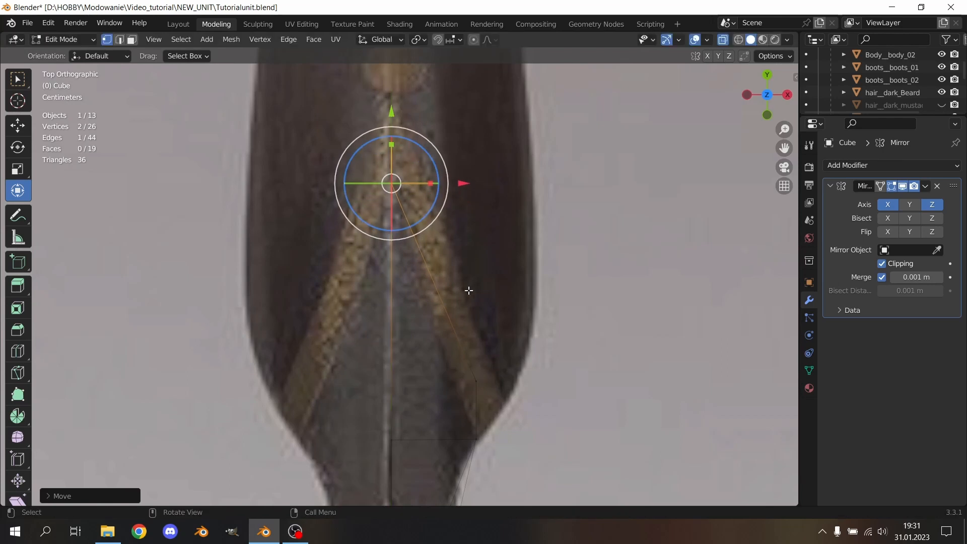
Step: Move the section's outer vertex out to the blade outline at the lower end of the golden inlay
left_click_drag(473, 298, 471, 343)
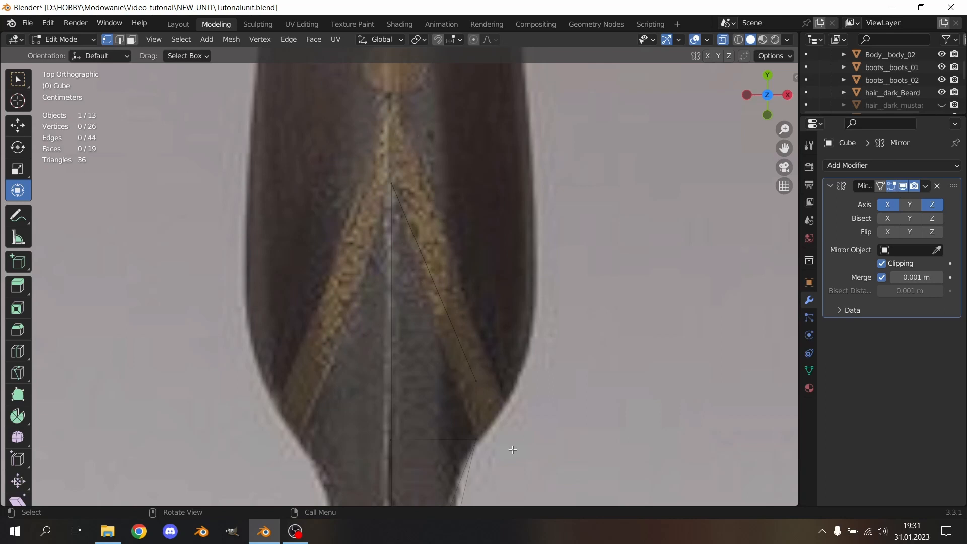
middle_click_drag(580, 363, 561, 247, "shift")
left_click_drag(499, 201, 438, 270)
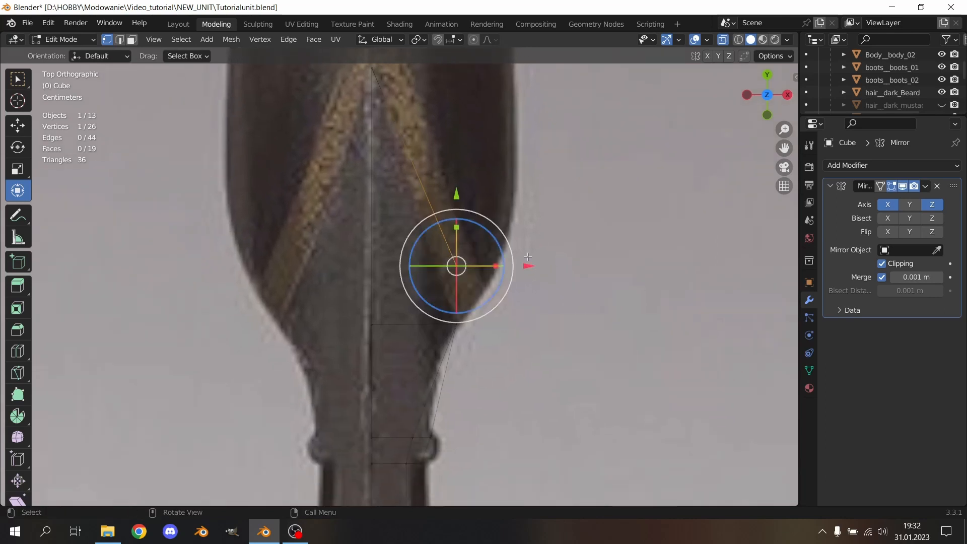
key("g")
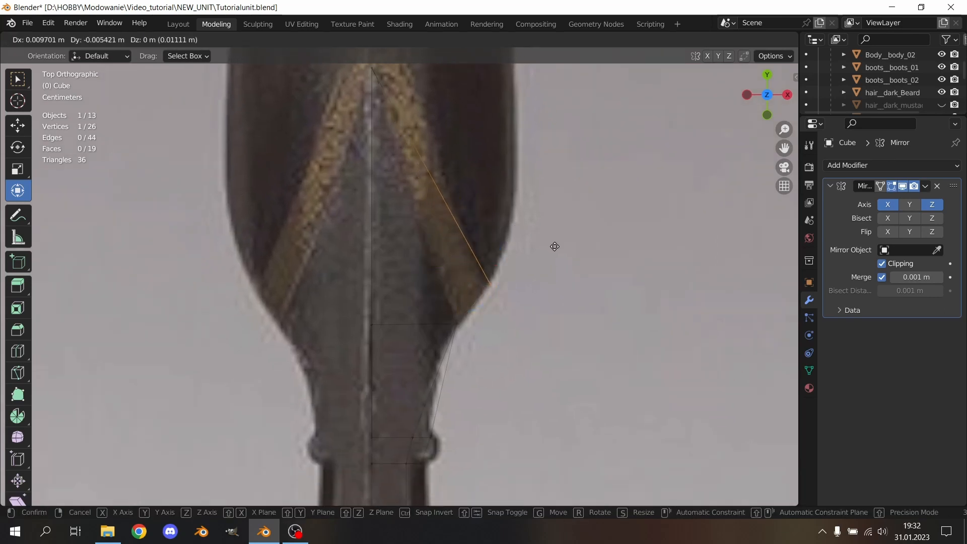
left_click(556, 242)
left_click(597, 191)
Step: Select the whole slanted section and extrude it along its normal
middle_click_drag(590, 142, 570, 210, "shift")
left_click_drag(551, 80, 297, 362)
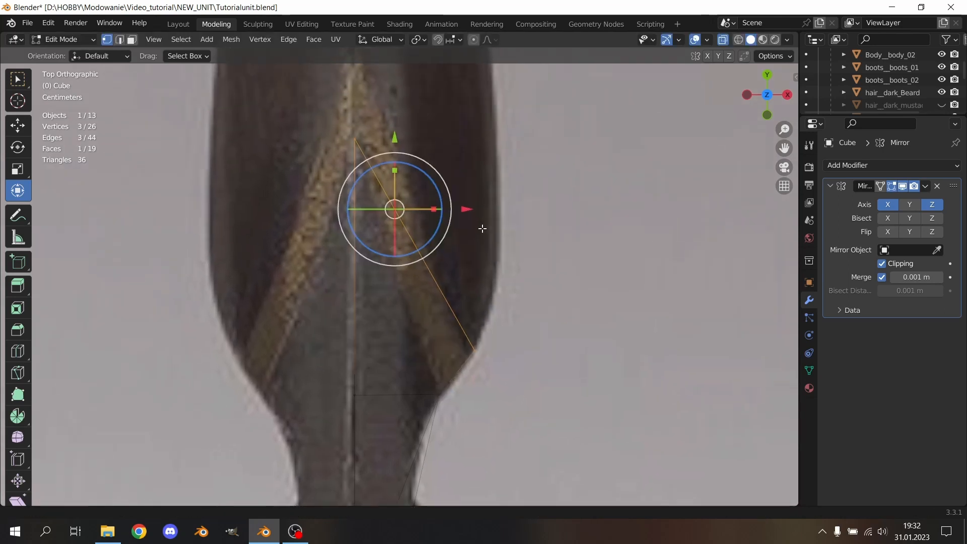
middle_click_drag(479, 224, 453, 272, "shift")
key("e")
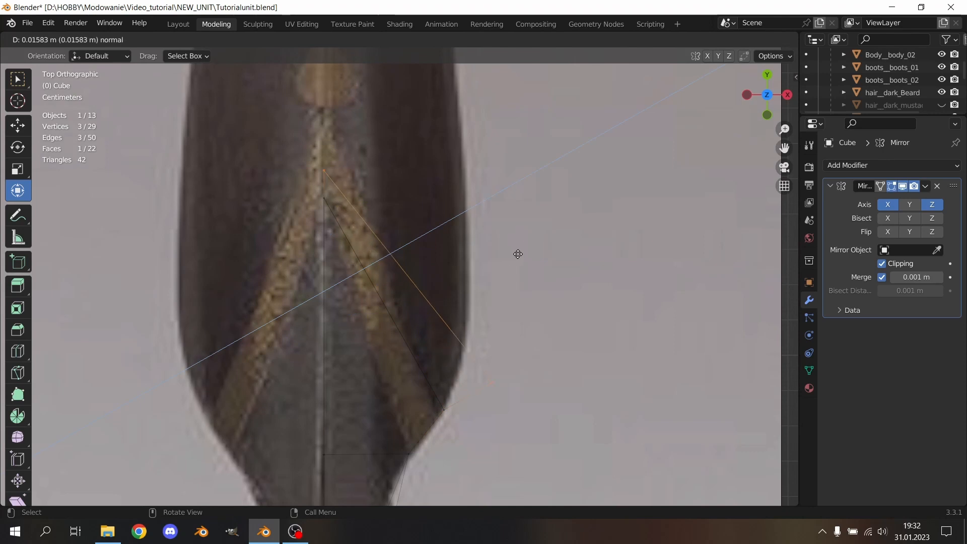
left_click(532, 178)
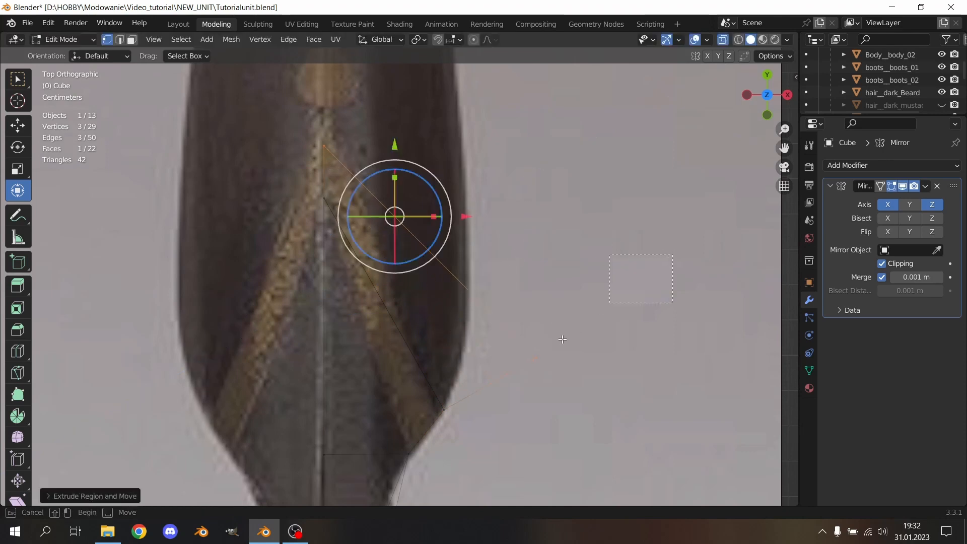
Step: Move the extruded section's outer vertex onto the blade outline just above the widest curve
left_click_drag(563, 340, 526, 366)
key("g")
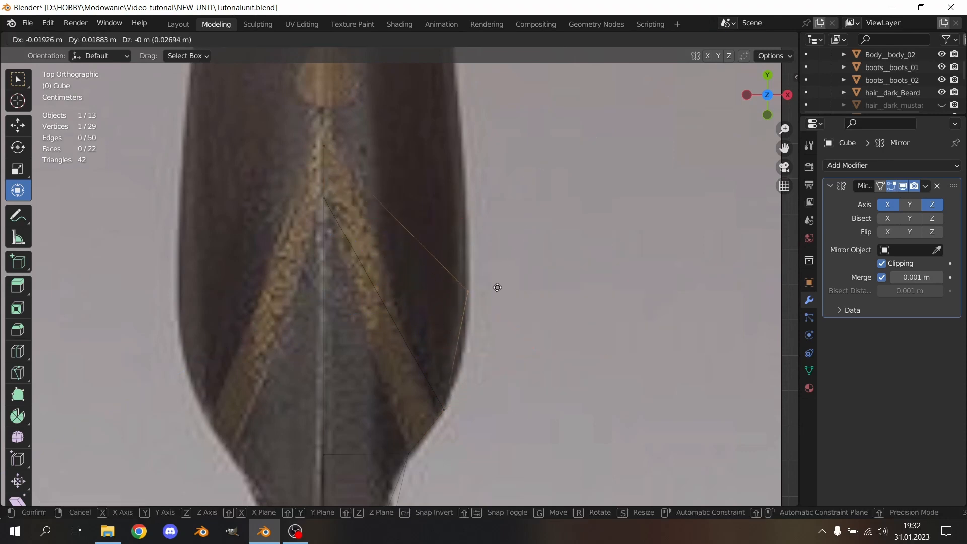
left_click(498, 301)
left_click(558, 250)
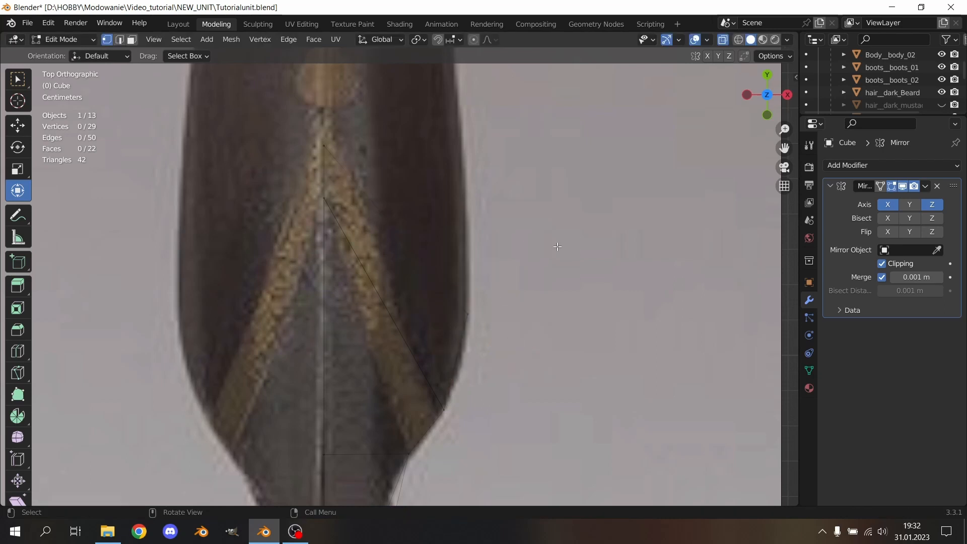
left_click_drag(559, 247, 432, 348)
key("g")
left_click(518, 327)
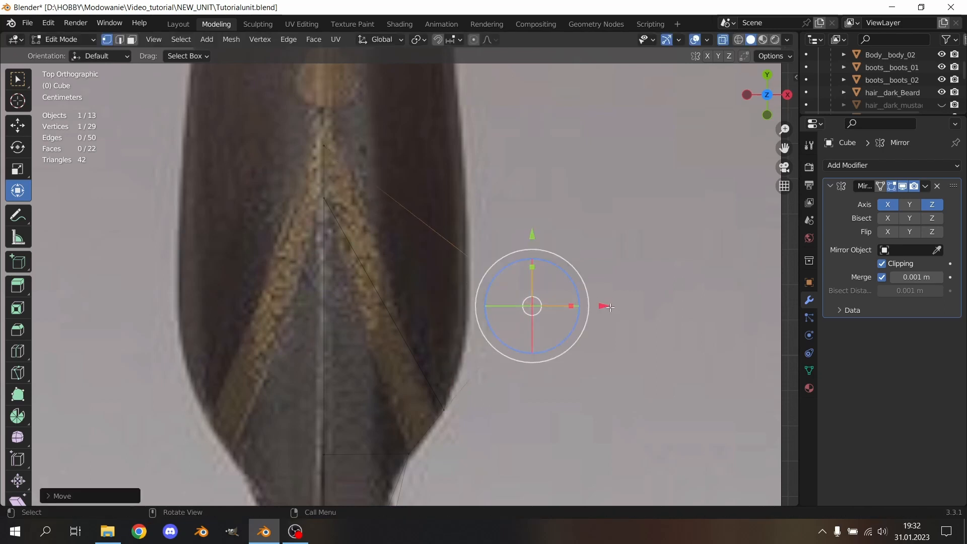
left_click_drag(609, 308, 579, 310)
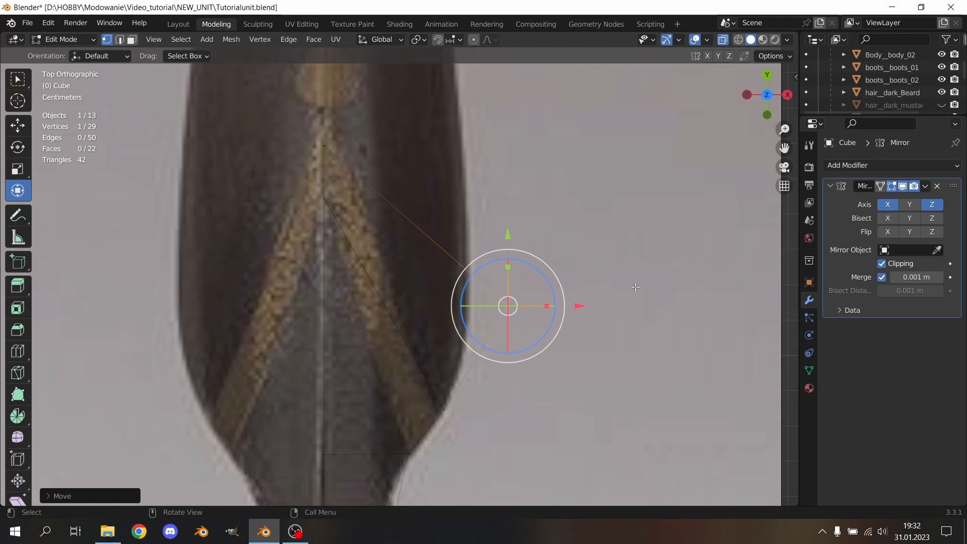
key("g")
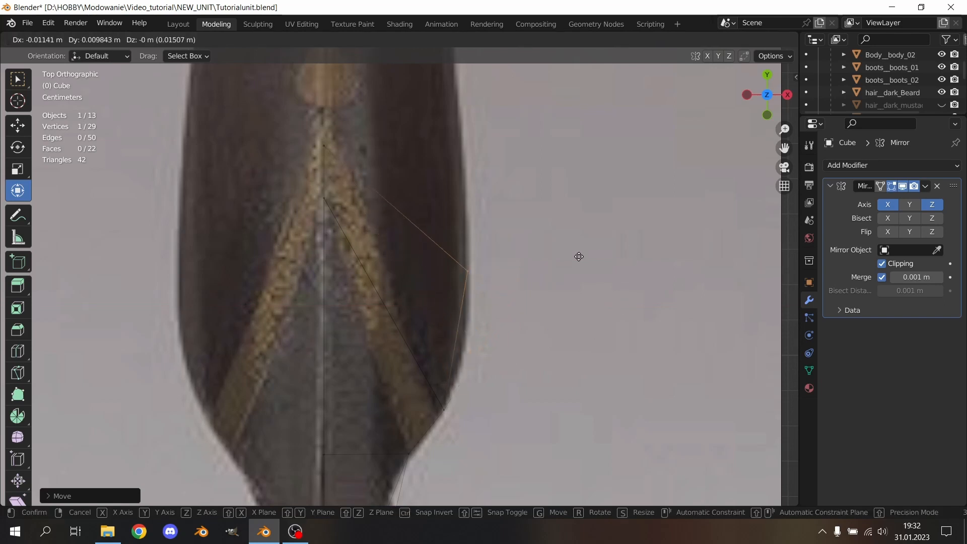
left_click(595, 320)
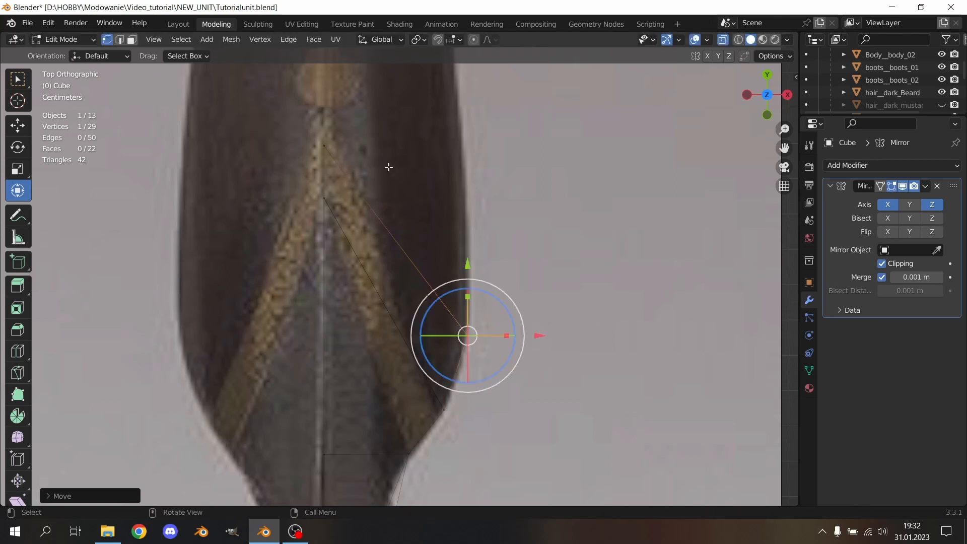
Step: Extrude the slanted end section and move the new section along Y past the arrow-shaped inlay
left_click_drag(357, 155, 296, 123, "shift")
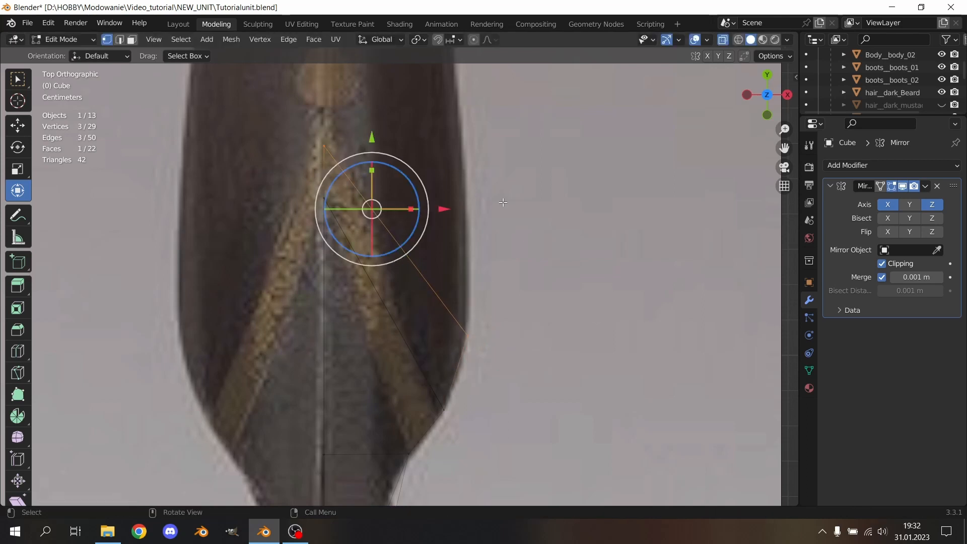
scroll(502, 202, "down", 2)
key("e")
right_click(488, 151)
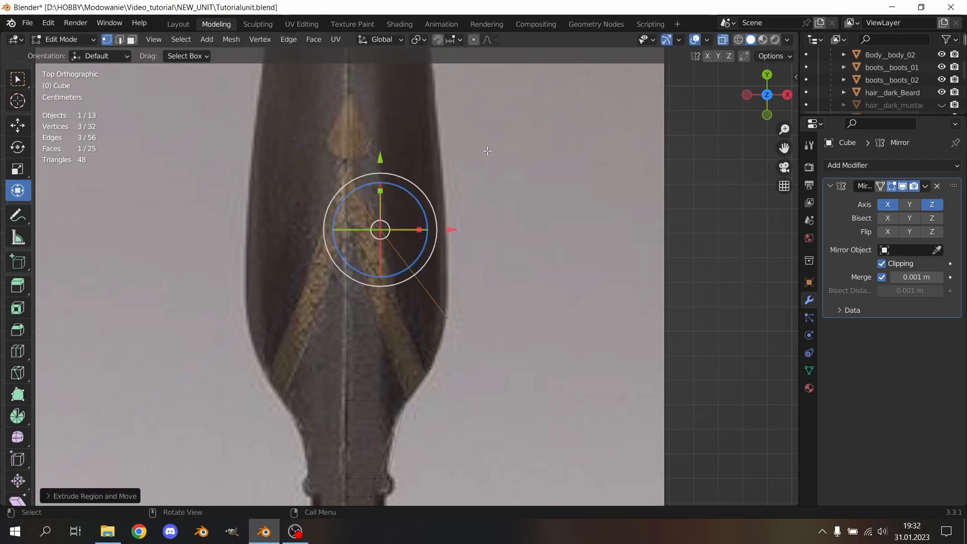
left_click_drag(389, 163, 387, 72)
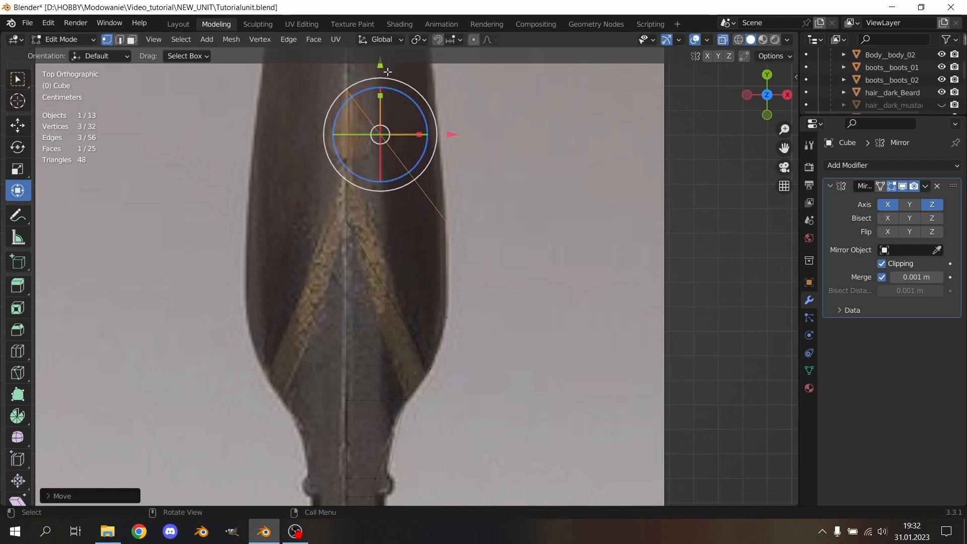
scroll(510, 188, "down", 1)
middle_click_drag(515, 204, 560, 352, "shift")
left_click_drag(427, 239, 435, 146)
Step: Fit the new section's outer vertex to the blade outline and move its center vertices back along Y level with it
left_click(484, 290)
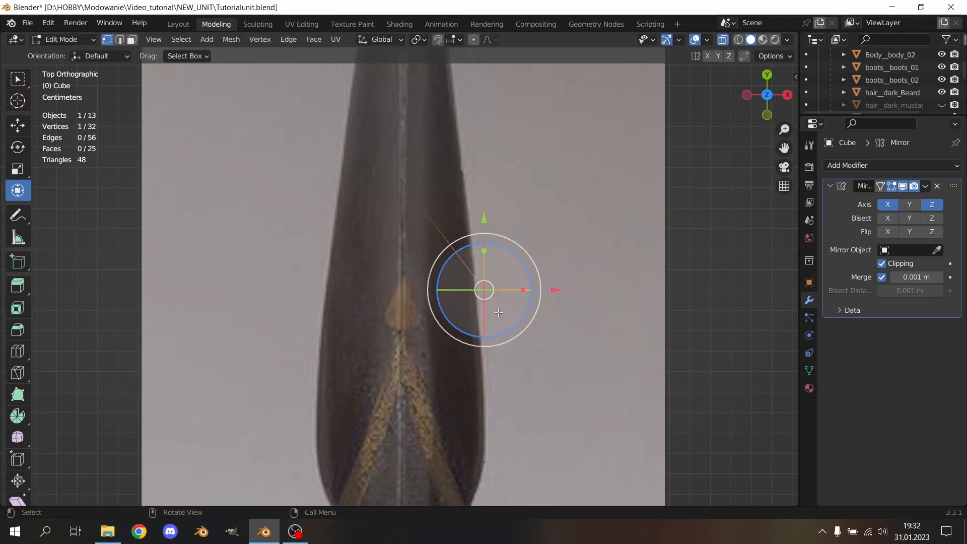
key("g")
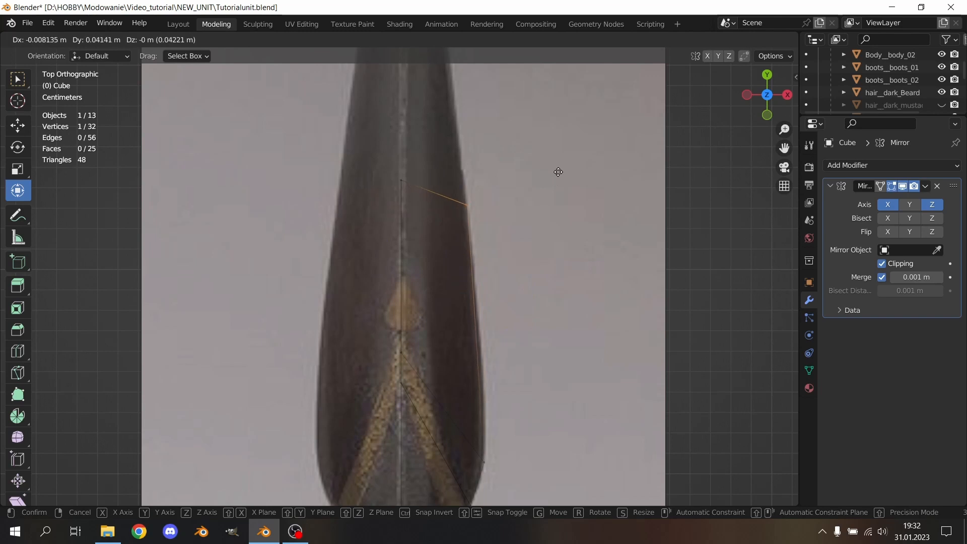
left_click(569, 272)
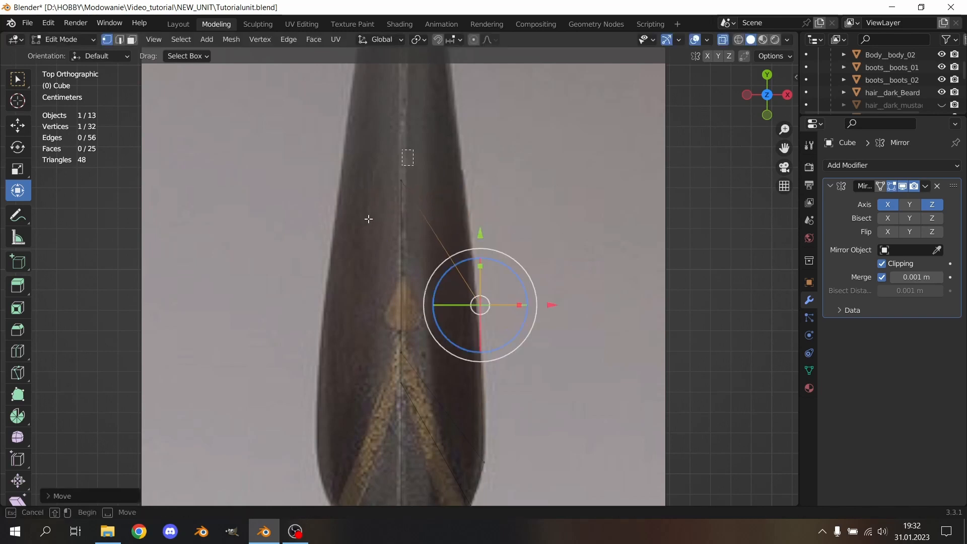
left_click(401, 180)
left_click_drag(402, 112, 402, 230)
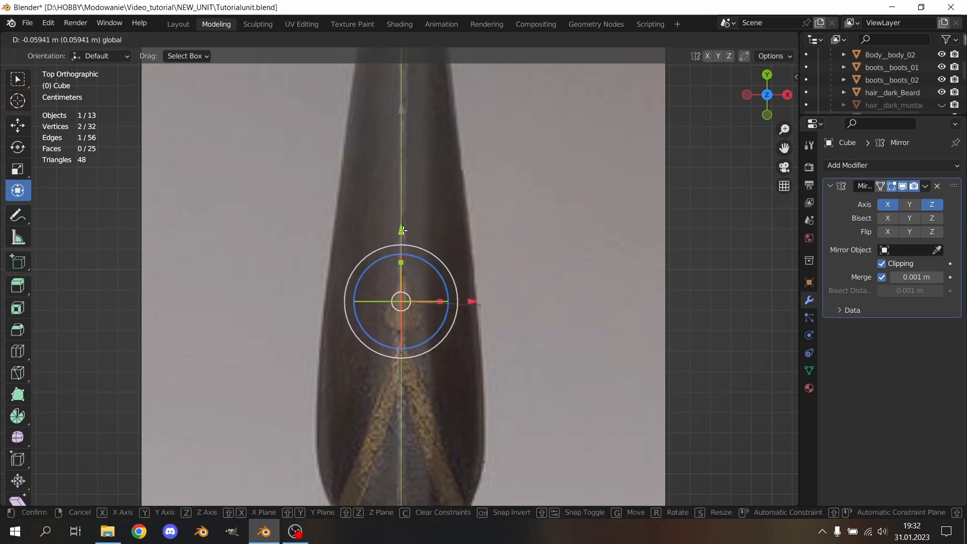
Step: Extrude the straightened section at the arrow-shaped inlay and move the new section along Y toward the blade tip
left_click_drag(516, 240, 331, 333)
key("e")
right_click(485, 177)
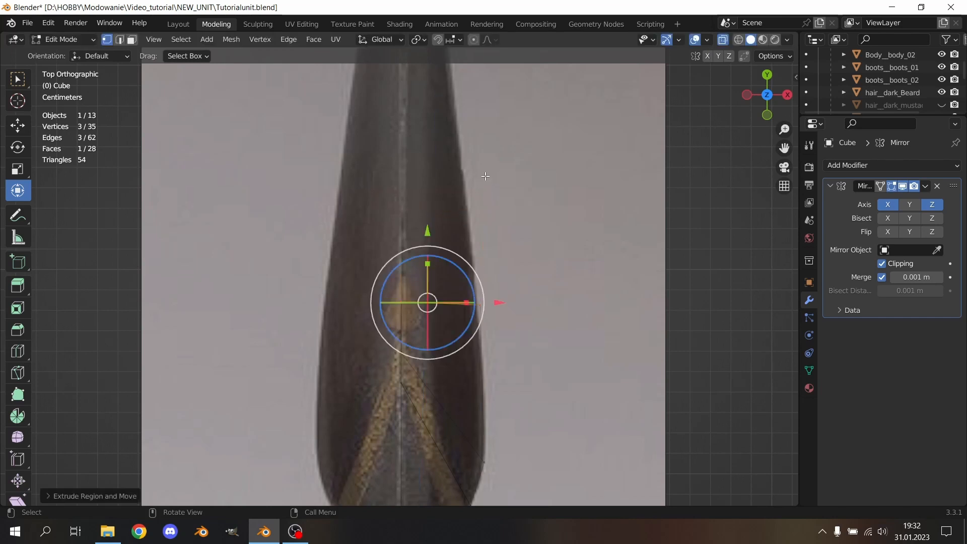
left_click_drag(431, 243, 428, 90)
key("ctrl+z")
Step: Fit the outer vertex of the new section, and that of the section before it, to the tapering blade outline
left_click(472, 160)
key("g")
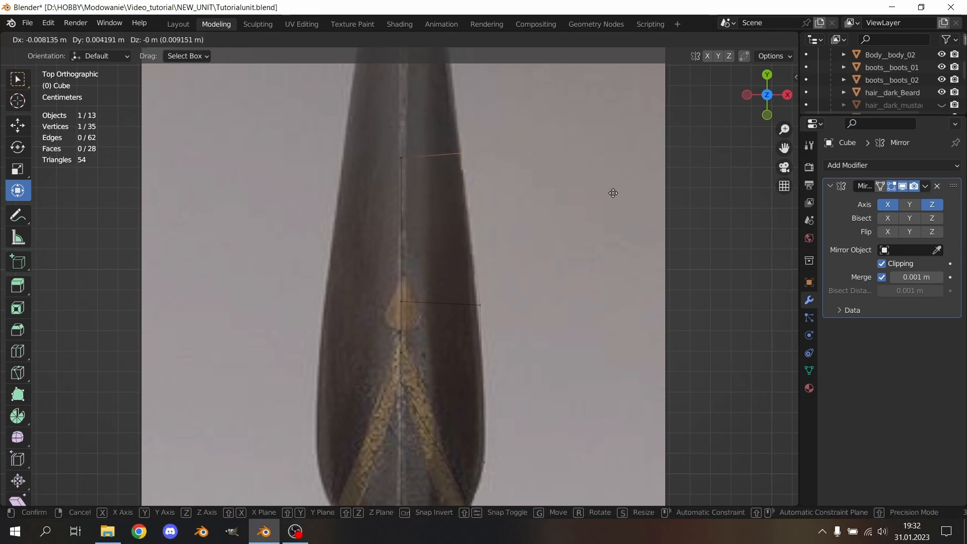
left_click(612, 194)
left_click_drag(451, 320, 450, 320)
key("g")
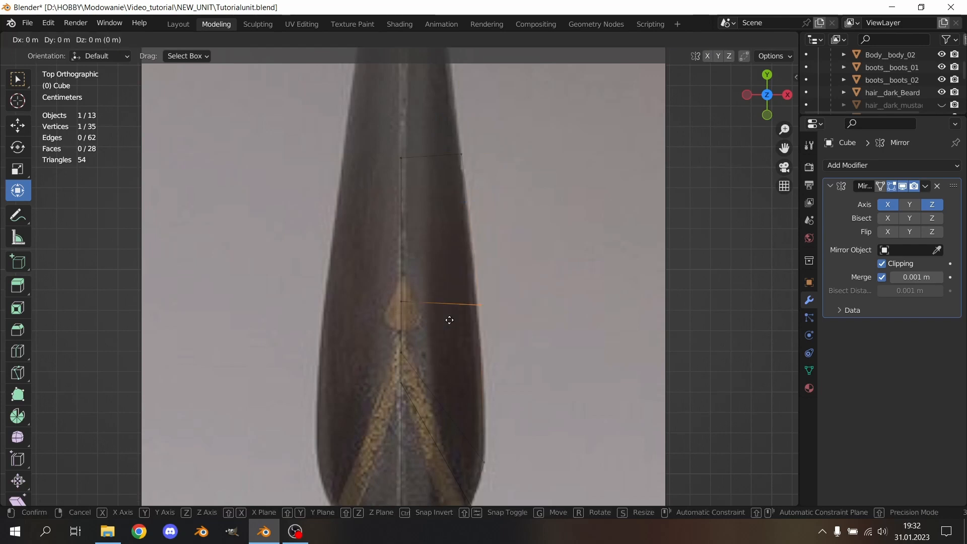
left_click(446, 320)
left_click(563, 150)
Step: Extrude the foremost blade section and move the new section along Y to just below the tip
middle_click_drag(533, 186, 563, 278, "shift")
left_click_drag(557, 199, 354, 291)
middle_click_drag(574, 160, 592, 315, "shift")
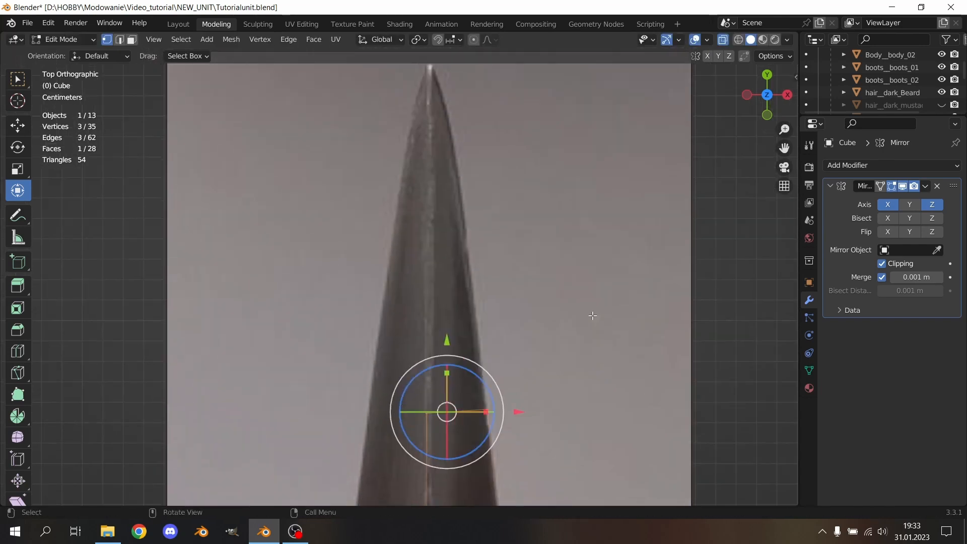
key("e")
right_click(505, 263)
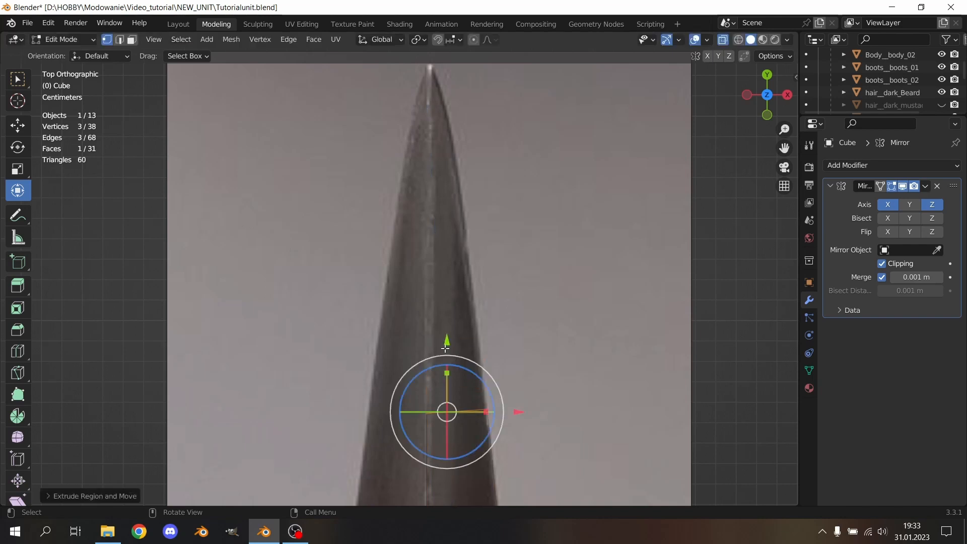
left_click_drag(445, 348, 445, 105)
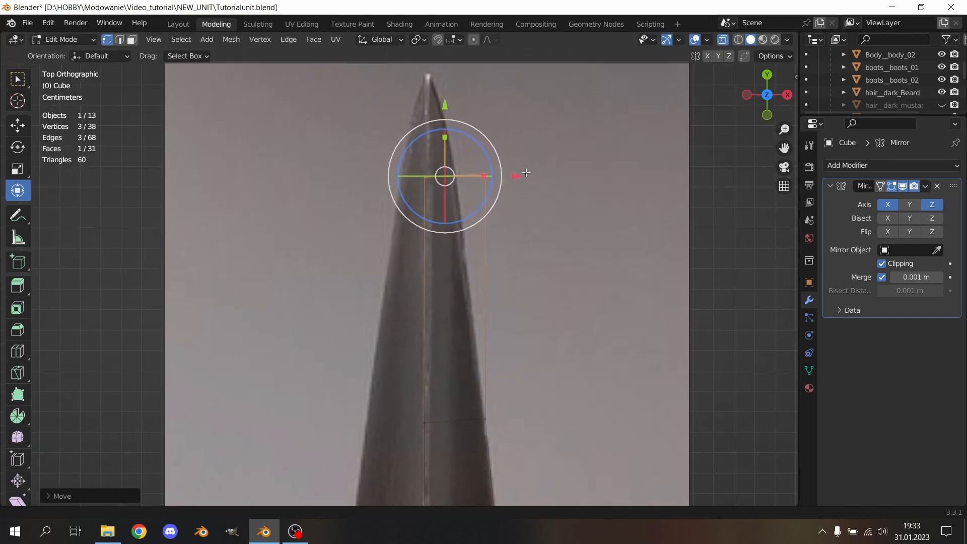
Step: Move the outer vertex of the section just below the tip inward along X onto the blade outline
middle_click_drag(526, 172, 560, 251, "shift")
left_click_drag(491, 315, 501, 308)
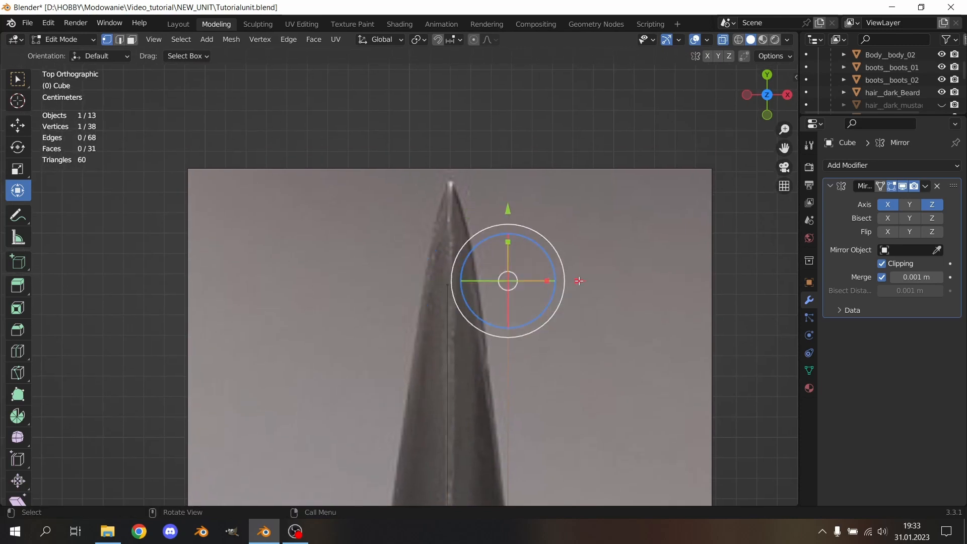
left_click_drag(579, 281, 547, 289)
left_click(551, 241)
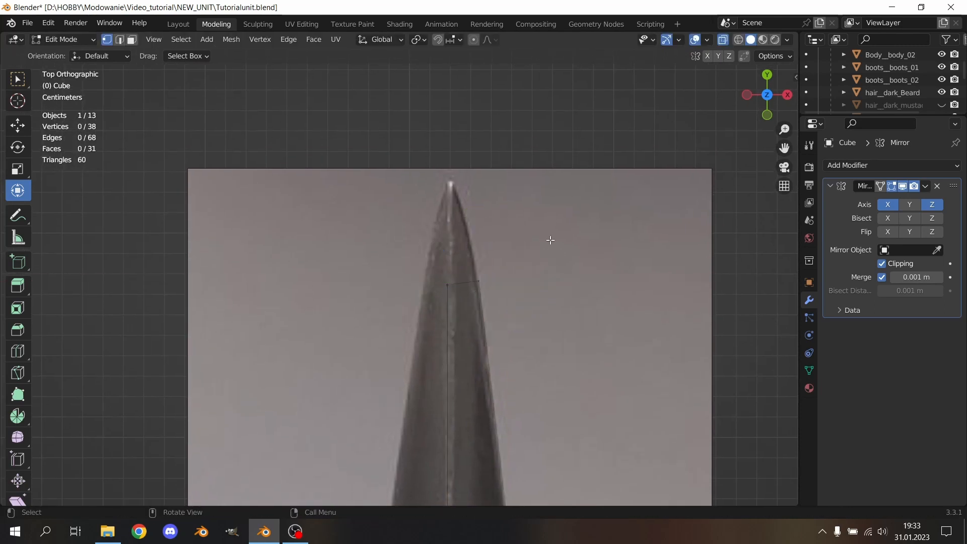
Step: Extrude the fitted section and move the new section along Y up to the blade tip
left_click_drag(548, 247, 398, 307)
key("e")
right_click(487, 188)
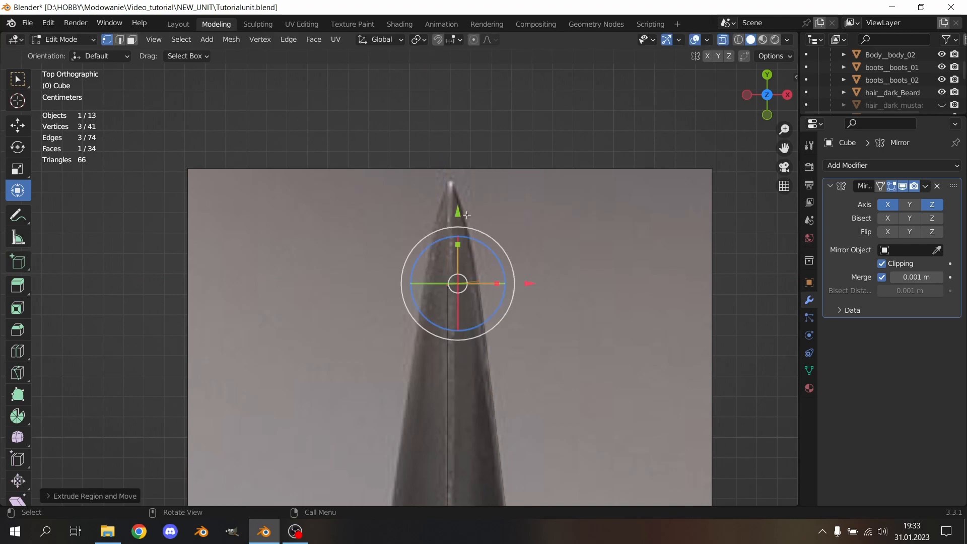
left_click_drag(467, 215, 454, 120)
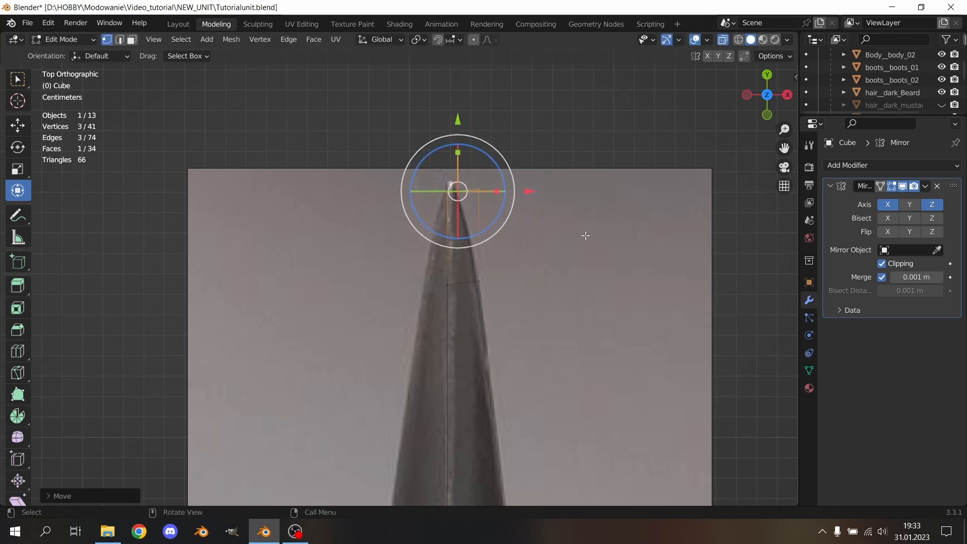
Step: Merge the end section's vertices at center and move the merged vertex onto the mirror line and up to the tip
key("m")
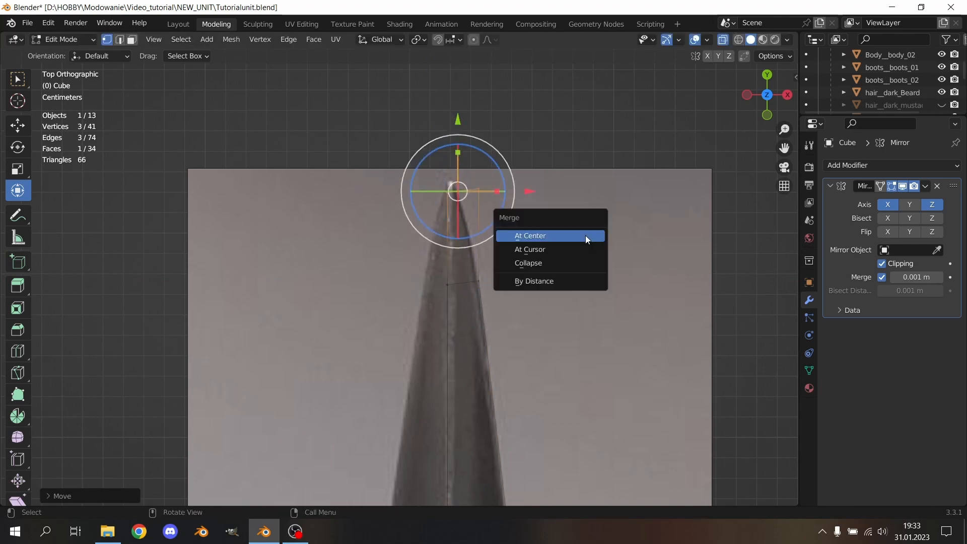
left_click(559, 241)
scroll(547, 229, "up", 3)
key("g")
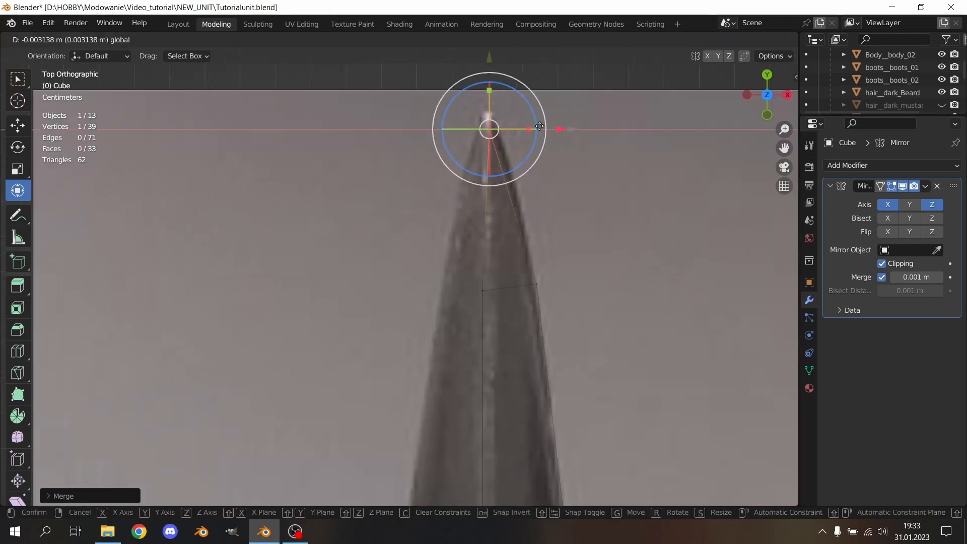
left_click(496, 126)
key("g")
key("y")
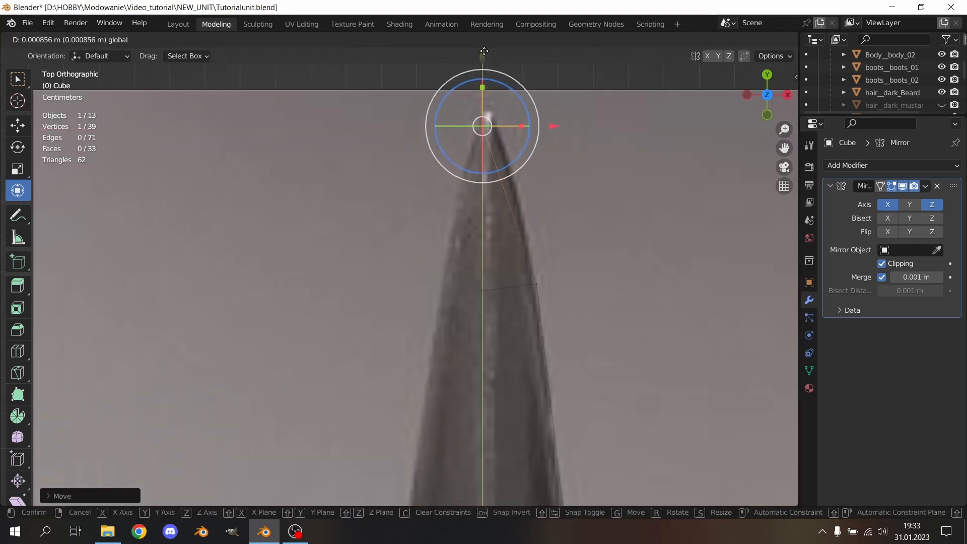
left_click(484, 51)
Step: Hide the Empty holding the reference image and bring the whole spearhead into a 3D view
scroll(591, 415, "down", 5)
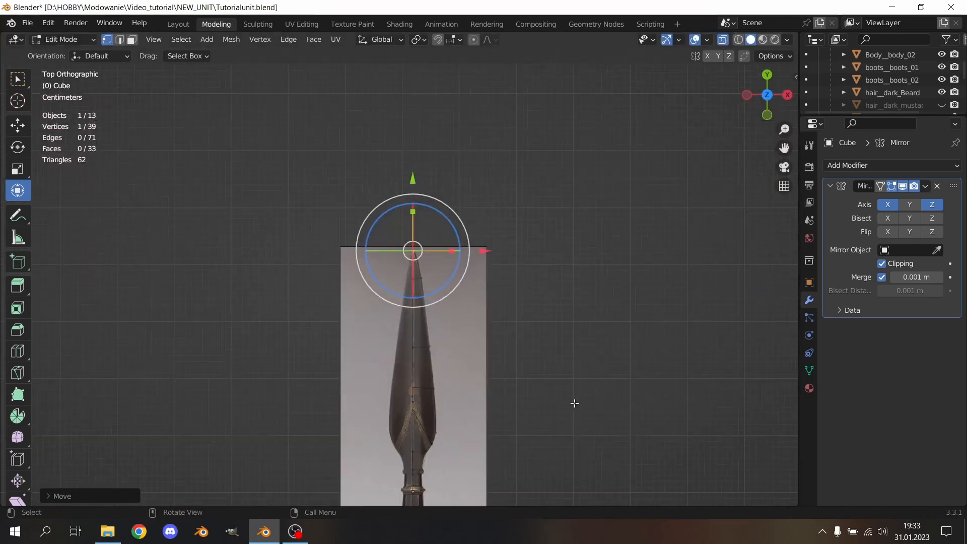
middle_click_drag(575, 403, 564, 259, "shift")
scroll(624, 346, "up", 4)
middle_click_drag(624, 346, 634, 193, "shift")
left_click_drag(837, 119, 837, 249)
scroll(874, 182, "down", 5)
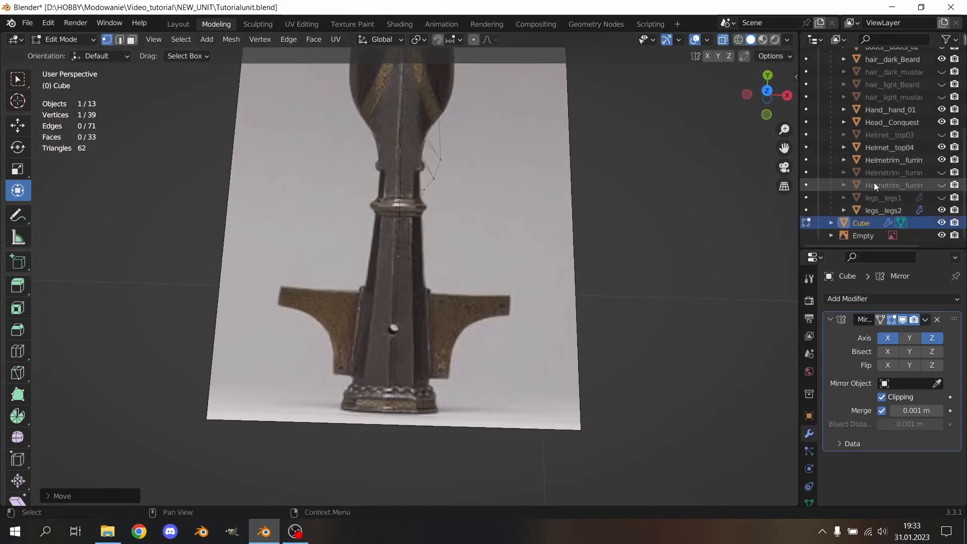
left_click(944, 237)
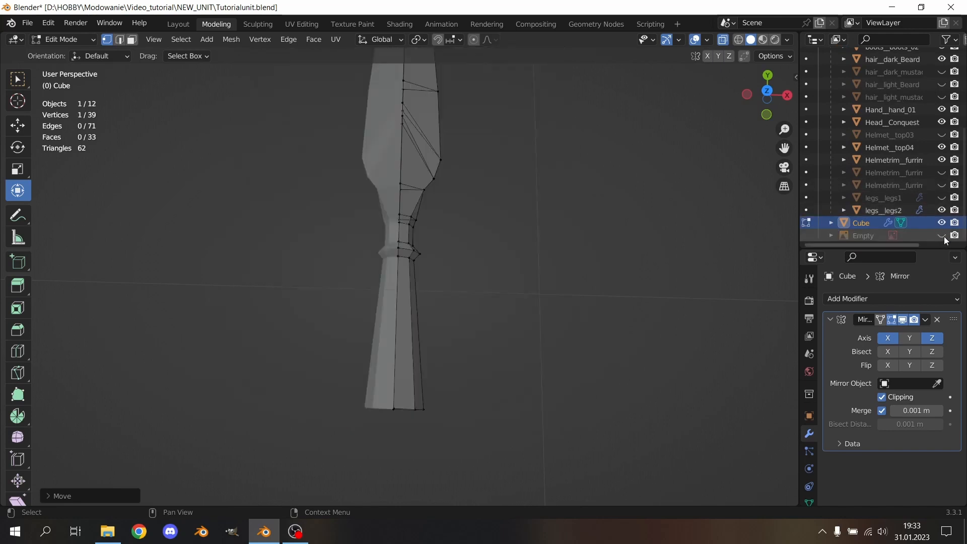
scroll(555, 204, "down", 2)
middle_click_drag(557, 242, 551, 367, "shift")
middle_click_drag(551, 368, 530, 295)
left_click(530, 295)
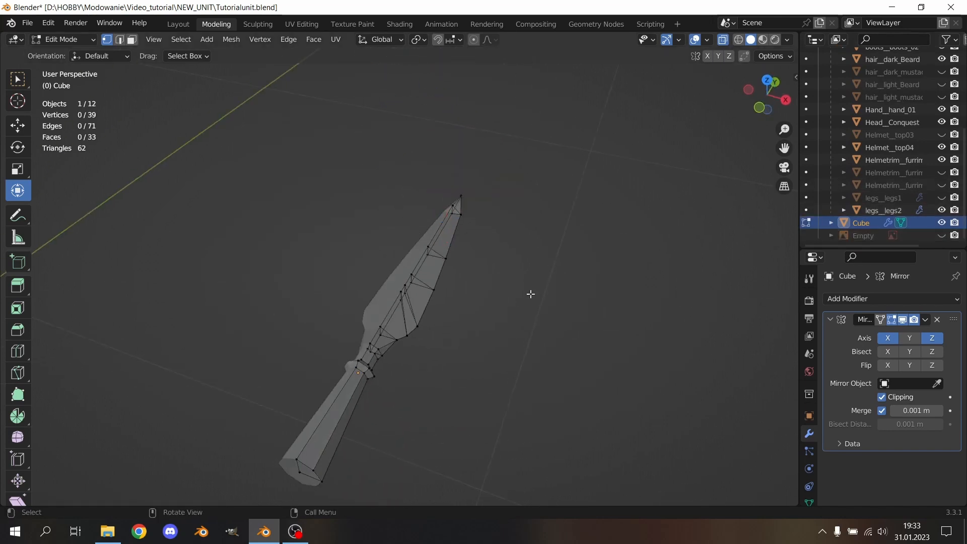
Step: Lower the blade's tip vertex along Z onto the horizontal mirror plane
middle_click_drag(557, 345, 613, 264)
left_click_drag(629, 259, 560, 349)
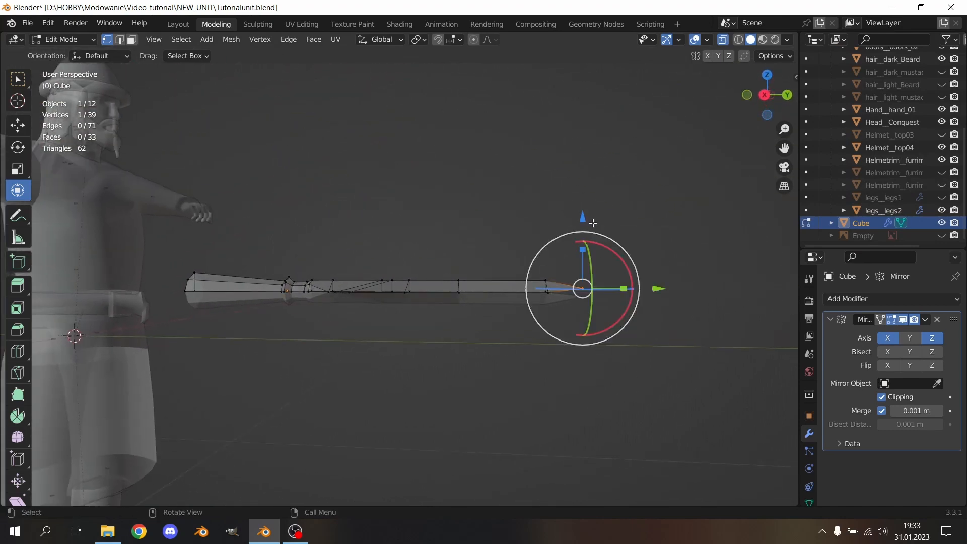
left_click_drag(584, 219, 584, 223)
left_click(504, 208)
middle_click_drag(348, 234, 330, 244)
middle_click_drag(501, 282, 483, 273, "shift")
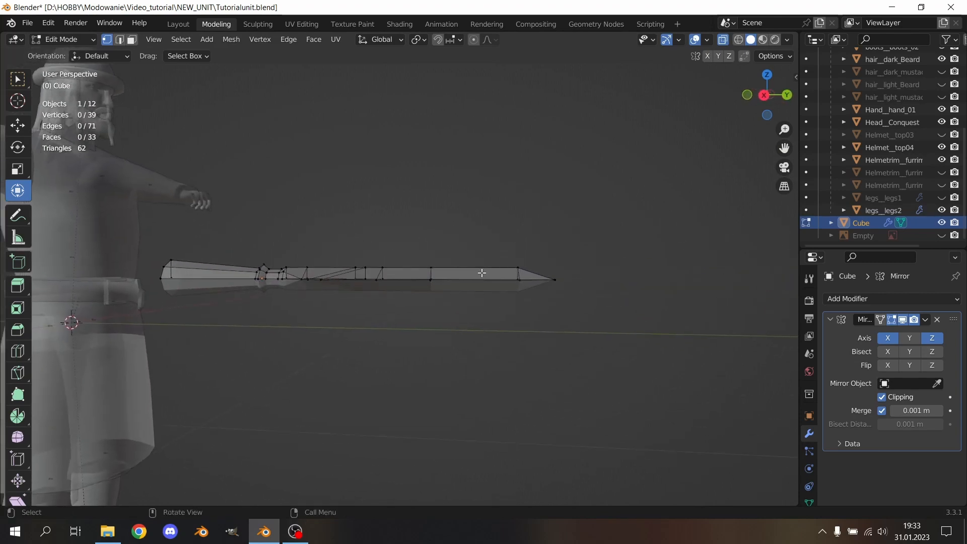
scroll(484, 273, "up", 1)
middle_click_drag(318, 263, 390, 298)
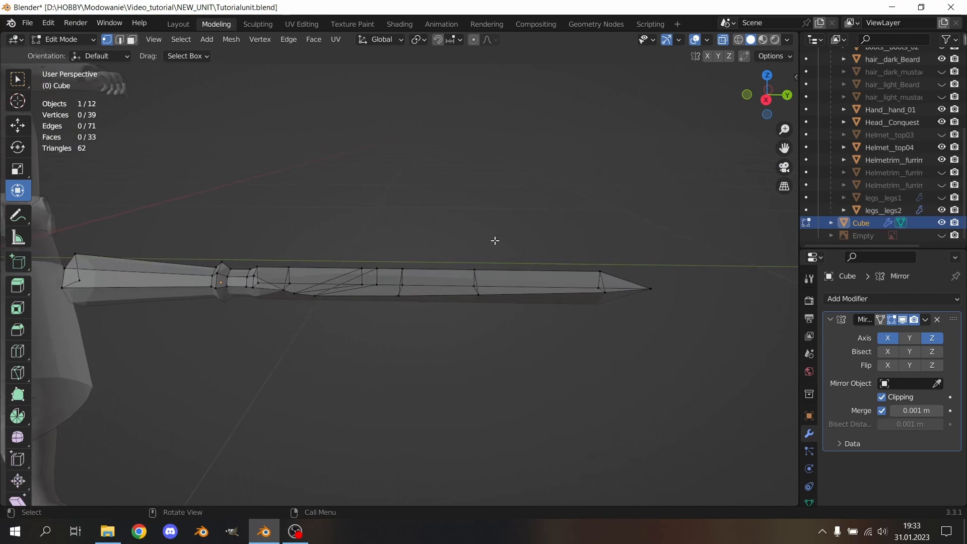
Step: In the right side view, select the blade sections between the shoulder and the tip and lower them slightly along Z
left_click(766, 100)
scroll(673, 190, "up", 4)
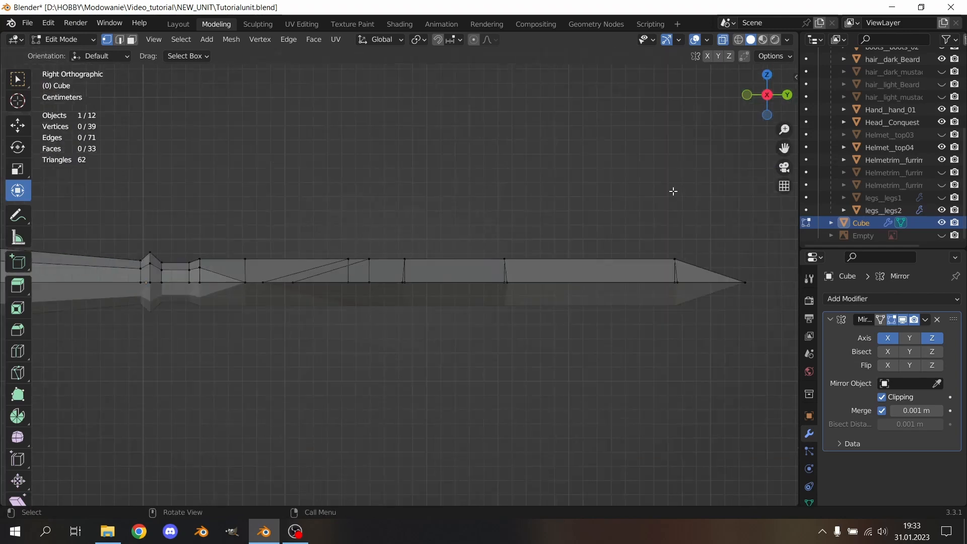
scroll(531, 203, "down", 2)
middle_click_drag(531, 203, 636, 179, "shift")
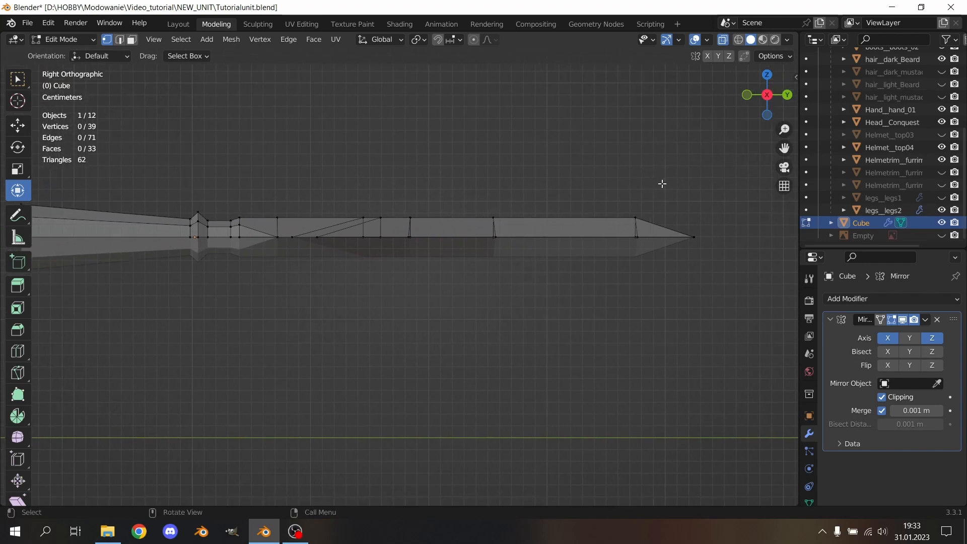
left_click_drag(663, 183, 355, 279)
middle_click_drag(391, 178, 398, 216)
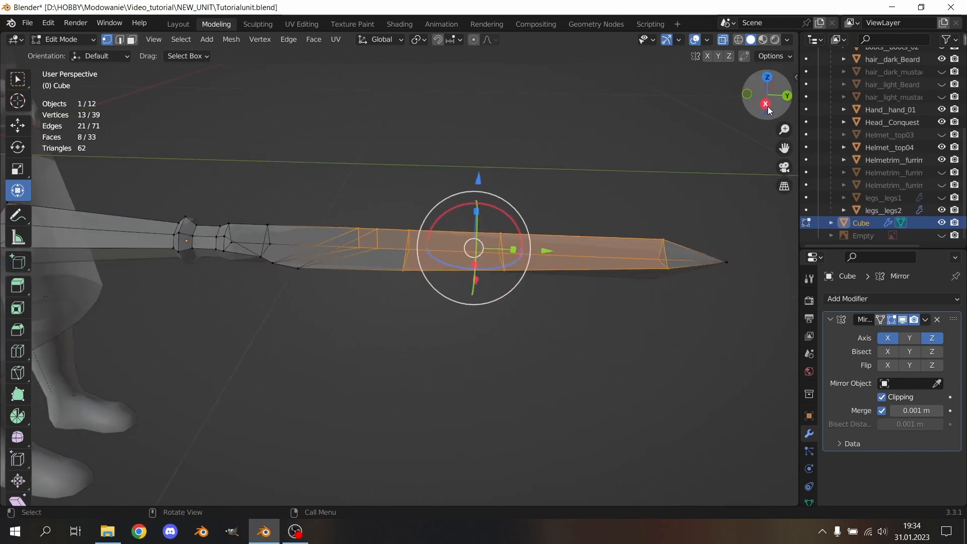
left_click(766, 105)
left_click_drag(469, 159, 470, 160)
Step: Taper the blade's thickness by lowering successively smaller groups of sections along Z toward the tip
left_click_drag(672, 156, 370, 310)
left_click_drag(488, 159, 497, 162)
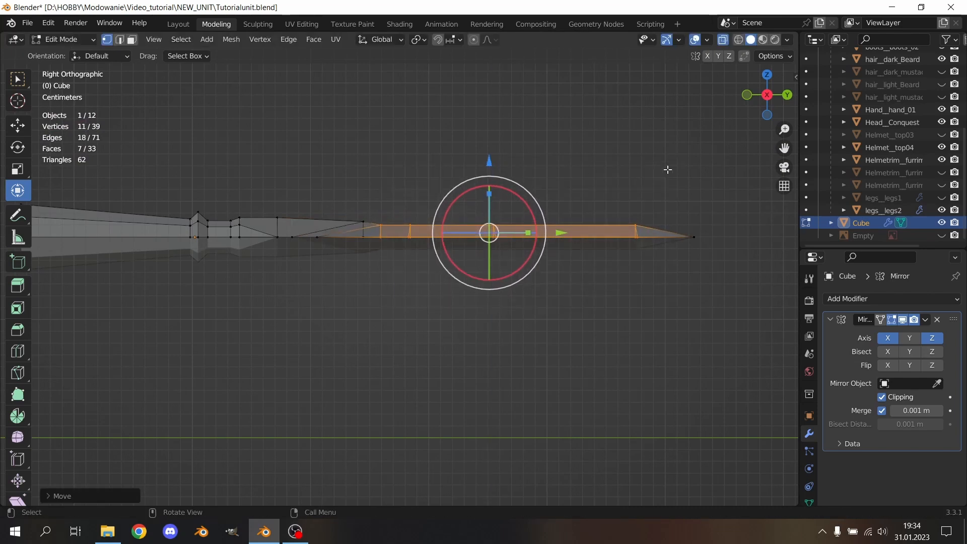
left_click_drag(670, 171, 402, 321)
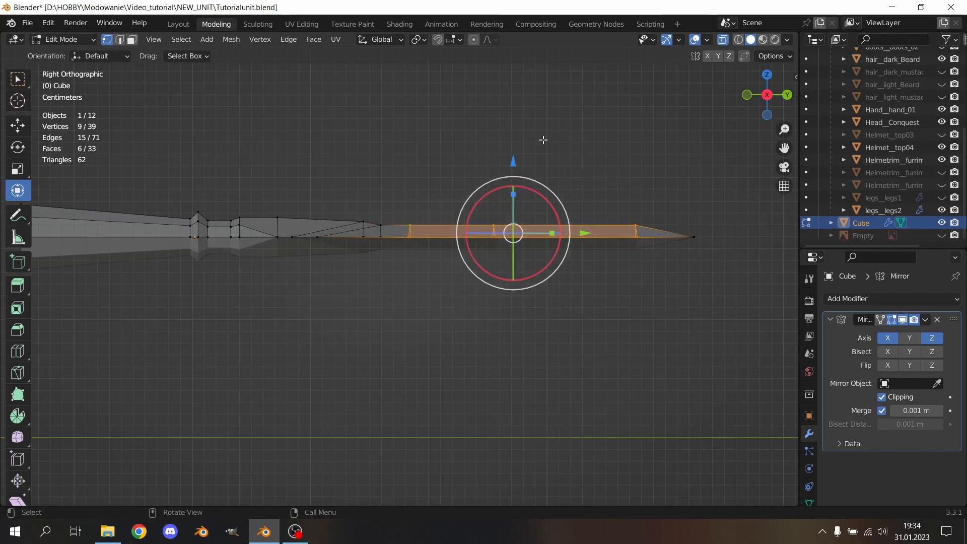
left_click_drag(514, 163, 522, 170)
left_click_drag(569, 253, 458, 287)
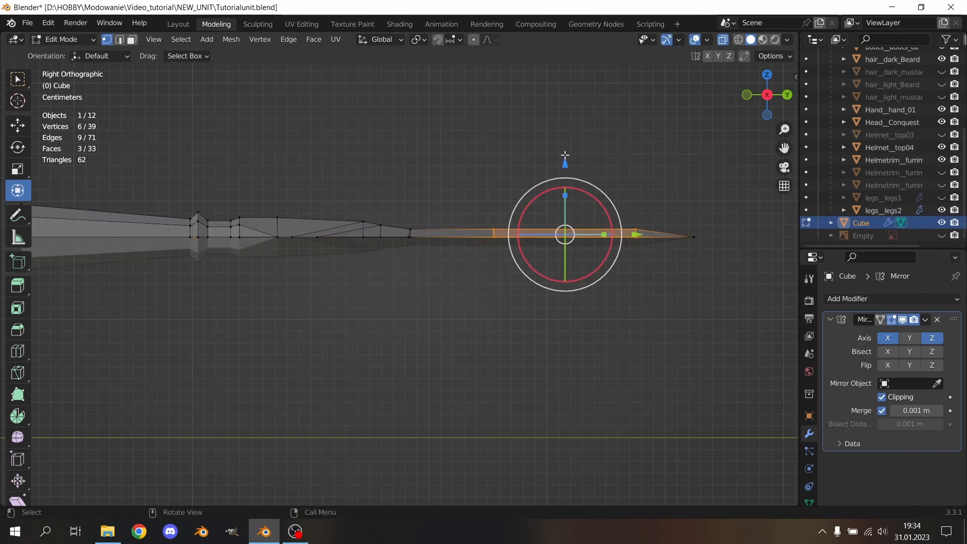
left_click_drag(568, 166, 576, 169)
left_click_drag(664, 195, 607, 273)
left_click_drag(631, 163, 636, 168)
left_click(485, 171)
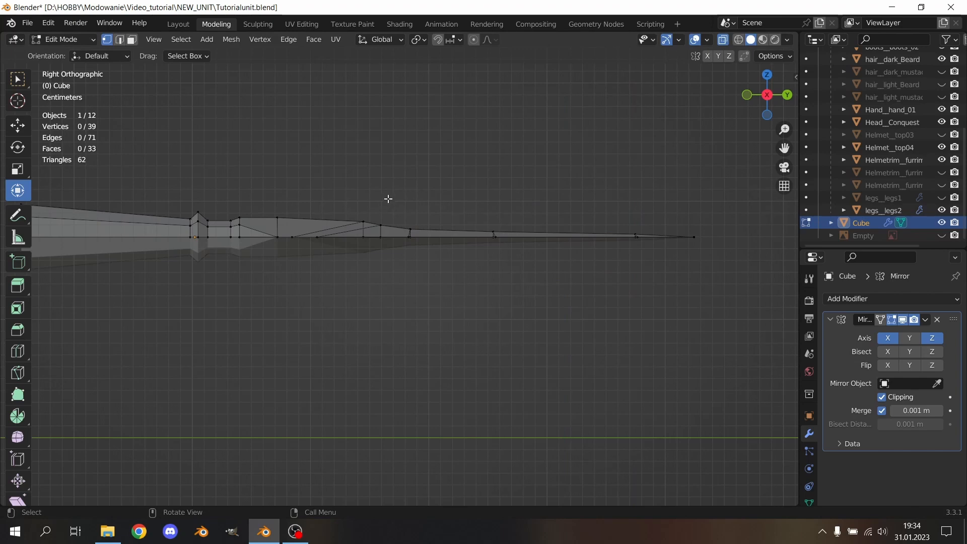
Step: Lower the two upper vertices at the inlay and the upper vertex at the blade's base slightly along Z
left_click_drag(345, 233, 346, 234)
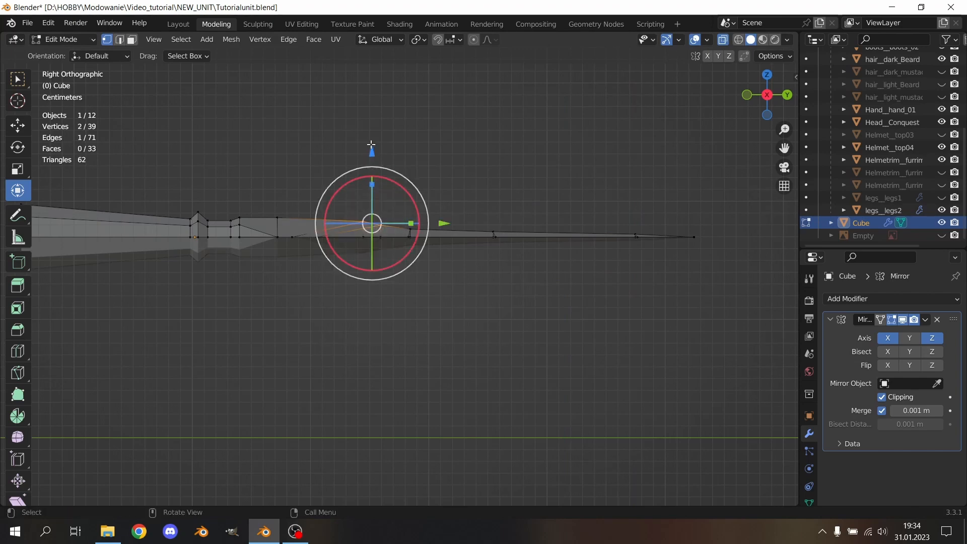
left_click_drag(373, 150, 378, 158)
left_click_drag(411, 199, 411, 190)
left_click(301, 200)
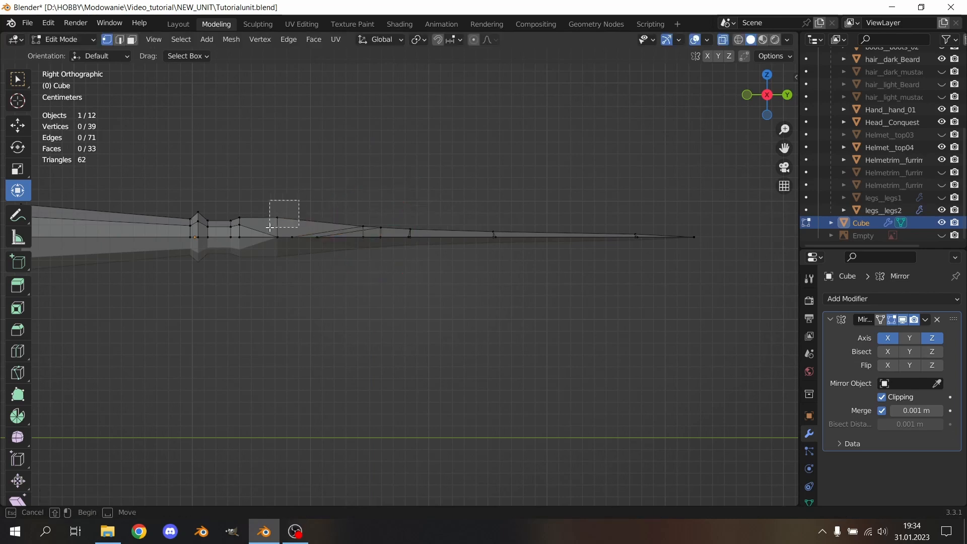
left_click_drag(269, 227, 270, 228)
left_click_drag(278, 149, 286, 150)
left_click(396, 148)
Step: Select the path of inner vertices running from the neck to just below the tip and delete those vertices
middle_click_drag(396, 148, 154, 248)
scroll(415, 209, "up", 5)
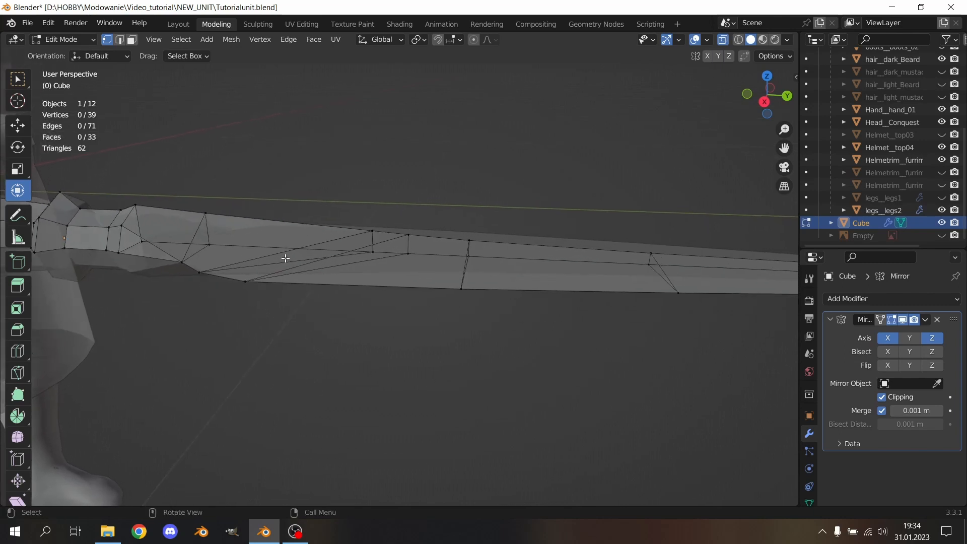
middle_click_drag(285, 259, 213, 226)
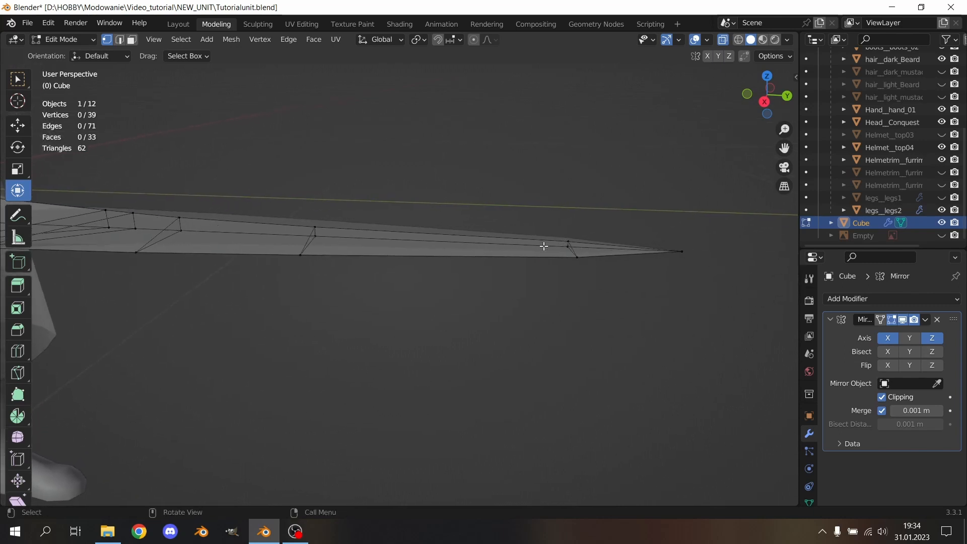
middle_click_drag(543, 246, 401, 266)
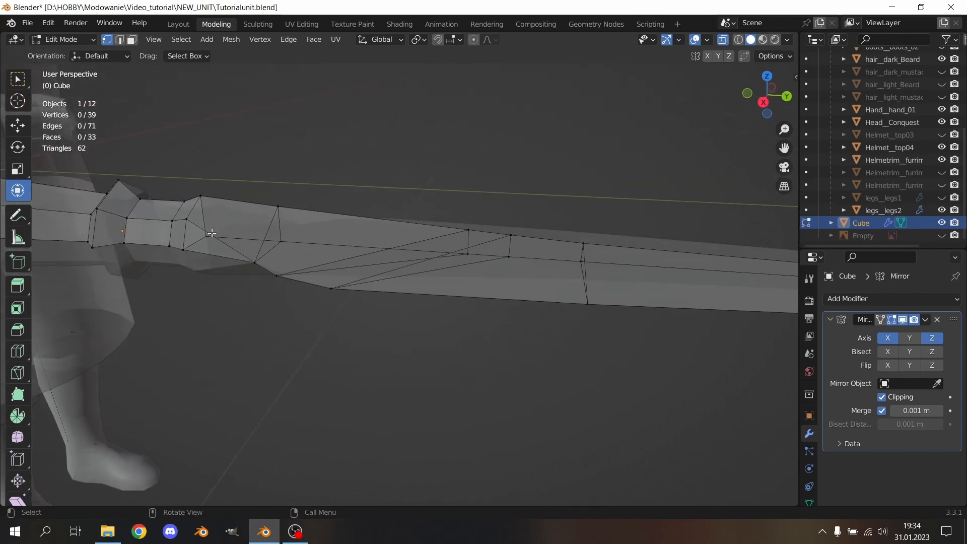
scroll(482, 258, "down", 3)
middle_click_drag(482, 258, 438, 254, "shift")
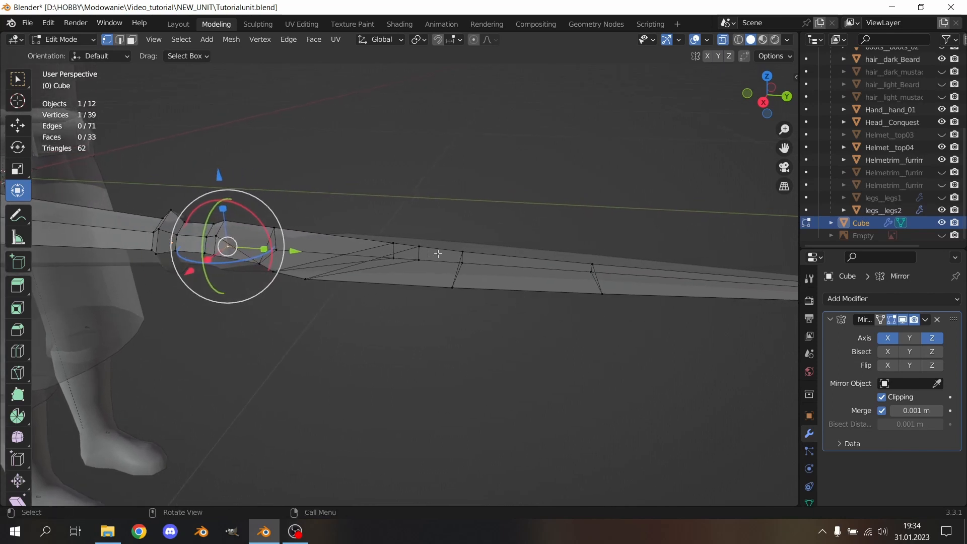
middle_click_drag(489, 278, 345, 257, "shift")
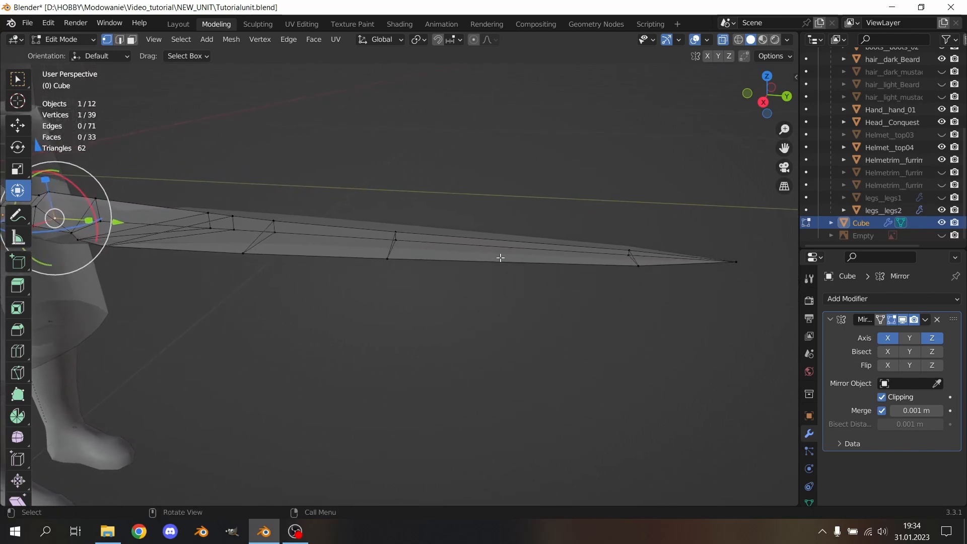
left_click(629, 254, "ctrl")
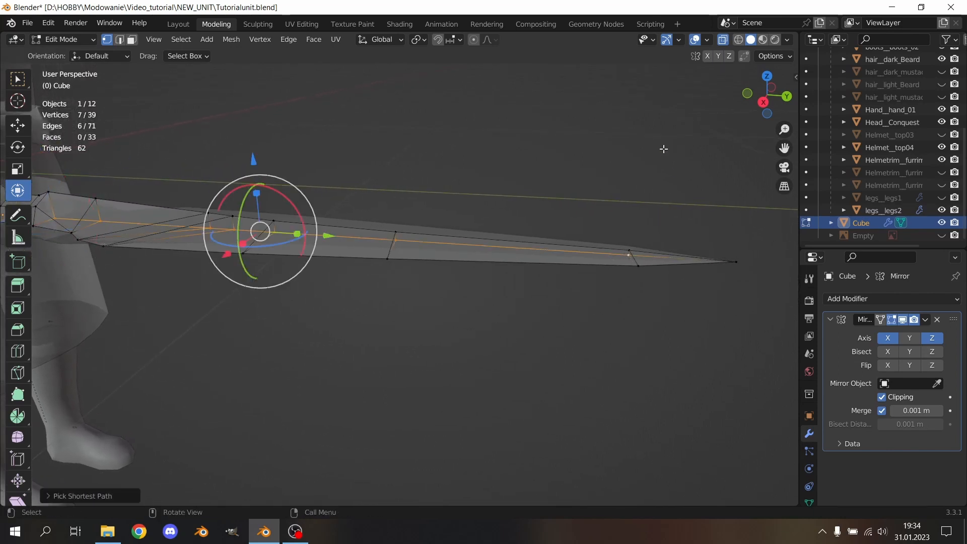
key("x")
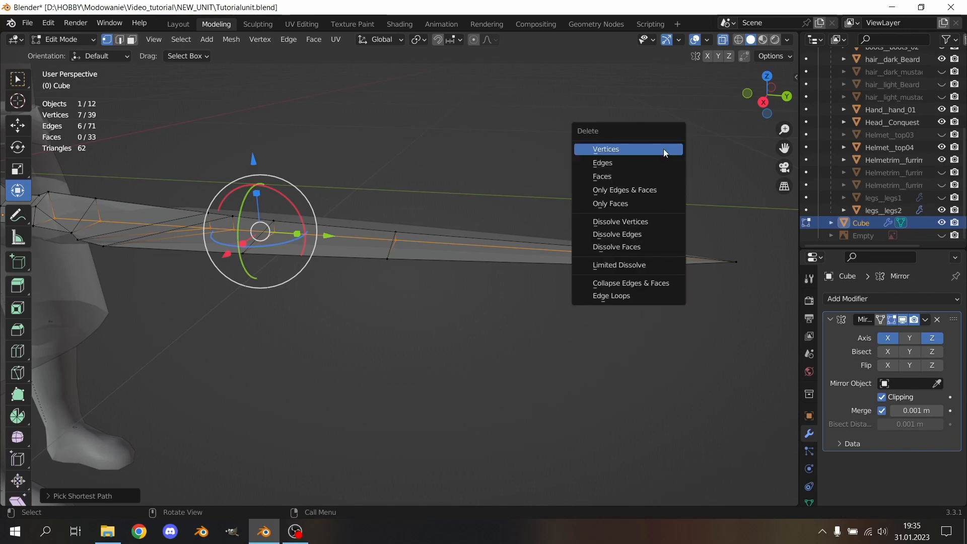
left_click(664, 149)
Step: Select the end face of the socket's wide end and duplicate it in place
middle_click_drag(256, 209, 387, 216)
middle_click_drag(418, 251, 441, 239)
middle_click_drag(347, 289, 426, 302)
scroll(426, 303, "down", 8)
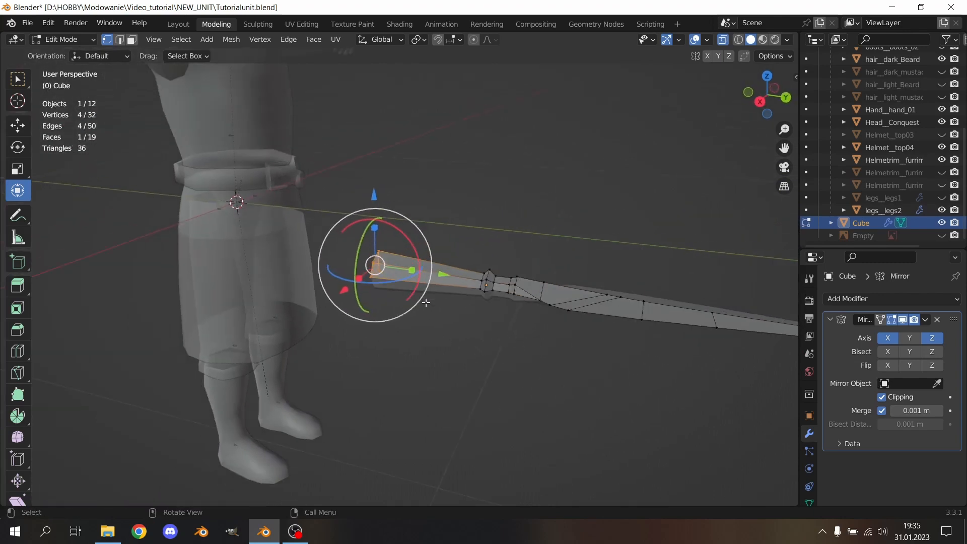
middle_click_drag(549, 201, 545, 283)
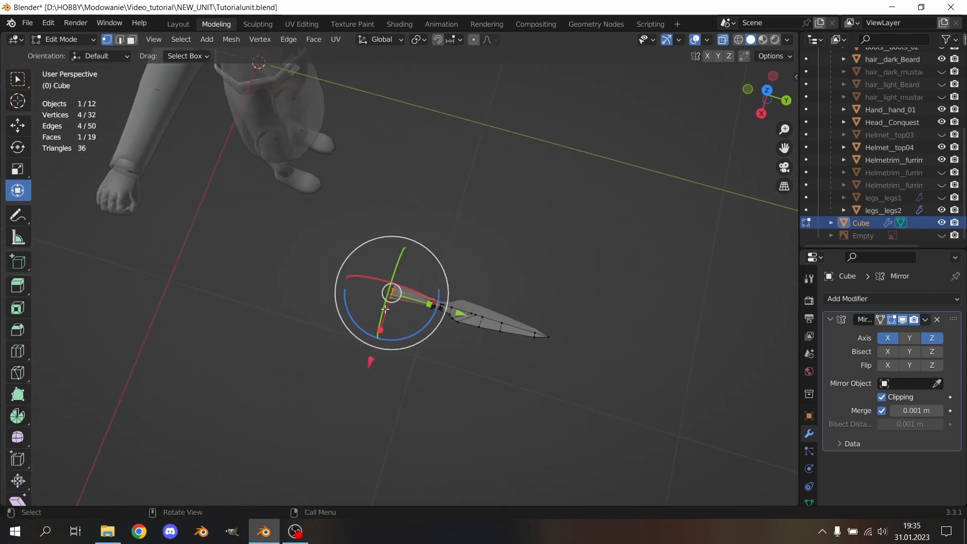
middle_click_drag(385, 309, 499, 261)
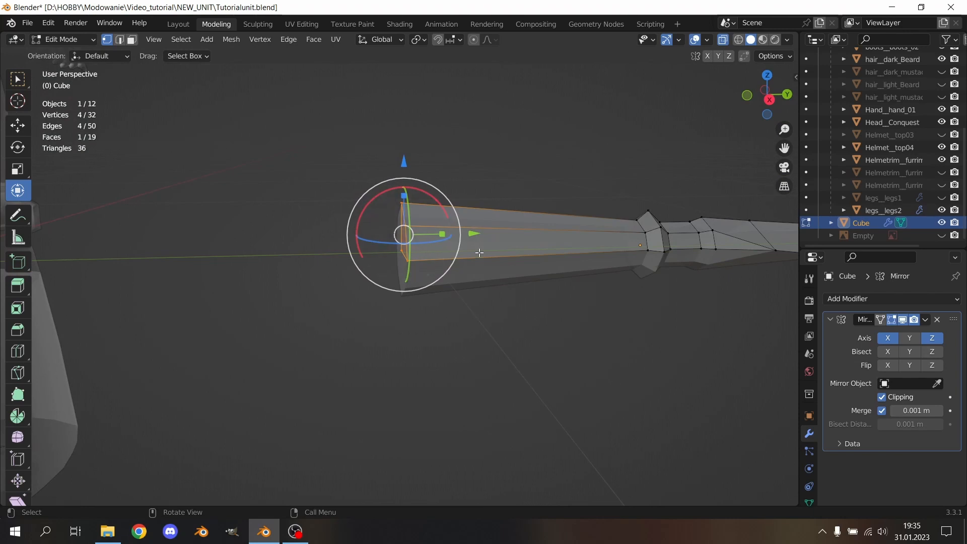
key("e")
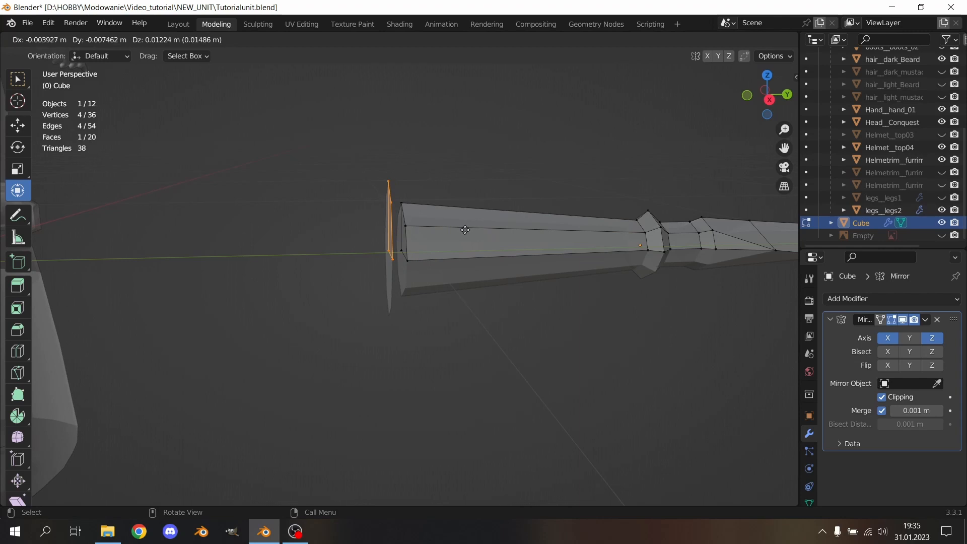
key("Escape")
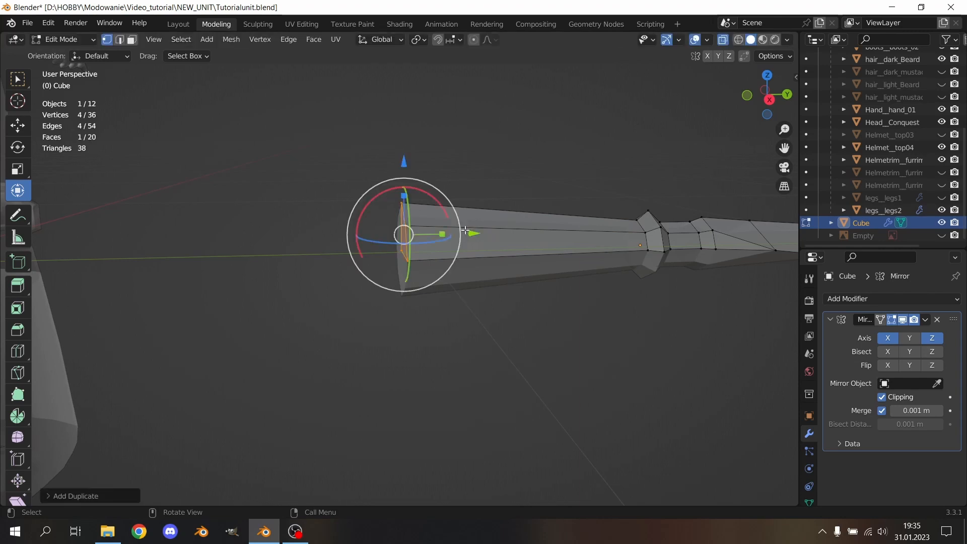
Step: Separate the duplicated socket end face from the spear mesh into its own object
right_click(517, 181)
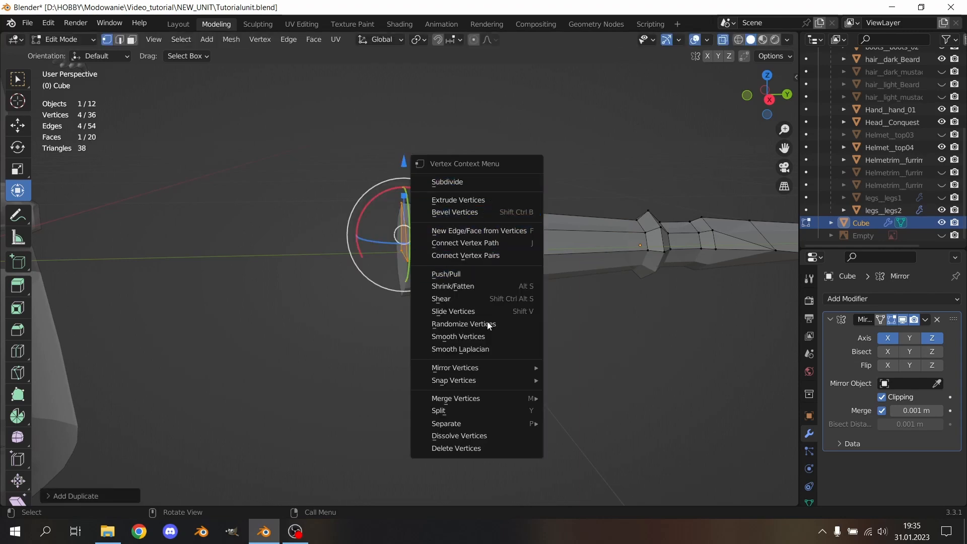
mouse_move(505, 422)
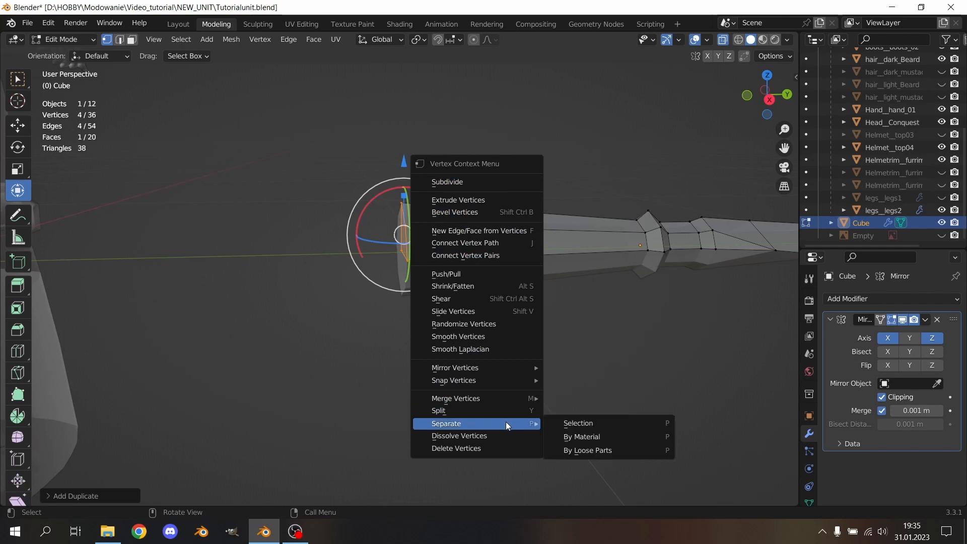
left_click(576, 422)
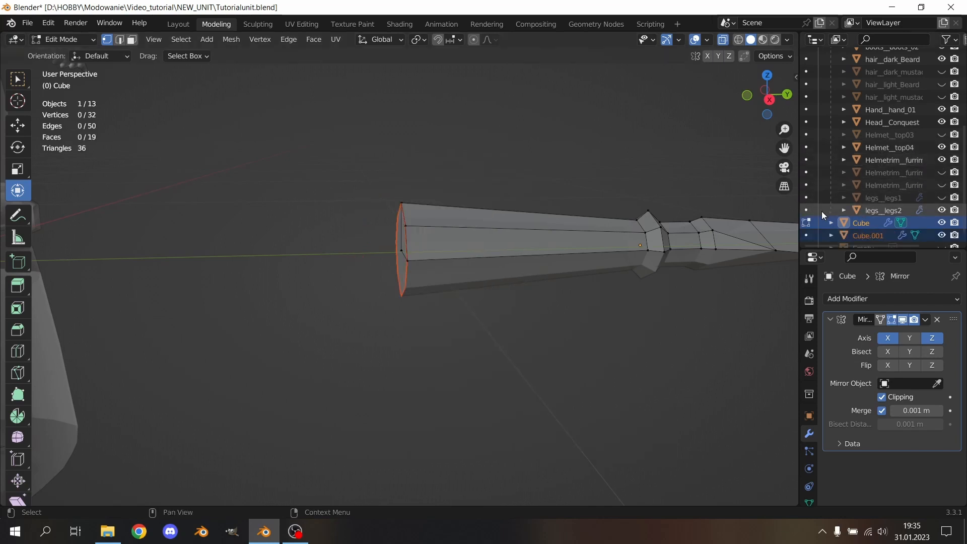
Step: Switch editing to the newly separated end-face object and select all of its geometry
left_click(807, 236)
key("a")
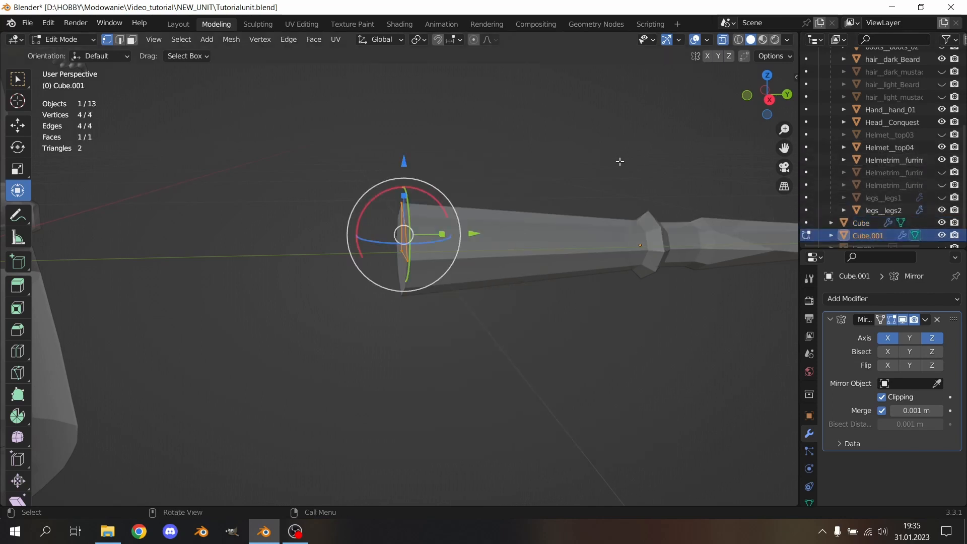
middle_click_drag(622, 162, 589, 192)
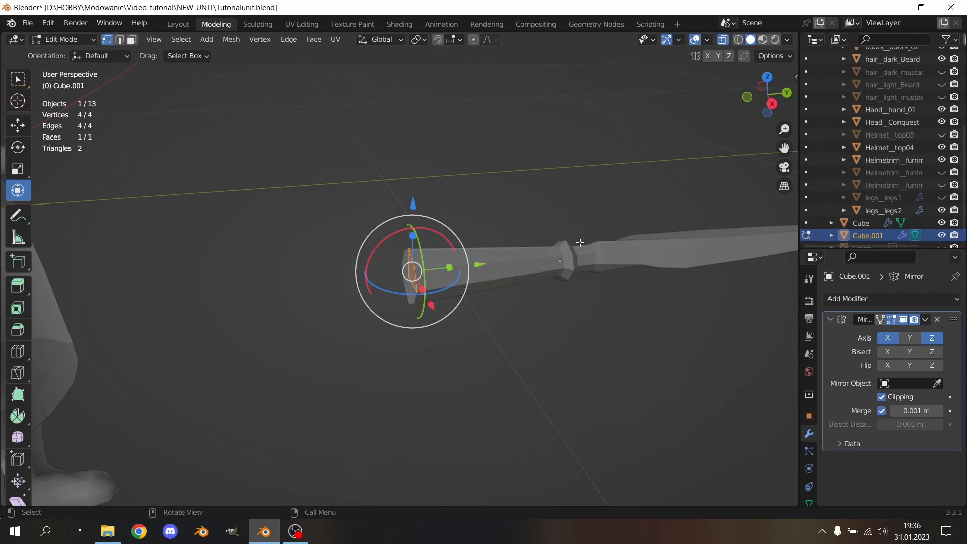
middle_click_drag(518, 259, 574, 271)
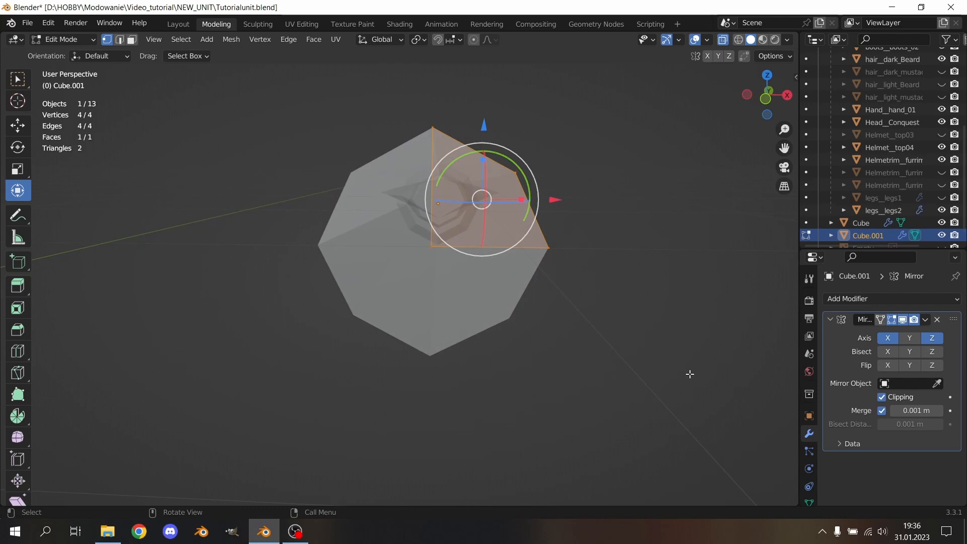
Step: Scale the shaft's end face down to about 0.82 and shift it slightly along Y into the spearhead socket
key("s")
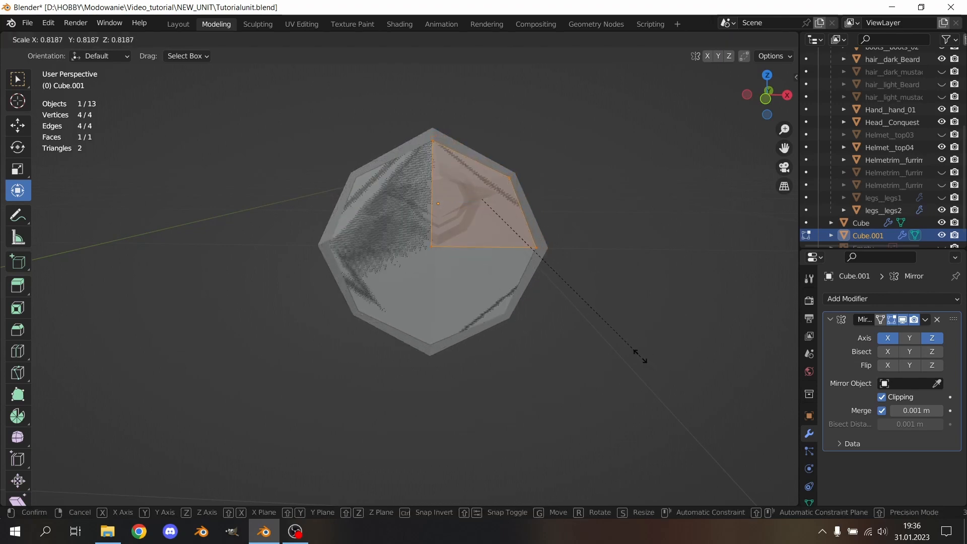
left_click(636, 354)
scroll(639, 297, "down", 3)
middle_click_drag(639, 294, 523, 297)
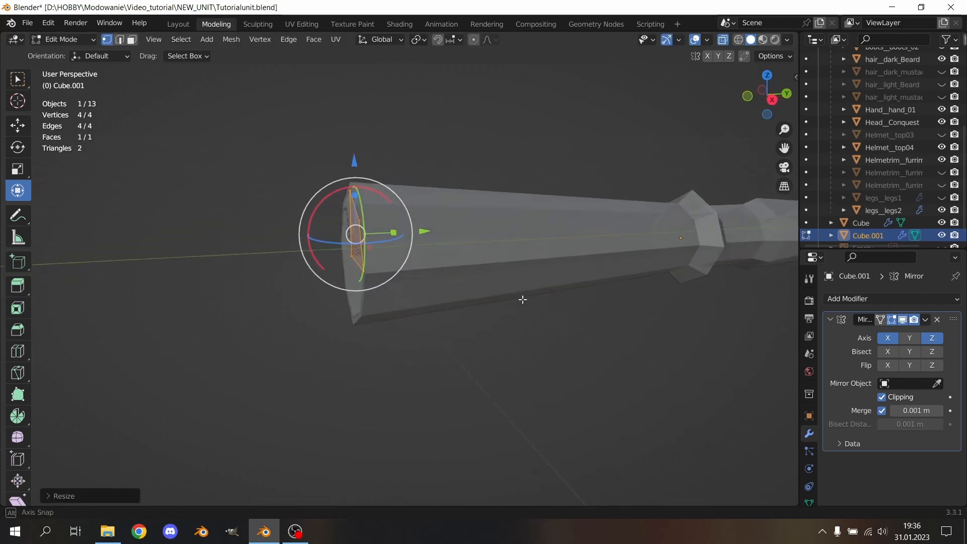
left_click_drag(423, 232, 429, 232)
scroll(501, 201, "down", 2)
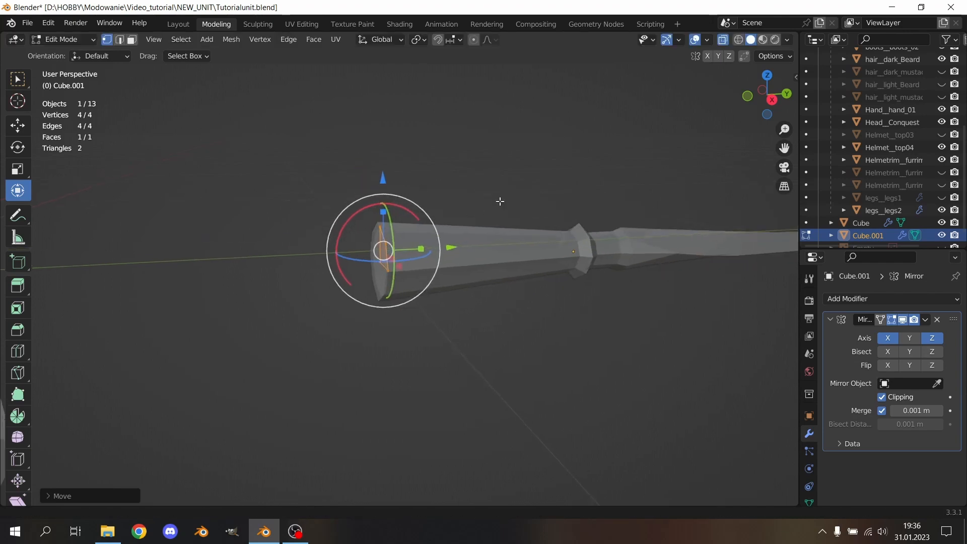
Step: Extrude the end face in place and pull it back along Y to form the spear's long shaft
middle_click_drag(501, 201, 549, 218)
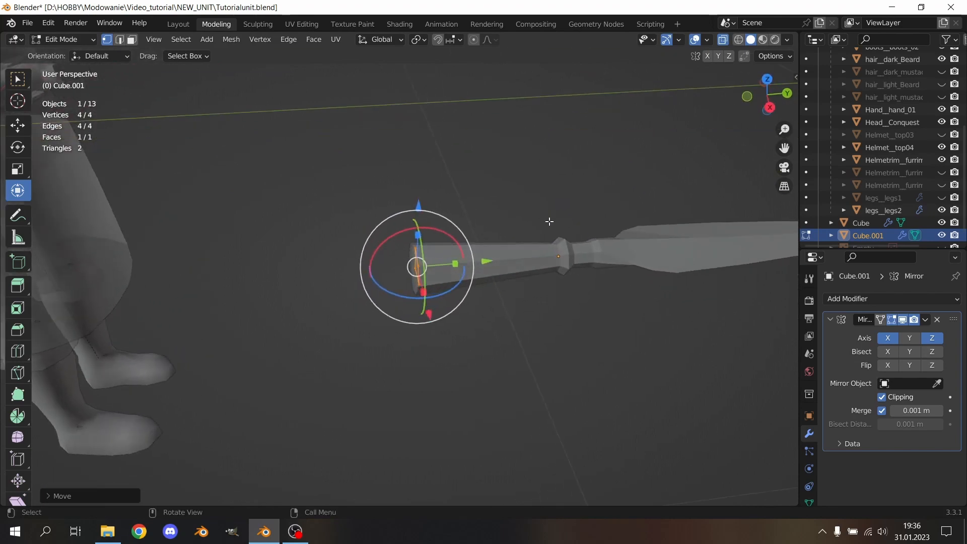
key("e")
right_click(238, 249)
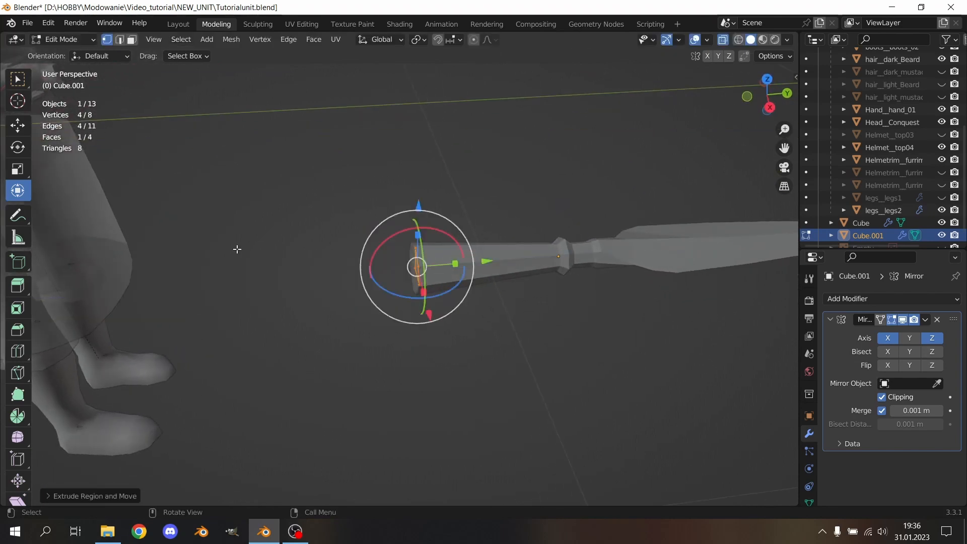
scroll(306, 248, "down", 10)
left_click_drag(473, 271, 143, 308)
left_click(391, 201)
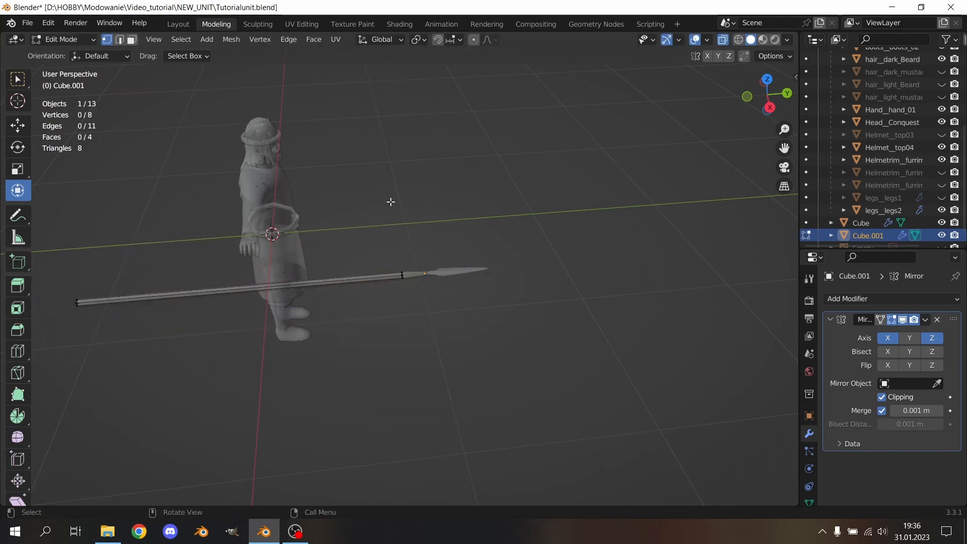
Step: Display the Empty reference image to examine the side wings on the spearhead's socket, and hide it again
middle_click_drag(391, 201, 452, 159)
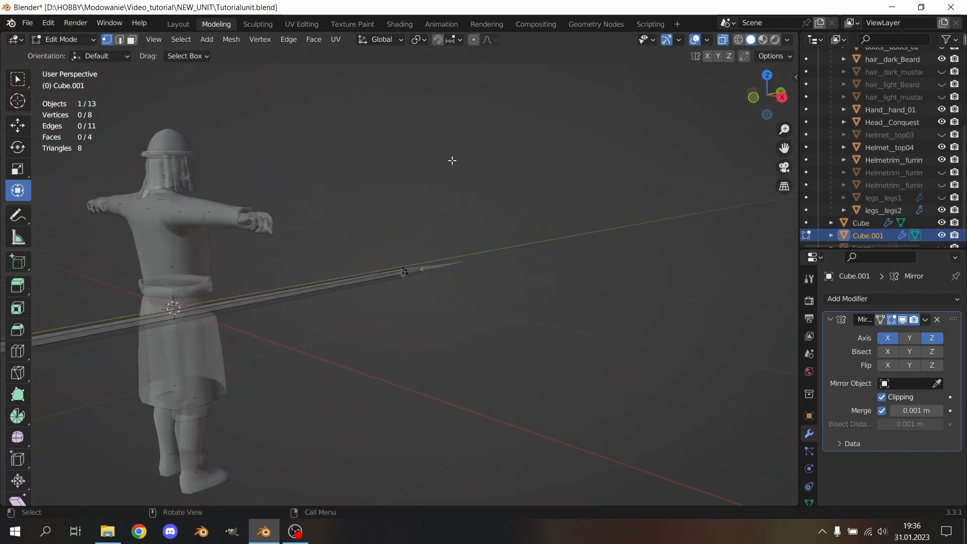
scroll(452, 166, "up", 8)
scroll(472, 203, "up", 2)
middle_click_drag(473, 205, 502, 224, "shift")
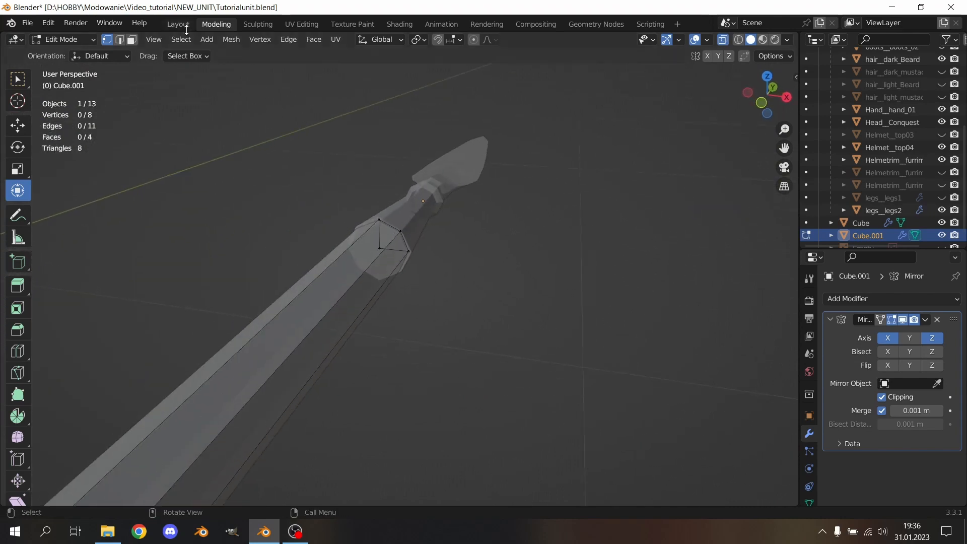
middle_click_drag(313, 109, 484, 255)
scroll(849, 145, "down", 1)
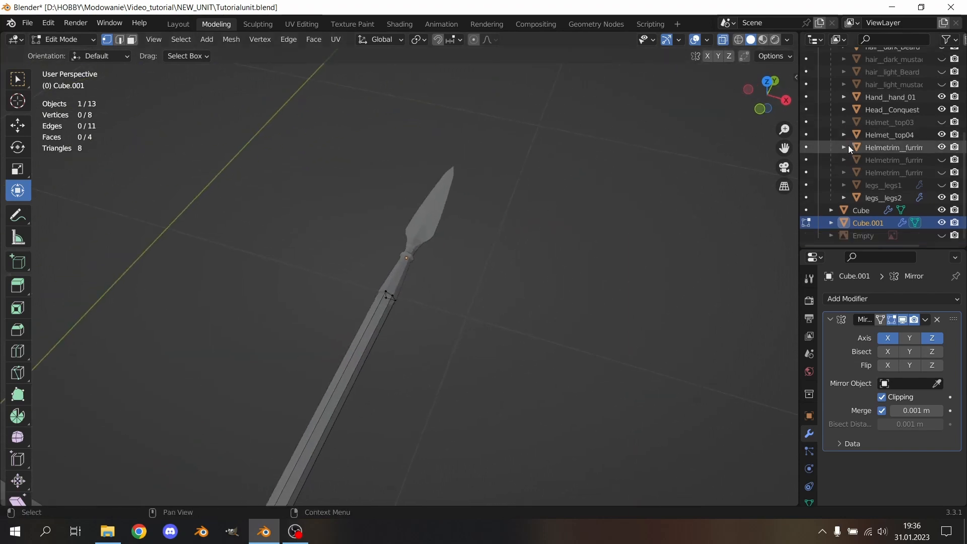
left_click(943, 236)
middle_click_drag(626, 161, 542, 241)
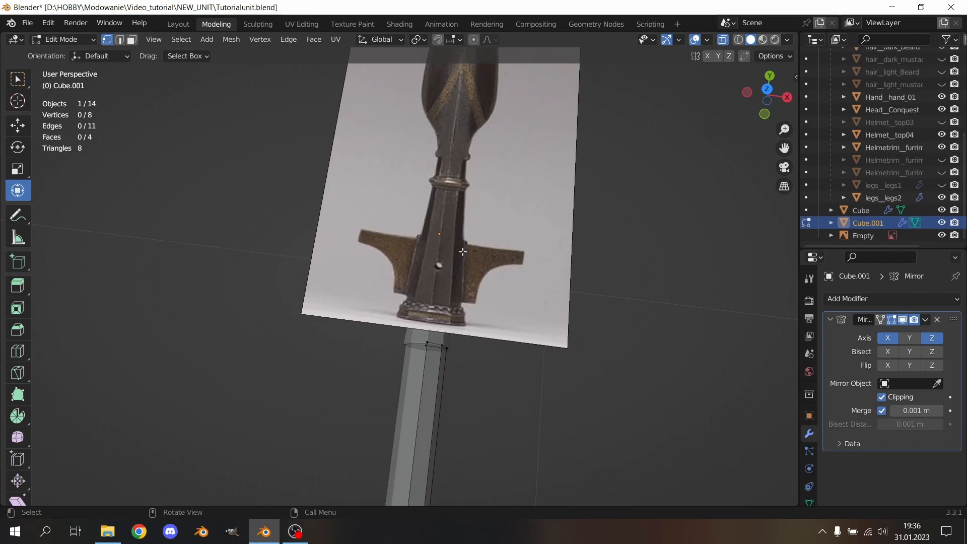
scroll(479, 103, "down", 2)
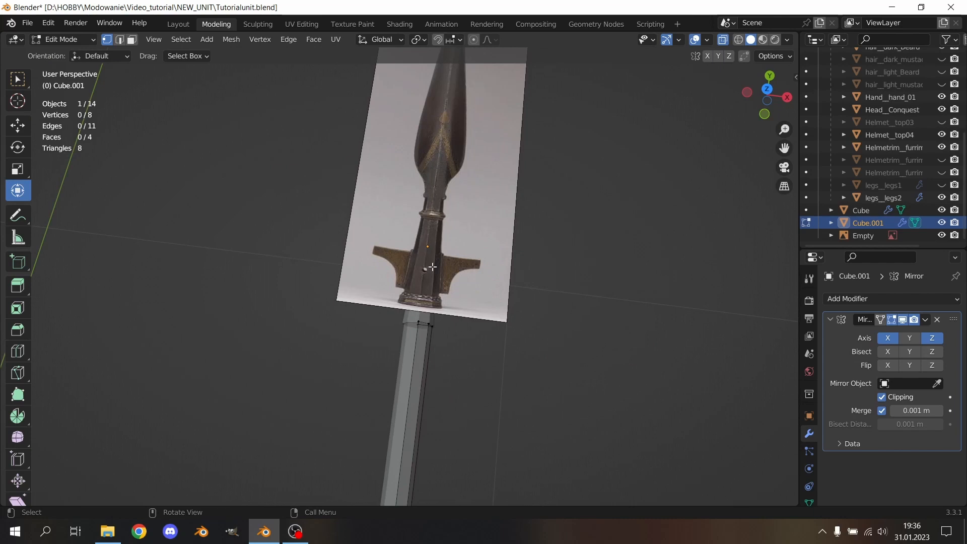
scroll(432, 267, "up", 3)
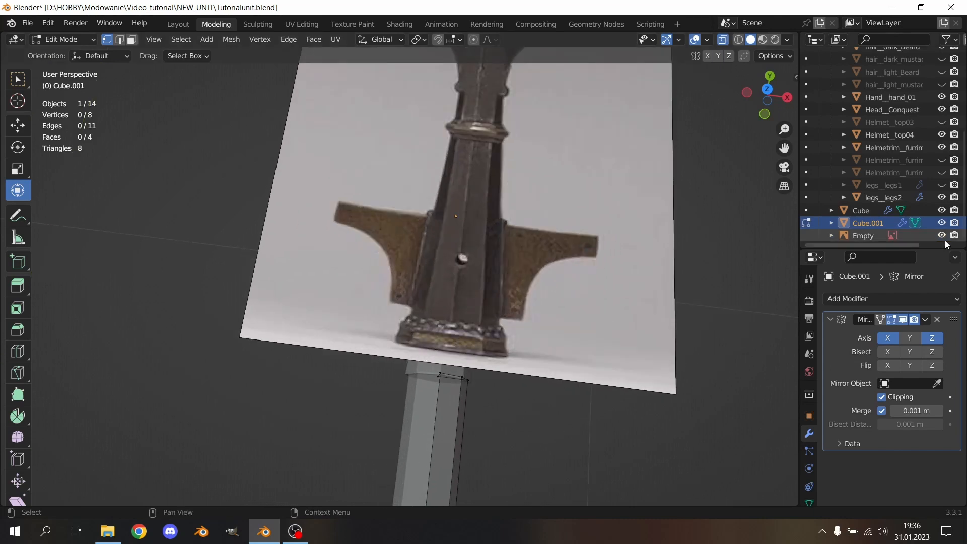
left_click(942, 235)
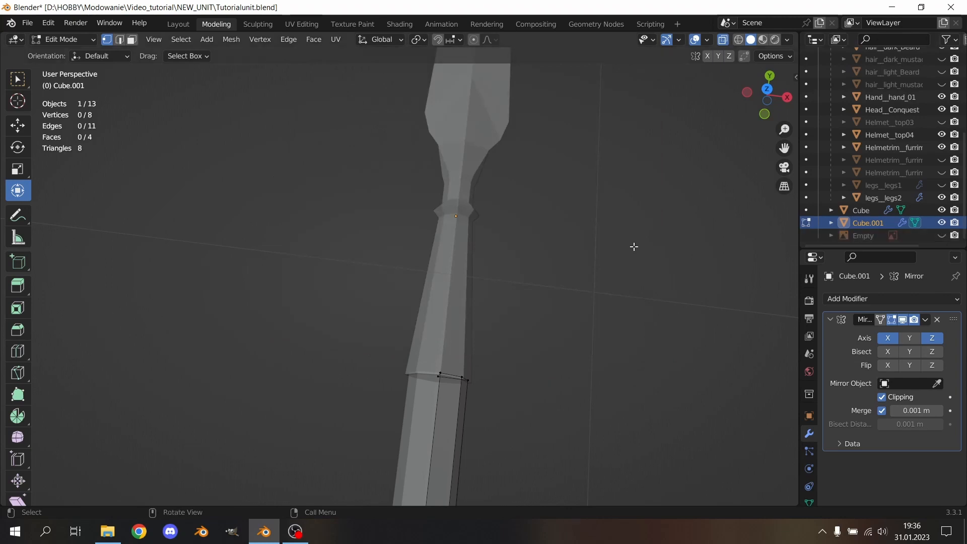
Step: Switch mesh editing from the shaft to the spearhead object Cube and clear its vertex selection
middle_click_drag(592, 260, 467, 242, "shift")
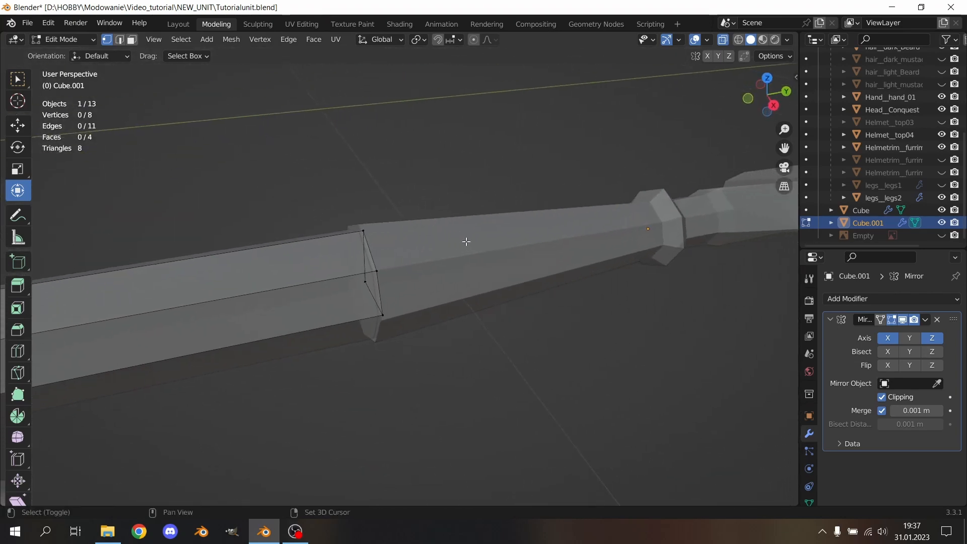
left_click_drag(439, 227, 308, 351)
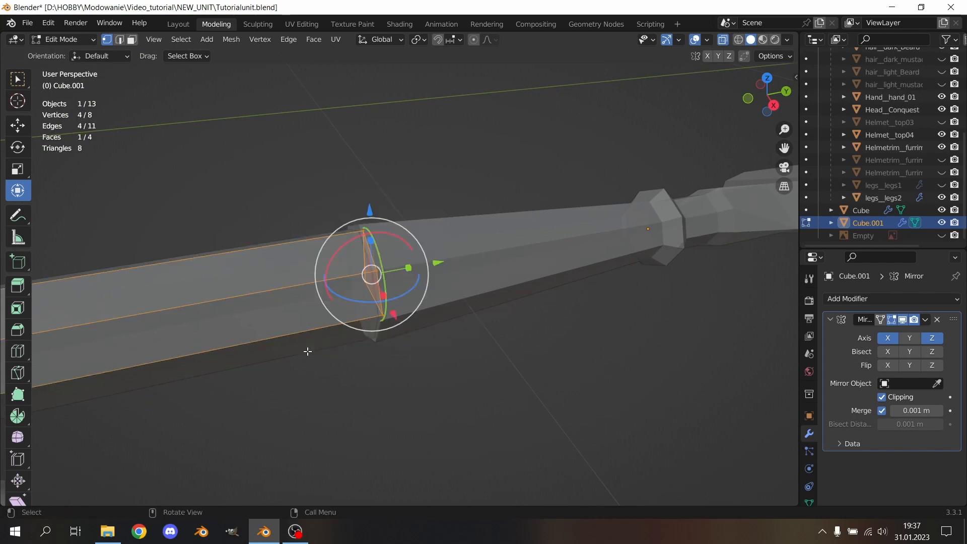
left_click(807, 210)
middle_click_drag(448, 116, 509, 318)
left_click_drag(509, 318, 372, 385)
middle_click_drag(494, 246, 535, 283)
left_click(535, 284)
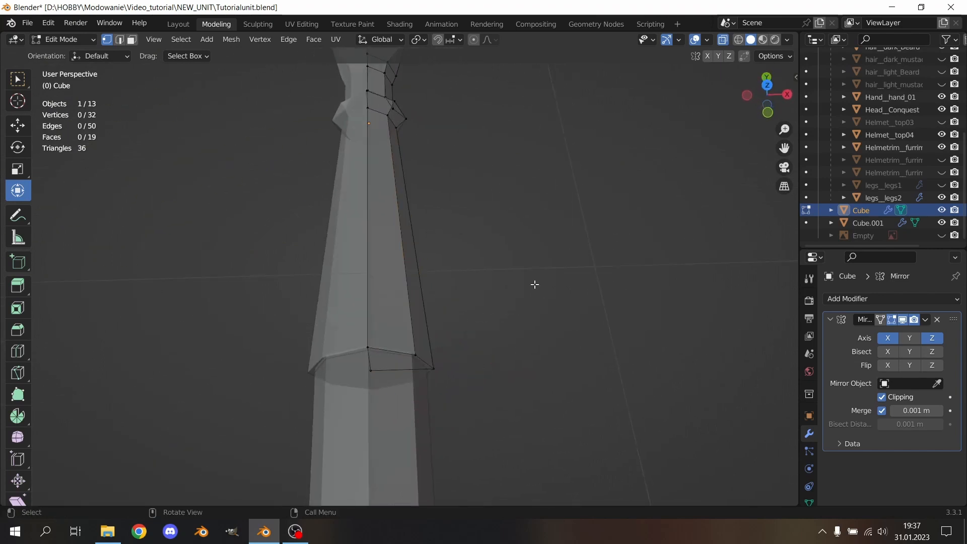
Step: Add two loop cuts across the tapered socket, one near its middle and one closer to its wide end
middle_click_drag(510, 212, 508, 246)
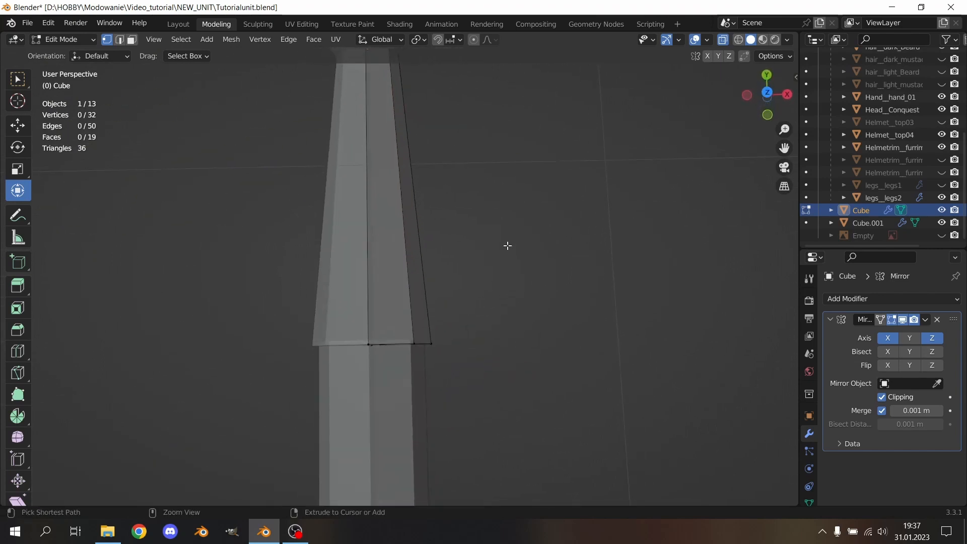
left_click(409, 202)
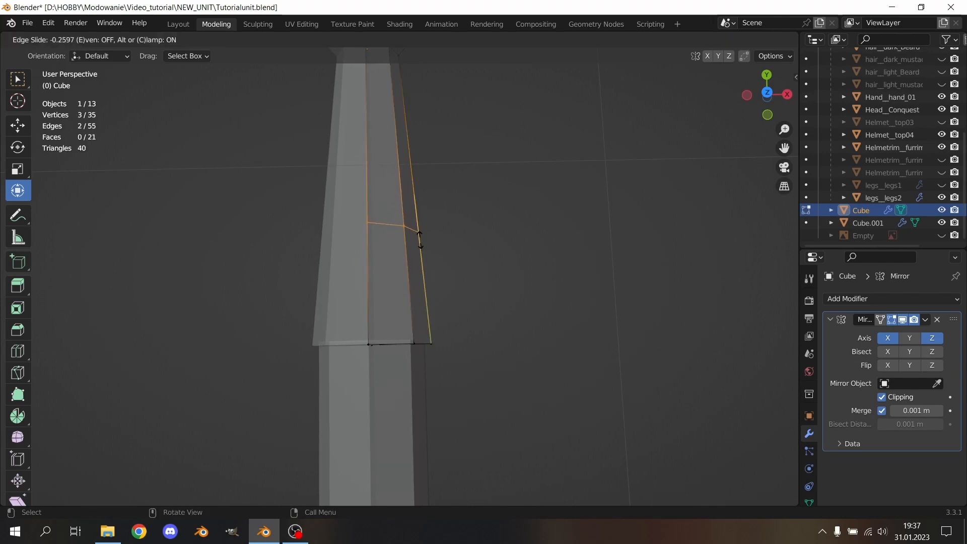
left_click(424, 204)
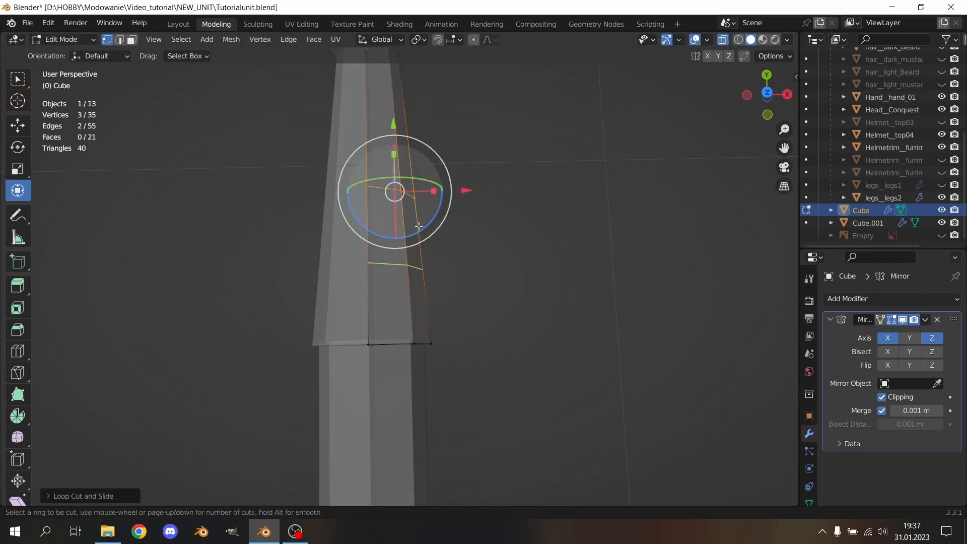
left_click(414, 267)
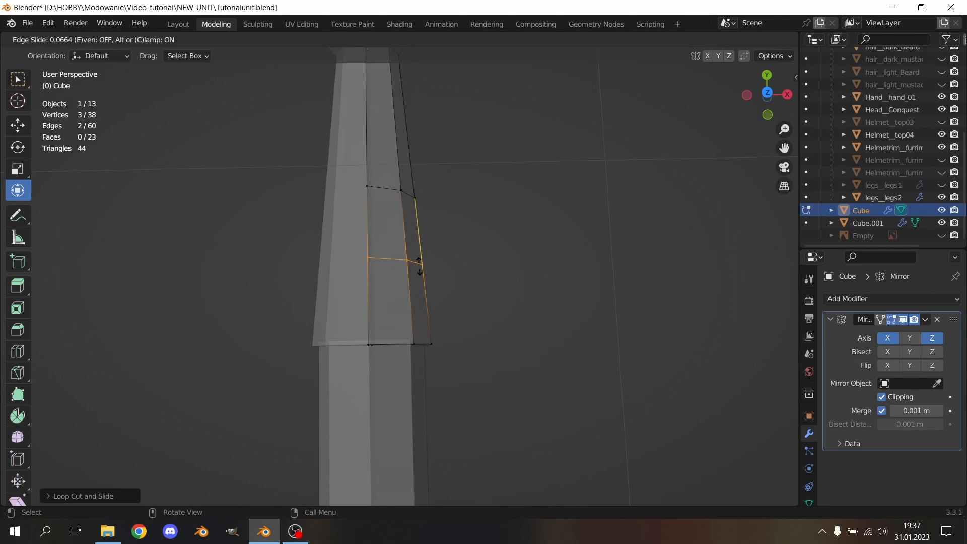
left_click(419, 279)
left_click(552, 218)
middle_click_drag(553, 218, 463, 302)
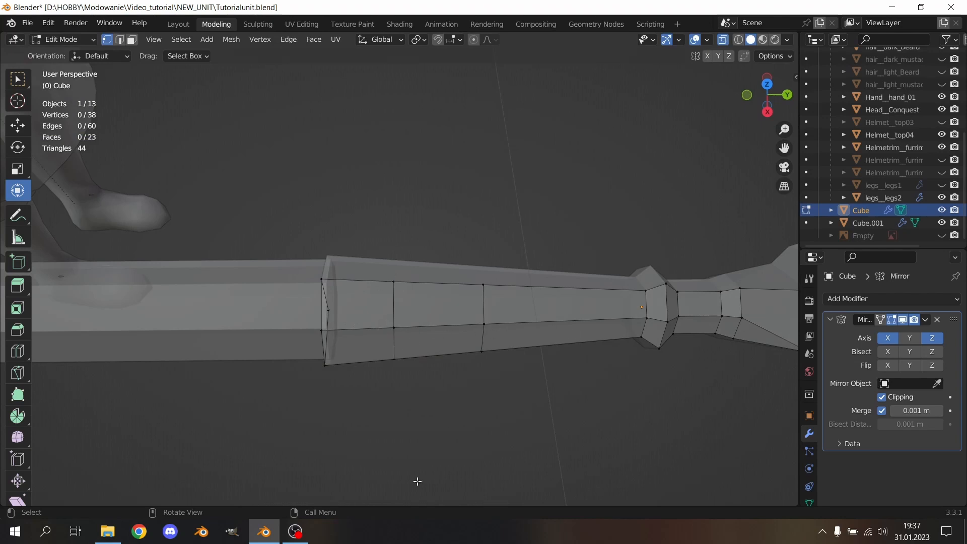
Step: Duplicate the socket's side face between the two loops in place and separate the copy into its own object
middle_click_drag(432, 439, 487, 178)
left_click_drag(488, 177, 410, 310)
middle_click_drag(535, 205, 544, 233)
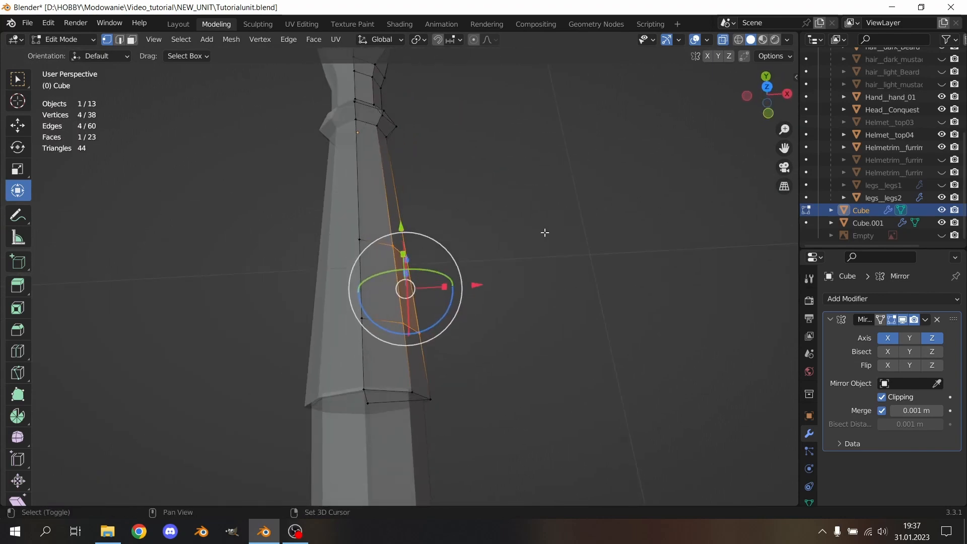
key("shift+d")
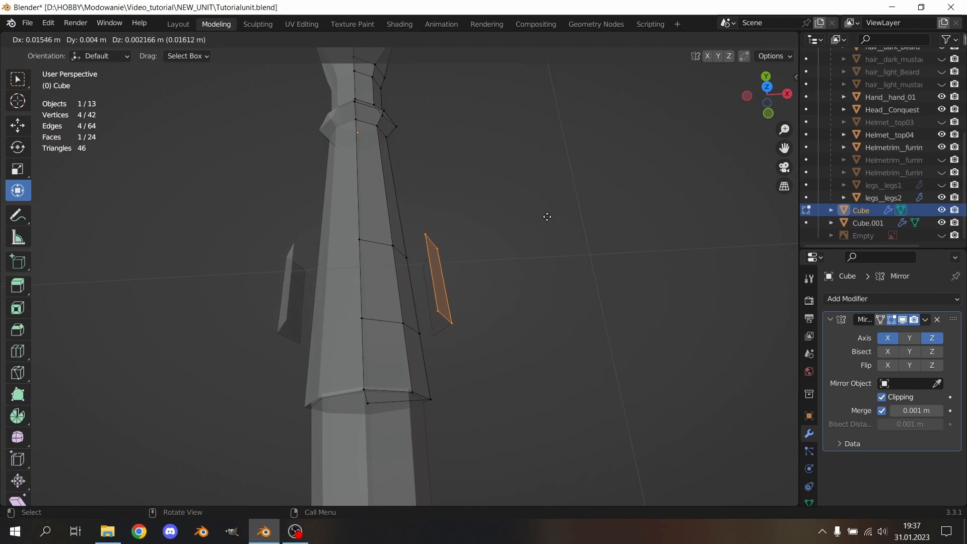
right_click(547, 218)
right_click(554, 244)
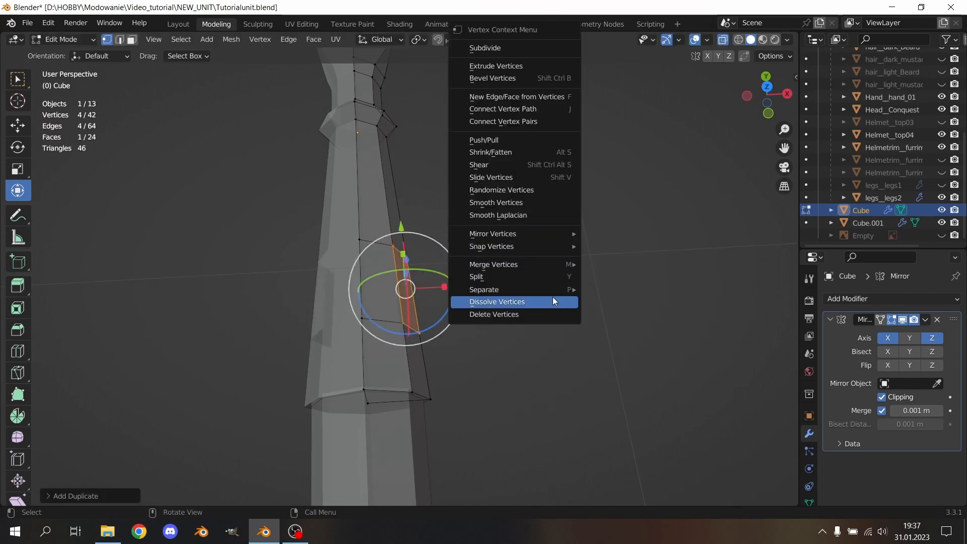
mouse_move(554, 296)
left_click(613, 289)
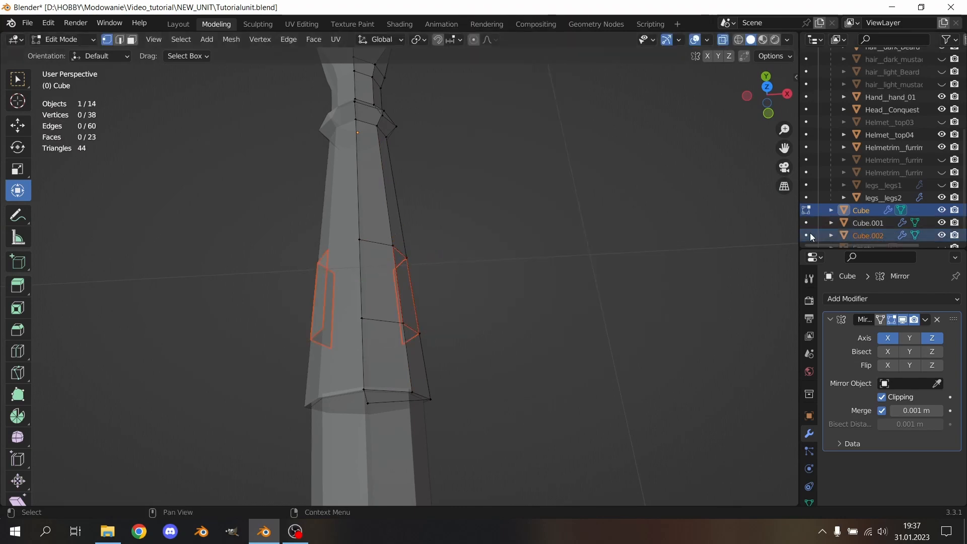
Step: Switch mesh editing to the separated side face and check its outline in top orthographic view
key("a")
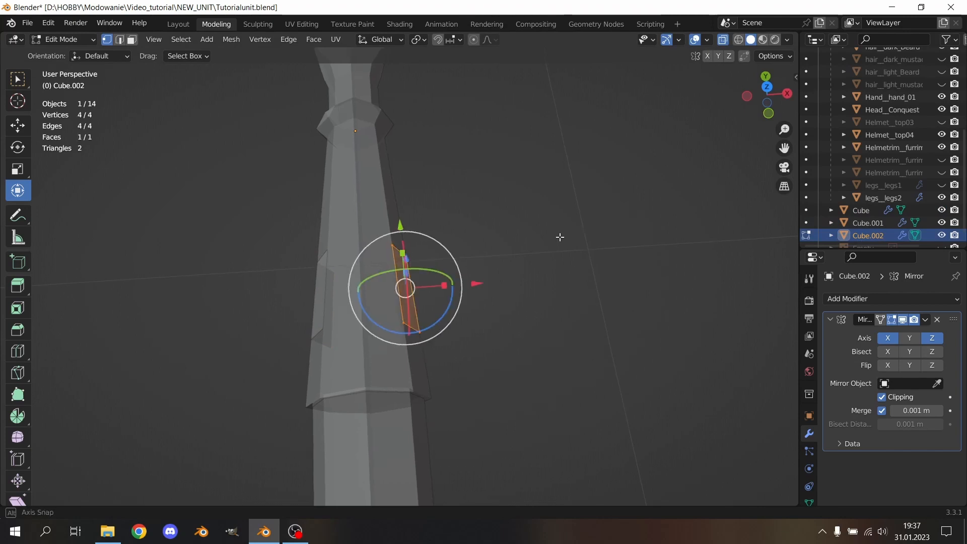
middle_click_drag(559, 233, 715, 130)
left_click(768, 82)
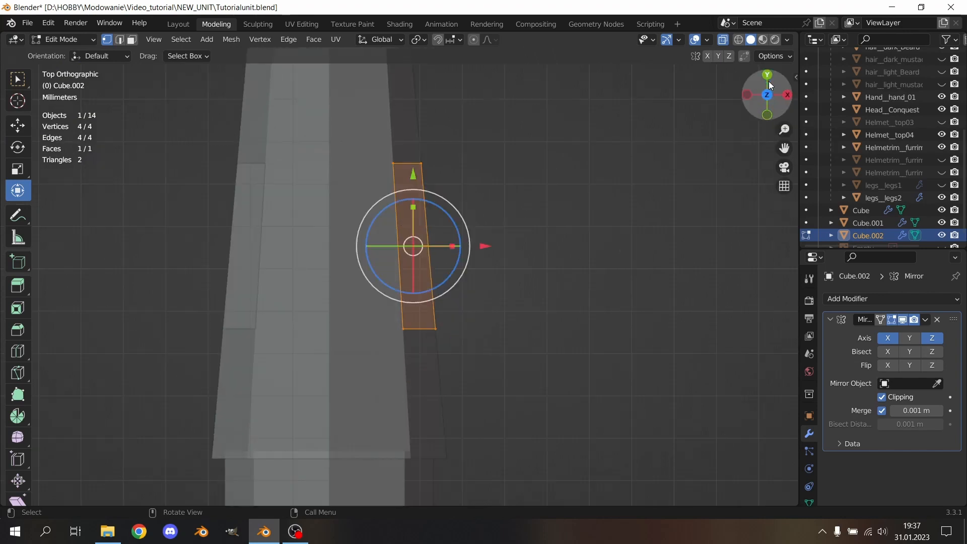
left_click(600, 160)
left_click_drag(514, 119, 412, 385)
left_click(584, 240)
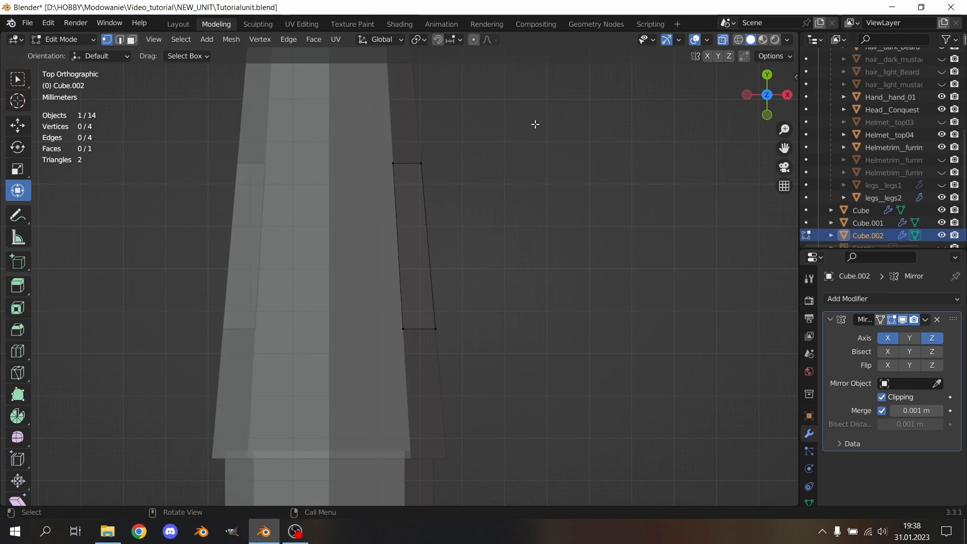
Step: Extrude the separated face and move it outward along X by about 0.017 m to start the side wing
middle_click_drag(535, 123, 398, 199)
scroll(398, 200, "down", 4)
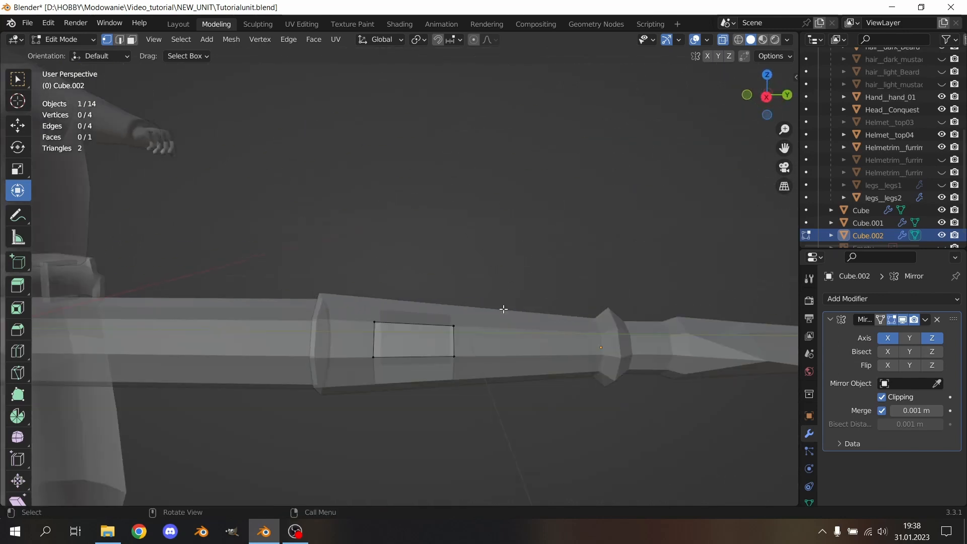
left_click_drag(361, 398, 361, 398)
middle_click_drag(346, 209, 510, 191)
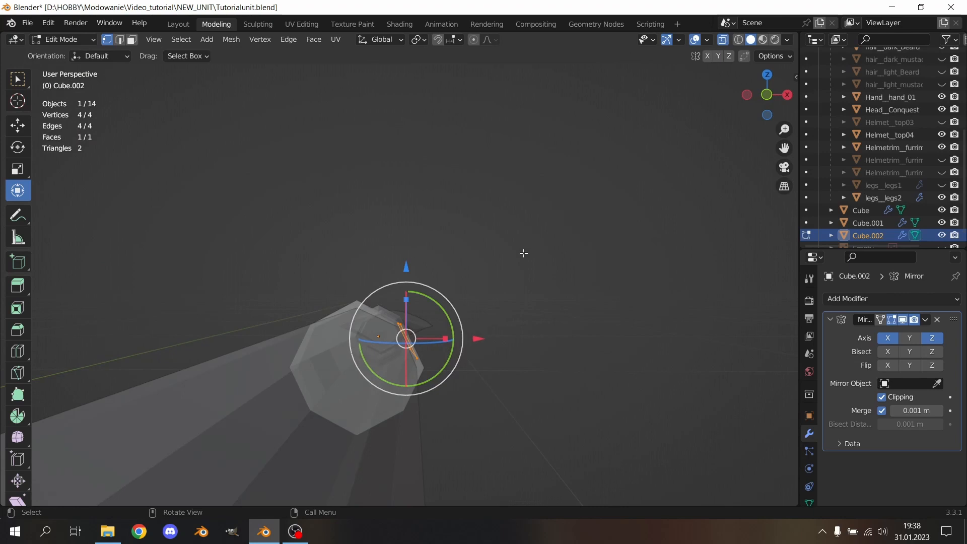
key("e")
right_click(543, 251)
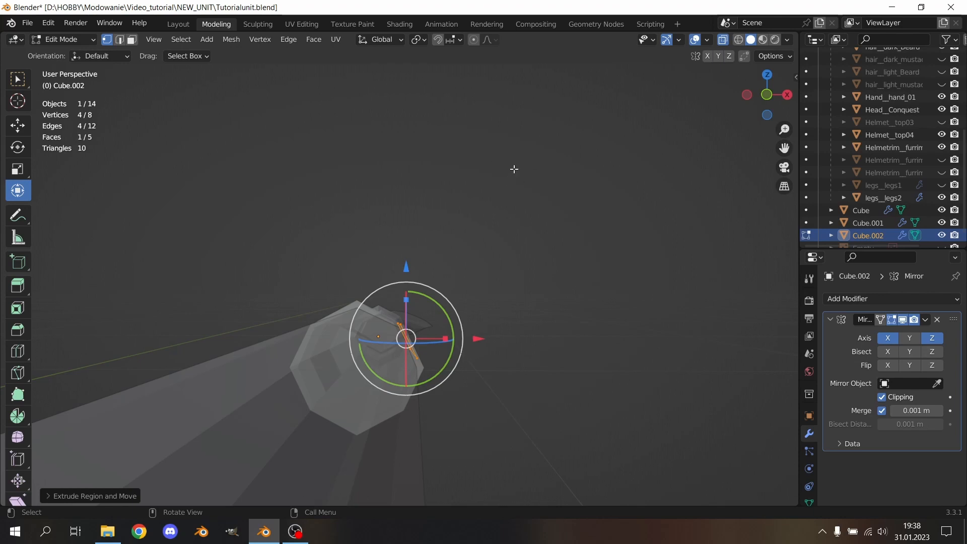
middle_click_drag(527, 182, 520, 183)
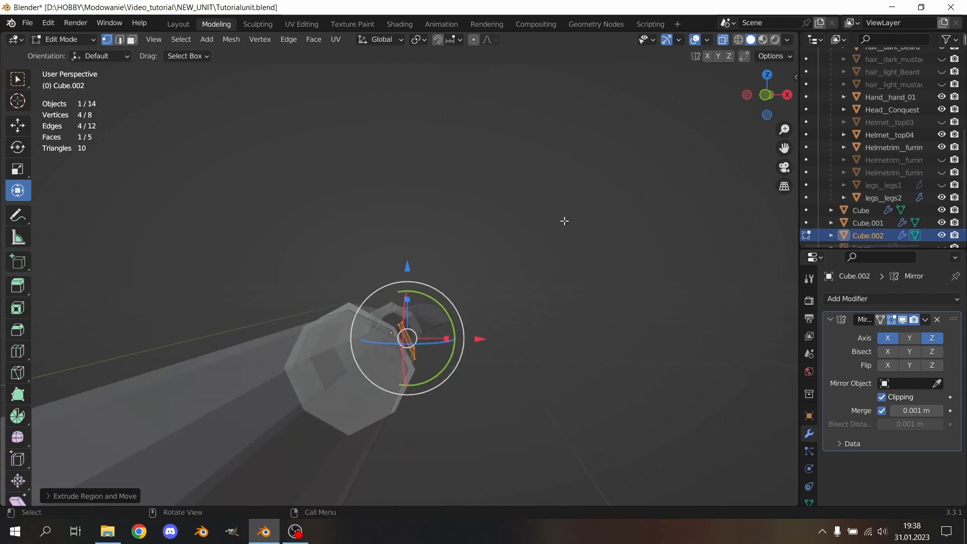
middle_click_drag(565, 221, 376, 324)
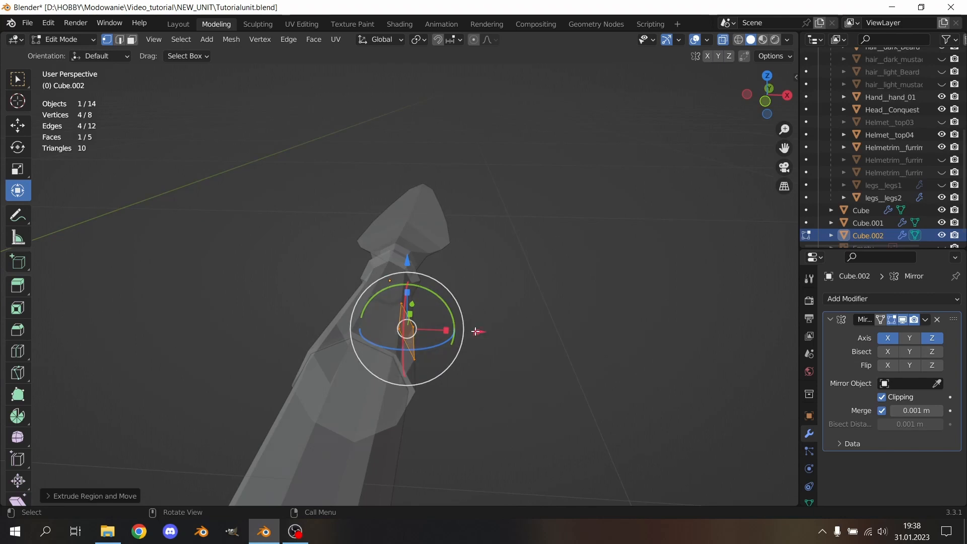
left_click_drag(478, 331, 570, 336)
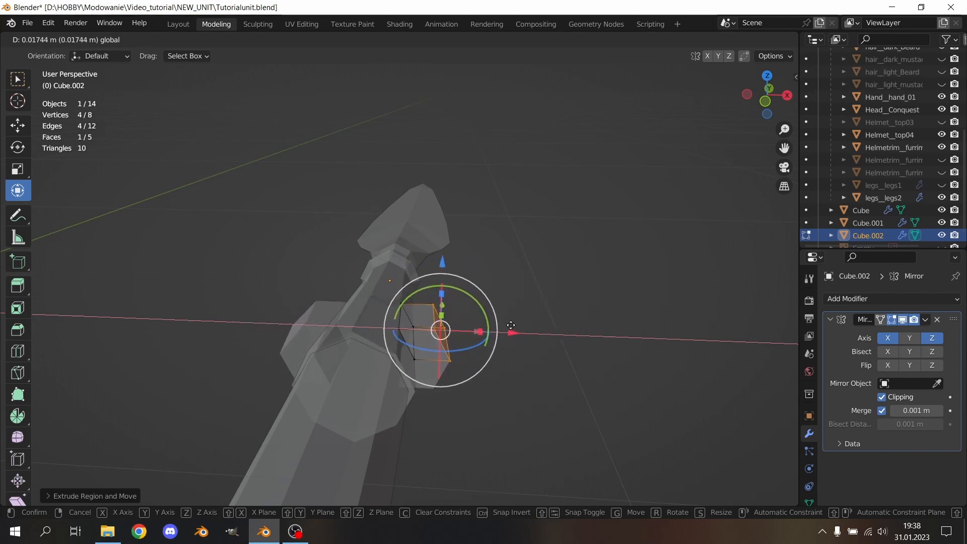
left_click(509, 327)
left_click(538, 268)
middle_click_drag(537, 267, 537, 296, "shift")
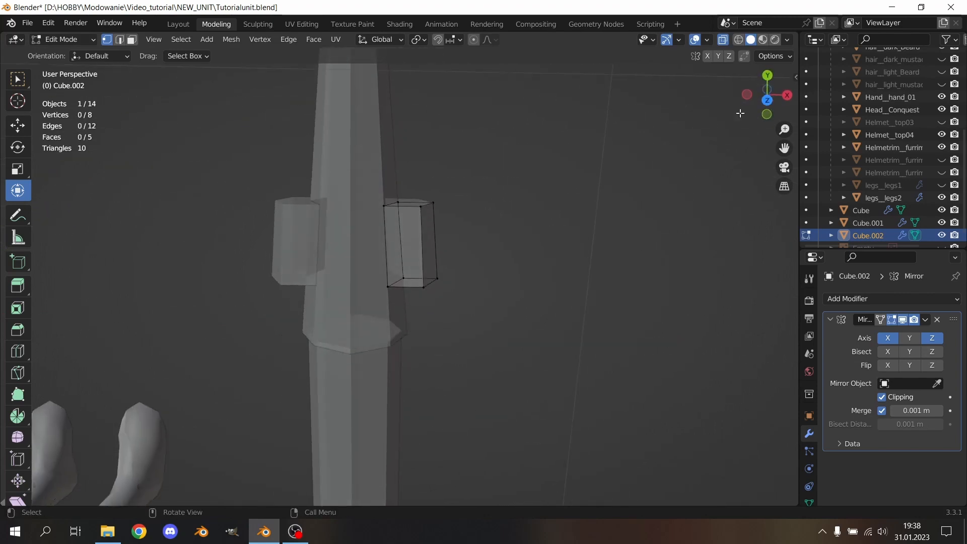
Step: Show the spear reference image behind the side wing in top orthographic view
left_click(767, 101)
scroll(676, 147, "down", 2)
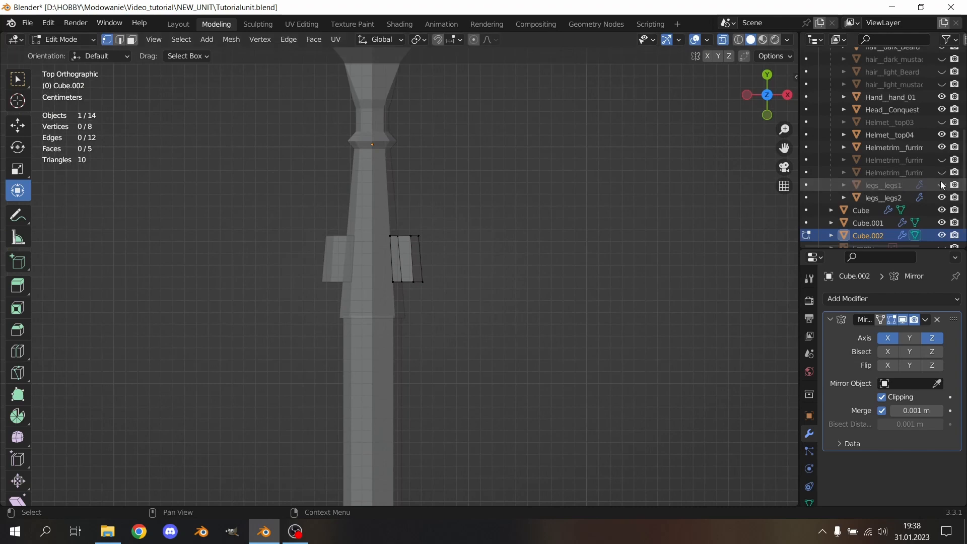
scroll(944, 186, "down", 1)
left_click(941, 235)
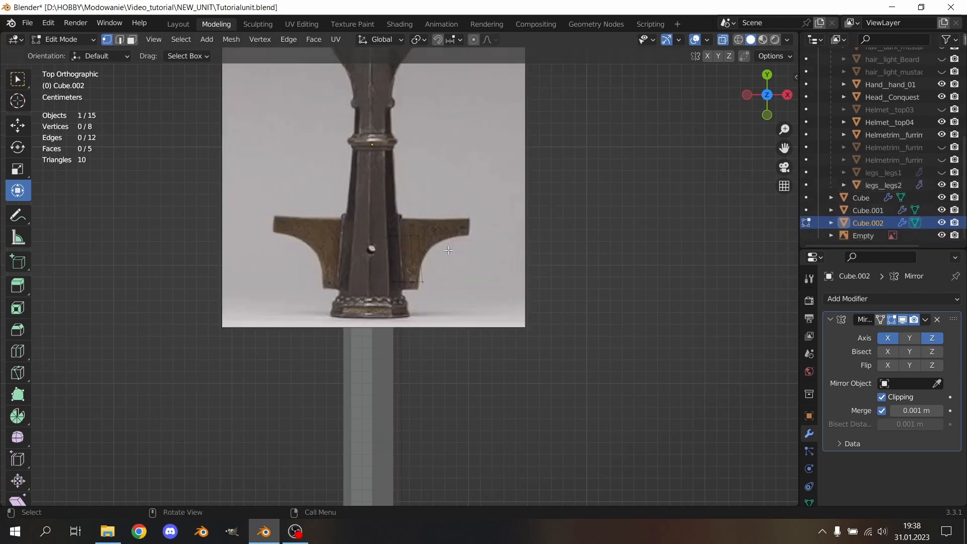
scroll(449, 250, "up", 5)
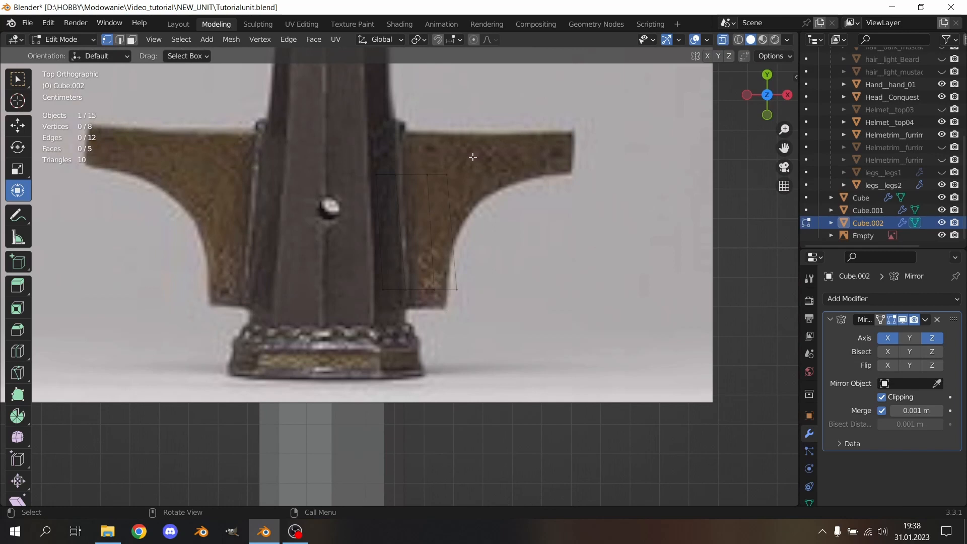
left_click(428, 176)
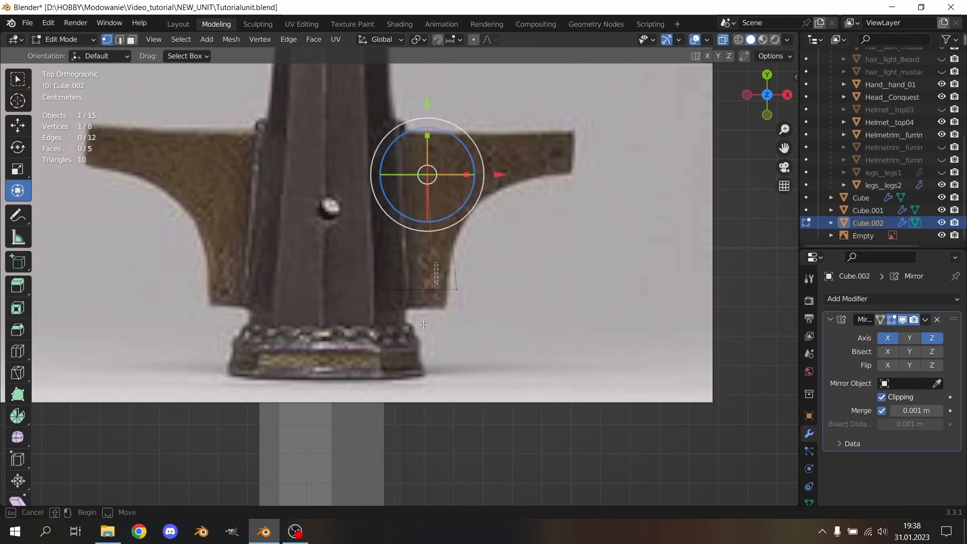
left_click_drag(423, 325, 416, 286, "shift")
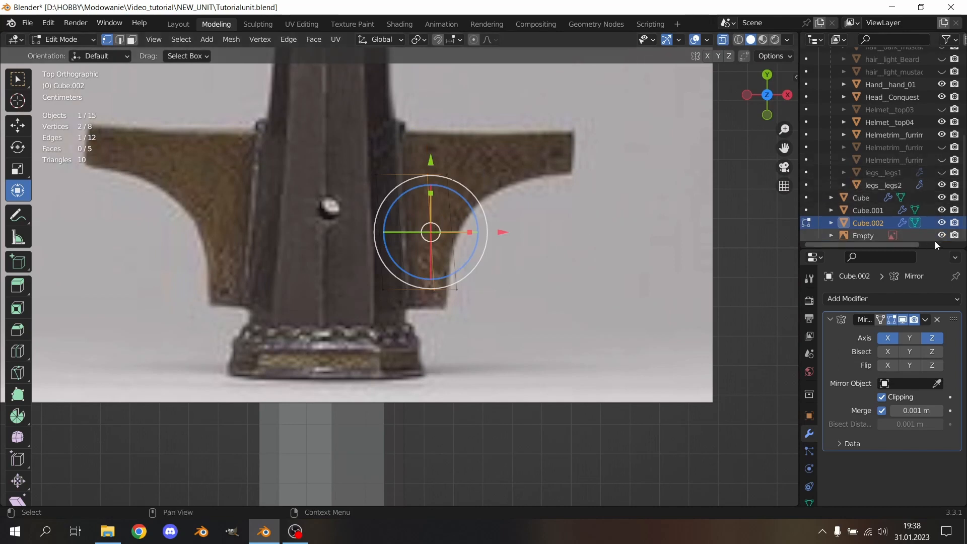
scroll(519, 192, "up", 2)
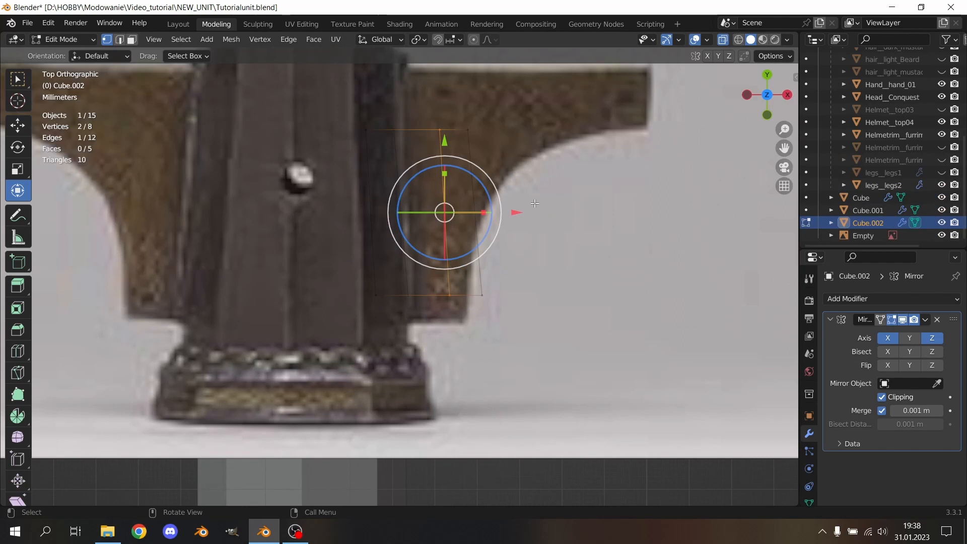
middle_click_drag(542, 157, 546, 138)
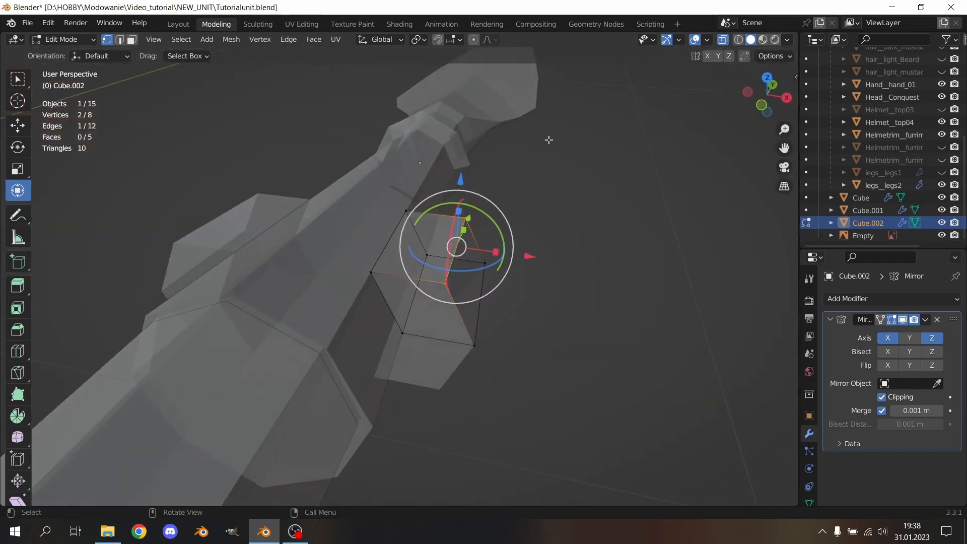
key("b")
left_click_drag(474, 344, 432, 361)
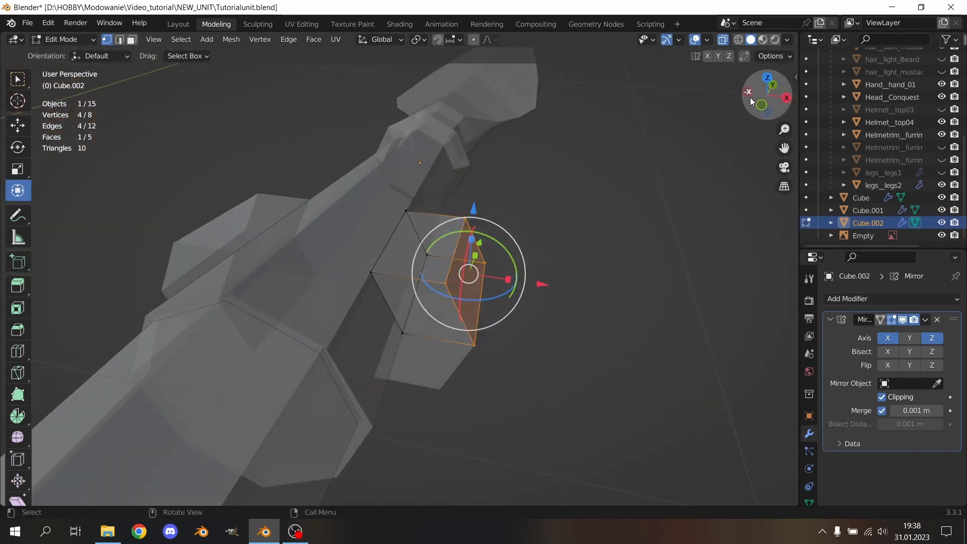
Step: Align the two upper outer vertices of the side wing by scaling them to 0 along X
left_click(767, 78)
left_click_drag(532, 97, 418, 150)
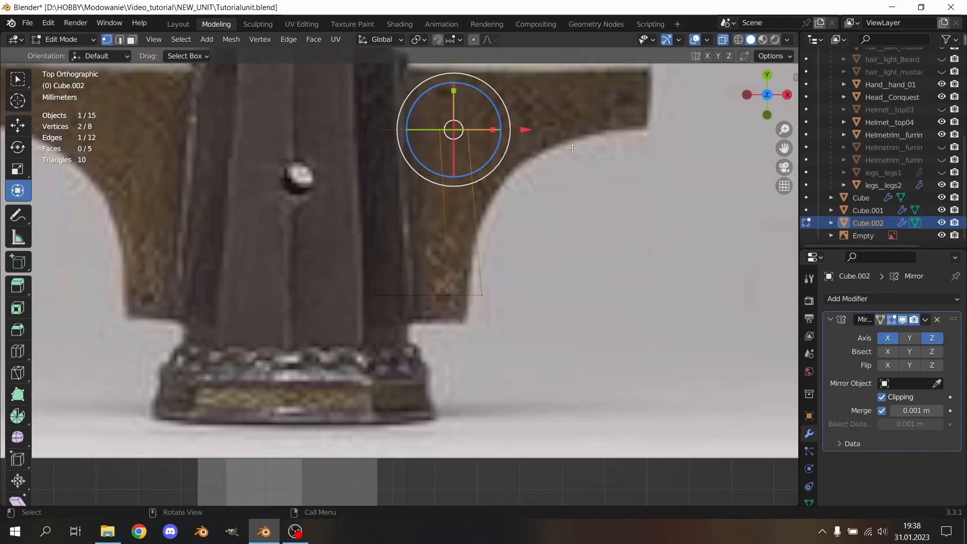
key("s")
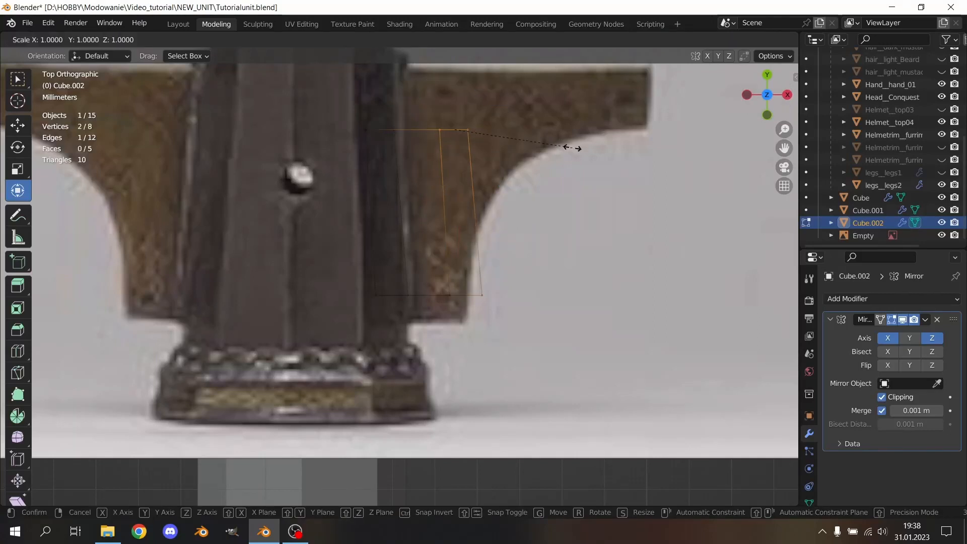
key("x")
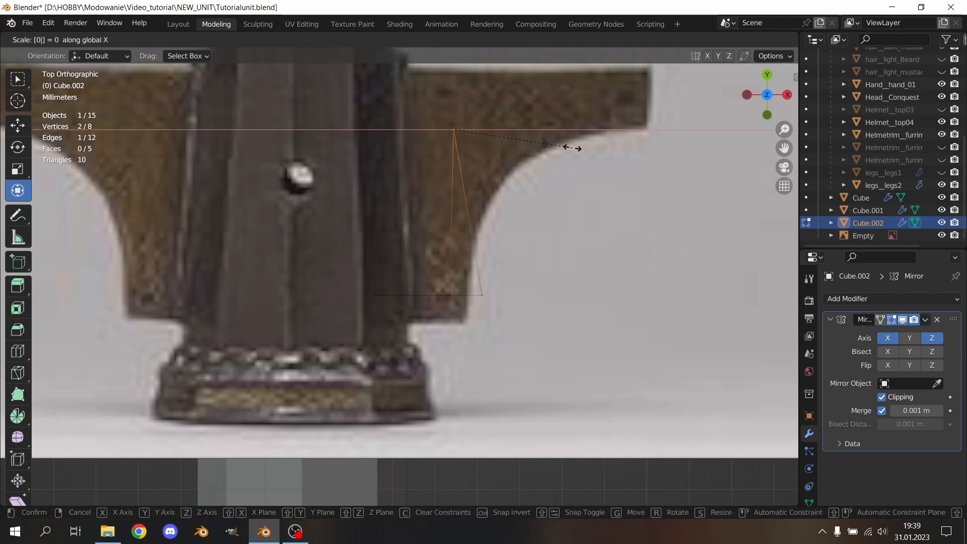
key("Return")
Step: Align the two lower outer vertices of the side wing by scaling them to 0 along X
middle_click_drag(567, 239, 676, 244)
key("b")
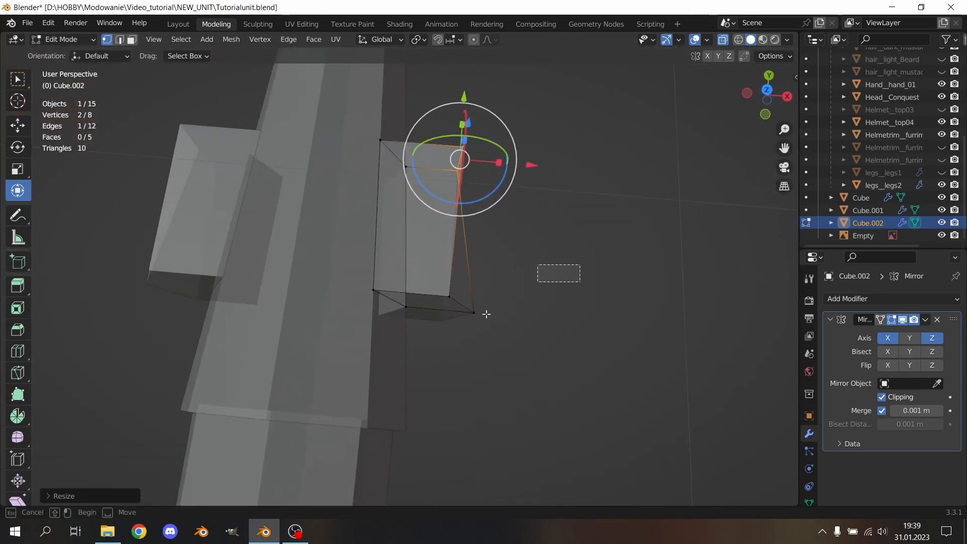
left_click_drag(486, 314, 443, 289)
left_click(765, 93)
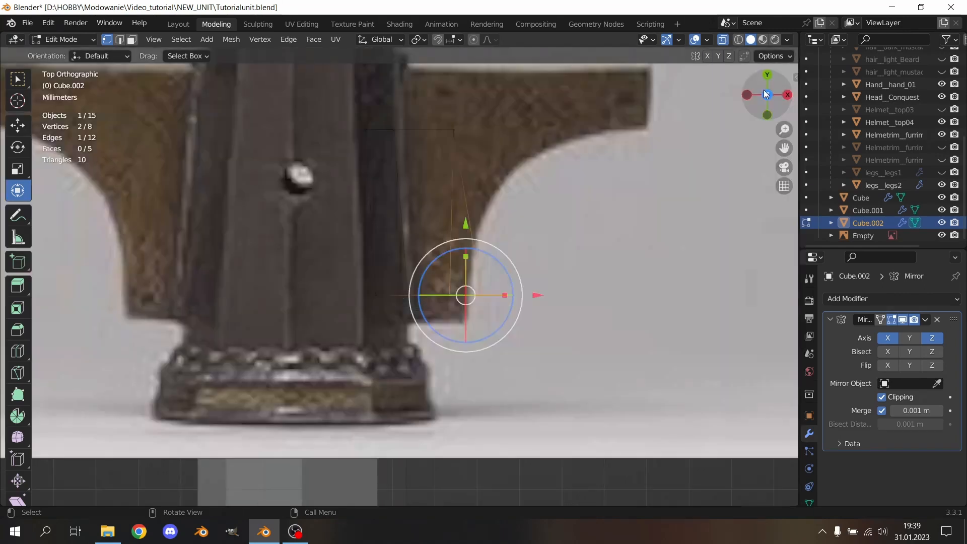
key("s")
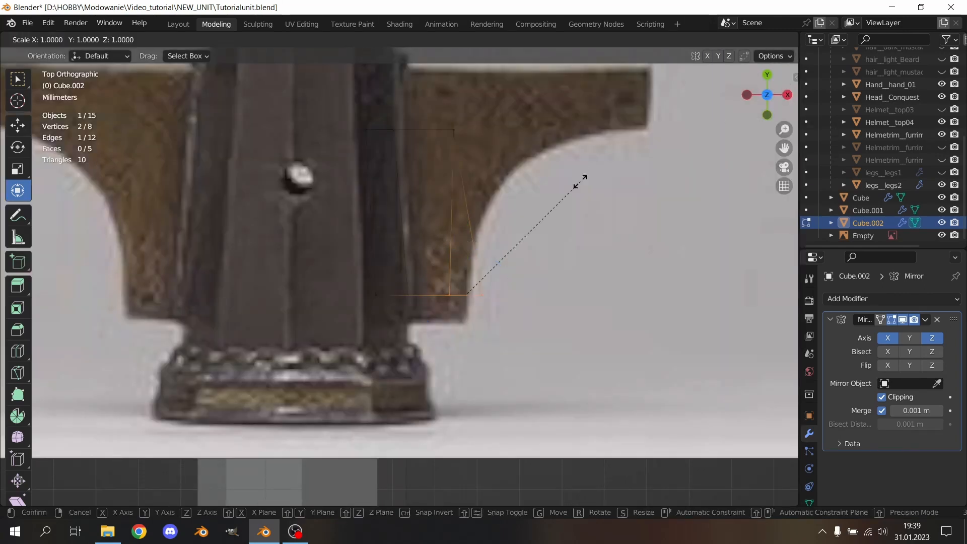
key("x")
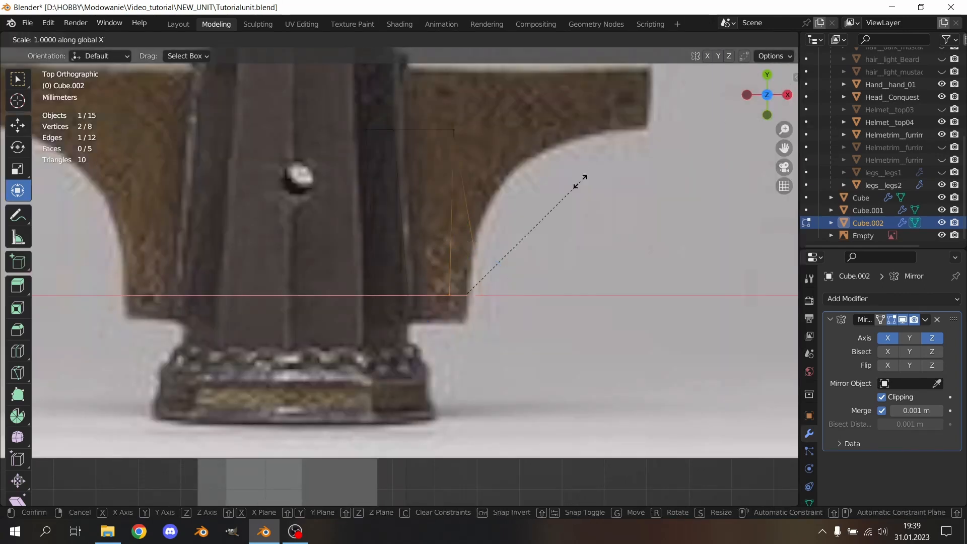
key("Return")
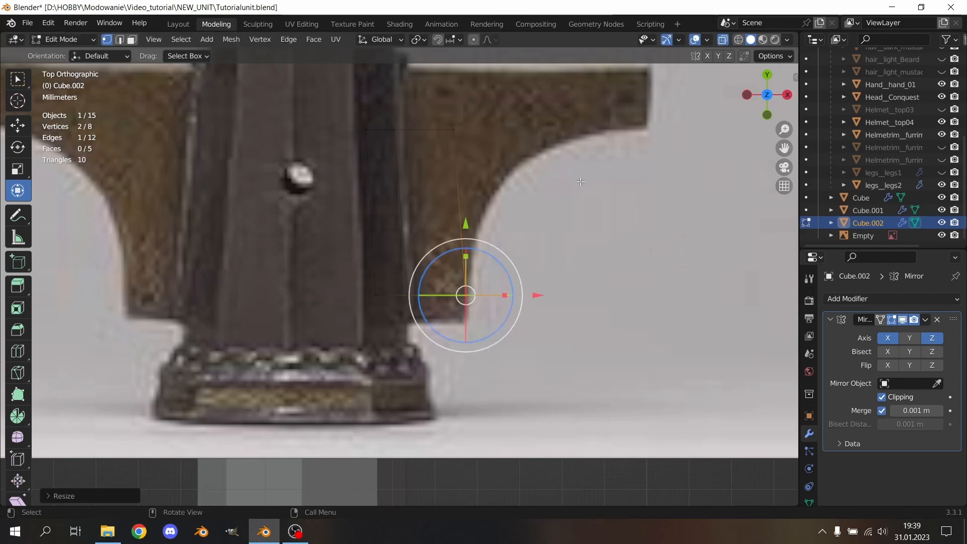
key("alt+a")
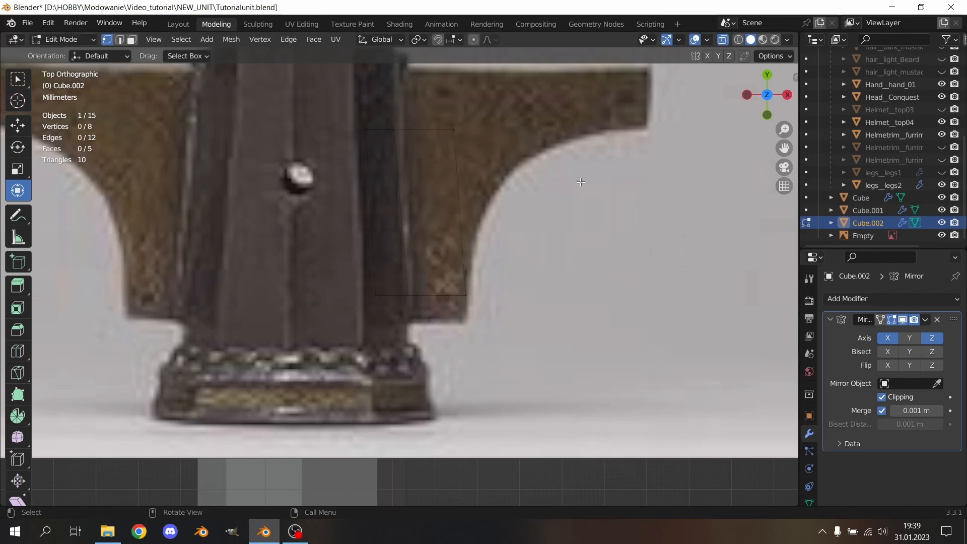
Step: Flatten the wing's whole outer face into a straight vertical plane by scaling its four vertices to 0 along X
middle_click_drag(519, 118, 796, 69)
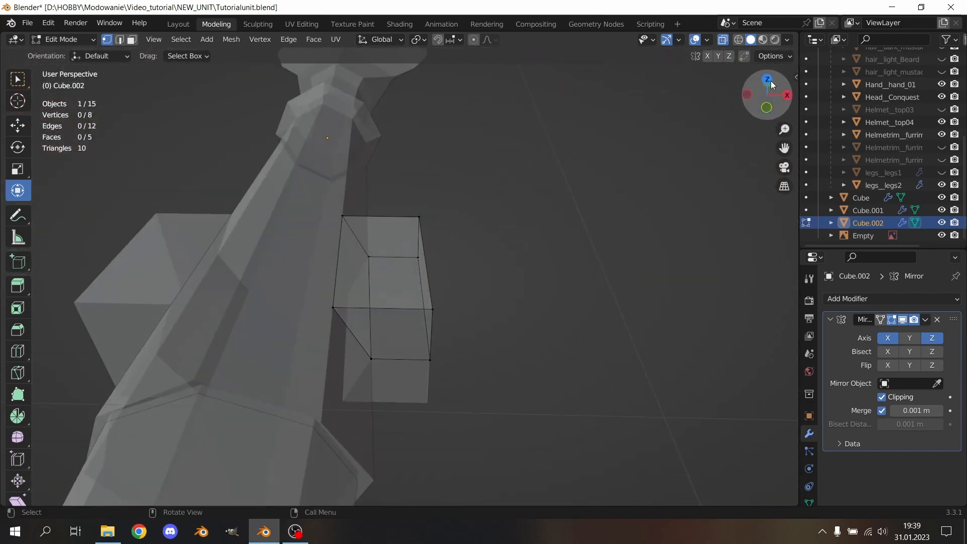
left_click(768, 78)
left_click_drag(526, 111, 392, 394)
left_click(630, 244)
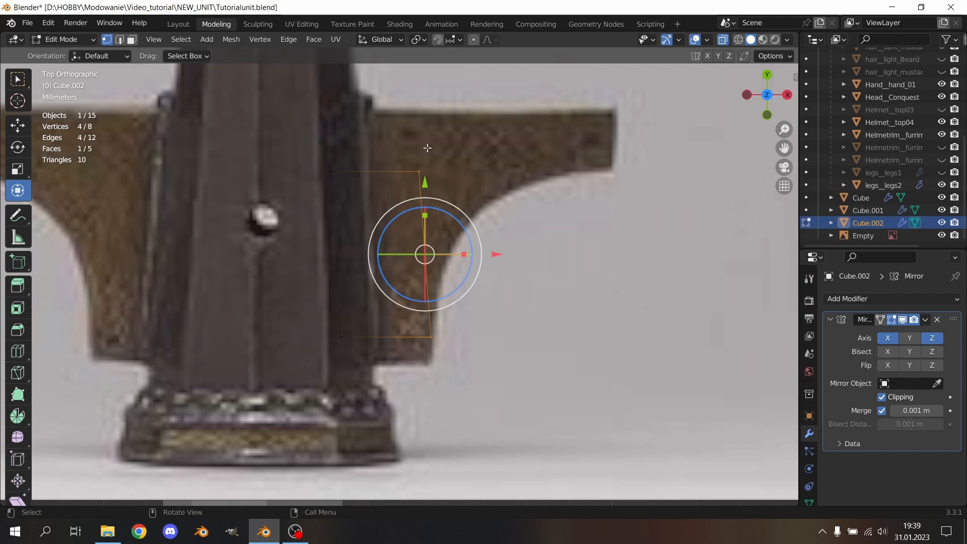
key("s")
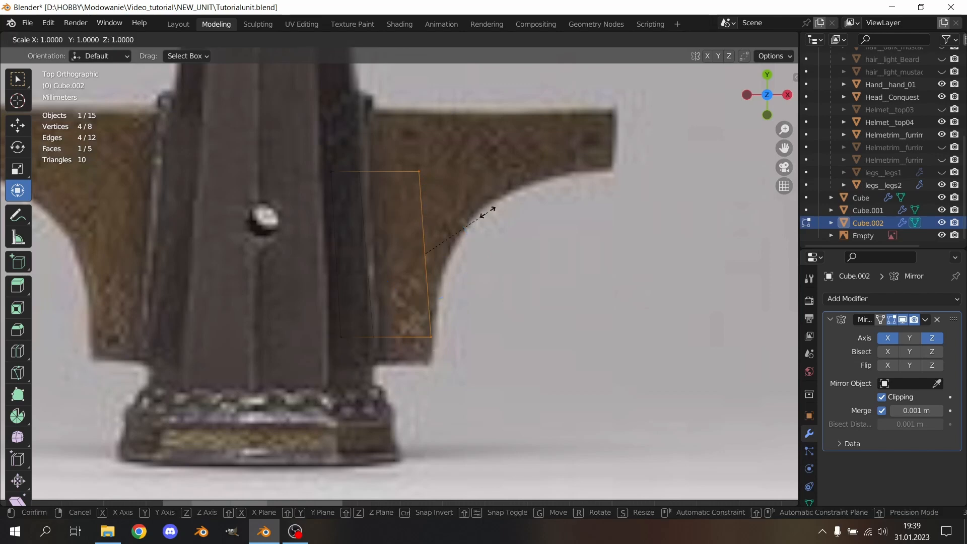
key("x")
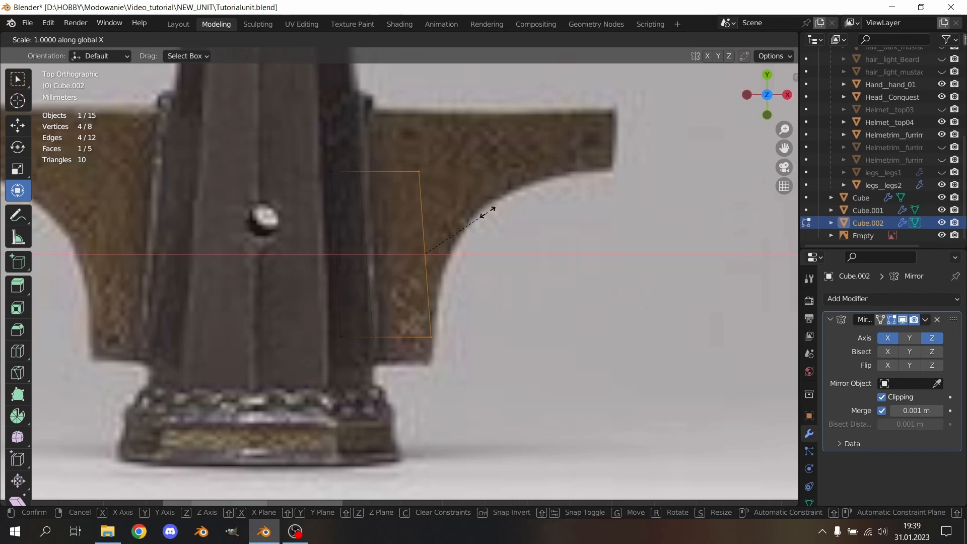
key("Return")
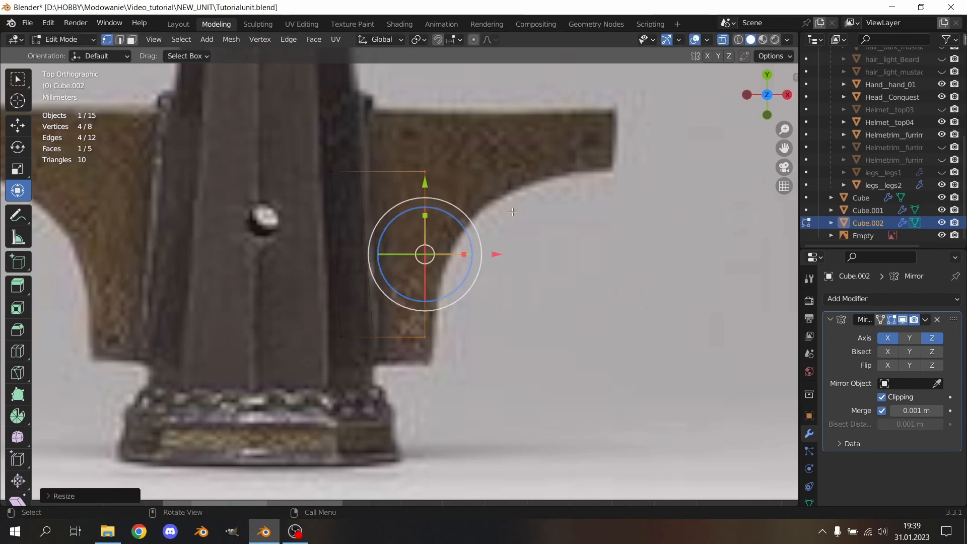
left_click(486, 217)
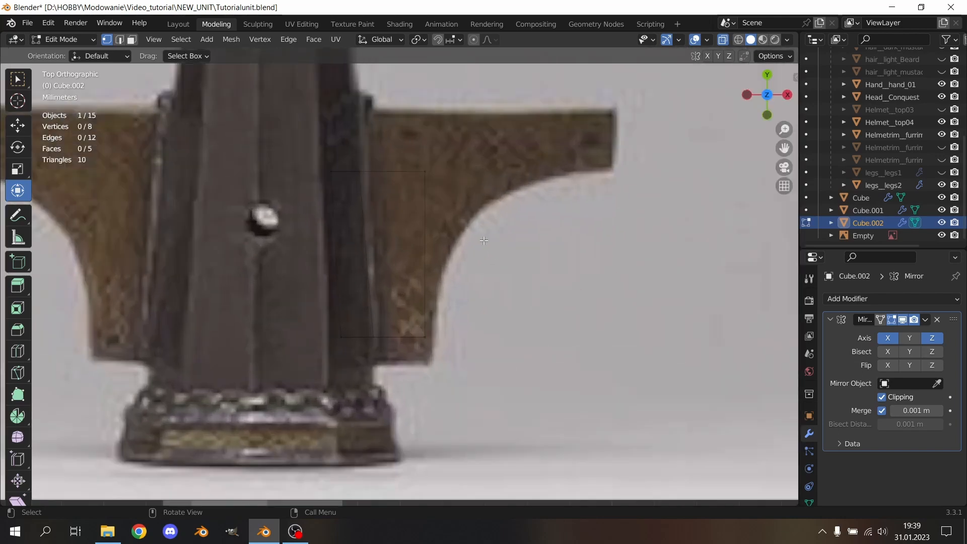
Step: Hide the reference image and return to top orthographic view of the side wing
middle_click_drag(483, 240, 554, 211)
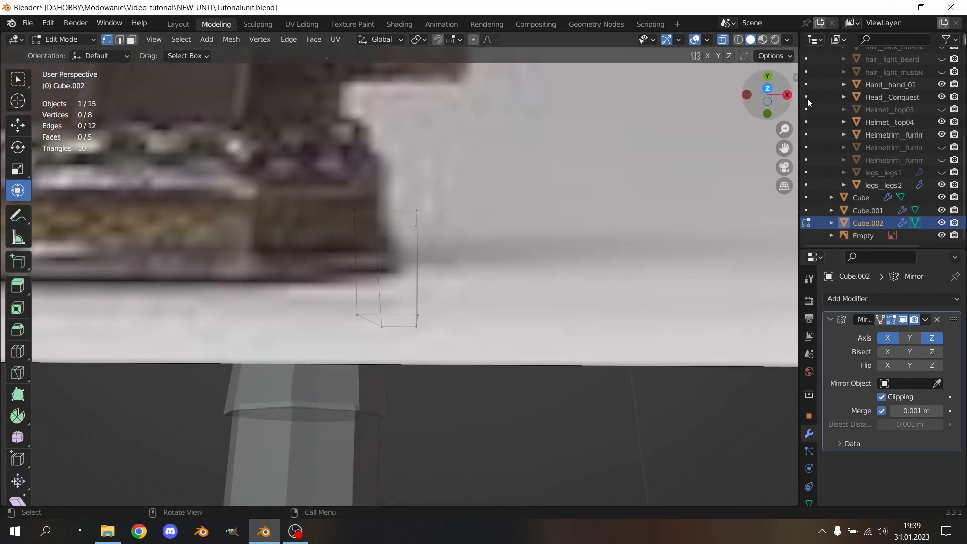
left_click(942, 235)
middle_click_drag(474, 129, 478, 126)
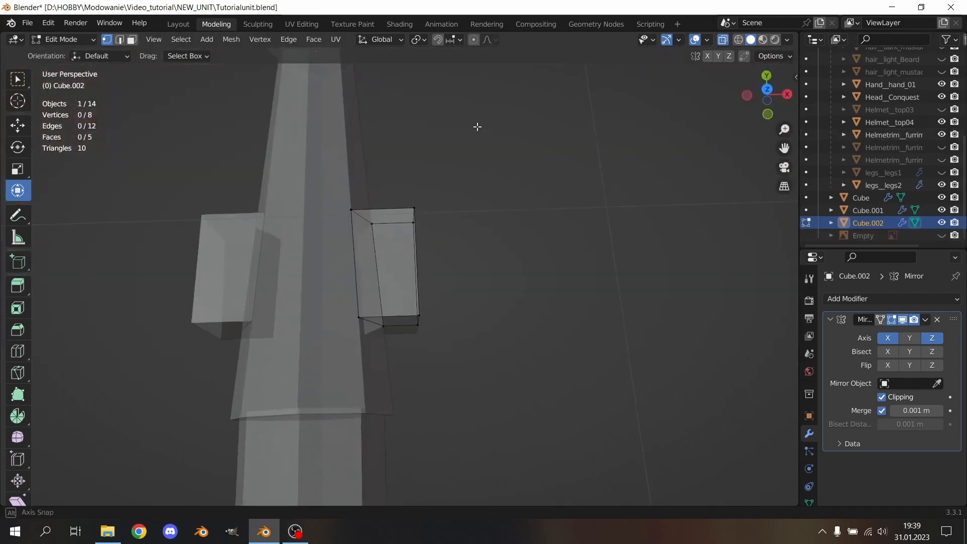
left_click(767, 91)
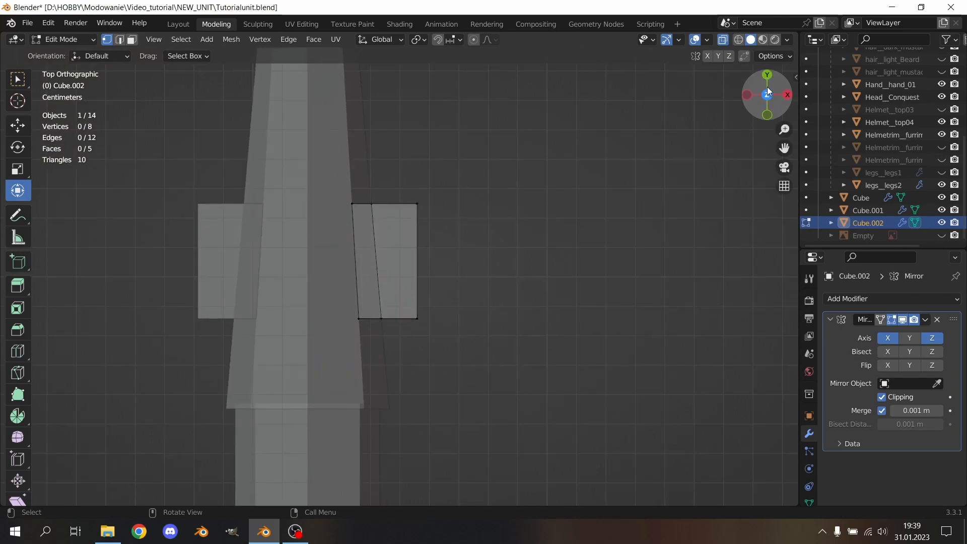
Step: Extrude the wing's outer face and move the new end outward along X
left_click_drag(516, 142, 402, 377)
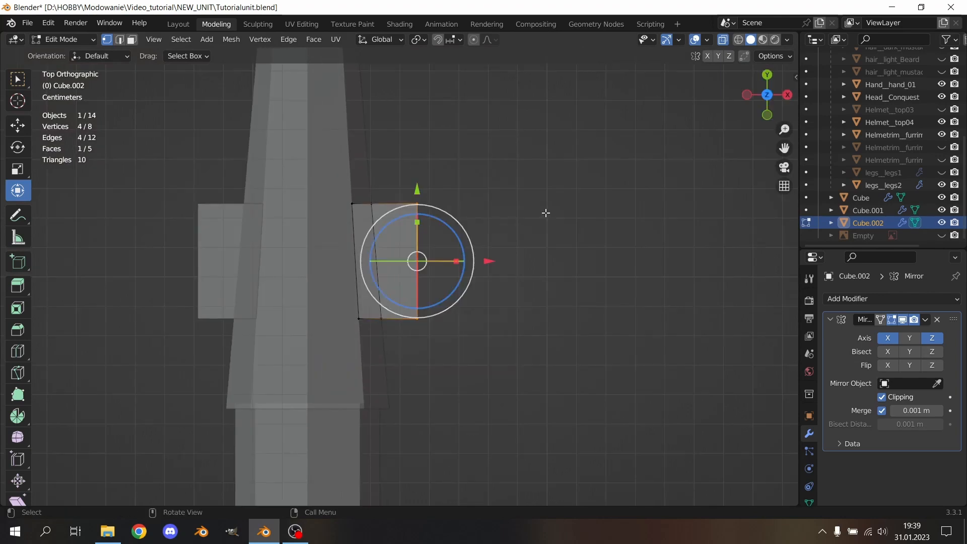
middle_click_drag(547, 213, 530, 237, "shift")
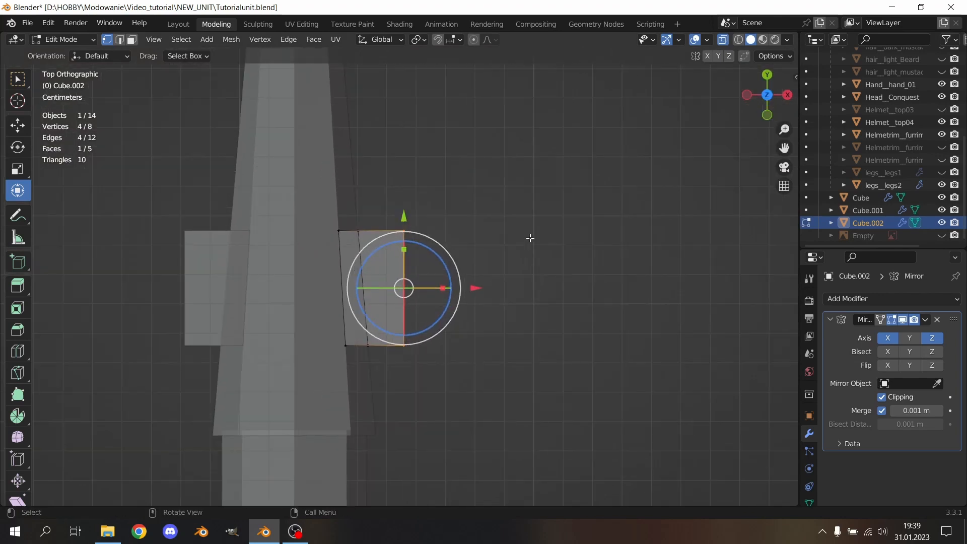
key("e")
right_click(581, 222)
left_click_drag(474, 288, 502, 288)
Step: Raise the lower edge of the extruded end along Y and pull the end face slightly back inward along X
left_click_drag(567, 316, 431, 313)
left_click_drag(495, 180, 424, 241, "shift")
left_click_drag(503, 272, 488, 273)
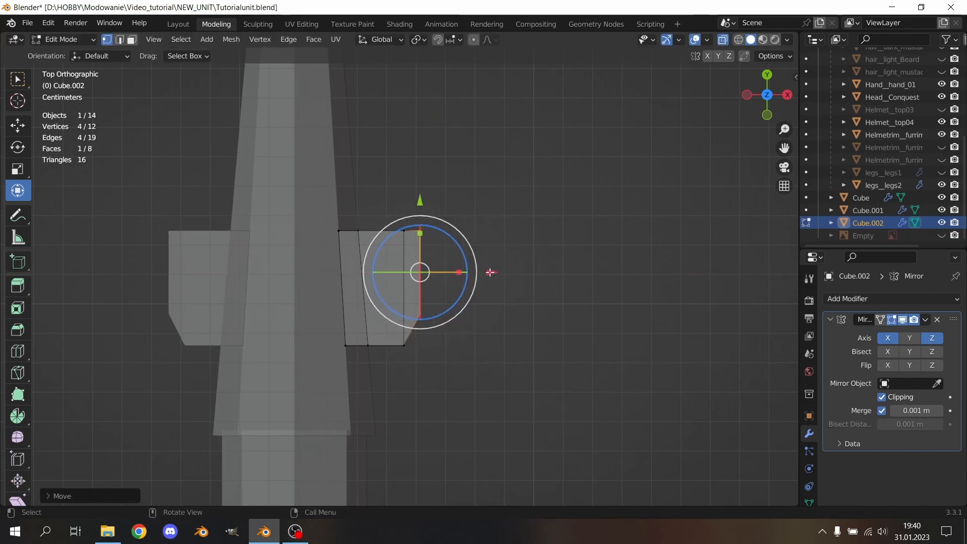
left_click(513, 184)
Step: Extrude the wing's end face outward along X into a short second section and raise its lower edge along Y
left_click_drag(518, 184, 412, 341)
key("e")
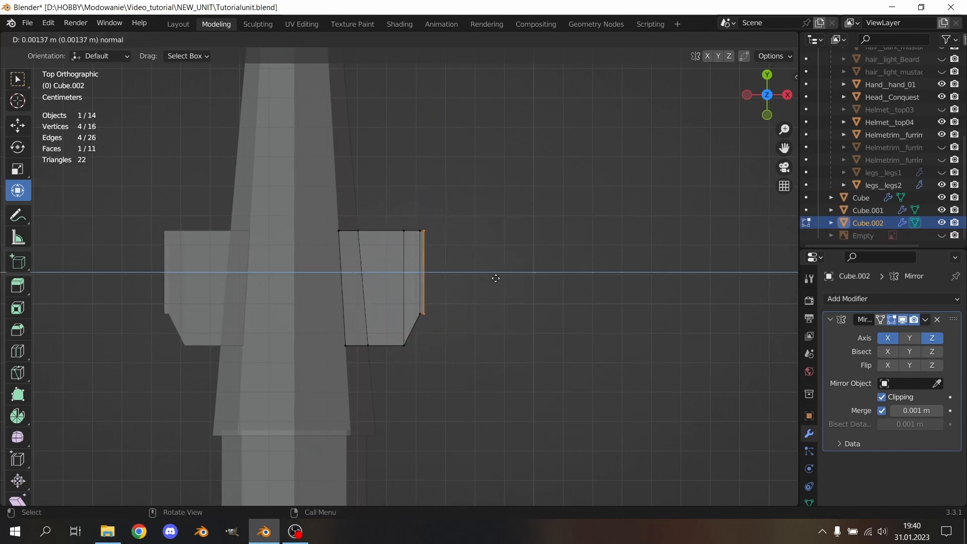
right_click(512, 274)
left_click_drag(497, 272, 513, 272)
left_click(540, 321)
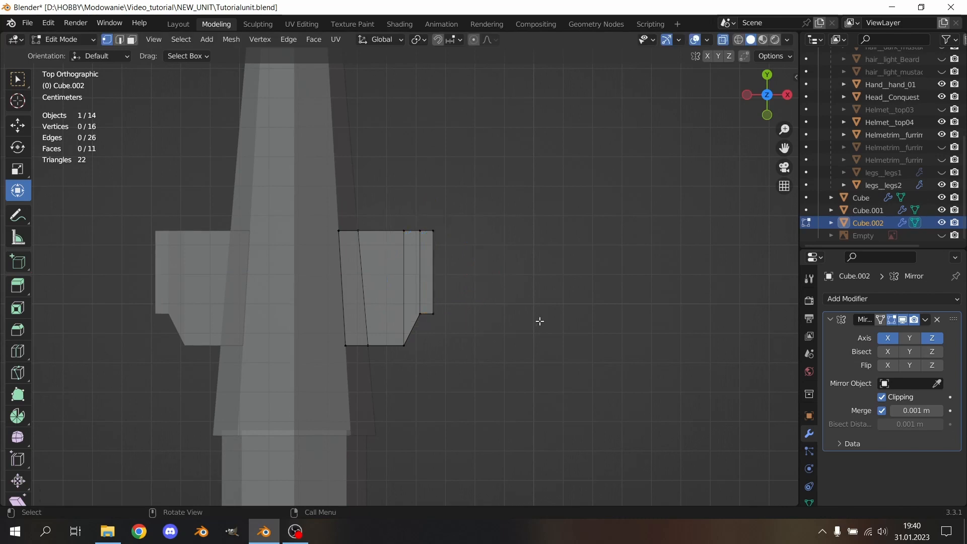
left_click_drag(431, 342, 430, 342)
left_click_drag(431, 242, 435, 228)
Step: Extrude a third, slightly wider section outward from the wing's end and raise its lower edge to continue the curved underside
left_click(500, 216)
left_click_drag(437, 318, 426, 334)
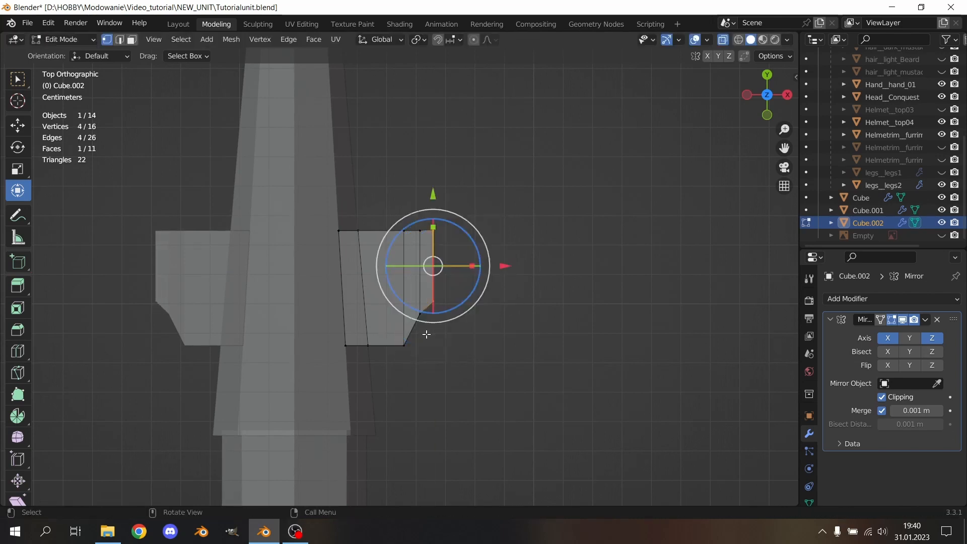
key("e")
right_click(461, 229)
left_click_drag(508, 264, 529, 265)
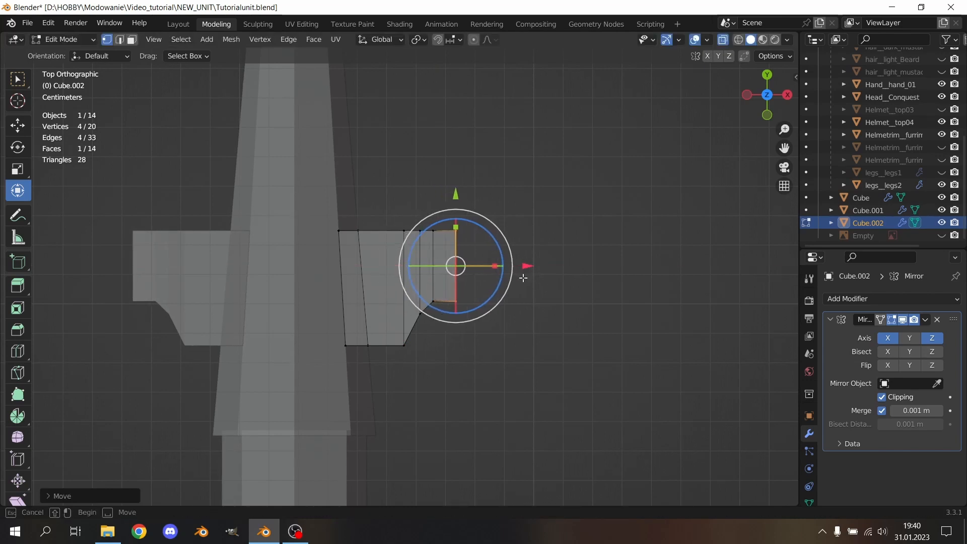
left_click_drag(457, 338, 455, 337)
left_click_drag(462, 231, 466, 219)
Step: Extrude the wing's end face once more and move it outward along X to form a straight tip
left_click_drag(545, 208, 484, 272)
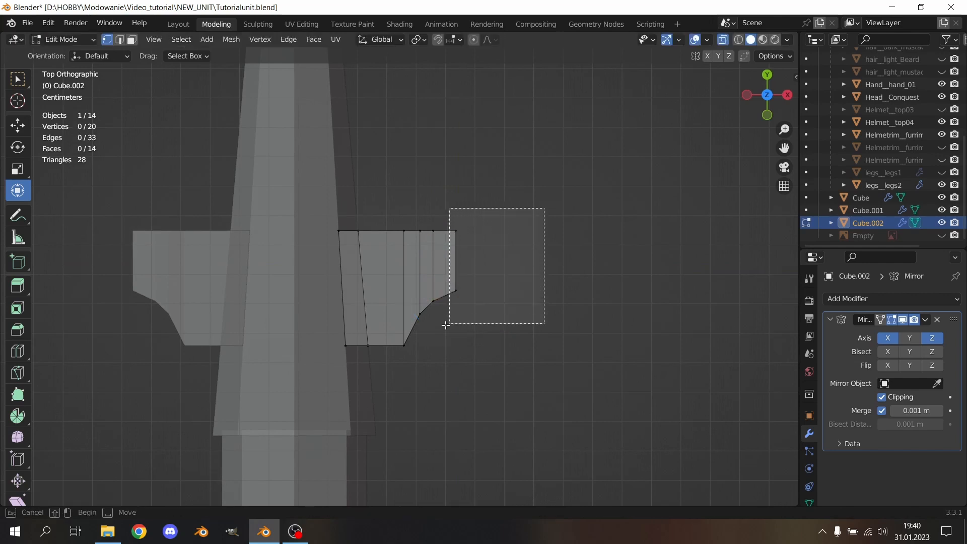
left_click_drag(446, 325, 445, 326)
key("e")
right_click(501, 273)
left_click_drag(527, 260, 562, 260)
left_click(573, 174)
scroll(477, 171, "down", 8)
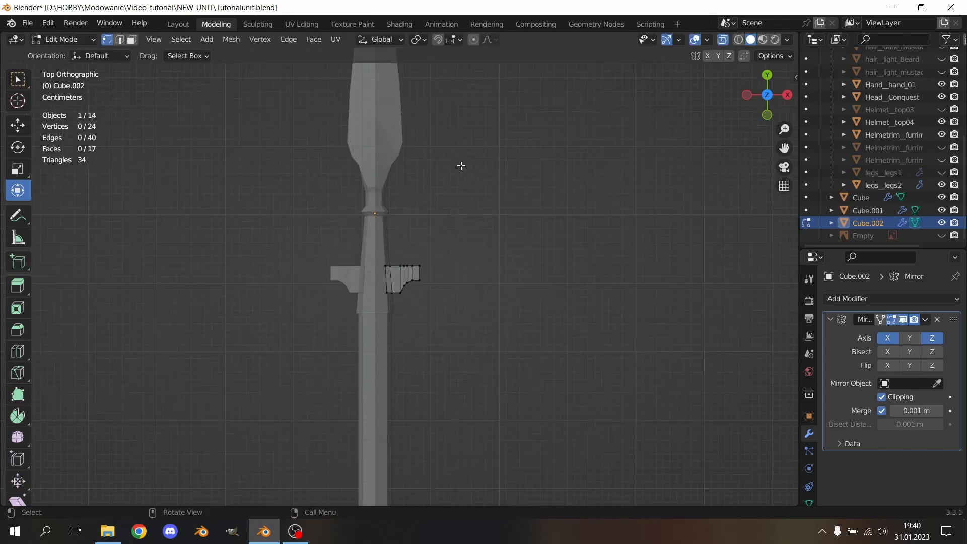
Step: Move the wing's end face slightly further outward along X to lengthen the tip
scroll(464, 237, "up", 5)
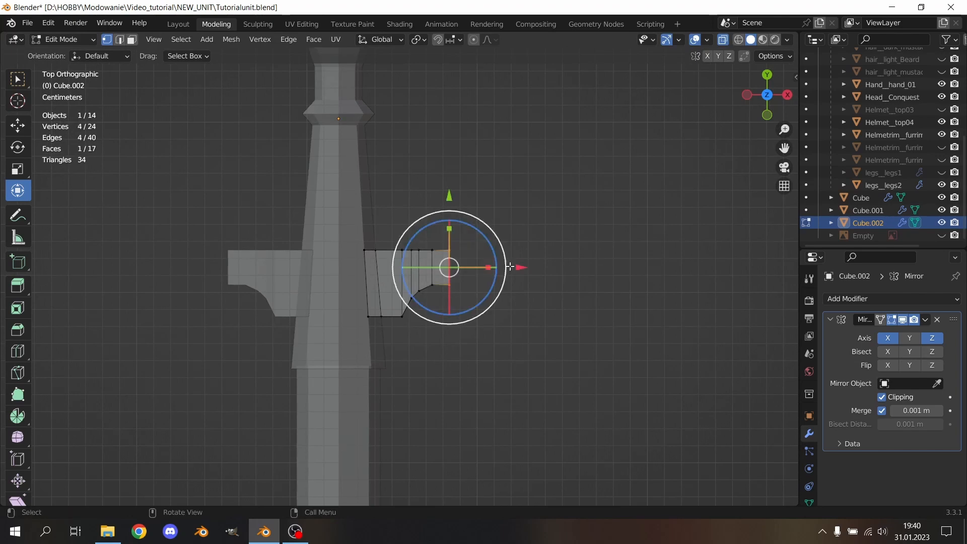
left_click_drag(521, 267, 534, 266)
left_click(580, 284)
Step: Lower the wing's upper vertices outside the root along Z in two passes, leaving the innermost of them out of the second
mouse_move(580, 286)
middle_mouse_down()
mouse_move(548, 225)
mouse_move(534, 157)
mouse_move(558, 144)
mouse_move(281, 140)
mouse_move(272, 177)
mouse_move(302, 177)
mouse_move(350, 207)
mouse_move(342, 206)
mouse_move(368, 191)
middle_mouse_up()
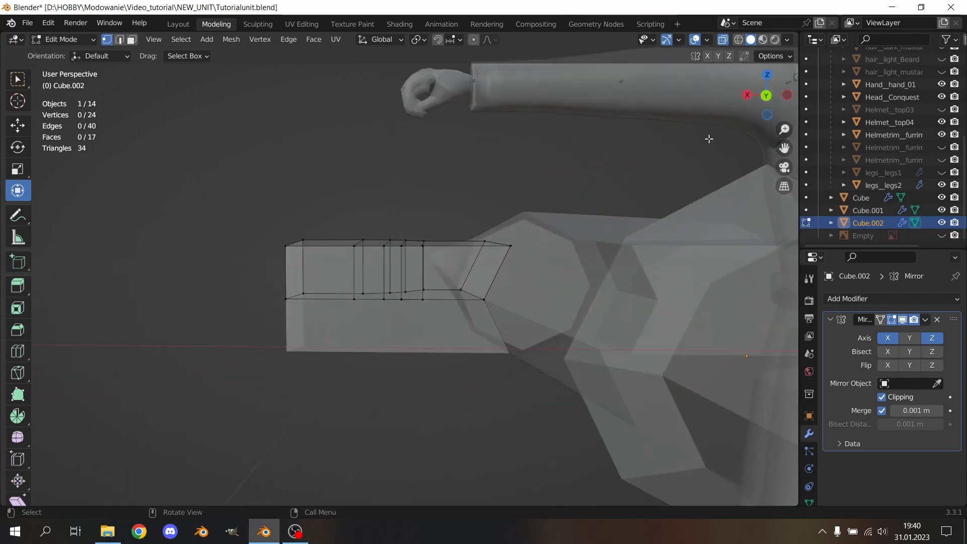
left_click(767, 96)
scroll(429, 189, "up", 2)
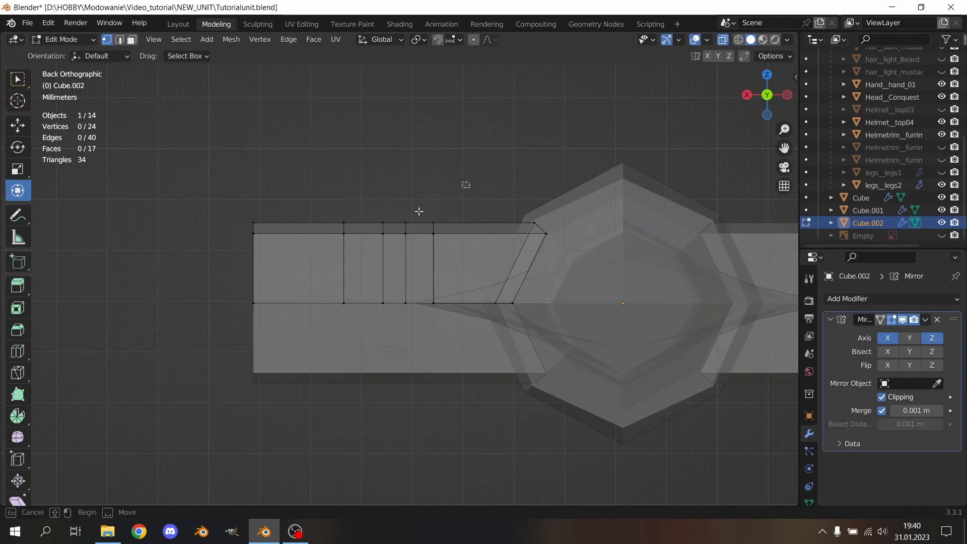
left_click_drag(467, 183, 232, 255)
left_click_drag(365, 154, 365, 181)
left_click(431, 159)
left_click_drag(429, 183, 243, 261)
left_click_drag(351, 176, 346, 185)
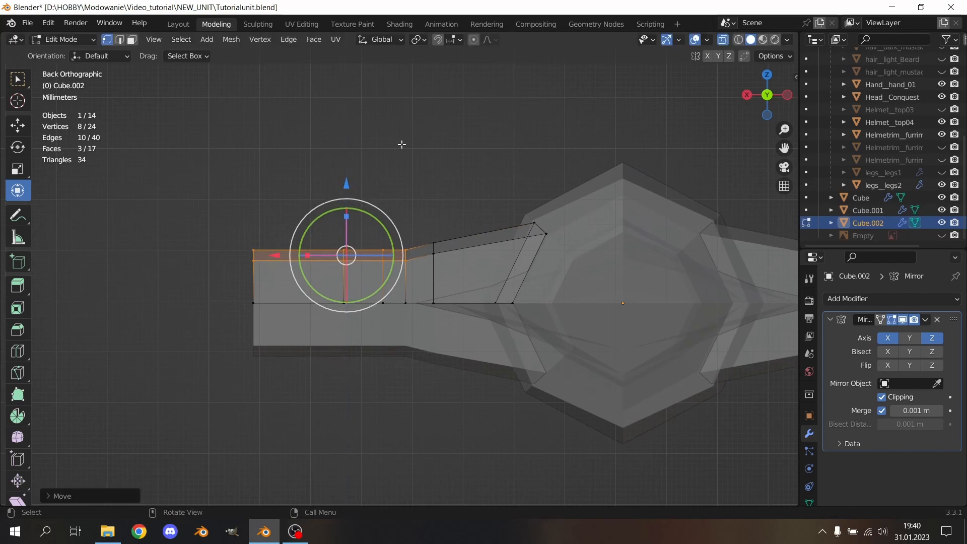
Step: Lower progressively smaller groups of the wing's outer upper vertices along Z to taper its thickness toward the tip
left_click(386, 178)
left_click_drag(392, 220, 290, 268)
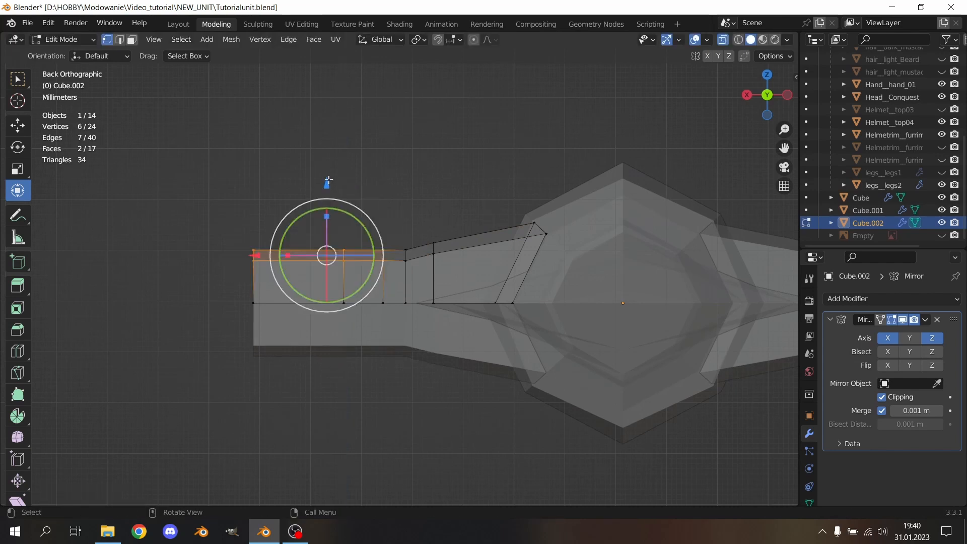
left_click_drag(328, 181, 244, 272)
left_click(391, 160)
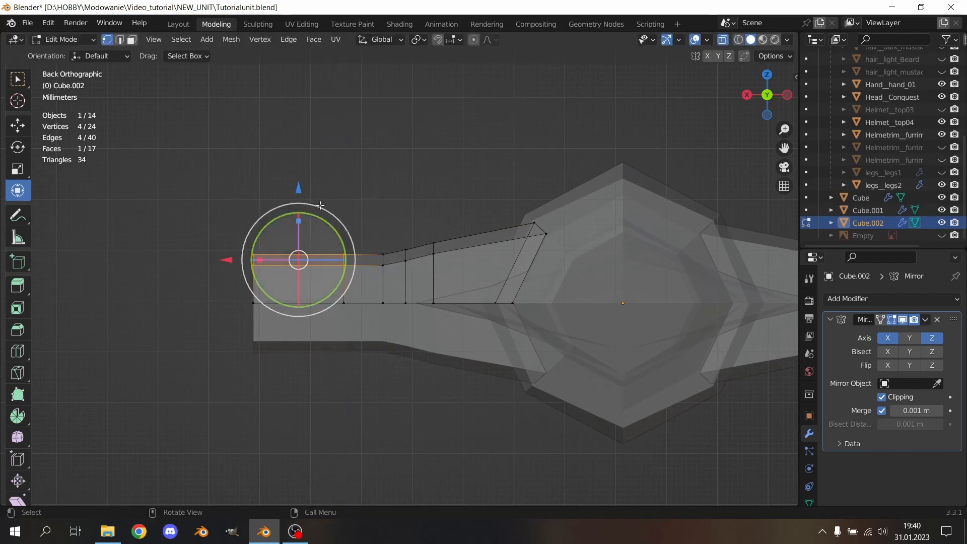
left_click_drag(299, 193, 214, 282)
left_click(326, 168)
left_click_drag(253, 194, 260, 197)
left_click(330, 171)
Step: Switch to the Layout workspace and inspect the spear with its finished side wings
scroll(332, 172, "down", 2)
middle_click_drag(332, 172, 456, 178)
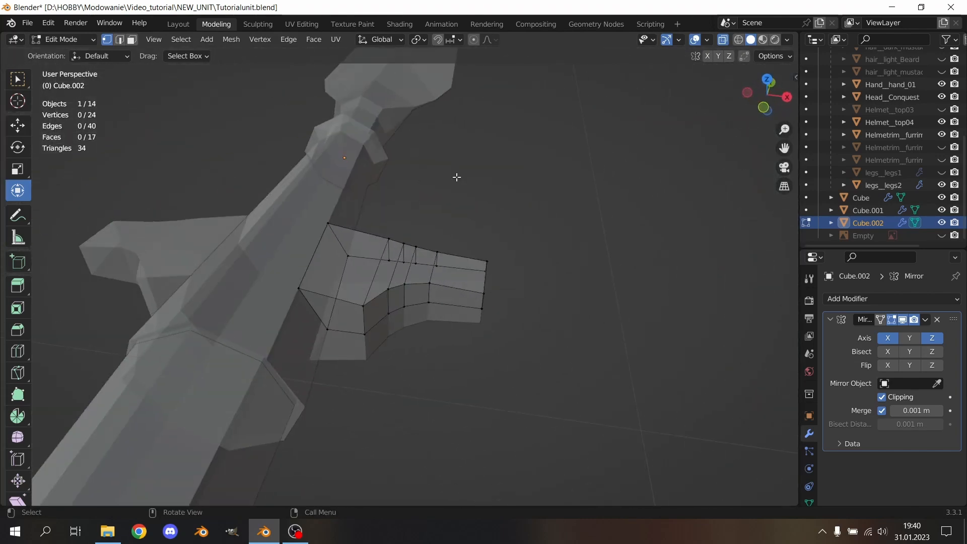
left_click(175, 24)
left_click(296, 165)
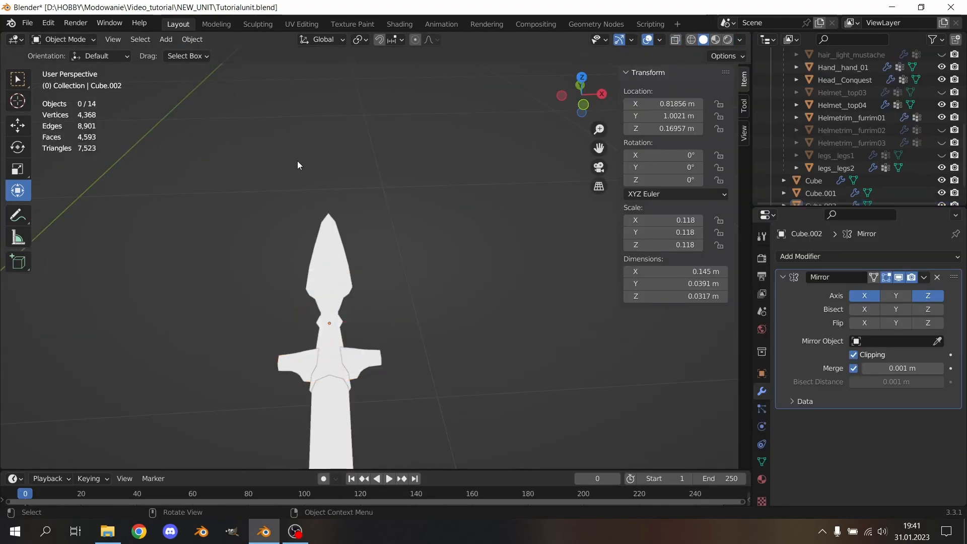
middle_click_drag(295, 165, 377, 211)
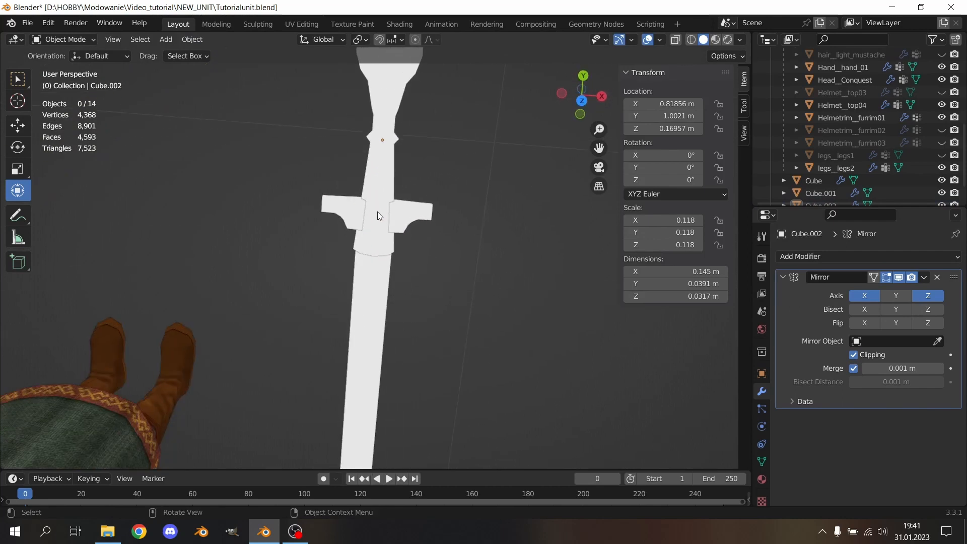
scroll(376, 211, "down", 13)
scroll(432, 270, "up", 10)
middle_click_drag(431, 271, 531, 172, "shift")
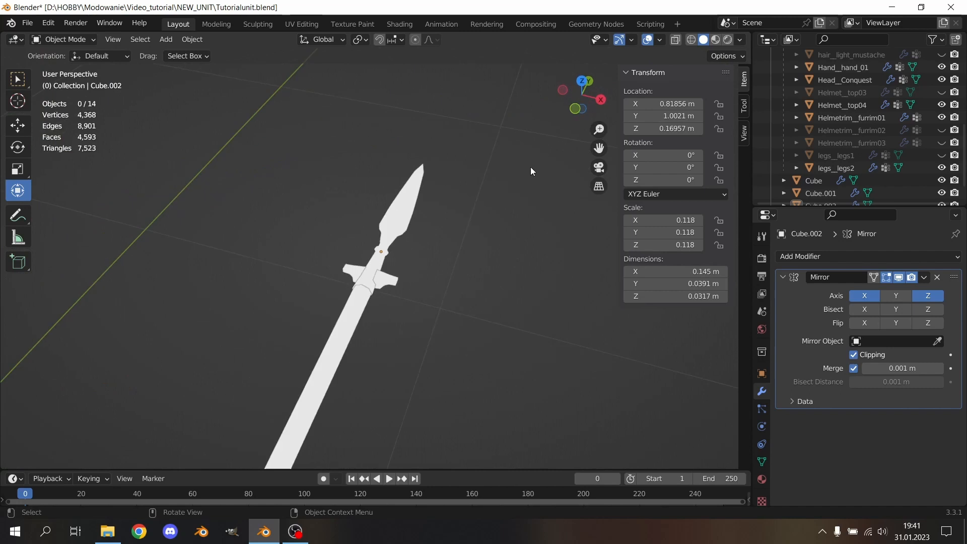
Step: Set the viewport's solid shading to Studio lighting with Single colour
left_click(740, 41)
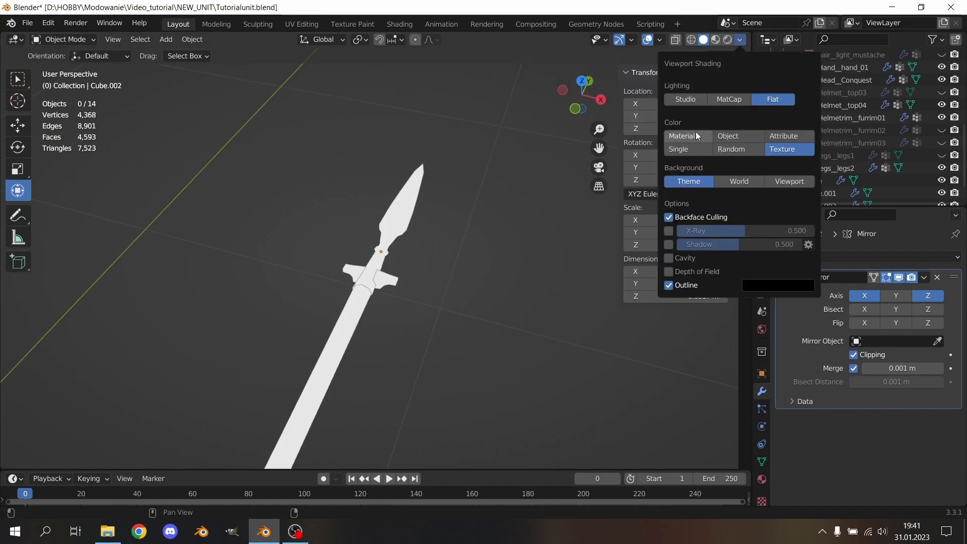
left_click(684, 102)
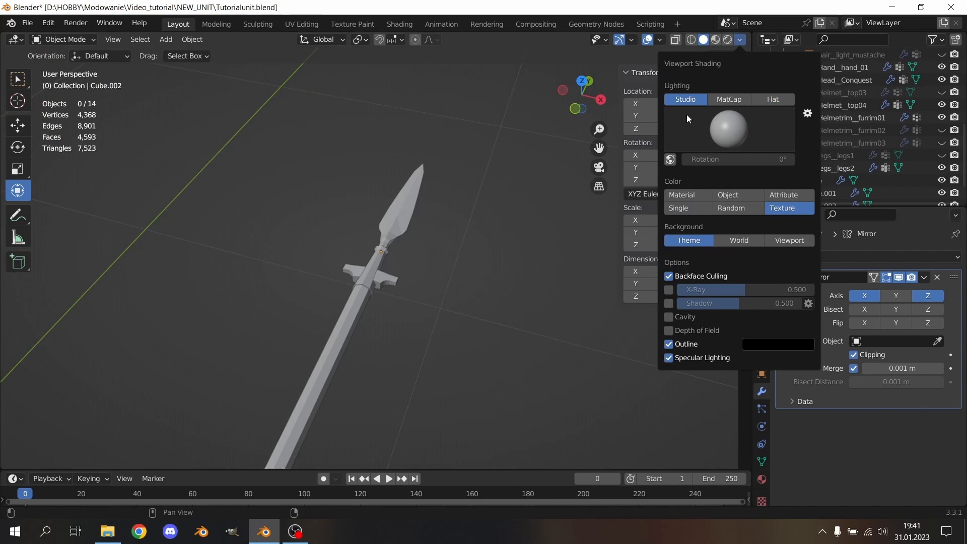
left_click(676, 206)
mouse_move(380, 134)
middle_mouse_down()
mouse_move(322, 134)
mouse_move(359, 169)
mouse_move(356, 220)
mouse_move(153, 138)
mouse_move(280, 130)
mouse_move(388, 181)
mouse_move(243, 293)
mouse_move(266, 306)
mouse_move(277, 259)
mouse_move(328, 263)
mouse_move(382, 210)
mouse_move(337, 262)
mouse_move(368, 272)
middle_mouse_up()
middle_click_drag(416, 336, 401, 278)
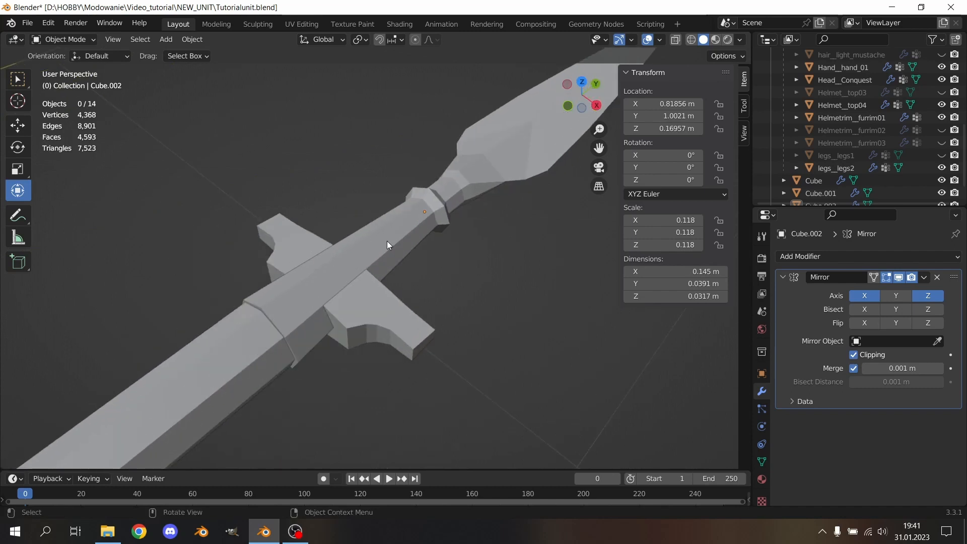
Step: Apply Shade Smooth to the spearhead, the side wings and the shaft
scroll(396, 243, "down", 4)
left_click(403, 253)
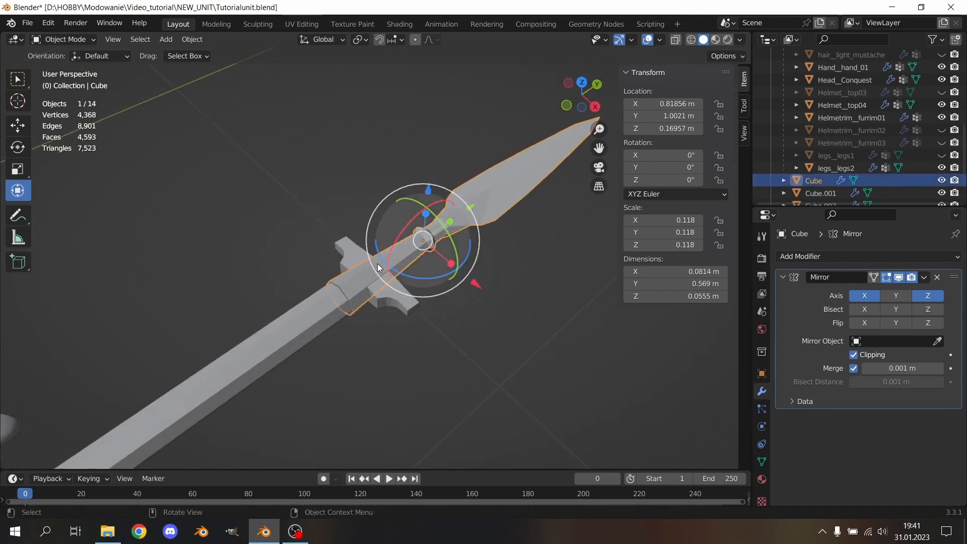
right_click(399, 258)
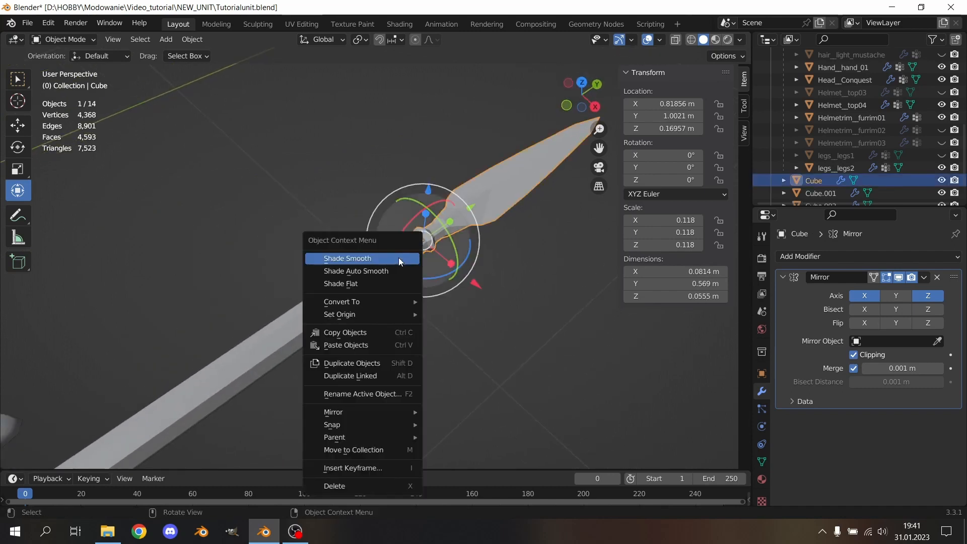
left_click(358, 261)
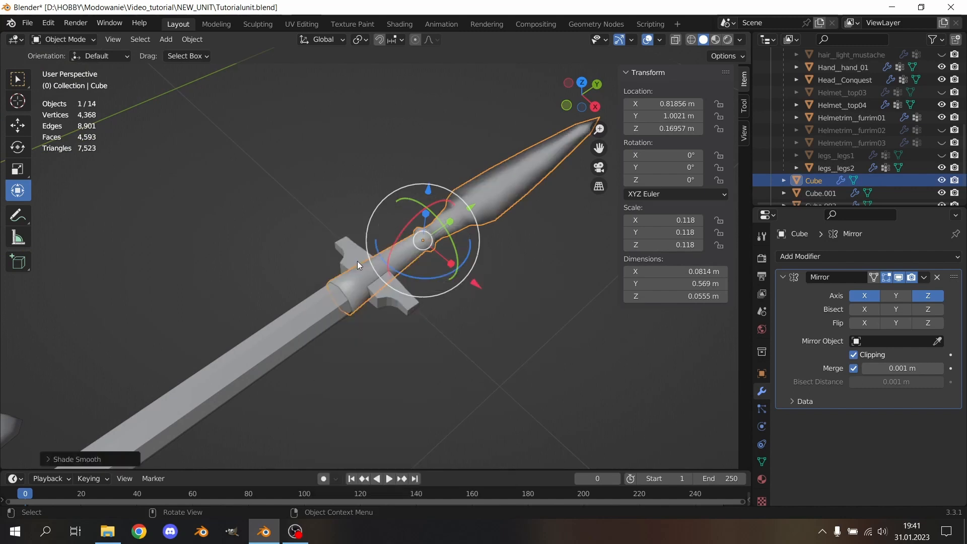
left_click(385, 301)
right_click(389, 294)
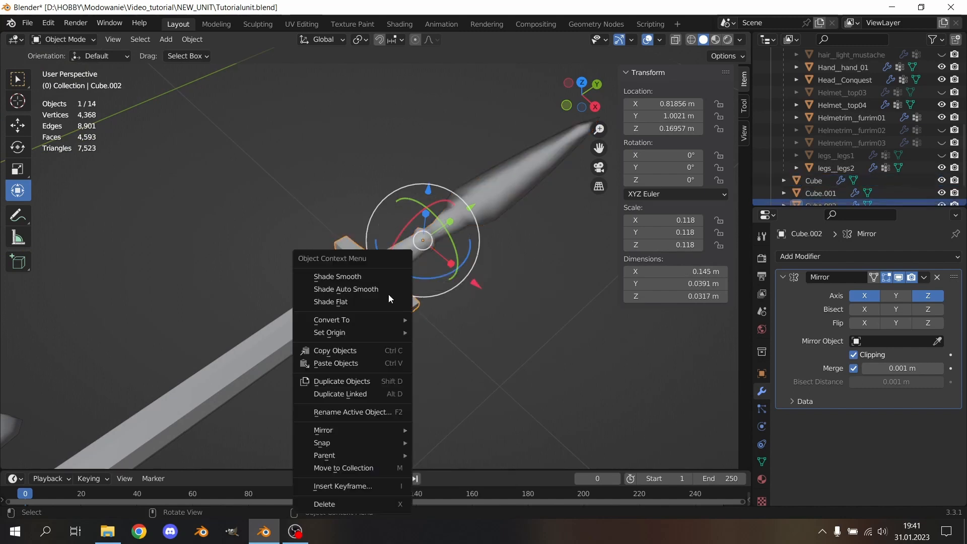
left_click(357, 277)
left_click(294, 334)
right_click(302, 329)
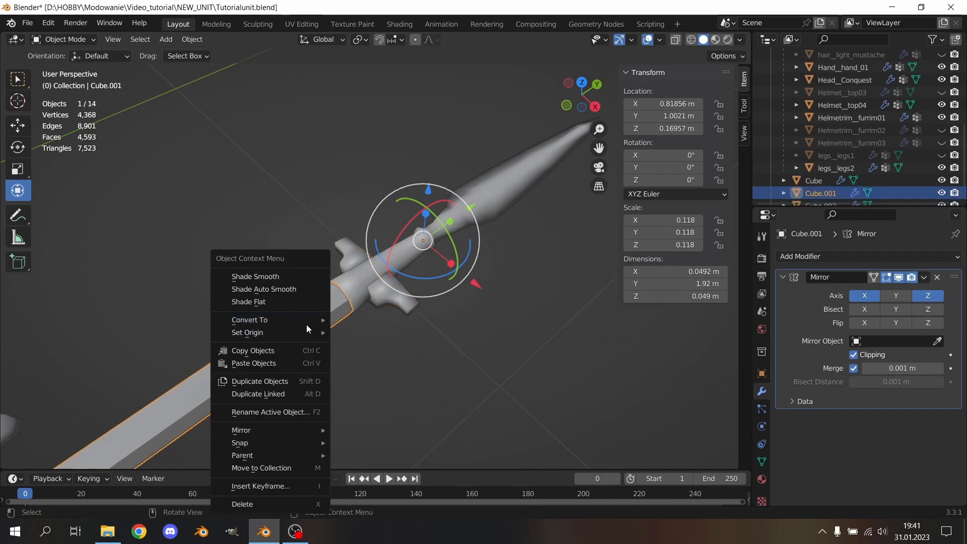
left_click(292, 277)
left_click(259, 265)
Step: Enable Auto Smooth in the spearhead's mesh normals settings
middle_click_drag(259, 265, 375, 266)
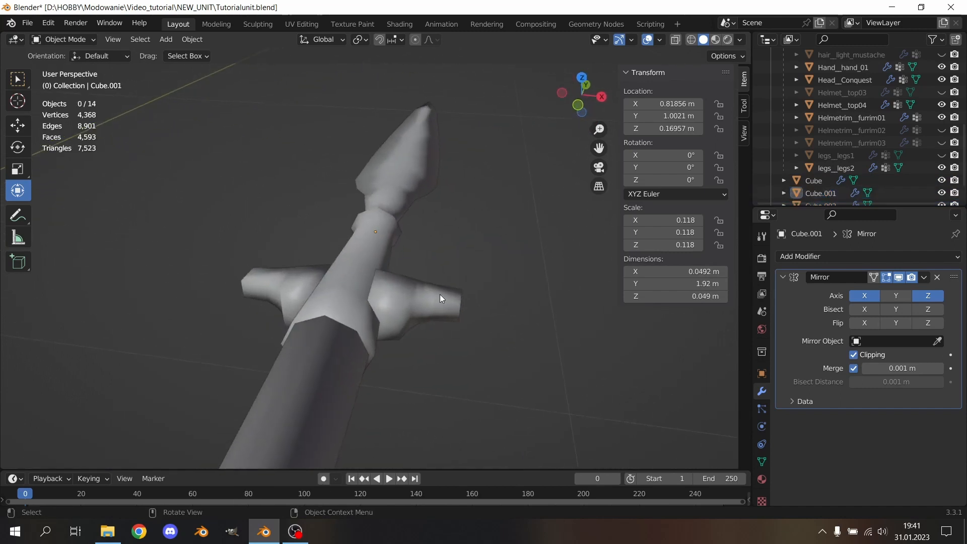
middle_click_drag(396, 337, 471, 271)
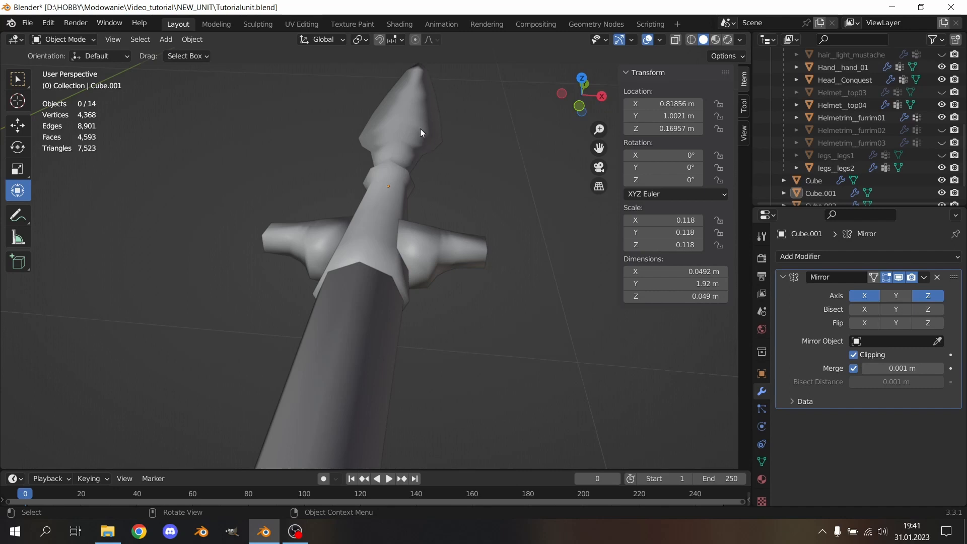
middle_click_drag(420, 128, 444, 276)
middle_click_drag(446, 233, 378, 158)
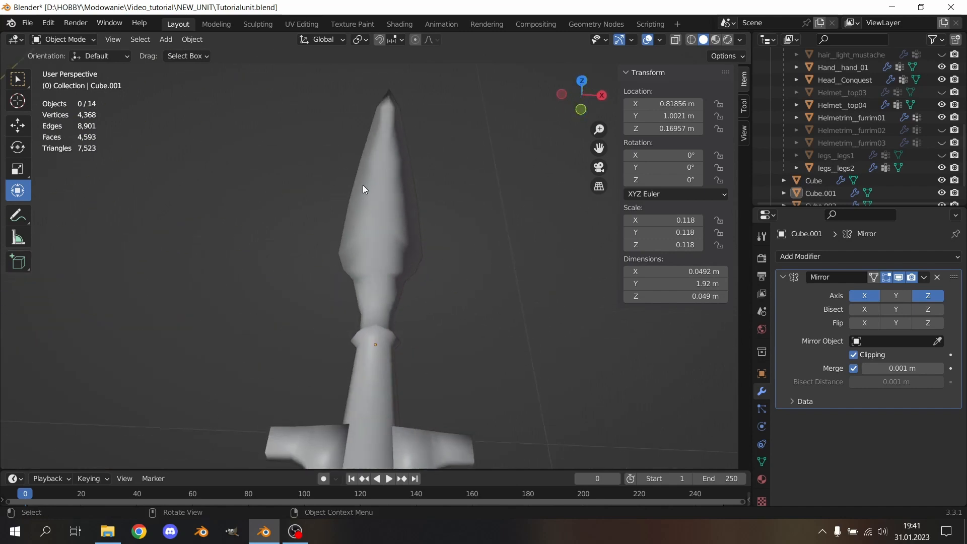
middle_click_drag(446, 282, 426, 170)
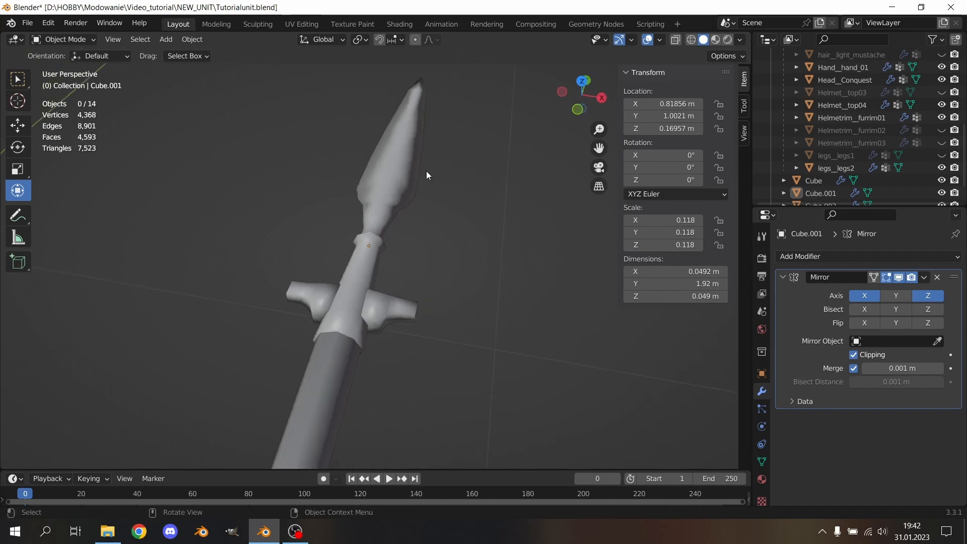
left_click(402, 168)
left_click(762, 462)
scroll(808, 398, "down", 4)
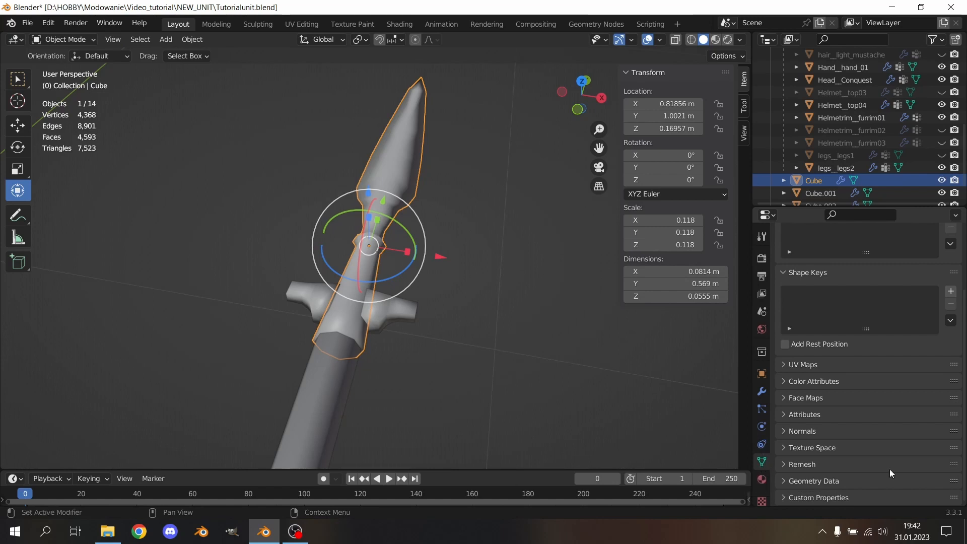
left_click(790, 432)
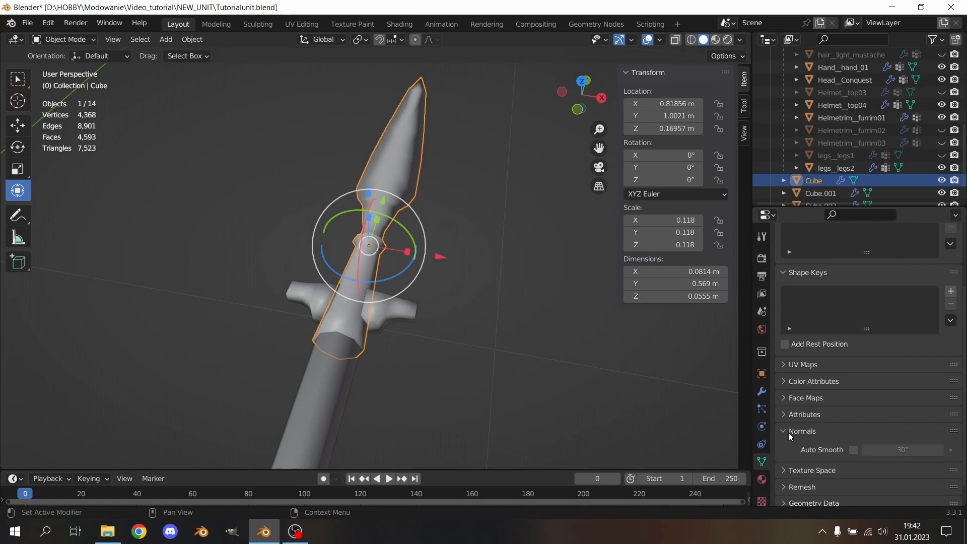
left_click(853, 450)
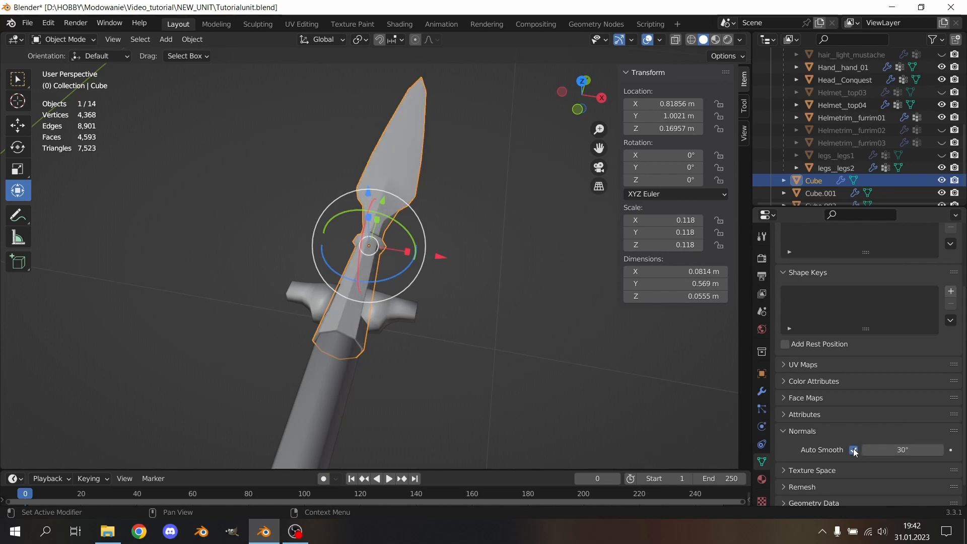
Step: Reapply Shade Smooth to the spearhead and set its Auto Smooth angle to 60°
right_click(409, 131)
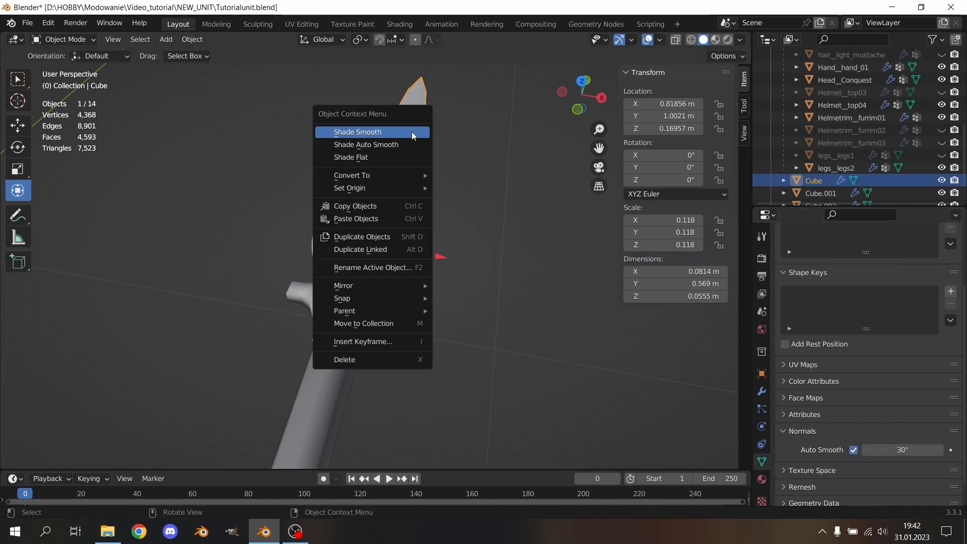
left_click(405, 128)
left_click(855, 450)
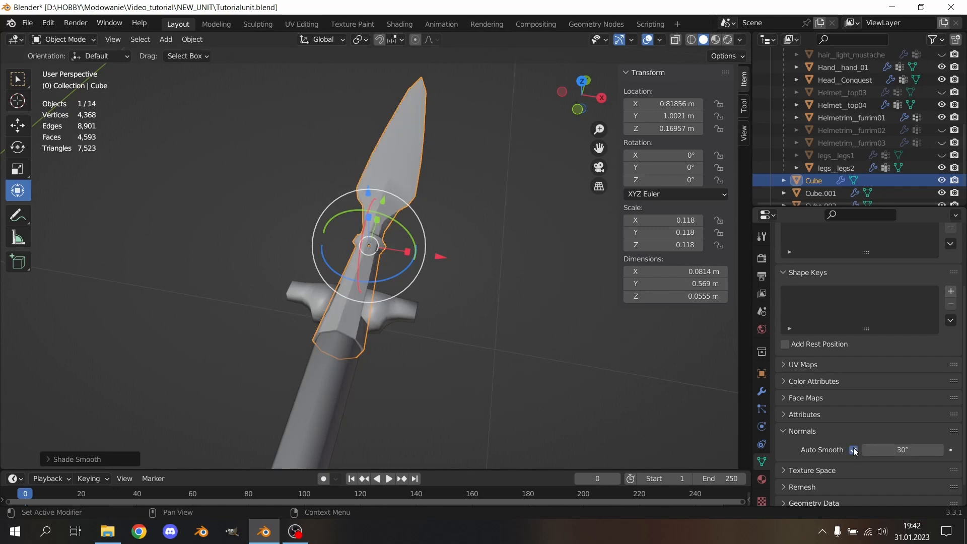
left_click(883, 448)
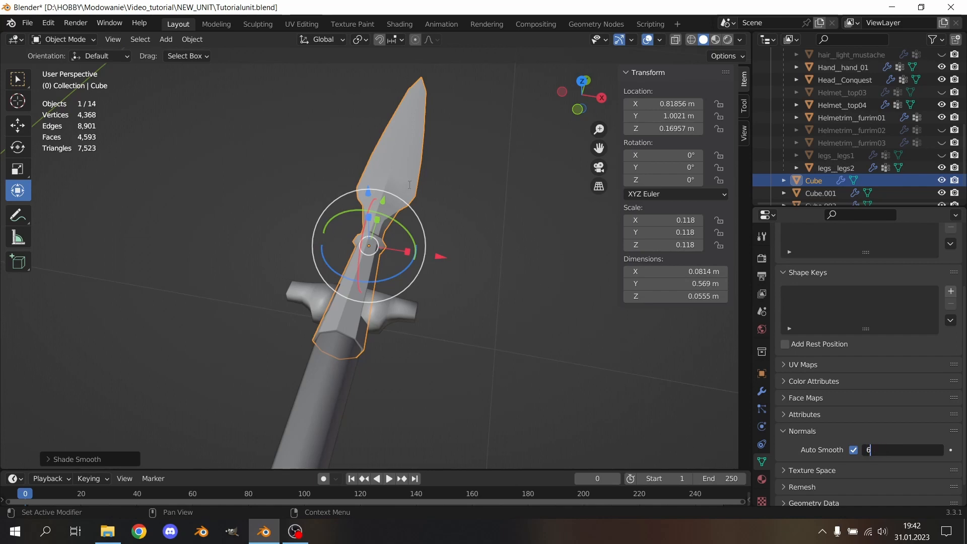
key("Return")
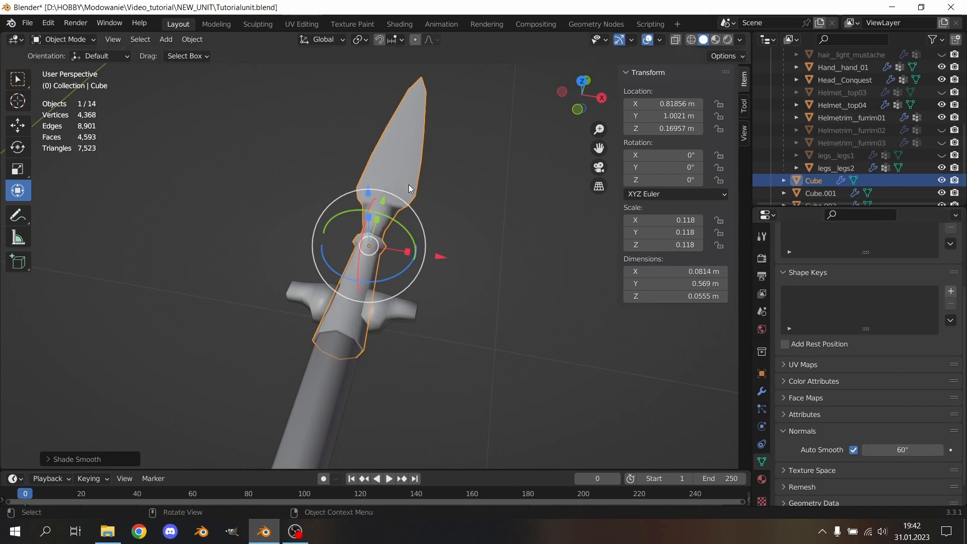
Step: Try an Auto Smooth angle of 70° on the spearhead, set it to 80° and check the blade's shading
scroll(511, 214, "up", 5)
mouse_move(511, 291)
middle_mouse_down()
mouse_move(417, 198)
mouse_move(433, 259)
mouse_move(402, 243)
mouse_move(504, 302)
middle_mouse_up()
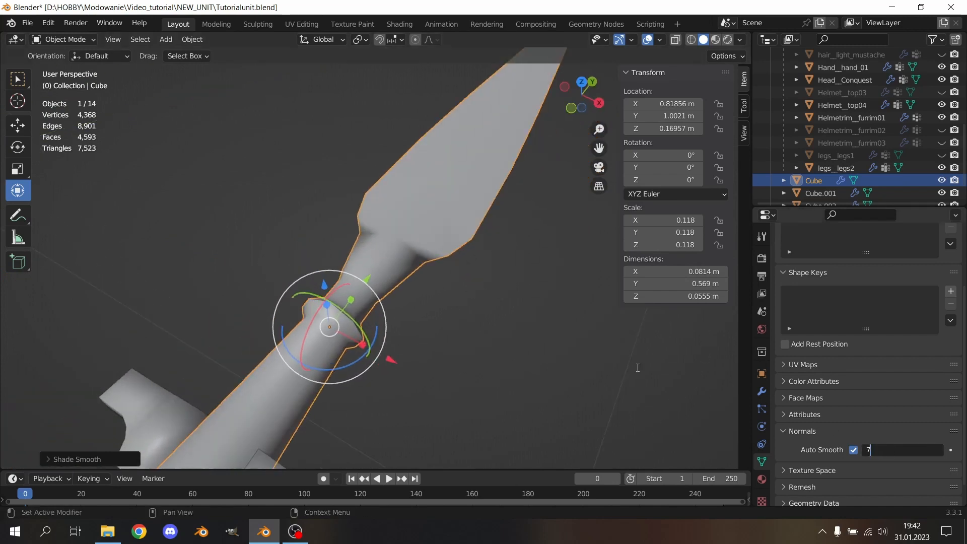
key("Return")
left_click(895, 450)
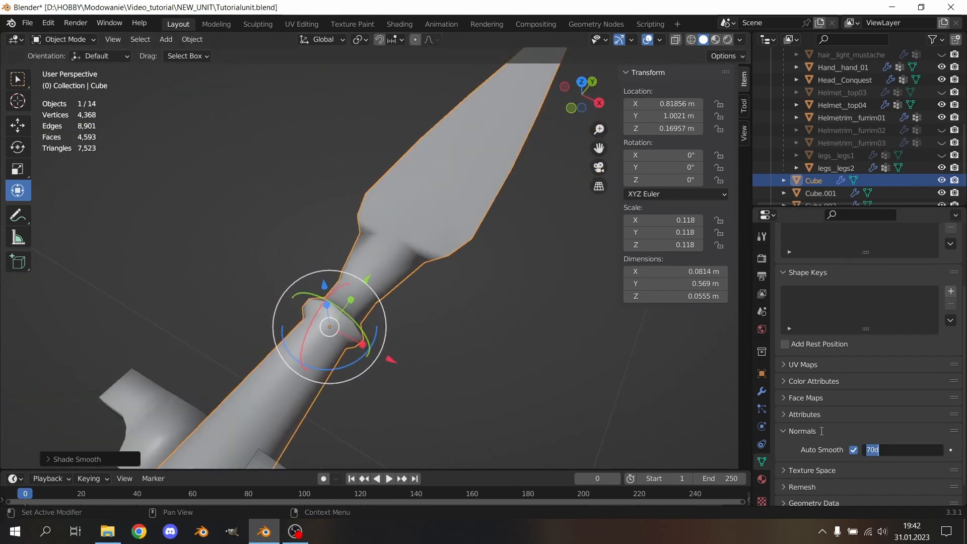
type("80")
key("Return")
middle_click_drag(504, 302, 582, 228)
scroll(365, 230, "up", 3)
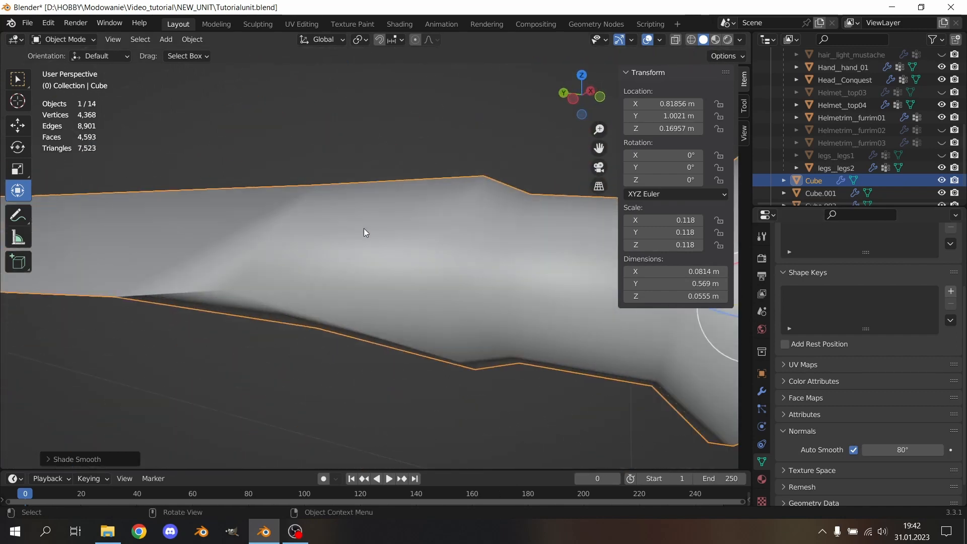
middle_click_drag(365, 231, 474, 249)
scroll(262, 295, "down", 5)
Step: Enable Auto Smooth on the side wings and set its angle to 60°
left_click(475, 249)
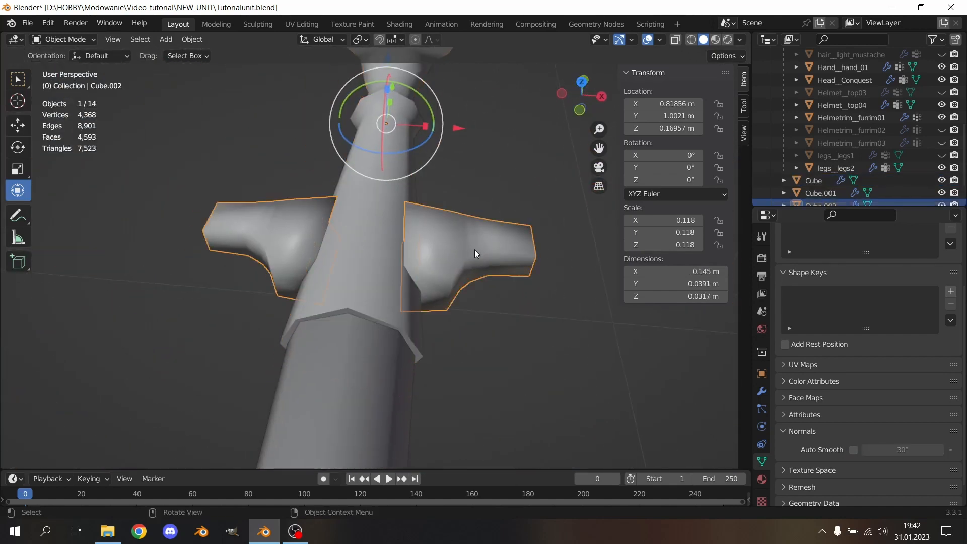
left_click(854, 449)
left_click(874, 449)
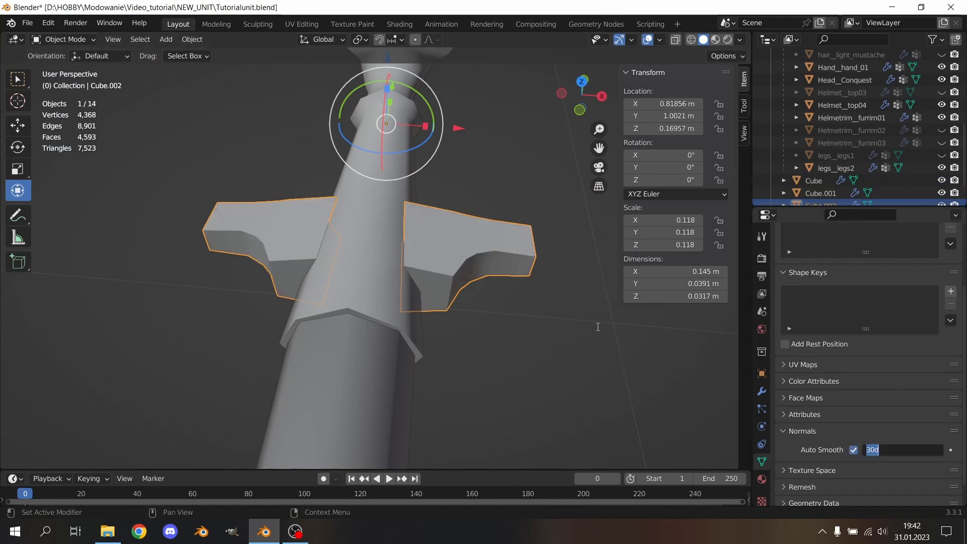
type("60")
key("Return")
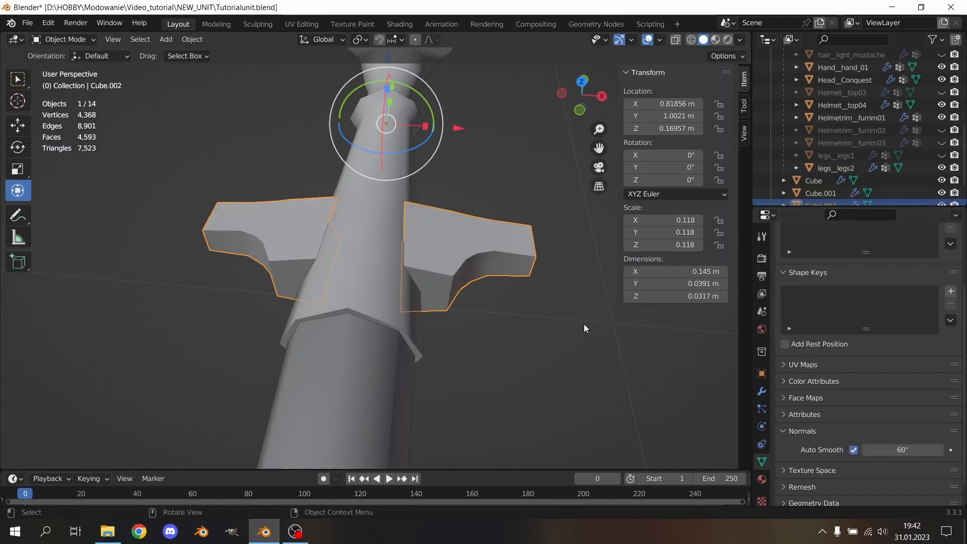
Step: Enable Auto Smooth on the spear shaft and set its angle to 60°
scroll(377, 319, "down", 4)
left_click(386, 330)
left_click(854, 450)
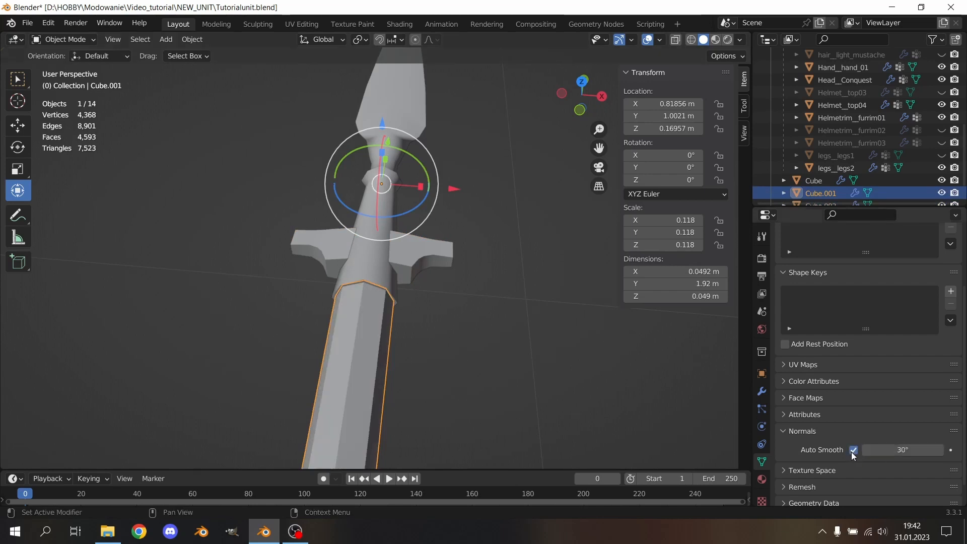
left_click(891, 453)
type("60")
key("Return")
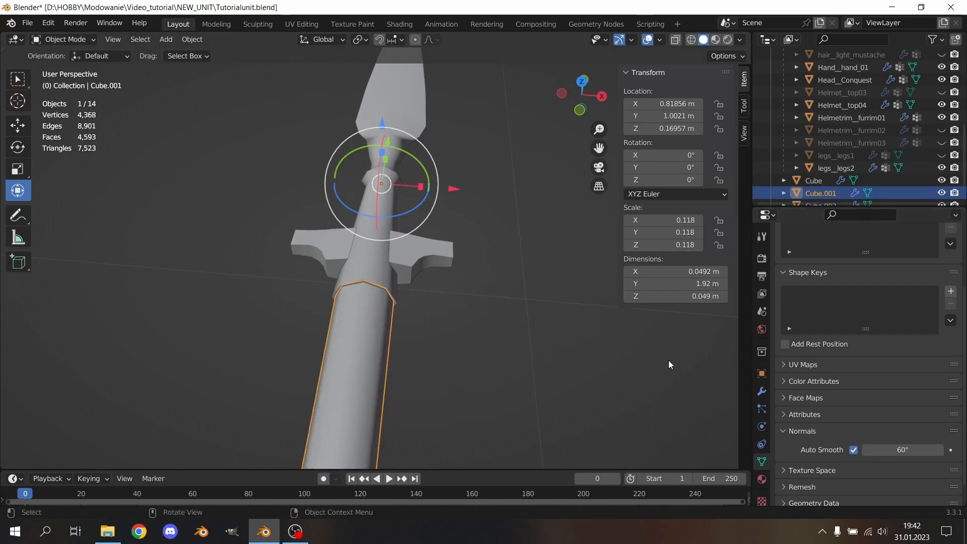
Step: Examine the smooth shading of the spear's shaft, wings, collar and blade from several angles
middle_click_drag(499, 281, 439, 252)
left_click(272, 107)
middle_click_drag(271, 106, 308, 192)
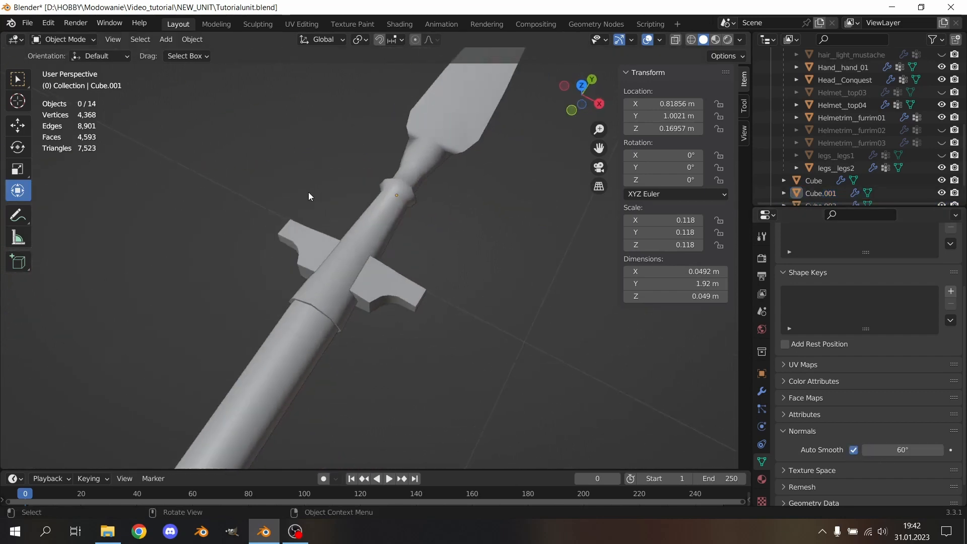
scroll(309, 192, "down", 6)
middle_click_drag(350, 256, 342, 304, "shift")
scroll(343, 305, "up", 5)
middle_click_drag(473, 315, 406, 241)
scroll(445, 287, "up", 4)
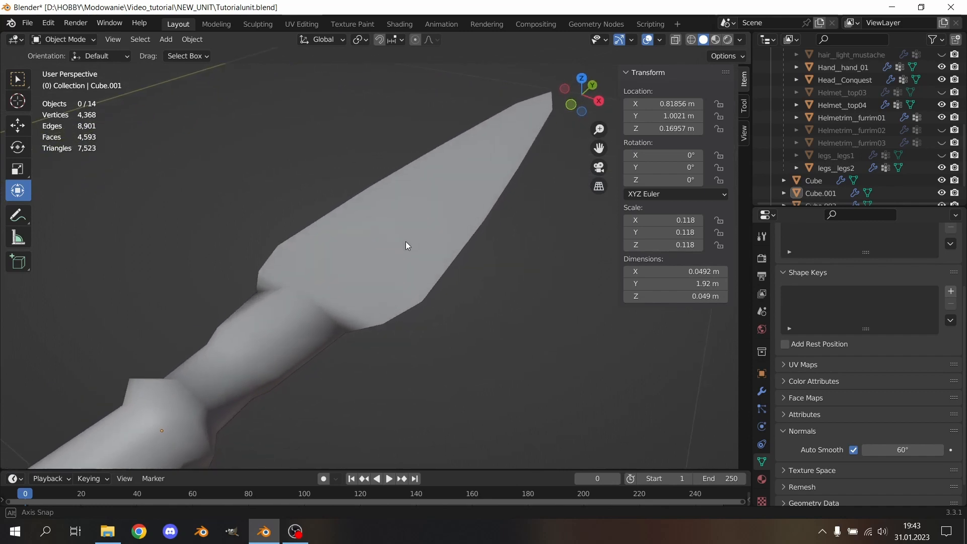
scroll(386, 283, "down", 4)
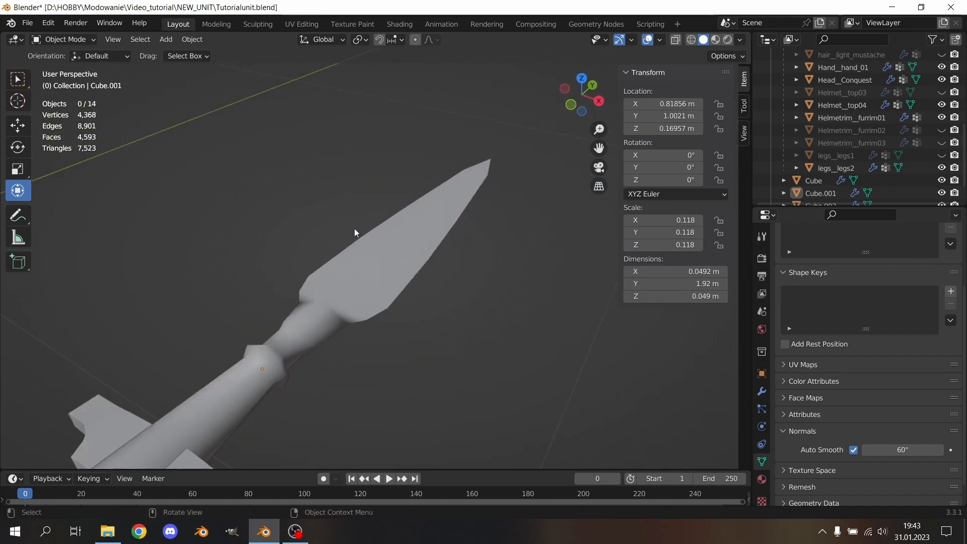
middle_click_drag(357, 267, 269, 323)
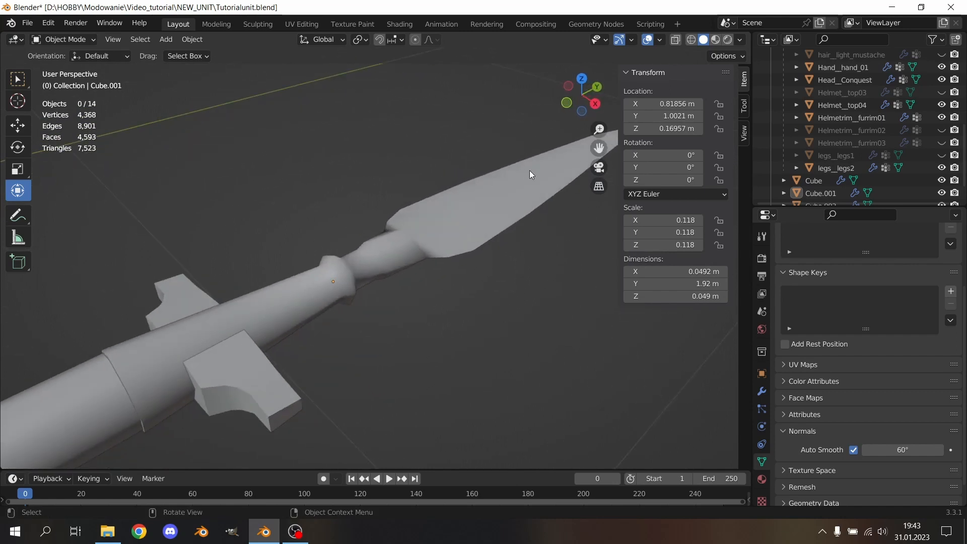
middle_click_drag(563, 278, 476, 184)
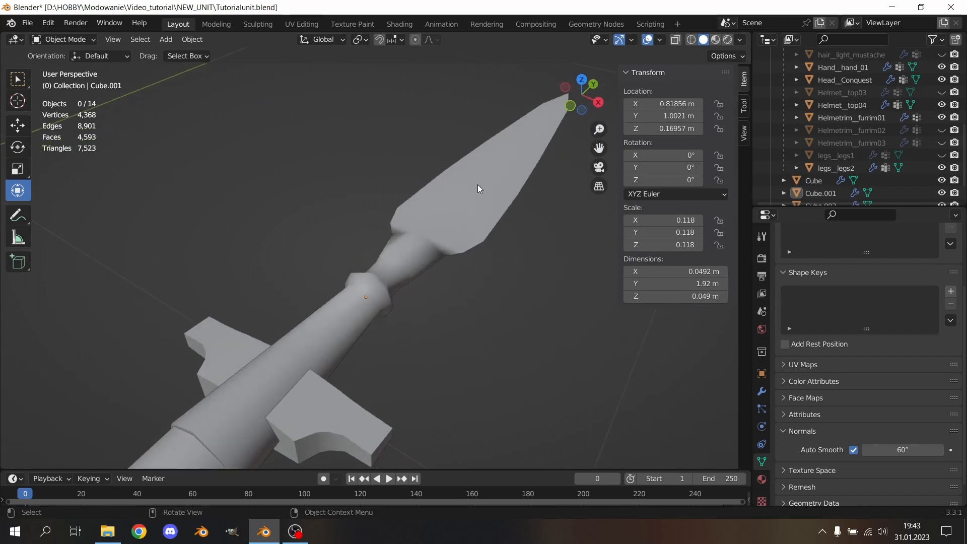
Step: Mark the spearhead's central ridge edges as sharp, from the base of the blade to its tip
left_click(476, 184)
middle_click_drag(536, 262, 473, 239)
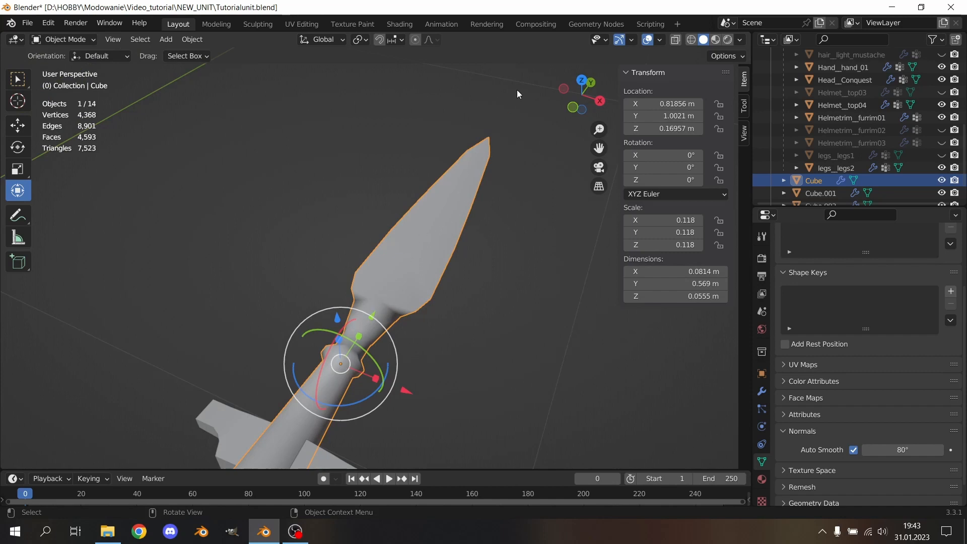
left_click(217, 24)
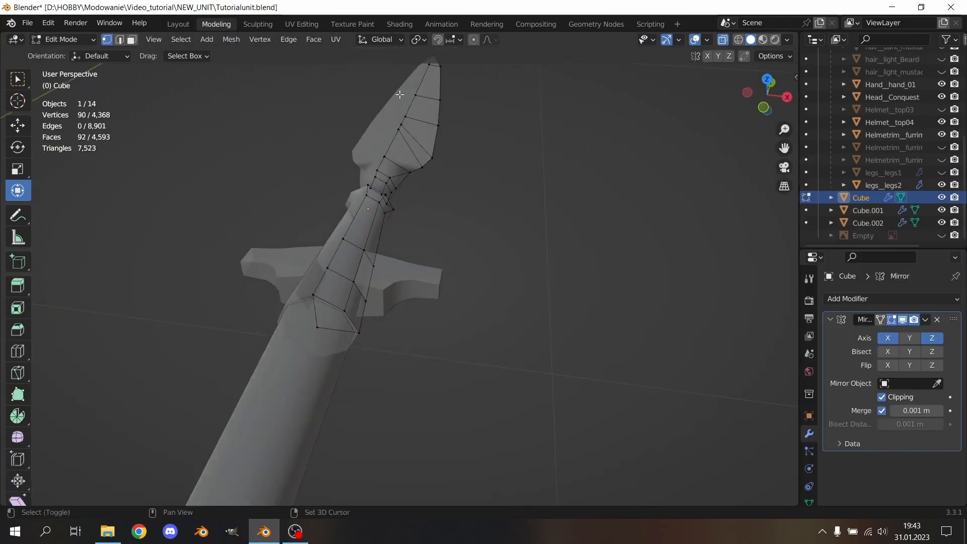
middle_click_drag(395, 206, 364, 270, "shift")
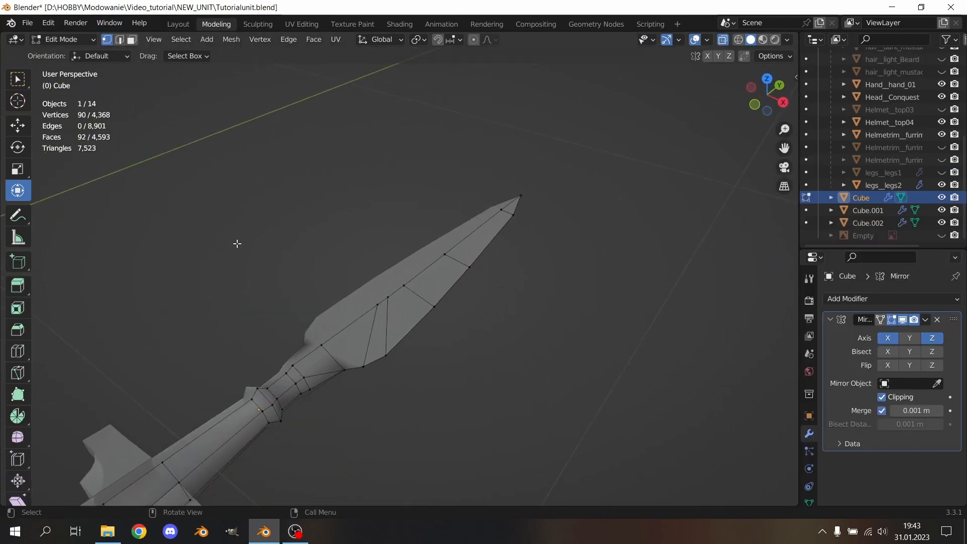
left_click(321, 348)
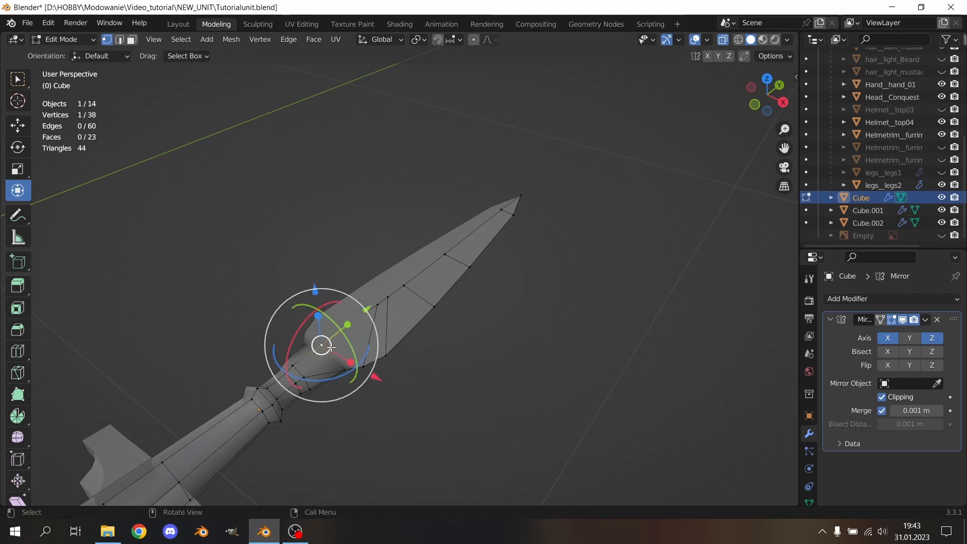
left_click(522, 193, "ctrl")
middle_click_drag(398, 223, 434, 144)
left_click(283, 41)
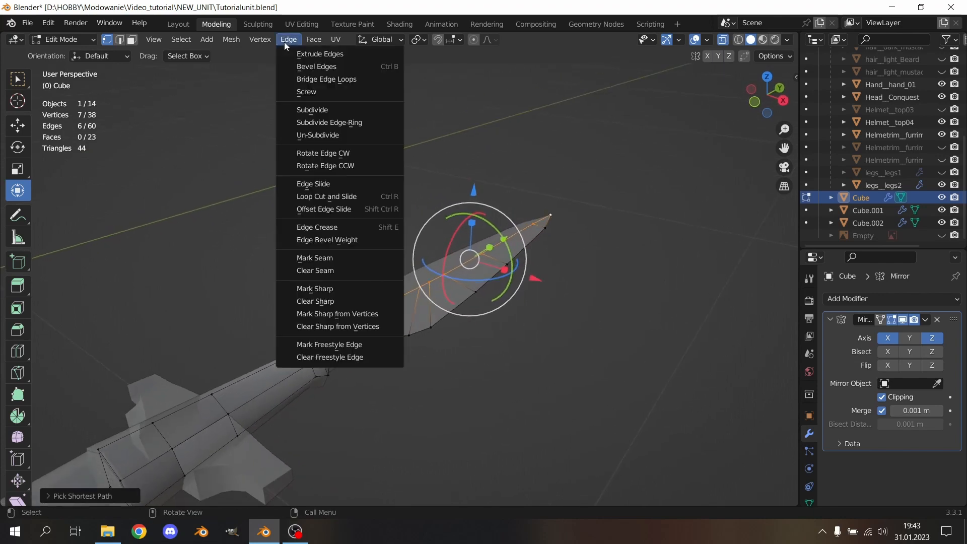
left_click(331, 286)
key("alt+a")
Step: Examine the blade's ridge shading in Object Mode and compare the whole spear with the character
left_click(177, 24)
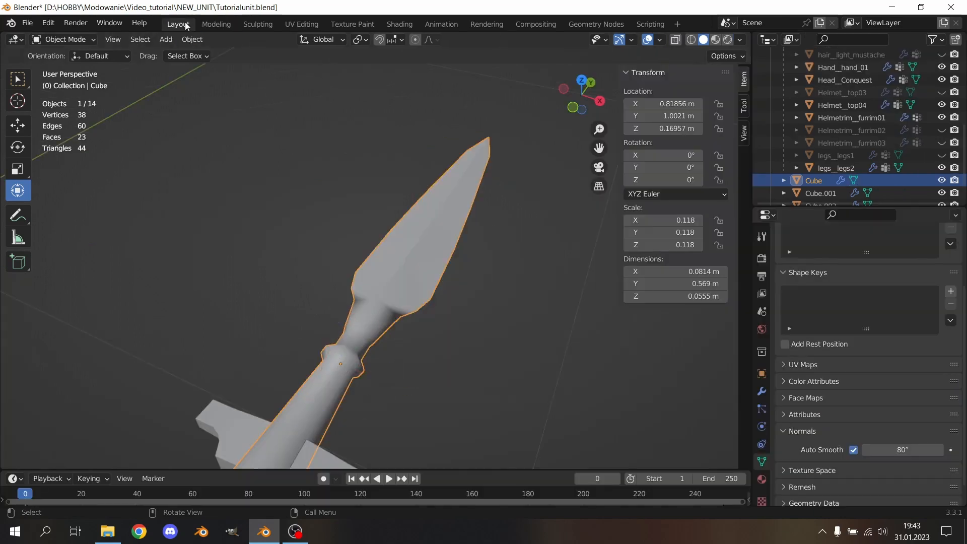
key("alt+a")
scroll(506, 290, "up", 5)
middle_click_drag(529, 307, 492, 262, "shift")
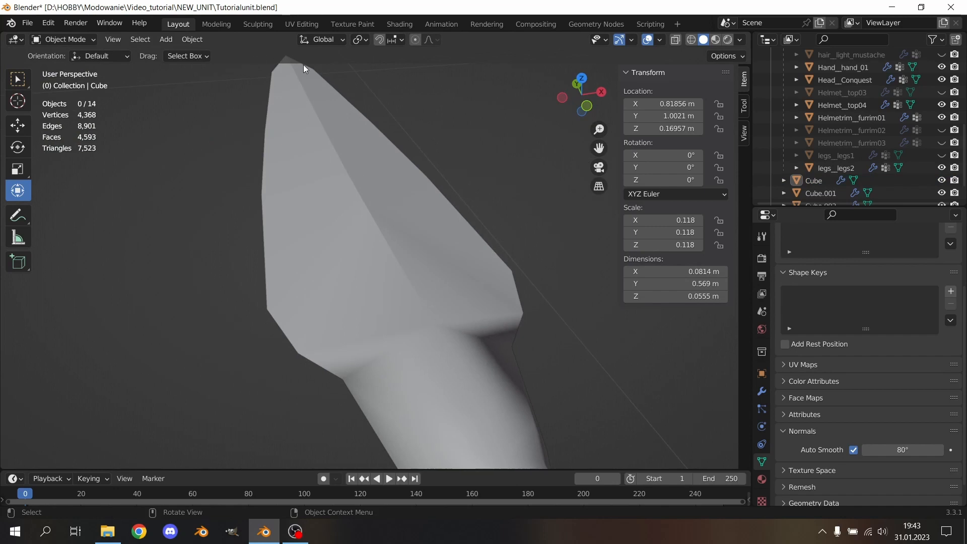
scroll(302, 131, "down", 4)
middle_click_drag(322, 150, 395, 290)
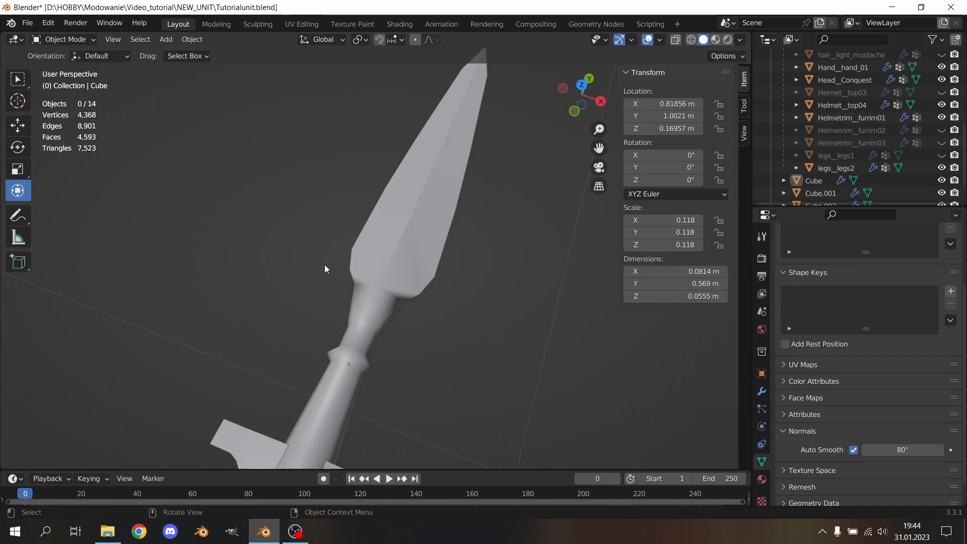
scroll(325, 262, "down", 2)
middle_click_drag(332, 255, 388, 105, "shift")
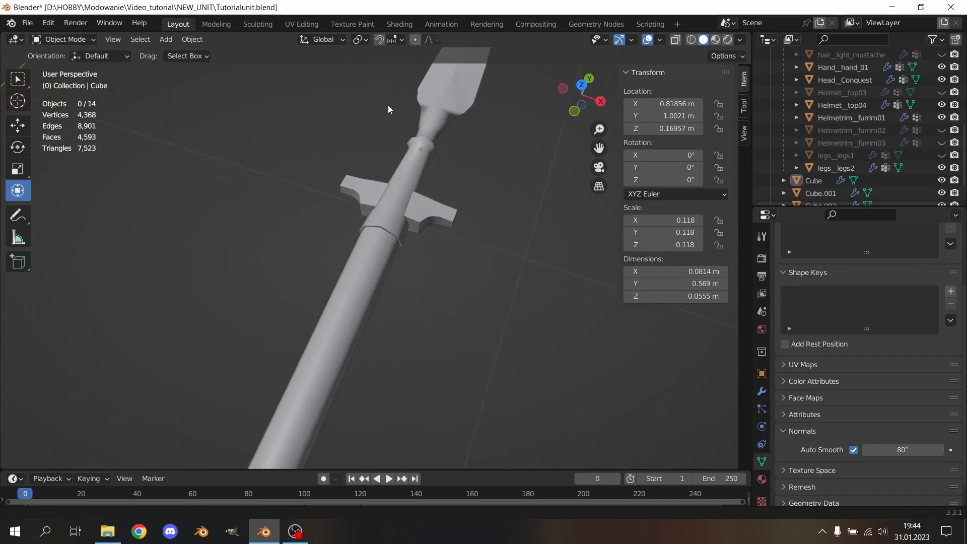
scroll(388, 108, "down", 3)
scroll(388, 108, "down", 3)
scroll(380, 172, "down", 2)
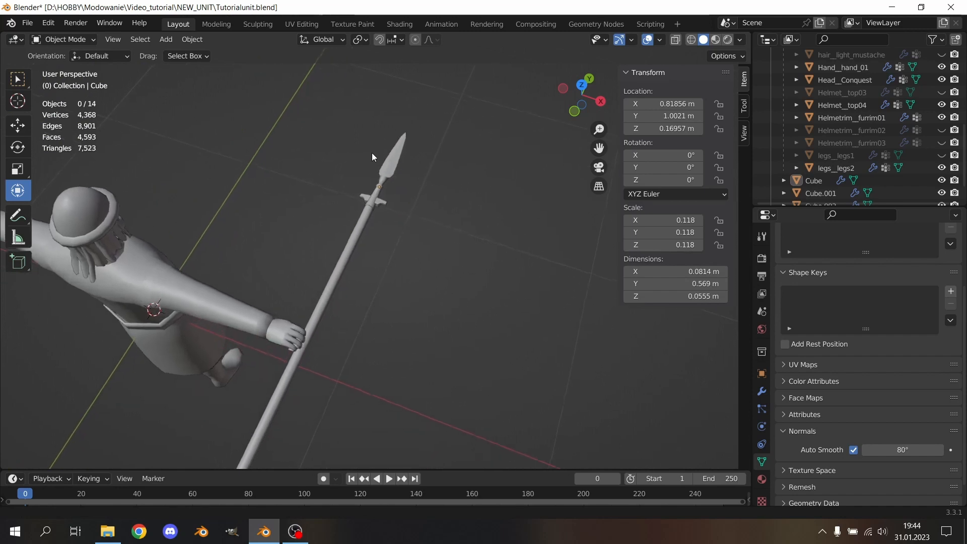
middle_click_drag(398, 207, 365, 205)
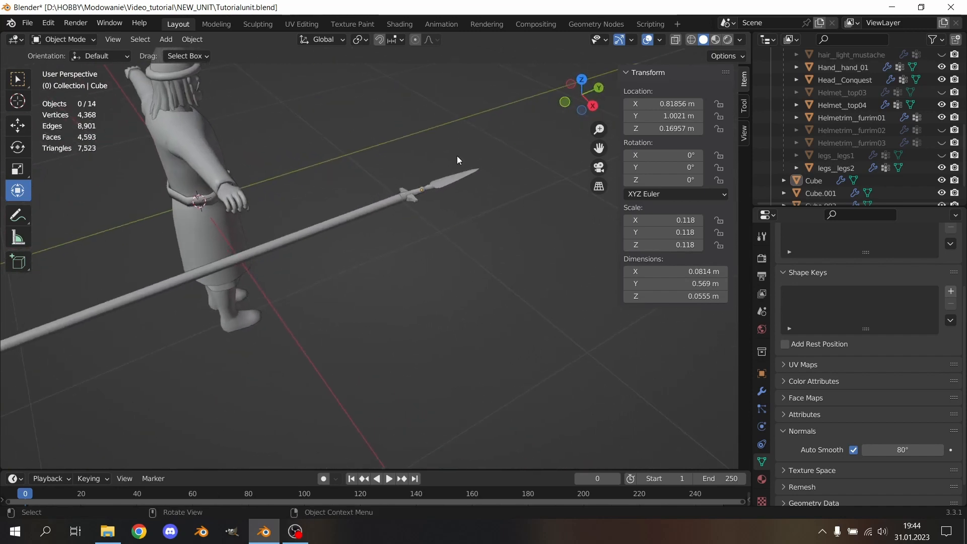
Step: Raise all three spear parts to about Z 0.49 m, level with the character's hand, and scale them down to 0.085
left_click_drag(474, 151, 404, 182)
left_click_drag(425, 133, 432, 66)
middle_click_drag(334, 158, 439, 246)
scroll(434, 244, "up", 2)
middle_click_drag(336, 219, 576, 345)
key("s")
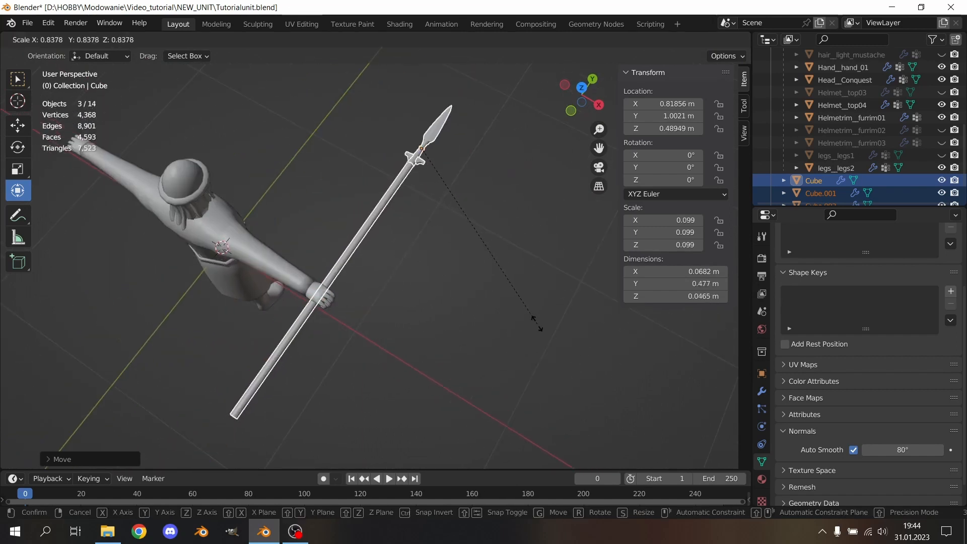
left_click(503, 284)
Step: Move the spear into the character's hand, at about X 0.855 m, Y 1.002 m, Z 0.487 m
middle_click_drag(503, 284, 255, 170)
scroll(360, 202, "up", 2)
mouse_move(360, 204)
middle_mouse_down()
mouse_move(345, 201)
mouse_move(360, 191)
mouse_move(372, 211)
mouse_move(338, 198)
mouse_move(364, 202)
middle_mouse_up()
key("g")
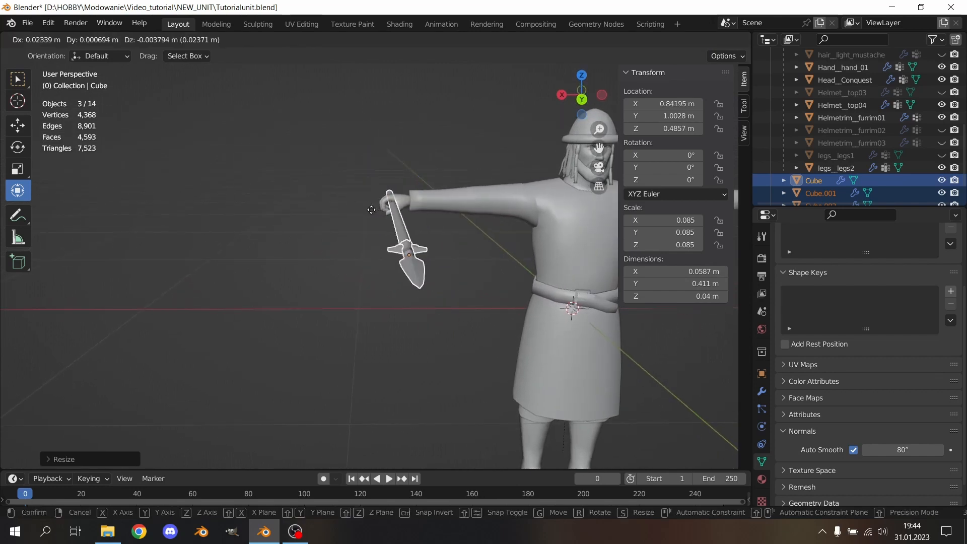
left_click(367, 209)
Step: Deselect the spear and examine its blade, collar and wings up close and from the side
middle_click_drag(284, 160, 388, 284)
left_click(389, 283)
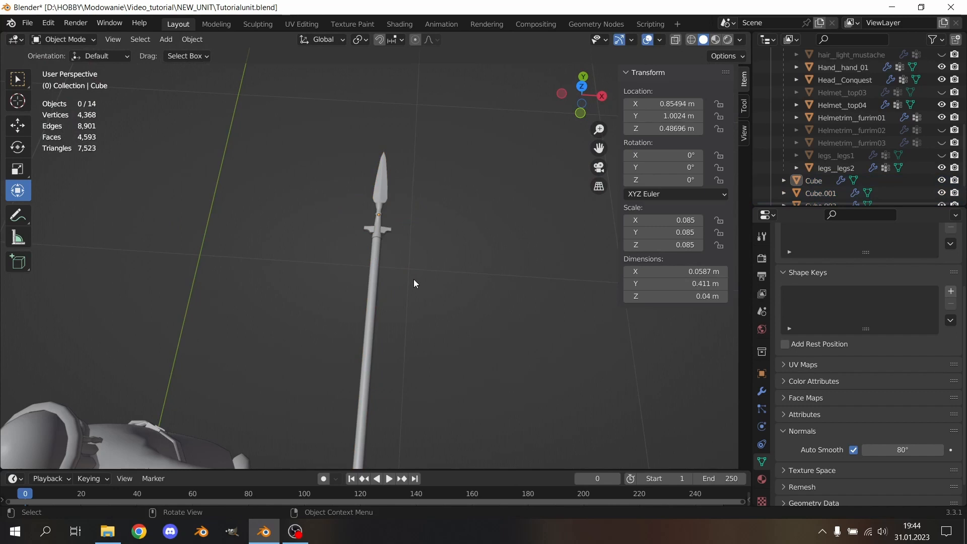
scroll(413, 280, "up", 5)
middle_click_drag(463, 173, 456, 298, "shift")
scroll(455, 297, "up", 4)
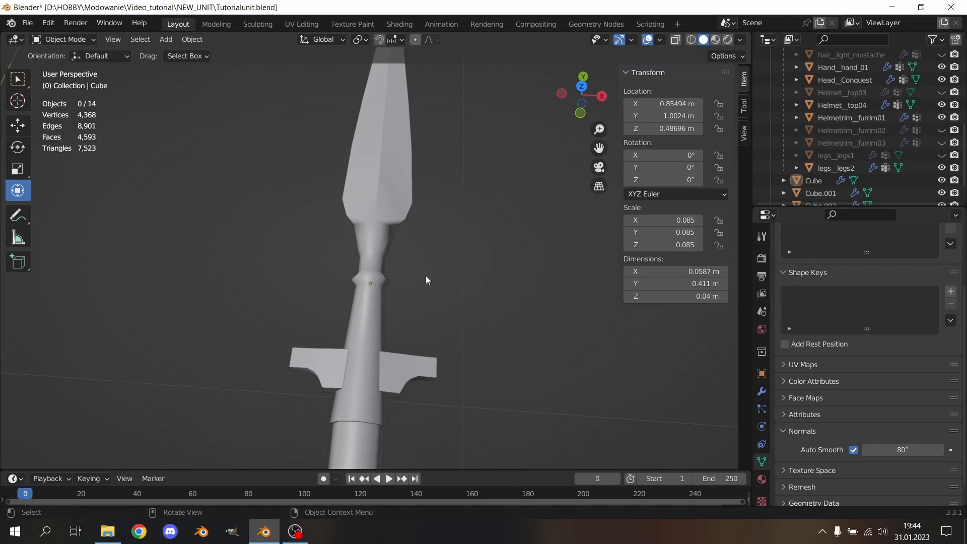
middle_click_drag(425, 279, 424, 279)
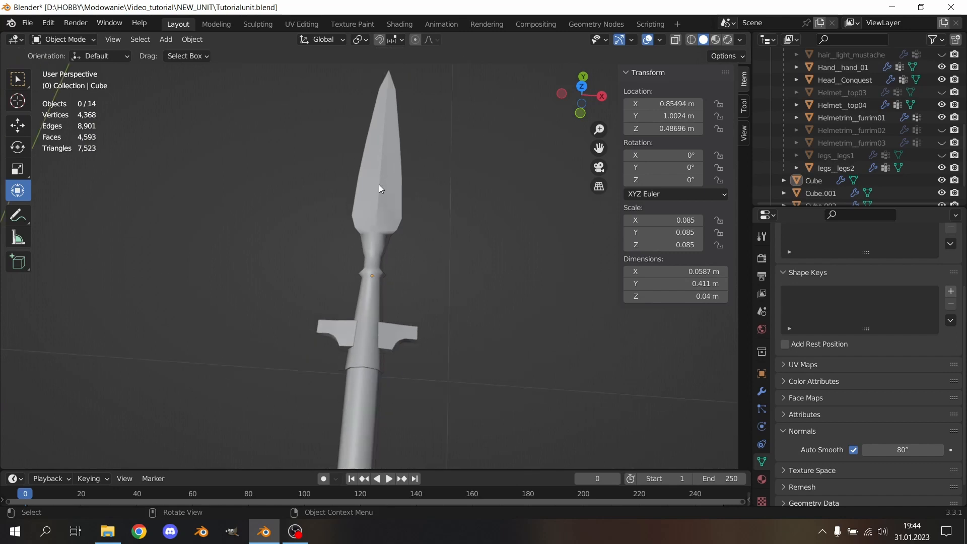
middle_click_drag(383, 198, 407, 214)
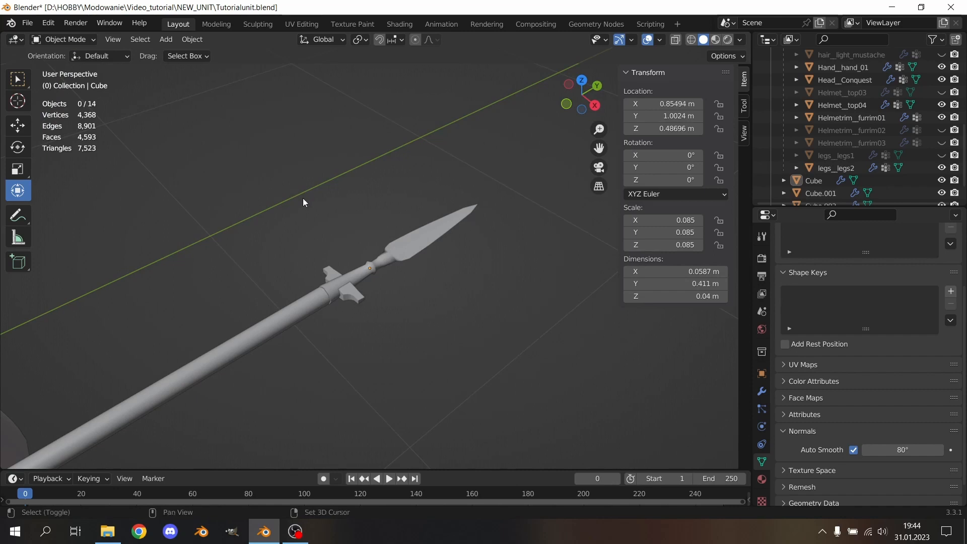
middle_click_drag(303, 198, 387, 234)
Step: Apply the Mirror modifier on the spearhead
left_click(405, 159)
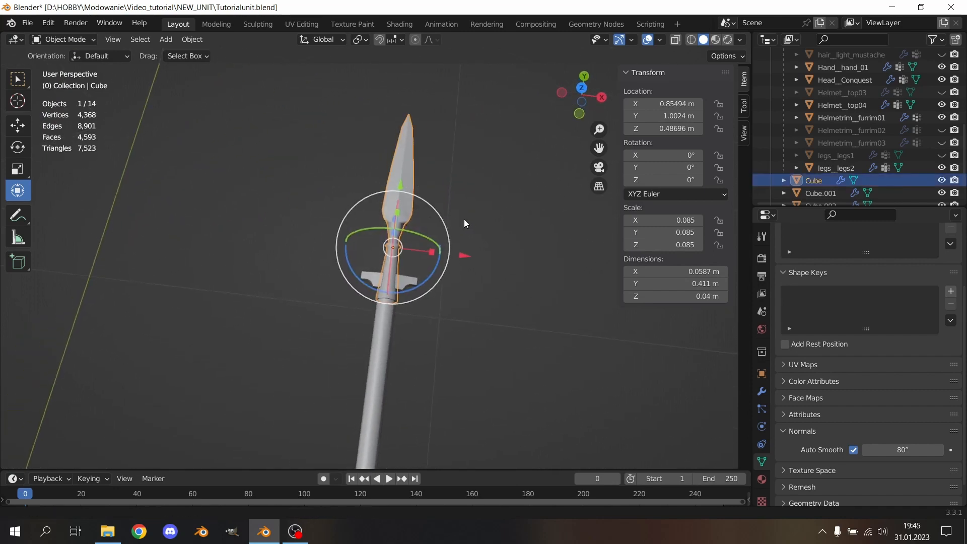
left_click(763, 392)
scroll(529, 233, "up", 4)
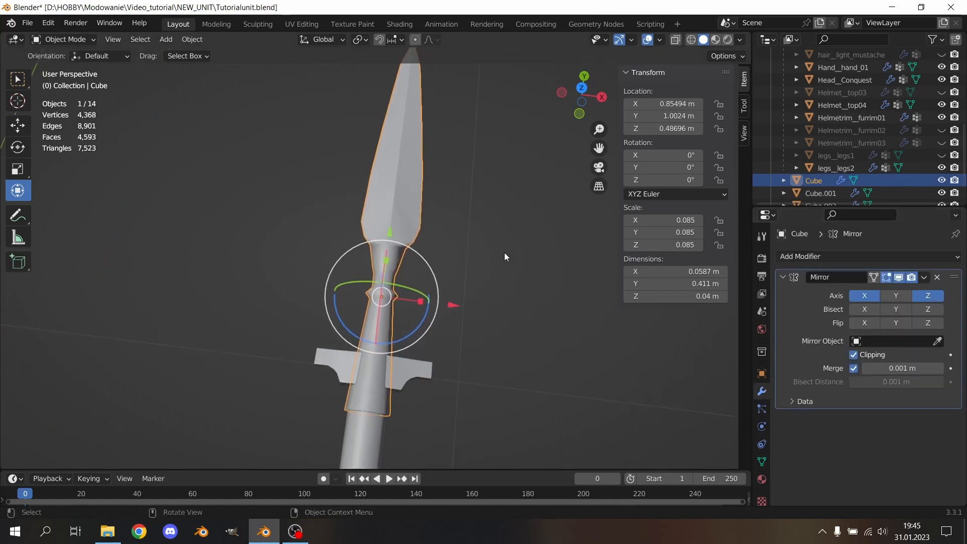
scroll(504, 253, "down", 2)
middle_click_drag(519, 272, 506, 256, "shift")
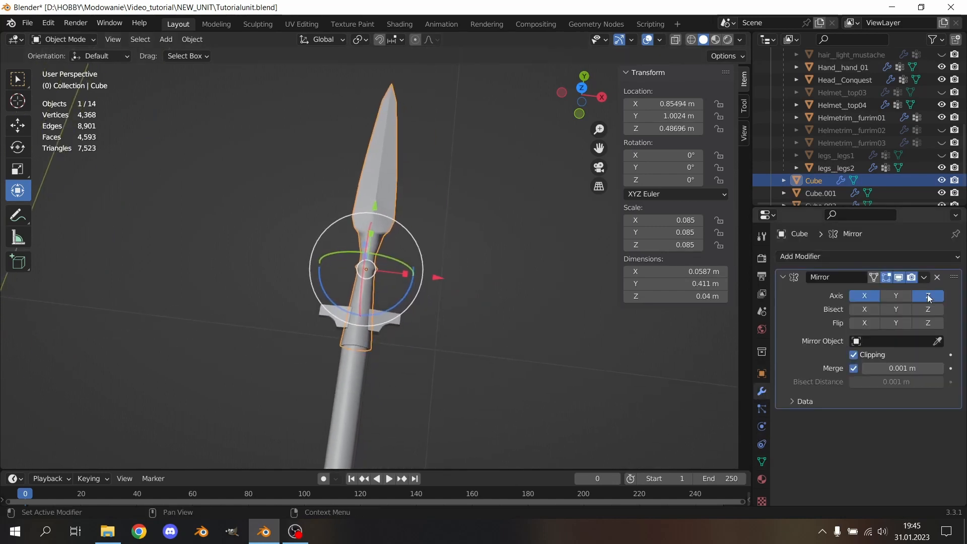
left_click(926, 279)
left_click(883, 289)
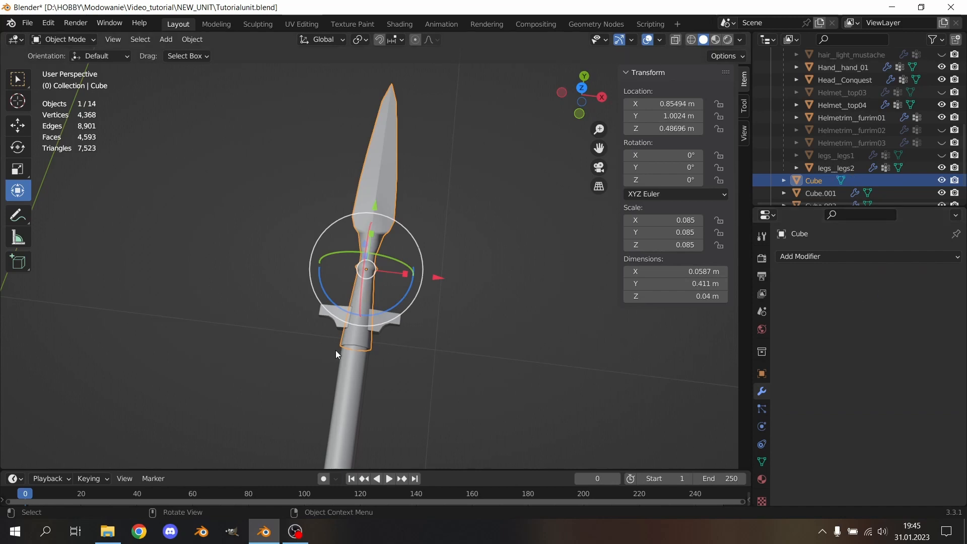
Step: Apply the Mirror modifiers on the side wings and on the spear shaft
left_click(394, 322)
left_click(927, 280)
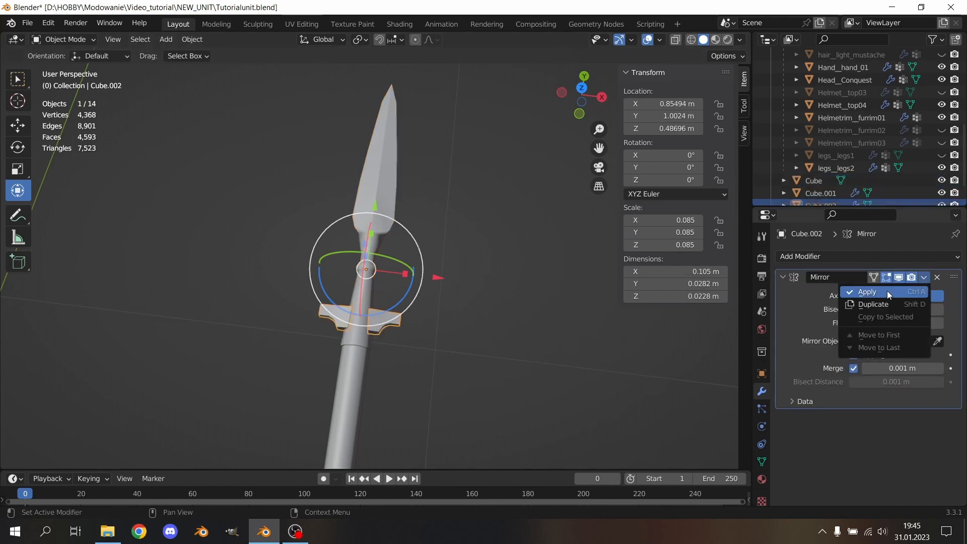
left_click(887, 292)
left_click(339, 384)
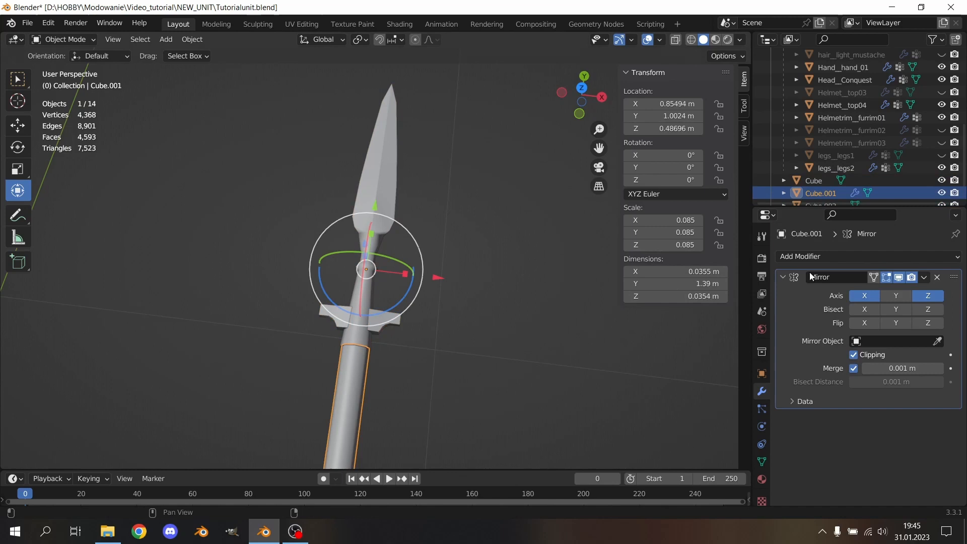
left_click(921, 280)
left_click(863, 292)
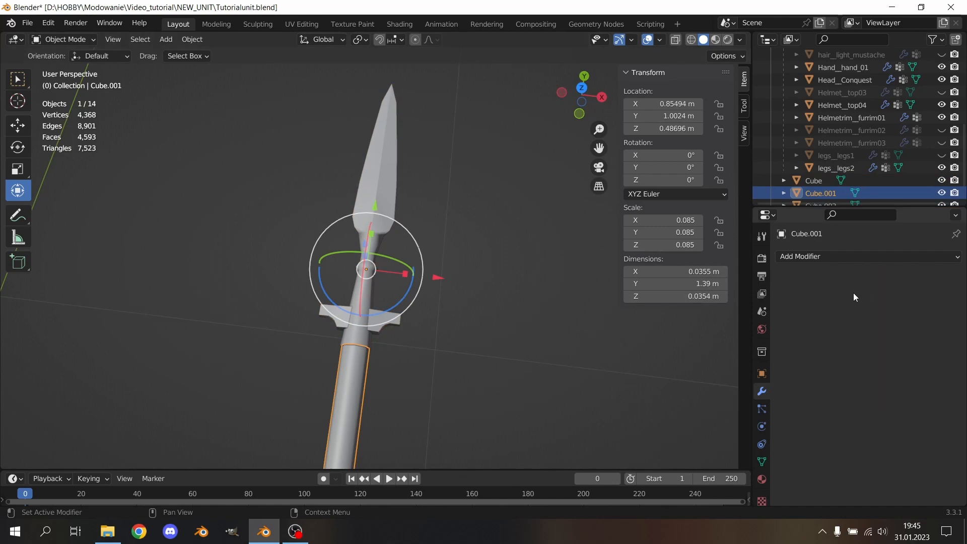
left_click(530, 274)
Step: Select the spearhead and inspect its full mesh and sharp ridge edges in Edit Mode
middle_click_drag(530, 274, 471, 220)
left_click(425, 229)
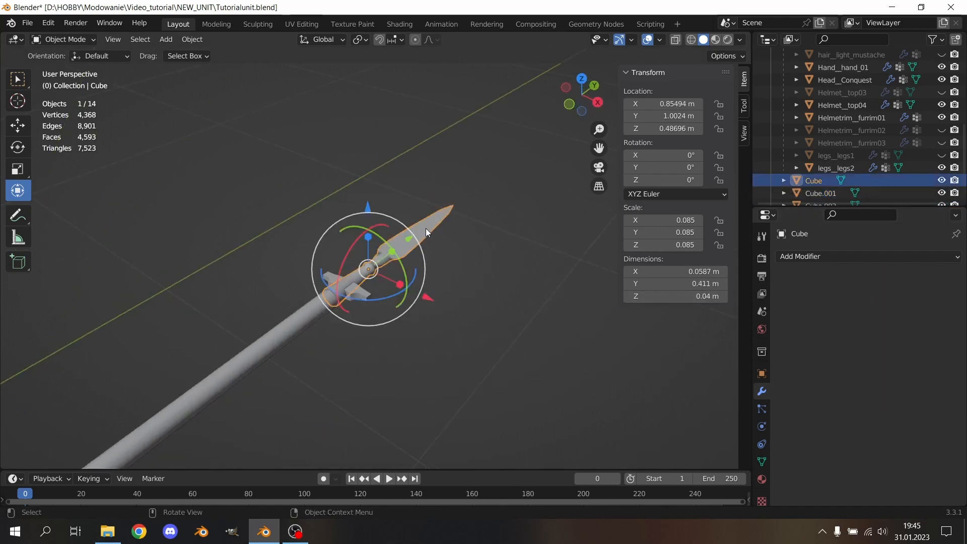
left_click(216, 26)
scroll(403, 194, "down", 3)
scroll(430, 223, "up", 3)
middle_click_drag(406, 199, 447, 275, "shift")
middle_click_drag(447, 274, 485, 291)
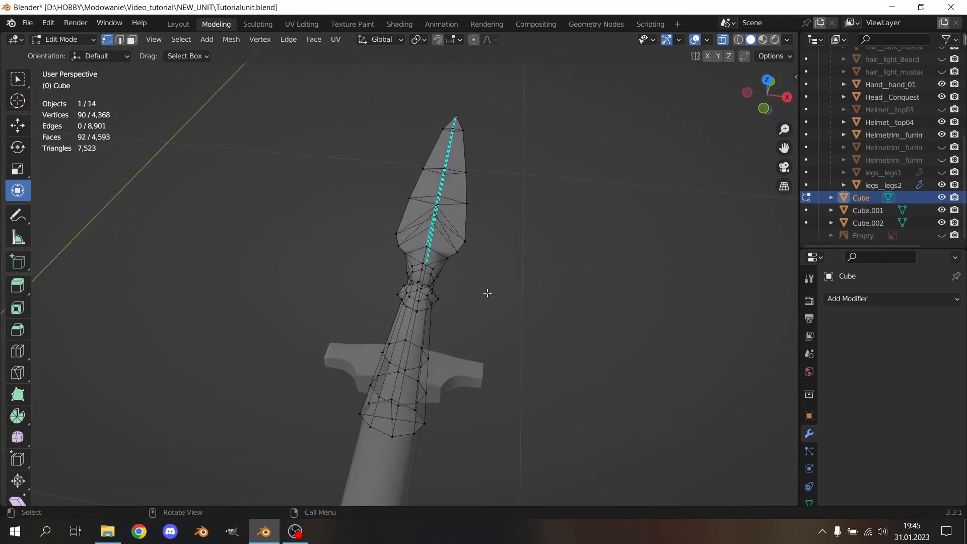
left_click(178, 24)
middle_click_drag(344, 128, 425, 204)
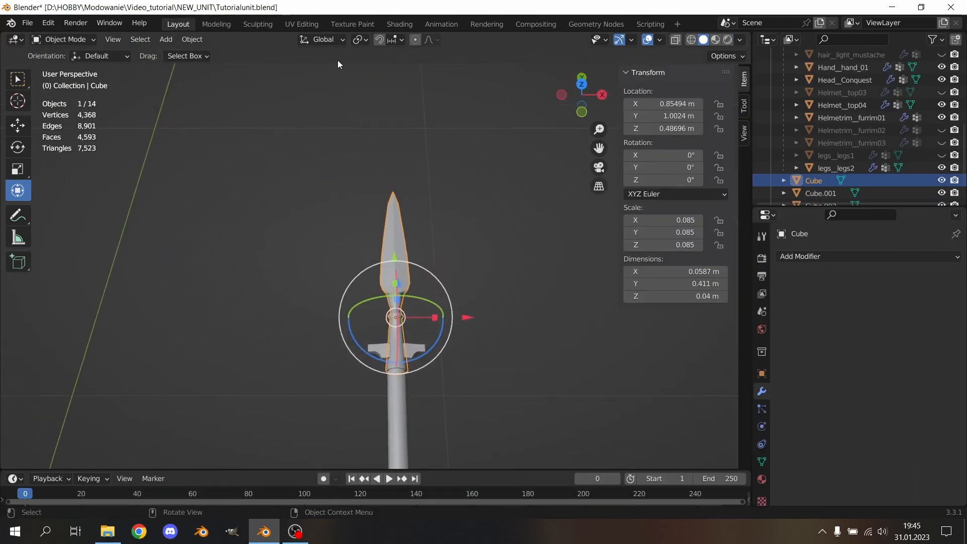
Step: Open the spearhead in the UV Editing workspace and show it in top orthographic view
left_click(297, 19)
middle_click_drag(537, 208, 622, 267)
left_click(767, 94)
scroll(628, 285, "up", 6)
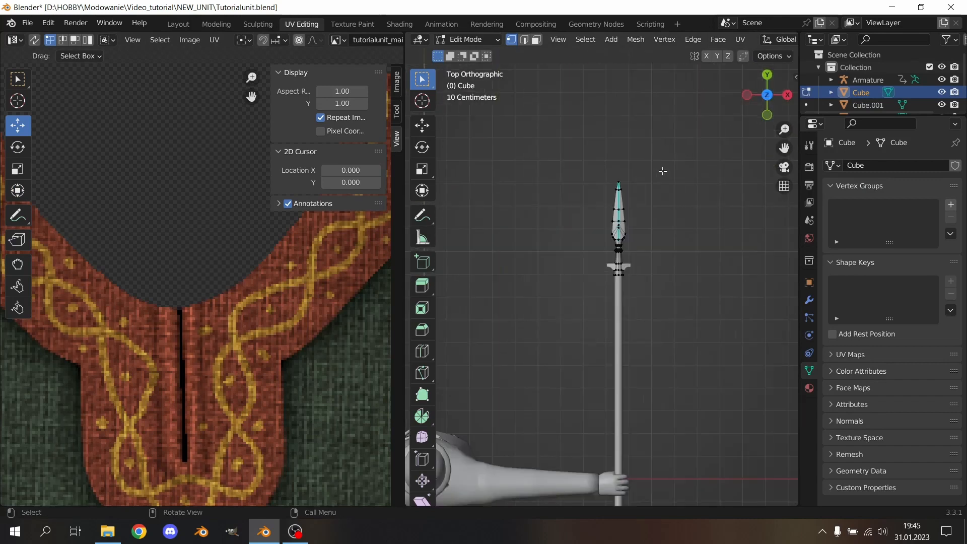
Step: Select the entire spearhead mesh and unwrap it with Project from View in the top orthographic view
middle_click_drag(628, 284, 630, 307, "shift")
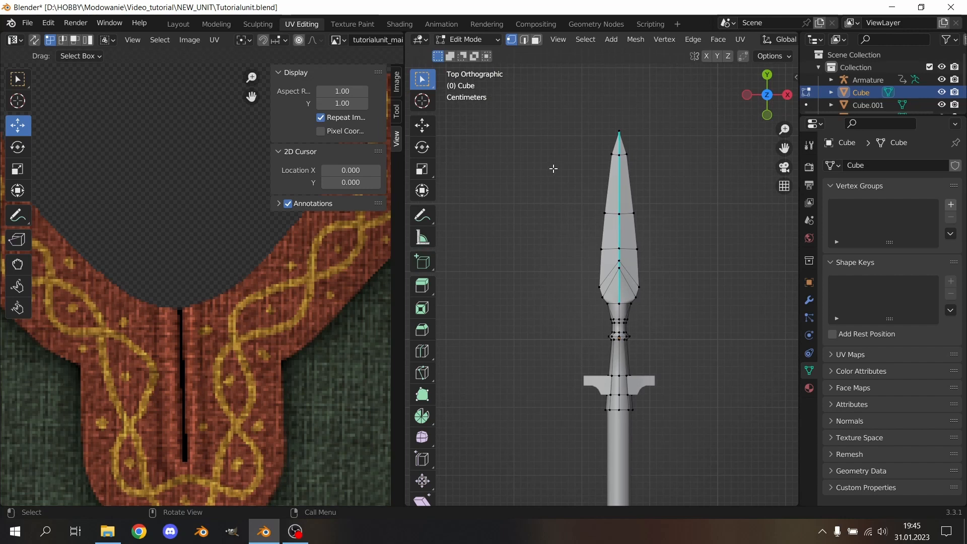
key("a")
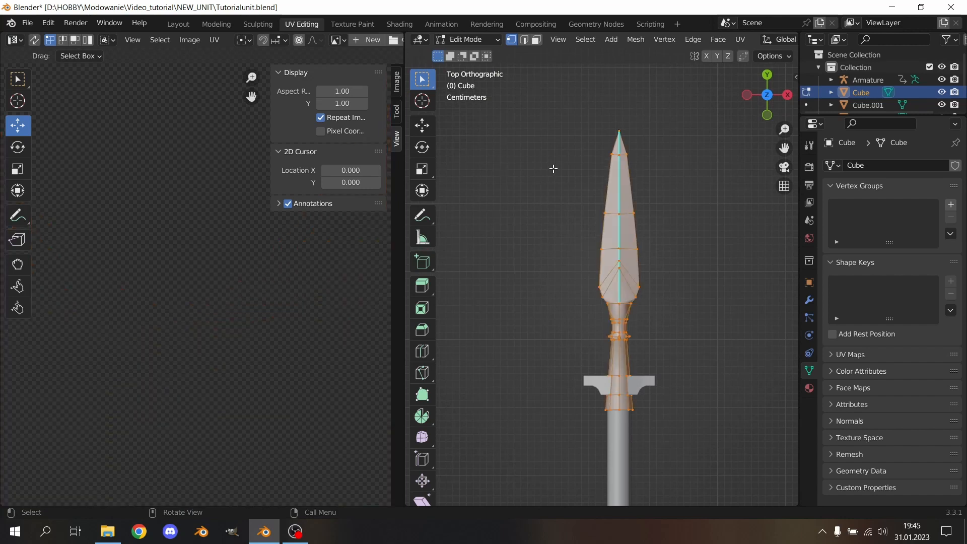
scroll(553, 168, "down", 3)
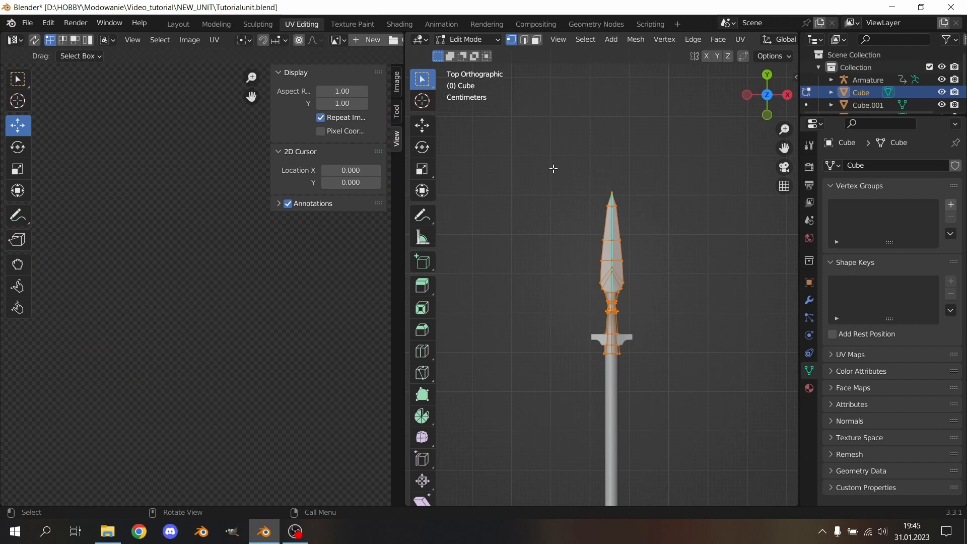
key("u")
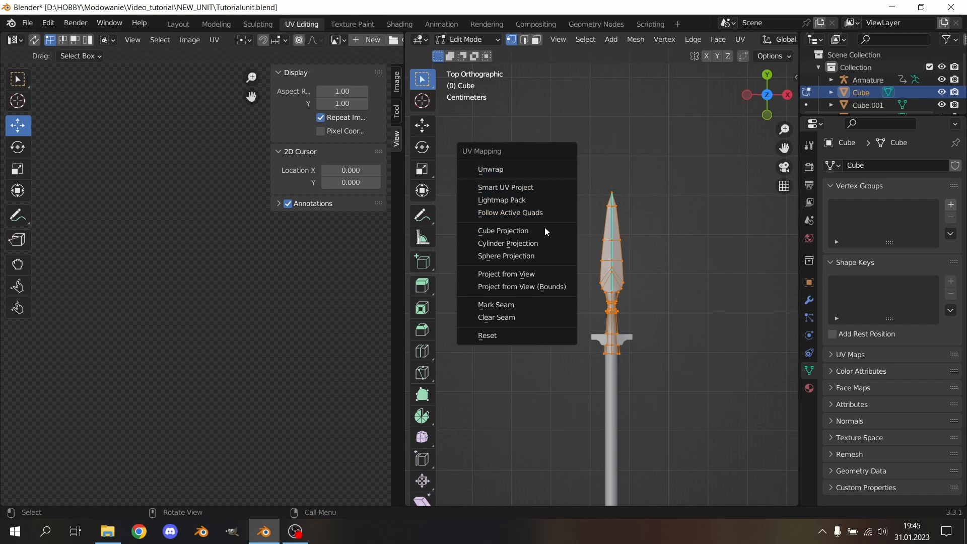
left_click(515, 273)
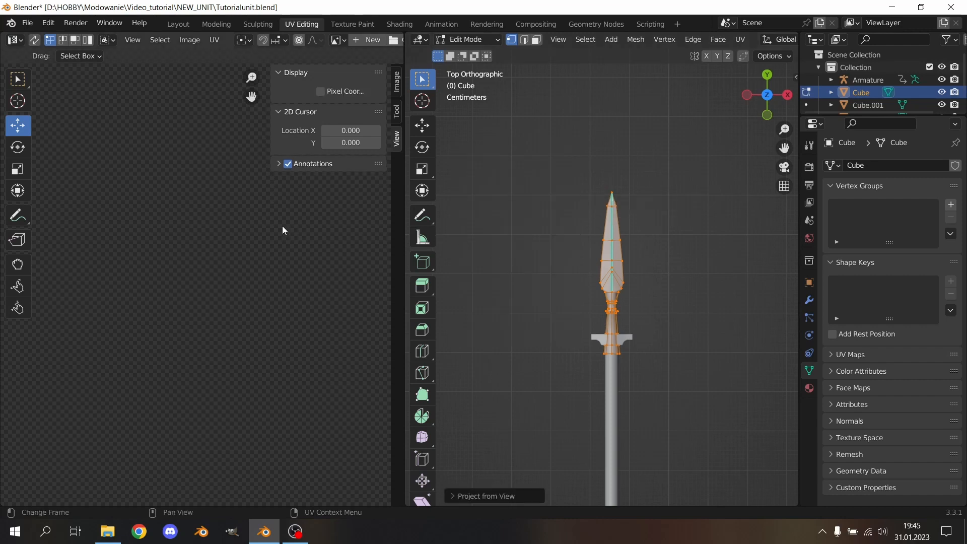
Step: Select the spearhead's whole UV island and move it to the upper-left area of the UV square
scroll(282, 226, "down", 7)
middle_click_drag(210, 206, 231, 269)
scroll(231, 269, "up", 2)
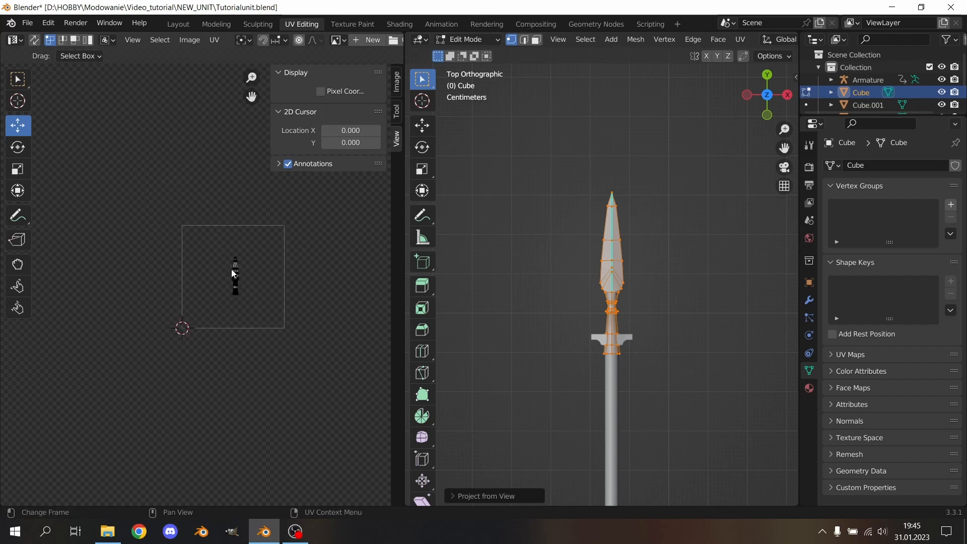
scroll(276, 272, "up", 7)
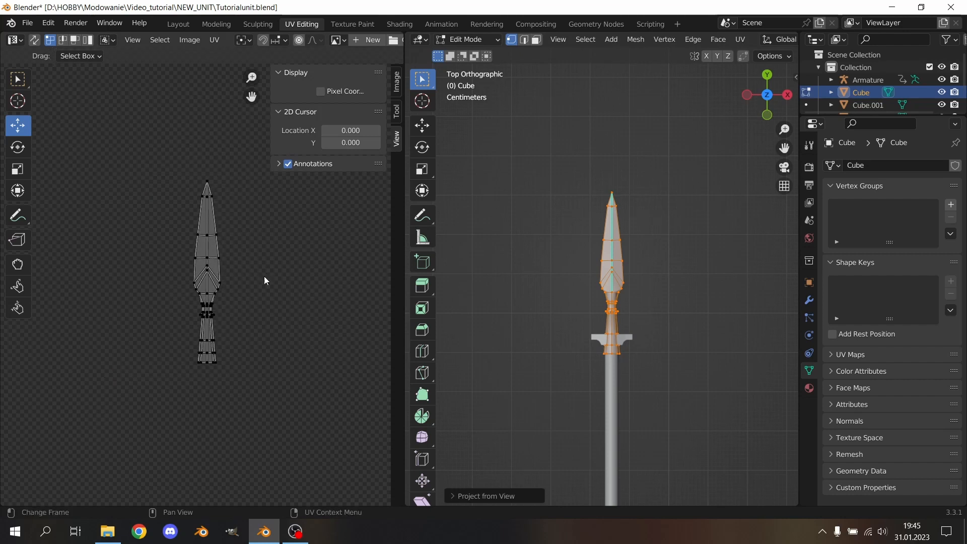
scroll(264, 276, "up", 4)
middle_click_drag(275, 280, 234, 300, "shift")
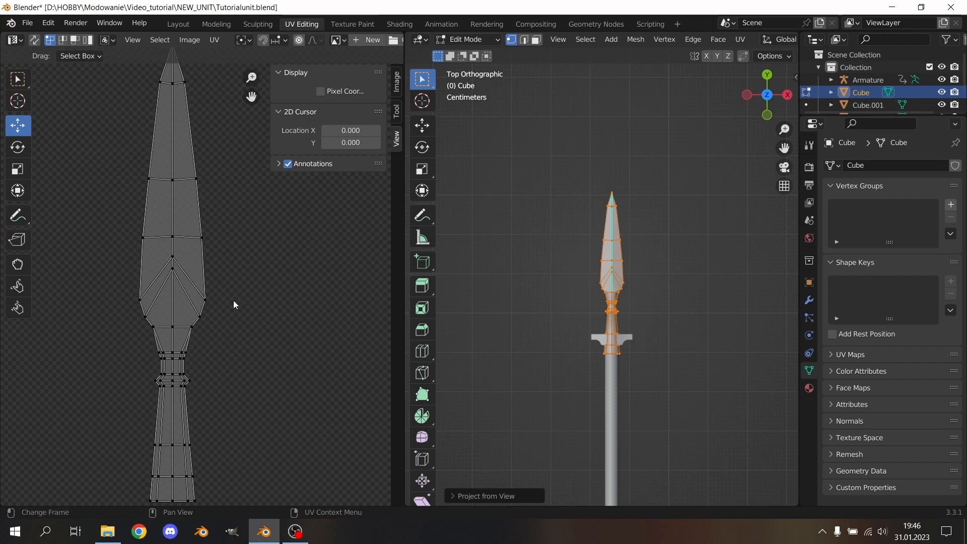
scroll(237, 301, "down", 1)
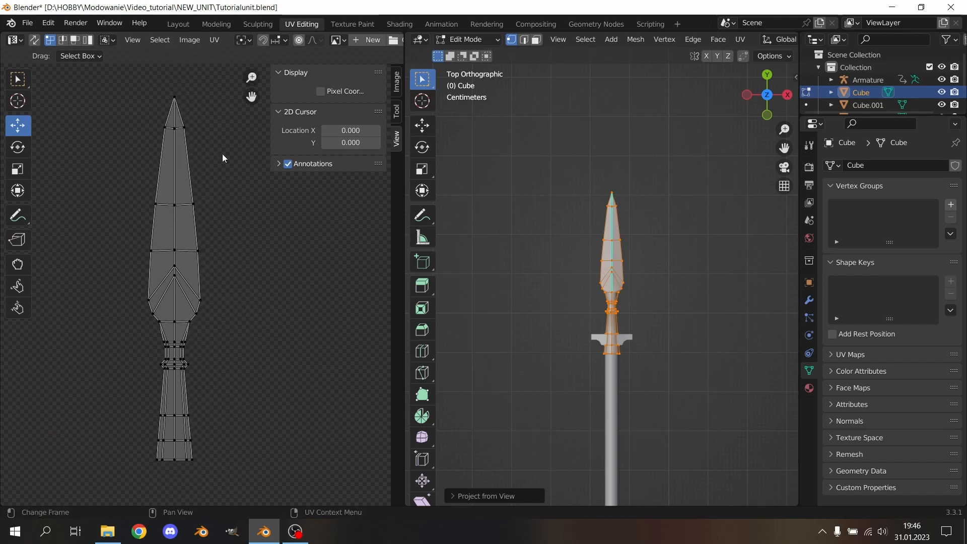
left_click_drag(220, 75, 119, 474)
scroll(228, 319, "down", 6)
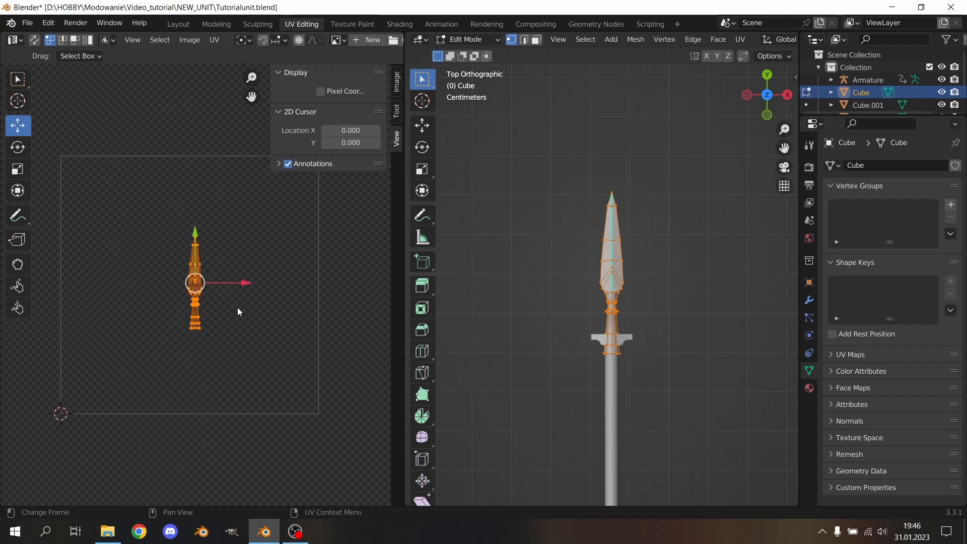
left_click_drag(196, 283, 110, 232)
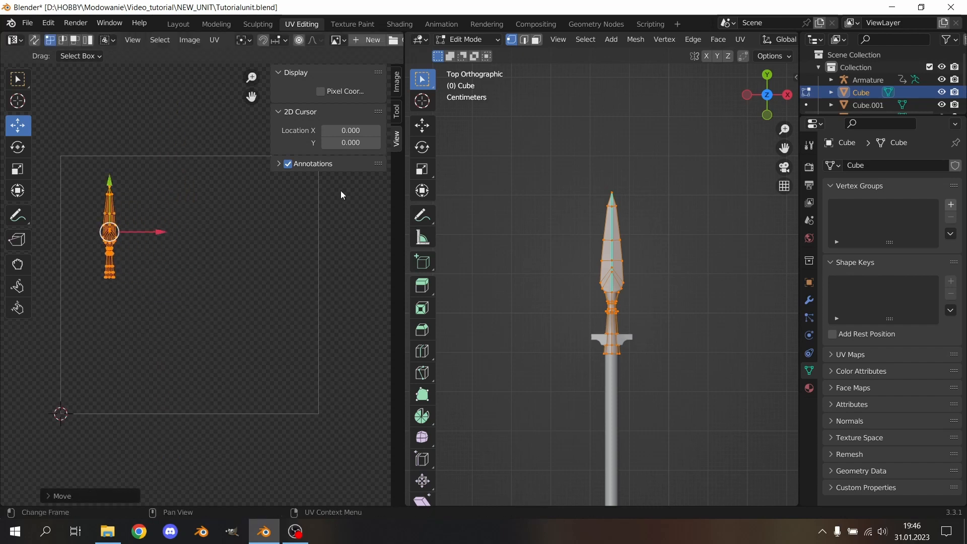
Step: Switch editing to the side wings (Cube.002), select their whole mesh and unwrap it with Project from View
middle_click_drag(574, 208, 559, 110, "shift")
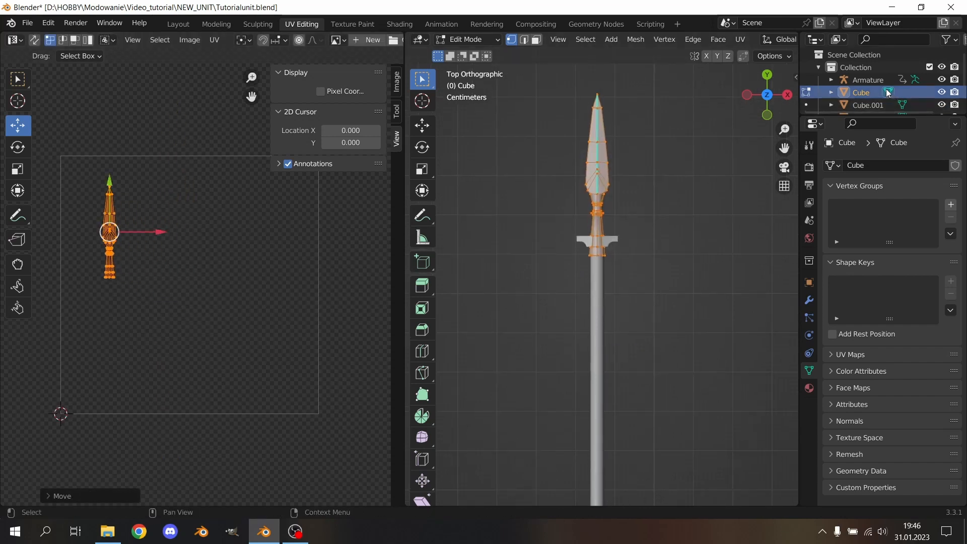
scroll(836, 86, "down", 2)
left_click(806, 84)
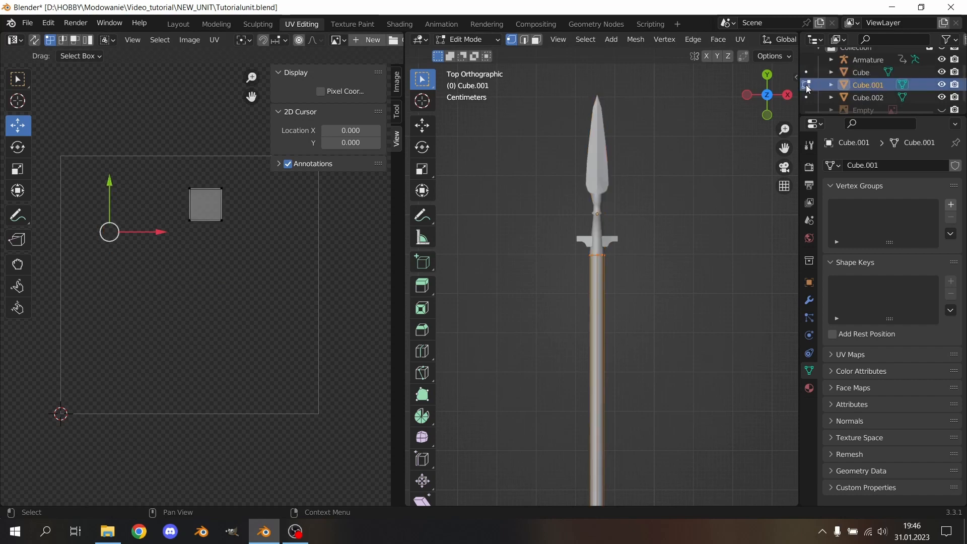
left_click(807, 98)
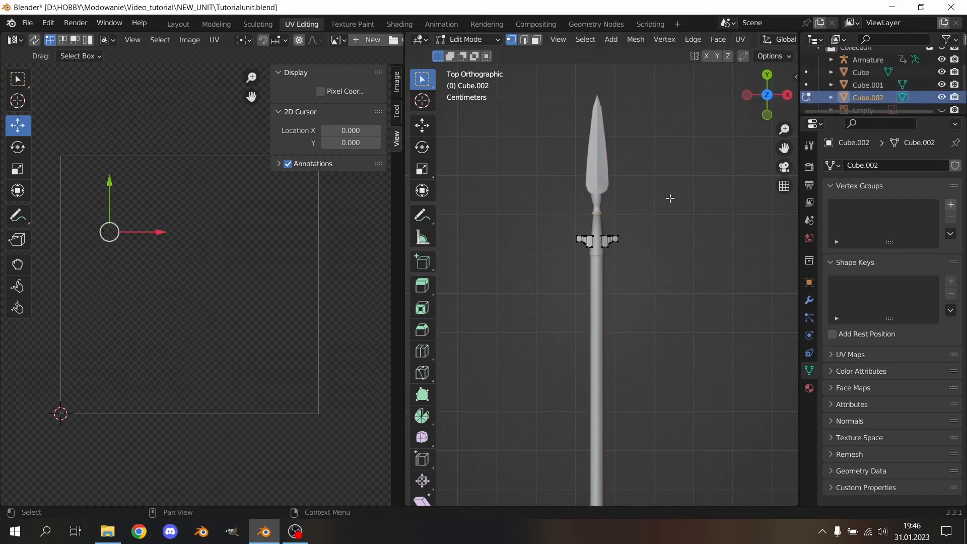
scroll(632, 224, "up", 6)
middle_click_drag(621, 196, 659, 247, "shift")
scroll(625, 321, "up", 5)
scroll(658, 256, "down", 1)
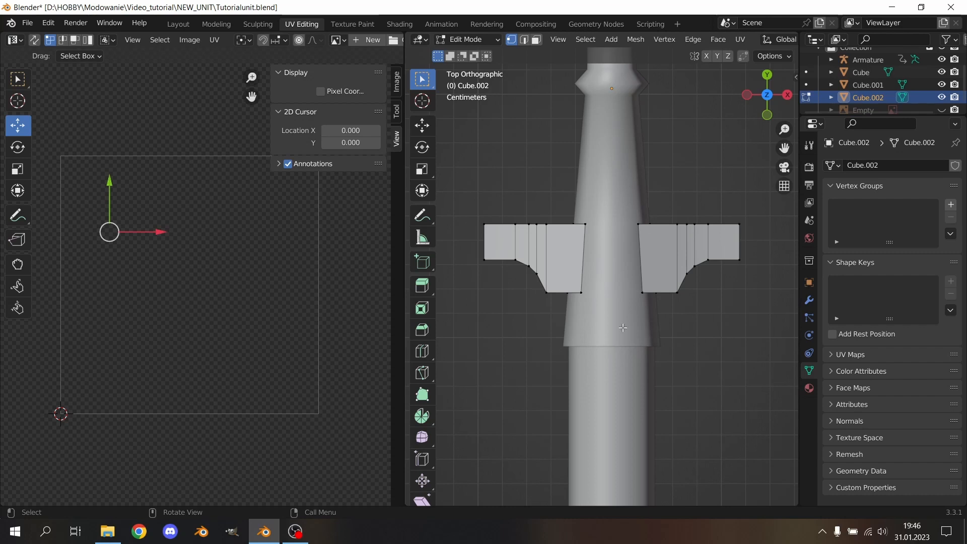
key("a")
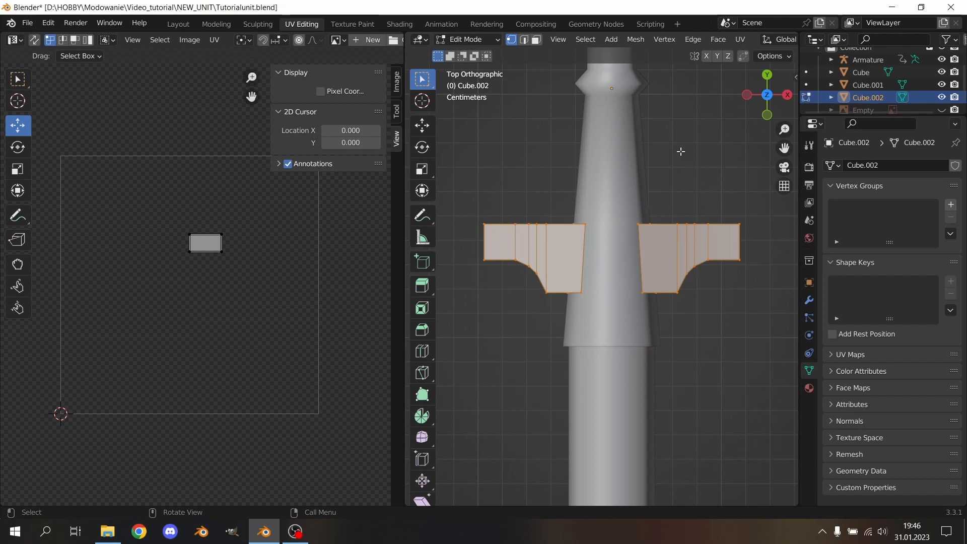
key("u")
left_click(682, 153)
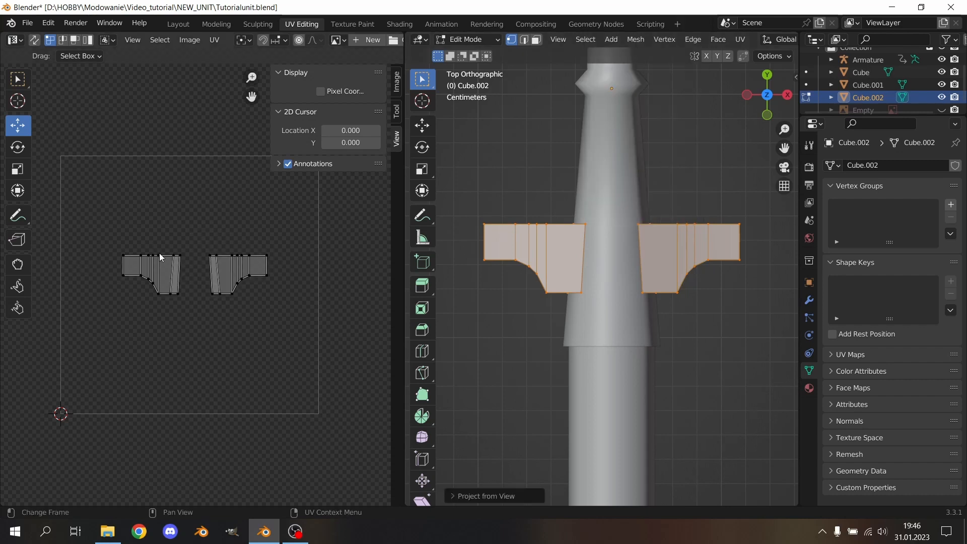
Step: Mirror the right wing's UV island along X and move it onto the left wing's island
left_click_drag(298, 228, 195, 349)
right_click(204, 261)
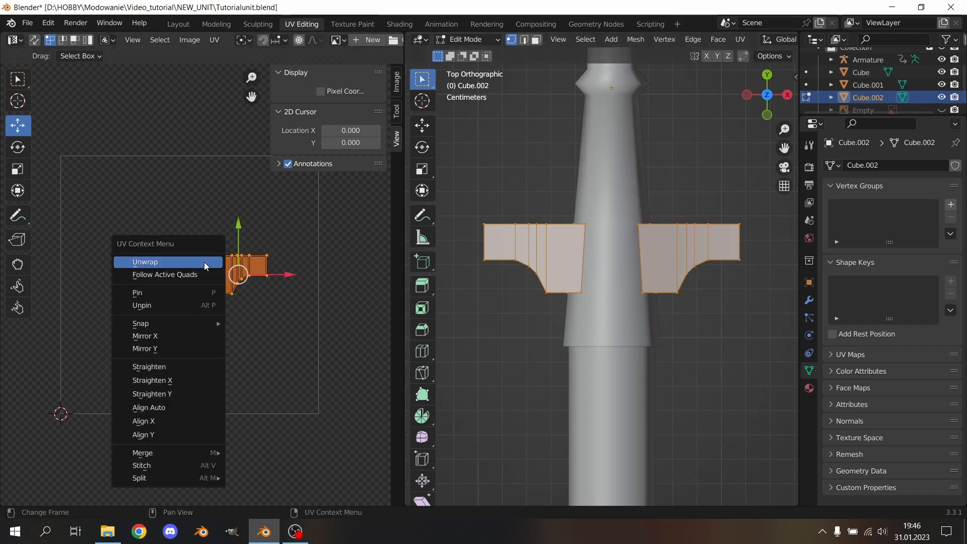
left_click(190, 348)
right_click(254, 279)
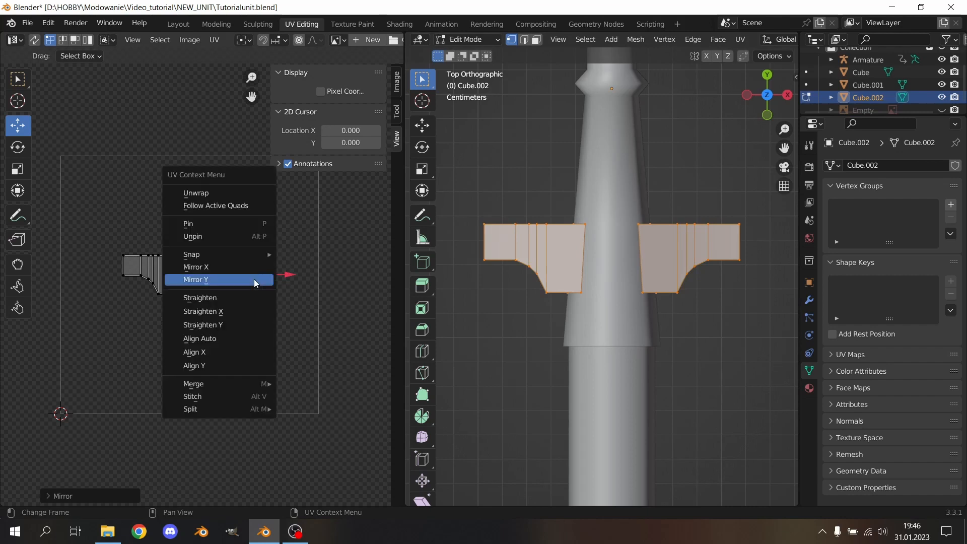
left_click(228, 277)
right_click(229, 277)
left_click(224, 268)
left_click_drag(286, 279, 201, 275)
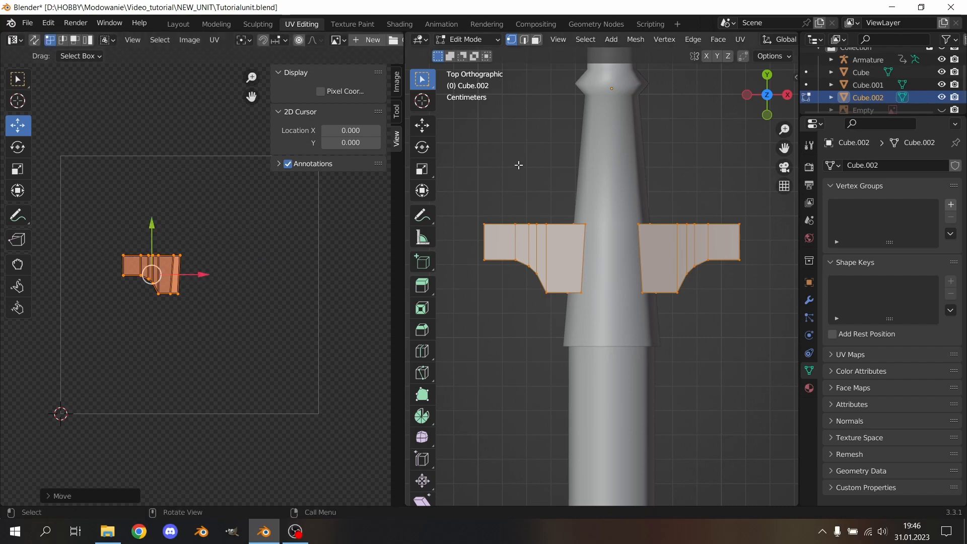
Step: Delete the left wing's linked geometry in the Modeling workspace and add an X-axis Mirror modifier to recreate it
left_click(708, 245)
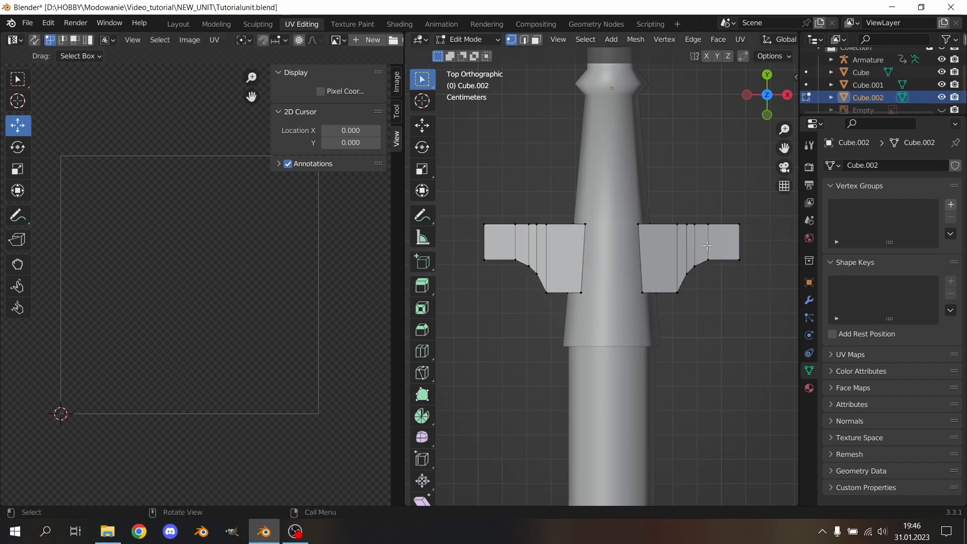
left_click(216, 24)
key("l")
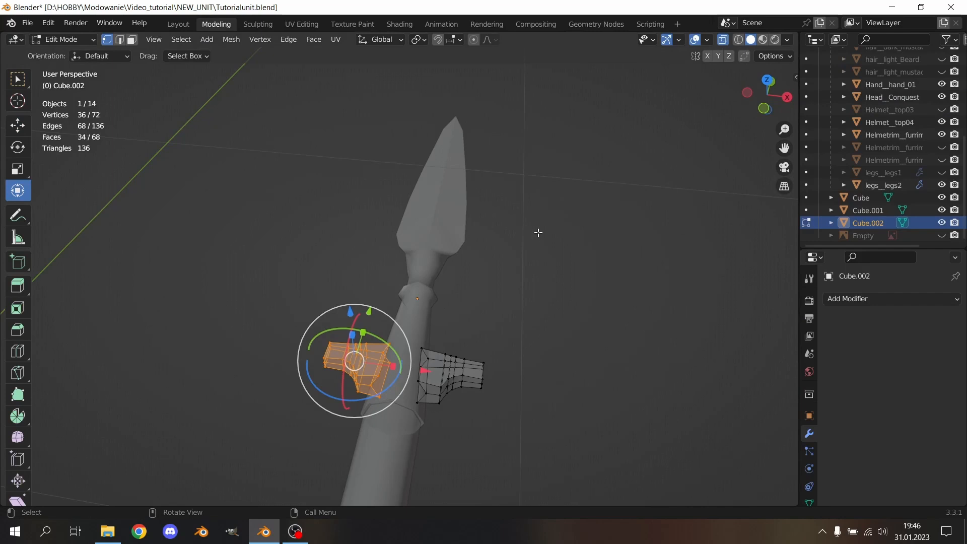
key("x")
left_click(538, 232)
left_click(929, 299)
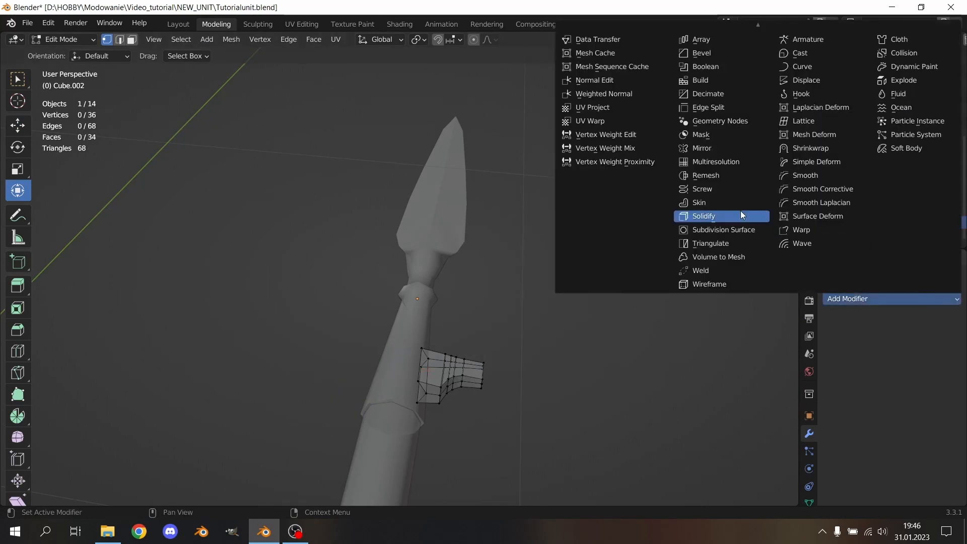
left_click(708, 149)
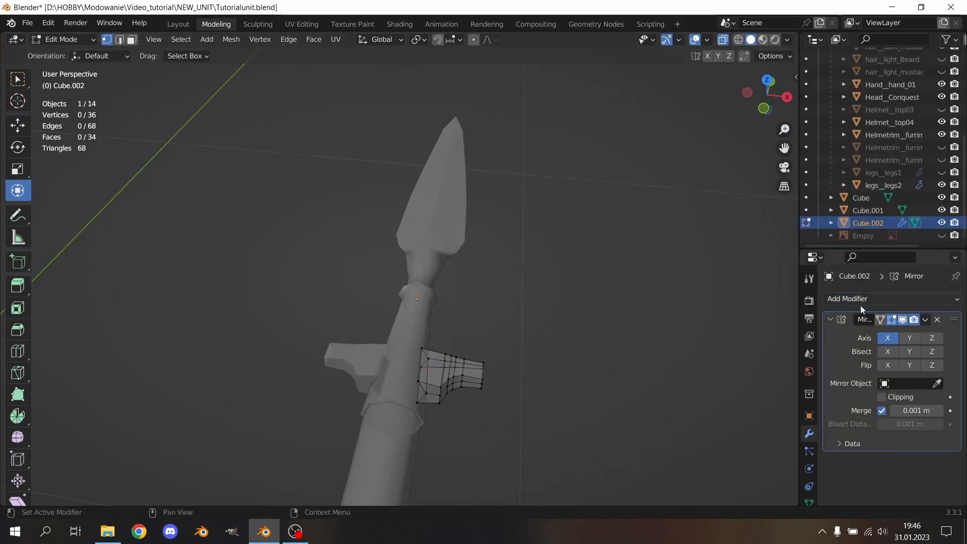
Step: Unwrap the remaining wing with Project from View in the UV Editing workspace and move its island up in the UV square
key("a")
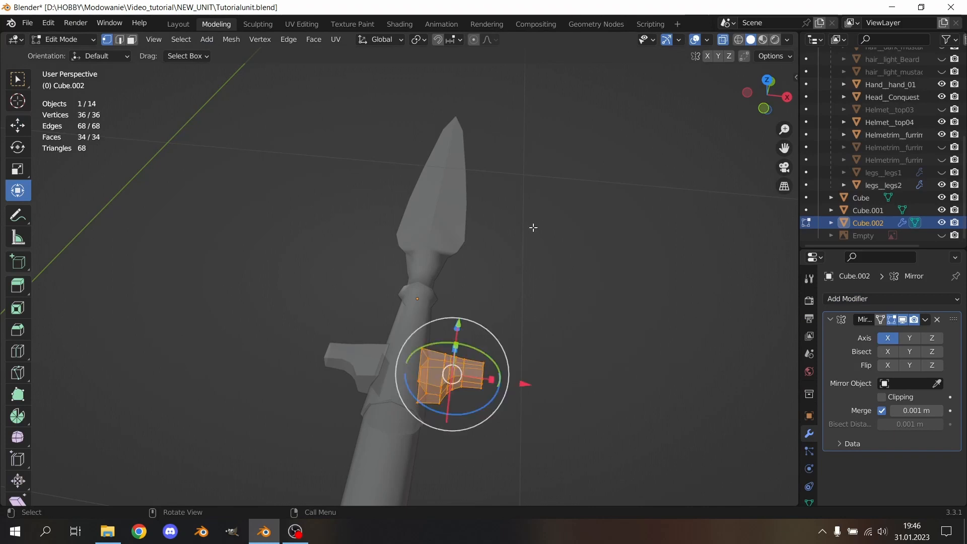
left_click(310, 23)
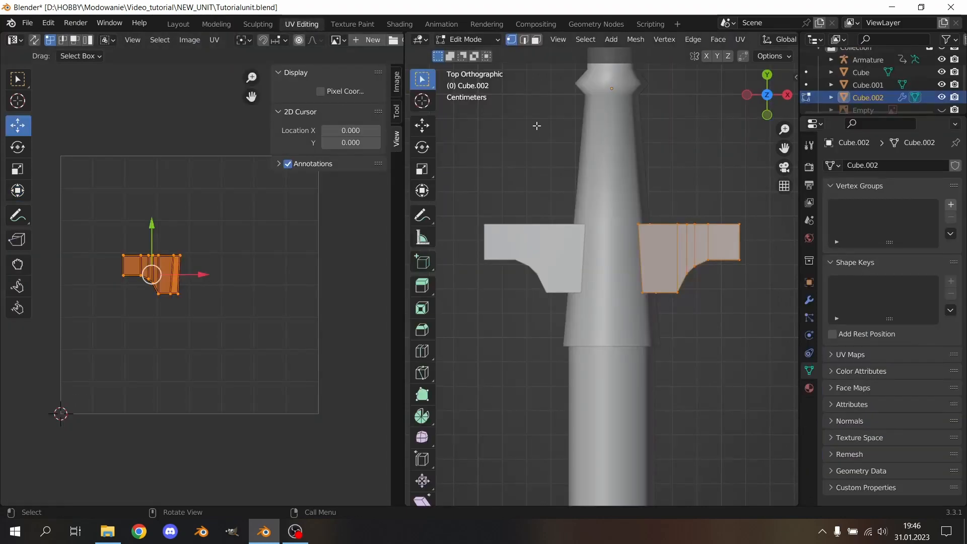
key("u")
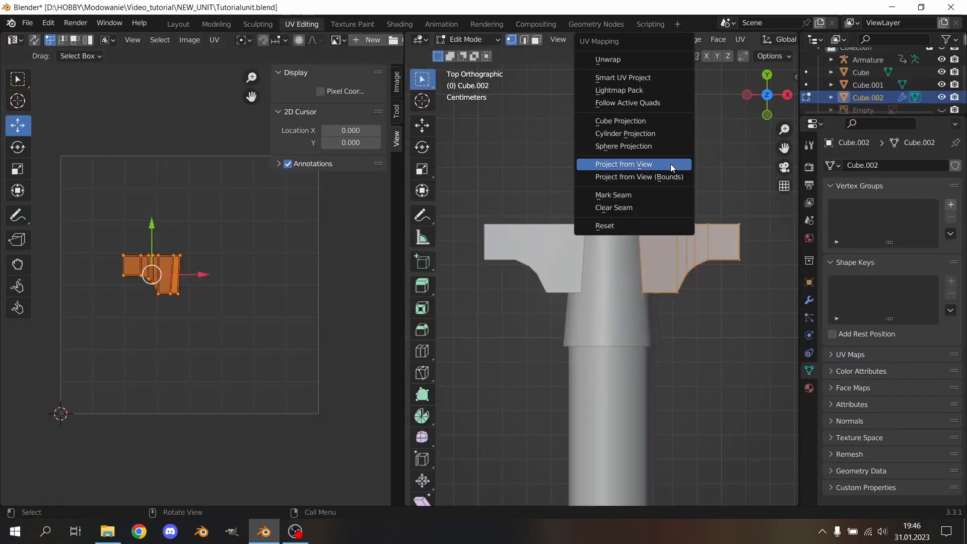
left_click(670, 164)
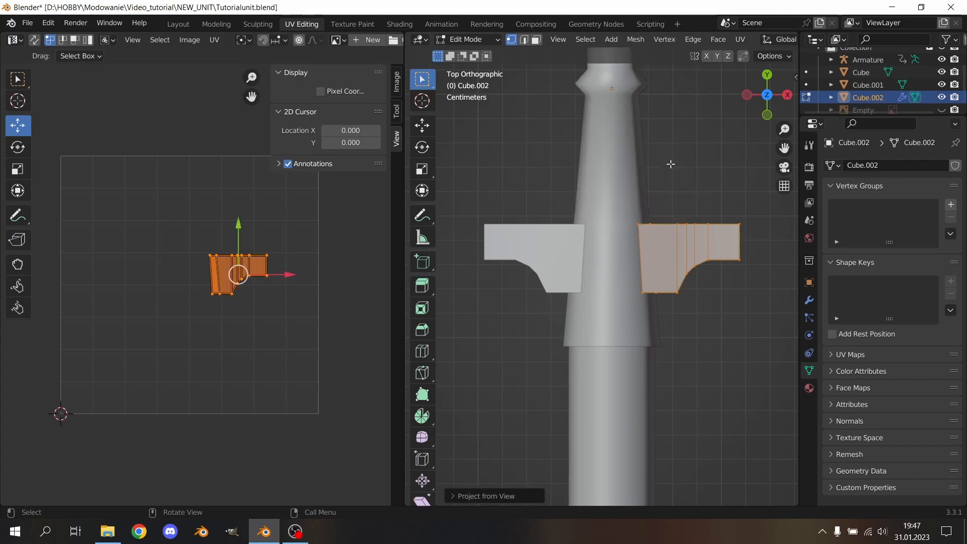
left_click_drag(241, 276, 237, 205)
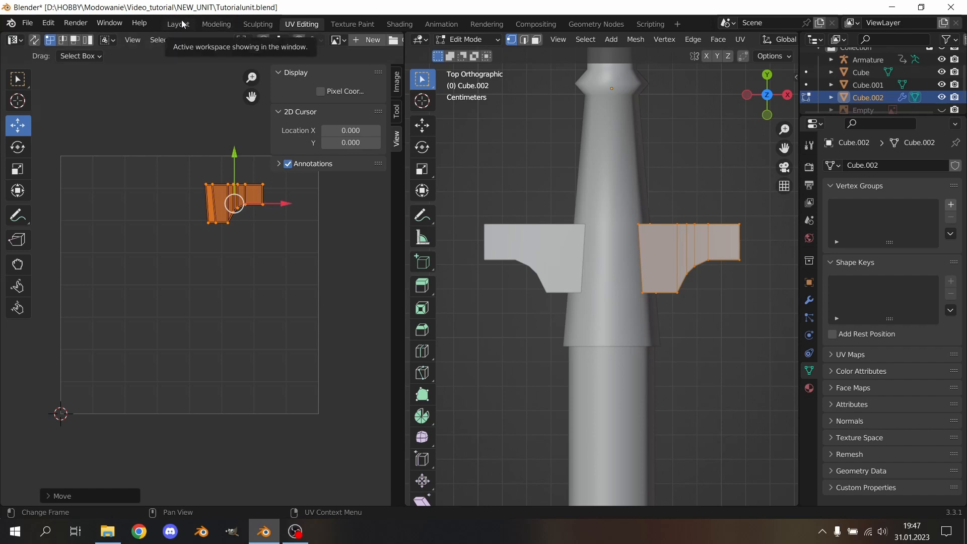
Step: Apply the Mirror modifier on the side wings in the Layout workspace and check both wings up close
left_click(181, 23)
left_click(923, 278)
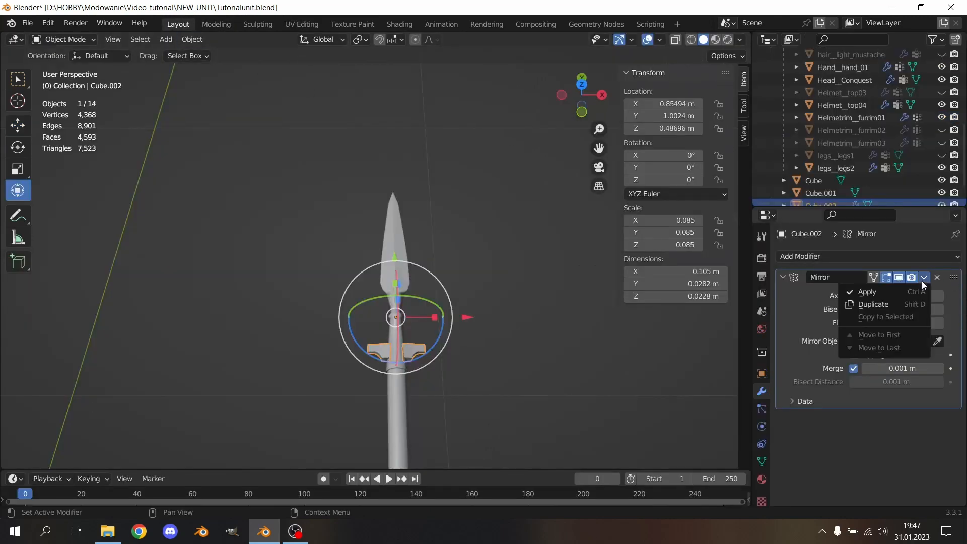
left_click(902, 291)
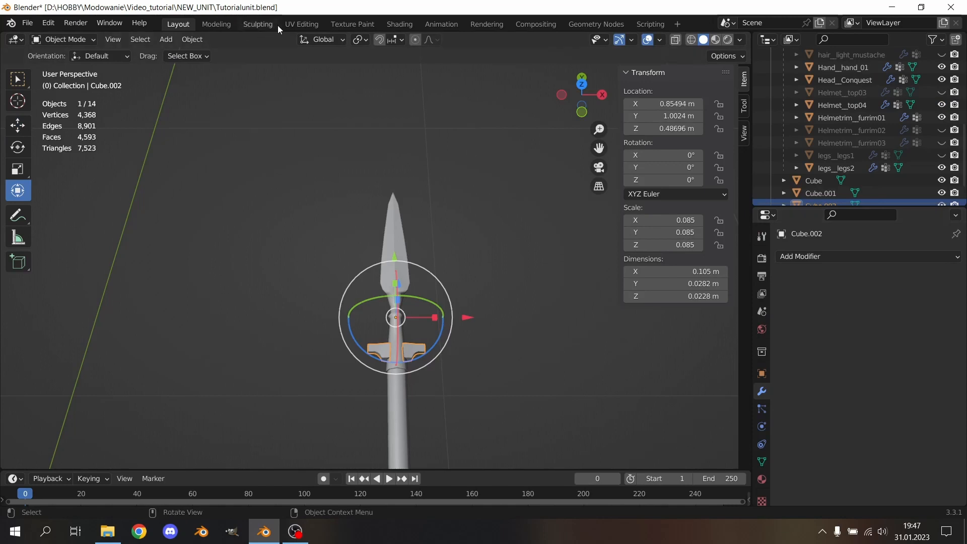
scroll(390, 360, "up", 4)
scroll(497, 303, "up", 2)
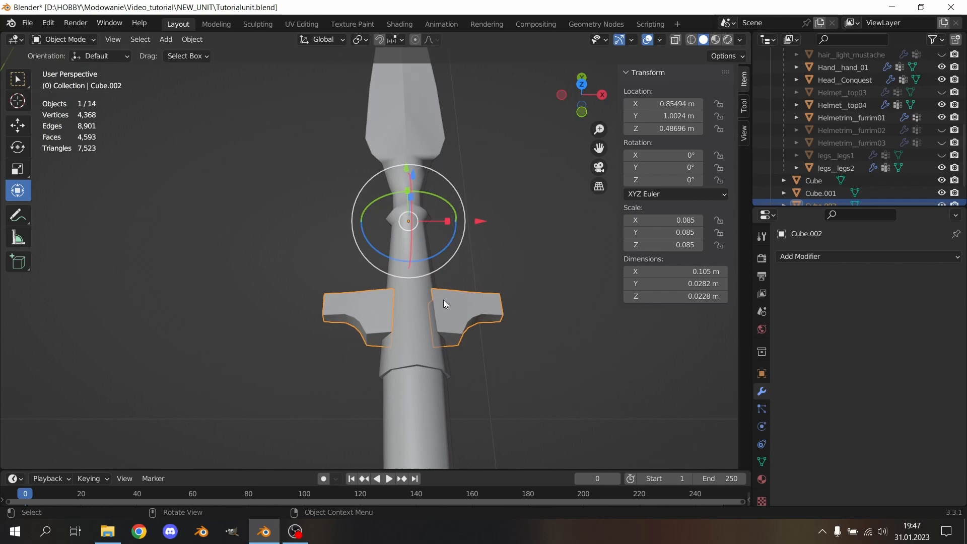
scroll(444, 301, "down", 3)
scroll(443, 300, "up", 3)
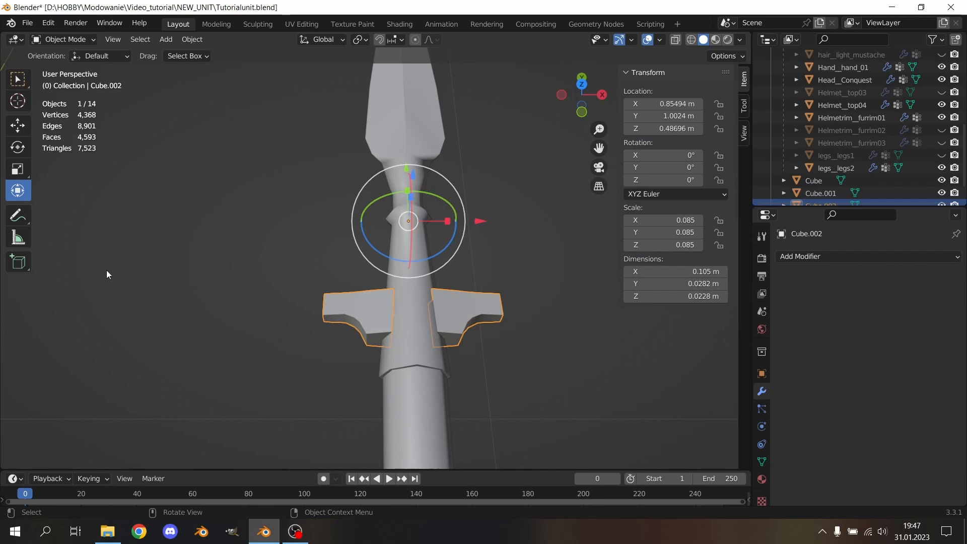
Step: Move the wings' overlapping UV islands down to the middle of the UV square and switch the mesh to face selection
left_click(293, 24)
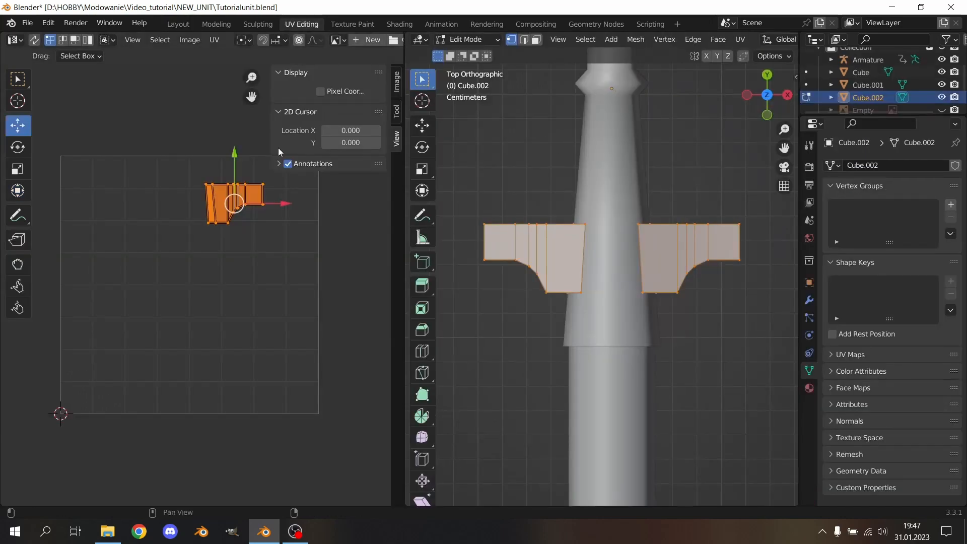
left_click_drag(241, 197, 231, 284)
left_click(538, 41)
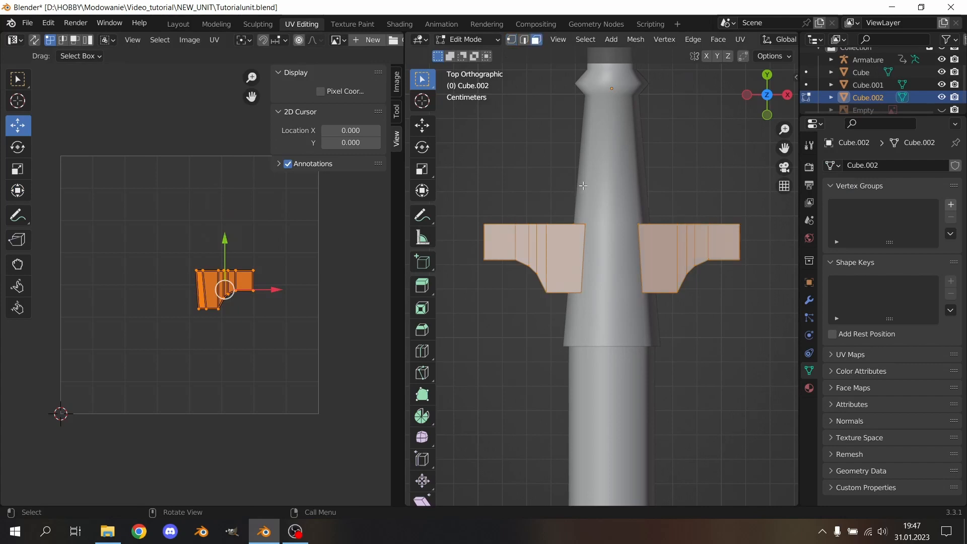
left_click(225, 291)
left_click_drag(225, 293, 140, 282)
key("a")
key("ctrl+z")
key("ctrl+z")
key("ctrl+z")
Step: Select all faces of both side wings and move their overlapping UV islands into the lower-left corner of the UV square
left_click(536, 163)
key("a")
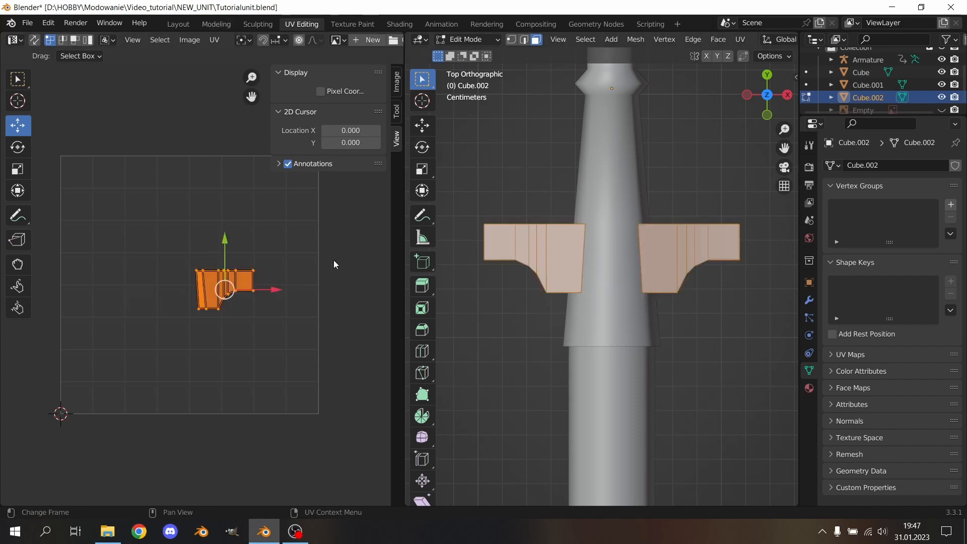
key("g")
left_click(206, 350)
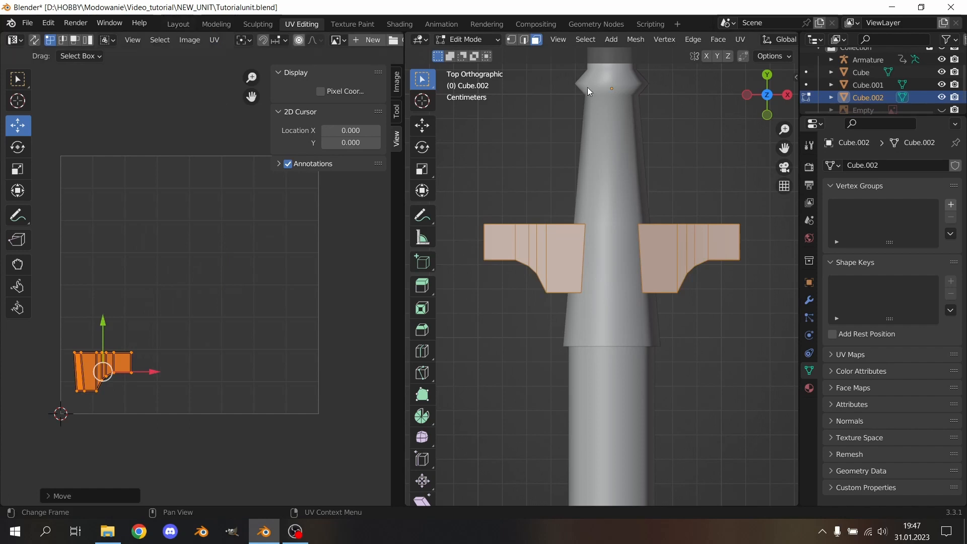
Step: Switch mesh editing to the spear shaft and unwrap the whole shaft with Project from View in top view
left_click(806, 85)
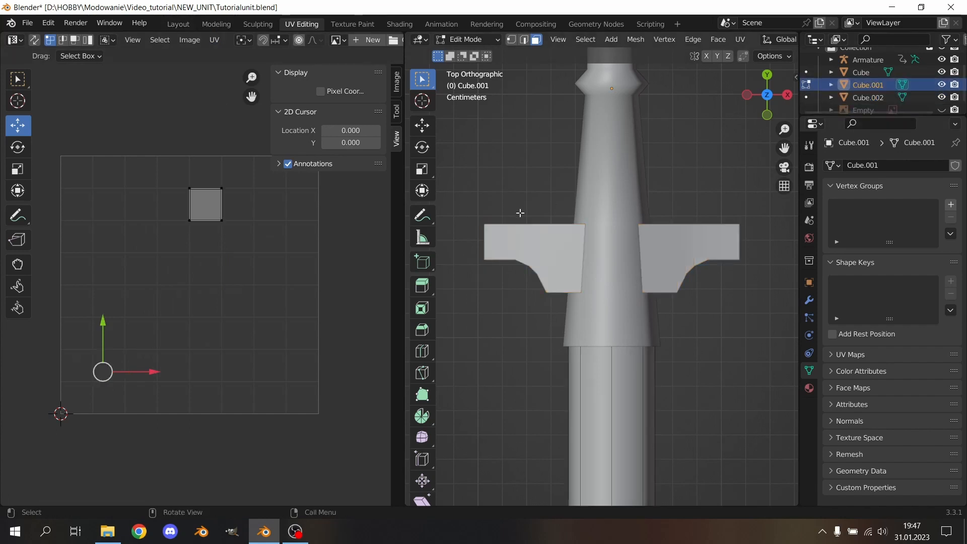
scroll(520, 213, "down", 10)
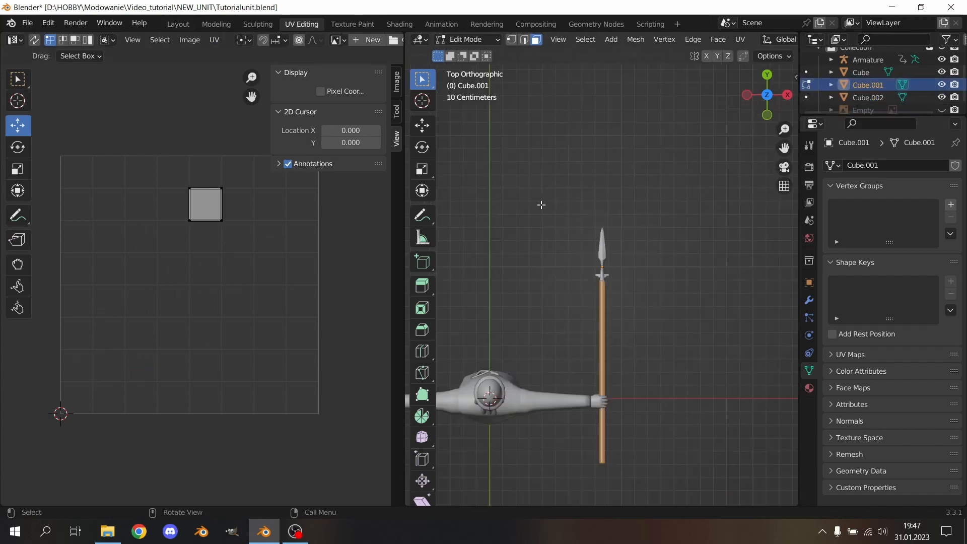
middle_click_drag(541, 206, 541, 139, "shift")
scroll(542, 192, "up", 4)
middle_click_drag(542, 213, 576, 184, "shift")
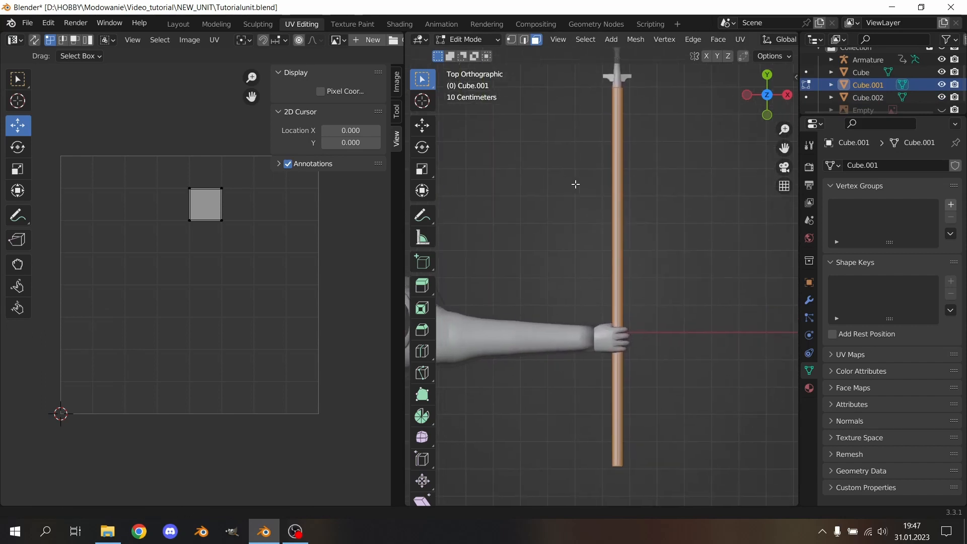
scroll(576, 185, "down", 2)
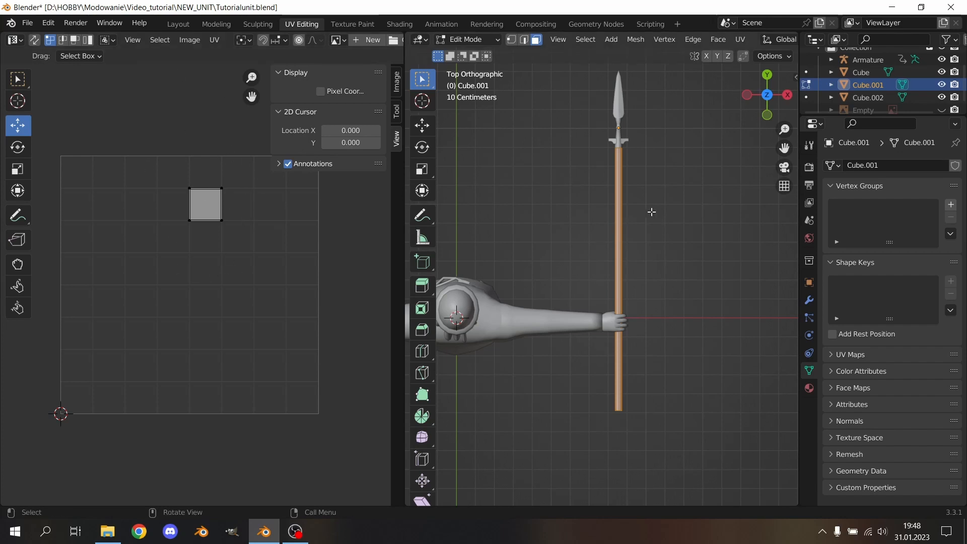
key("u")
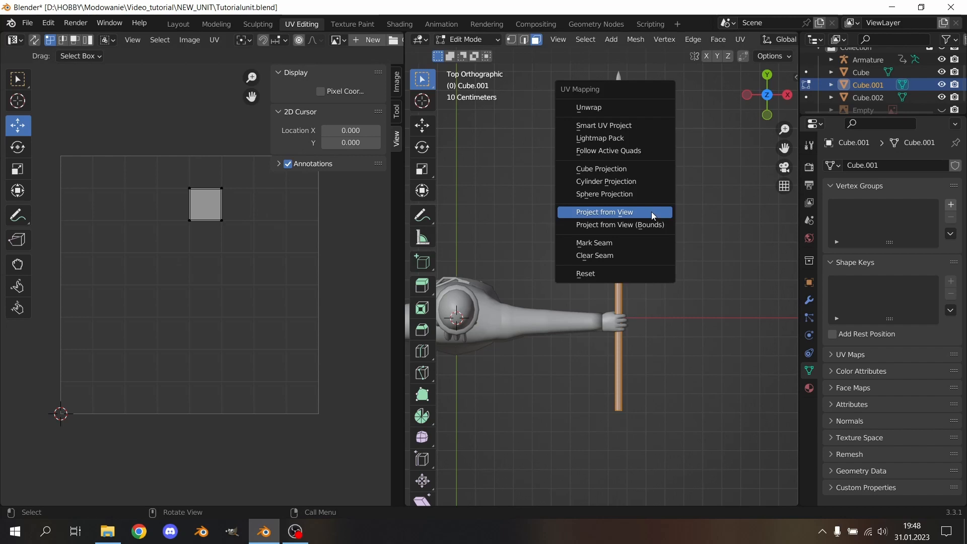
left_click(652, 211)
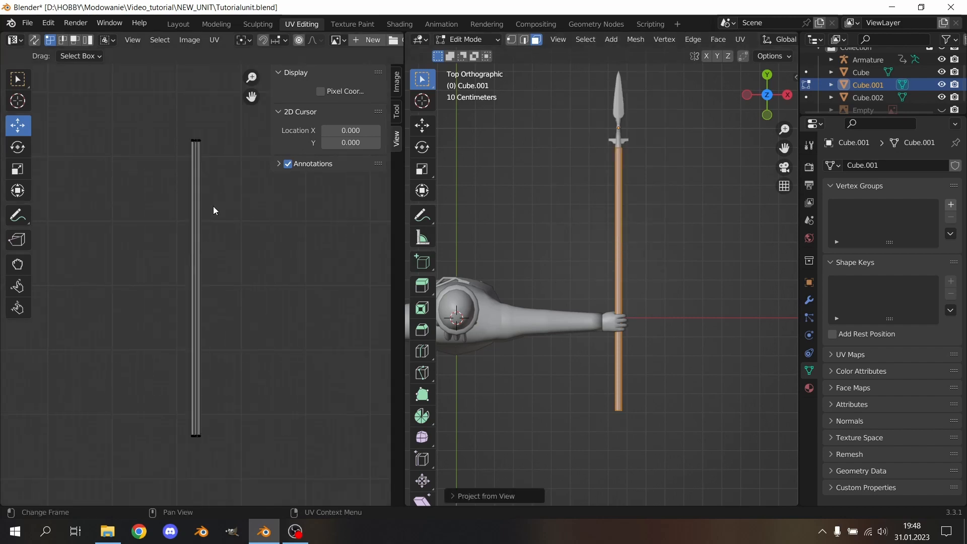
Step: Select the shaft's entire UV island and move it slightly to the left in the UV square
scroll(255, 264, "down", 2)
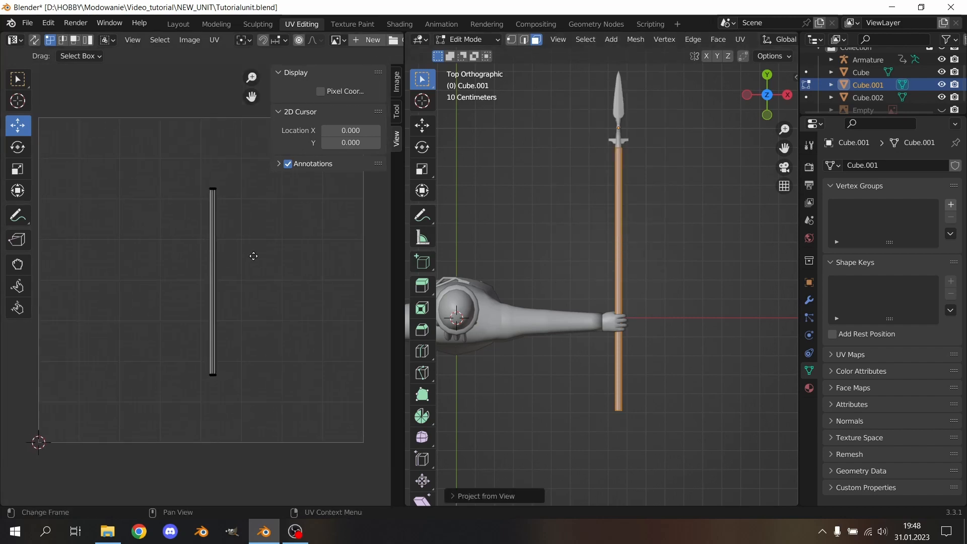
middle_click_drag(254, 256, 252, 258)
left_click_drag(238, 173, 183, 394)
left_click_drag(221, 283, 203, 281)
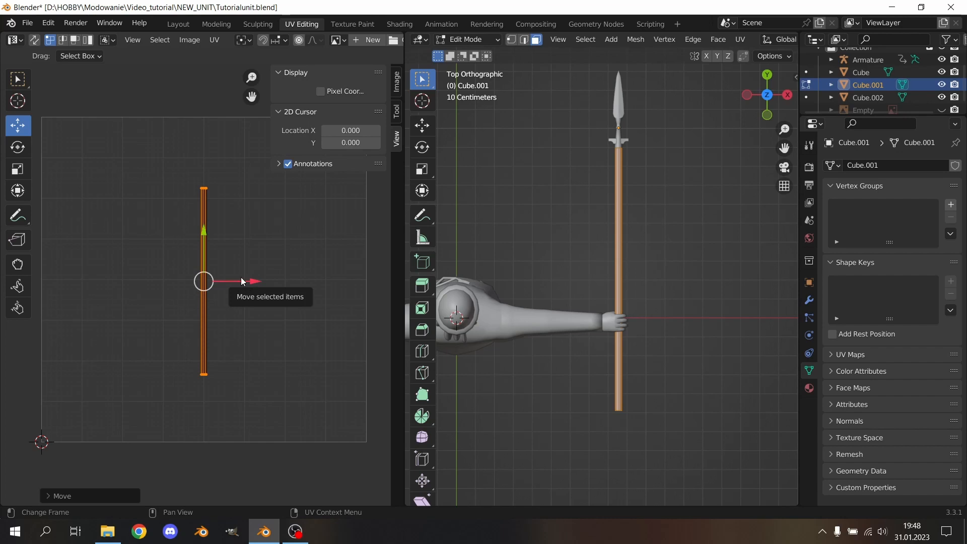
Step: Shorten the shaft's UV island by moving its lower-end vertices straight up until they sit close below the upper end
left_click_drag(236, 322, 151, 392)
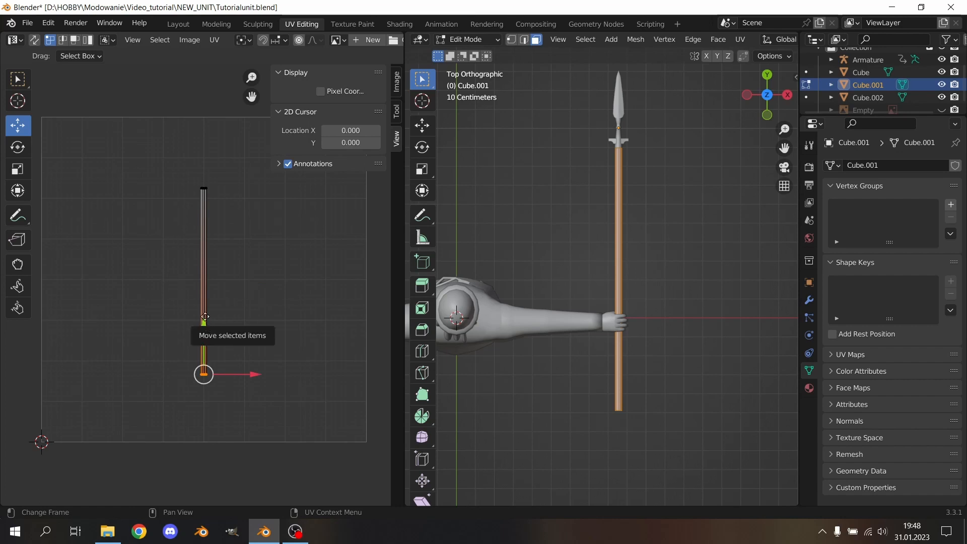
left_click_drag(204, 325, 215, 158)
scroll(215, 171, "up", 3)
middle_click_drag(215, 170, 230, 62)
middle_click_drag(210, 231, 197, 308)
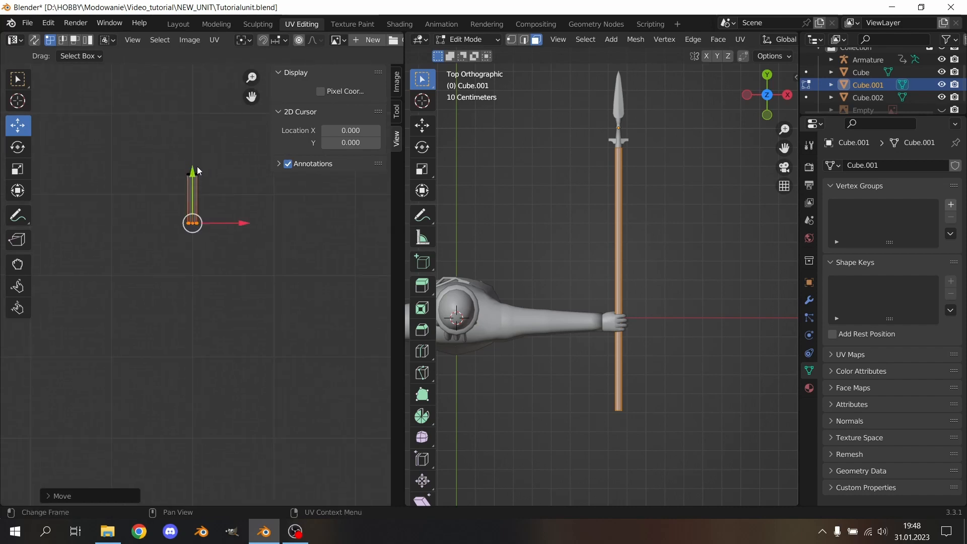
left_click_drag(196, 166, 222, 186)
scroll(201, 284, "up", 3)
middle_click_drag(208, 186, 216, 346, "shift")
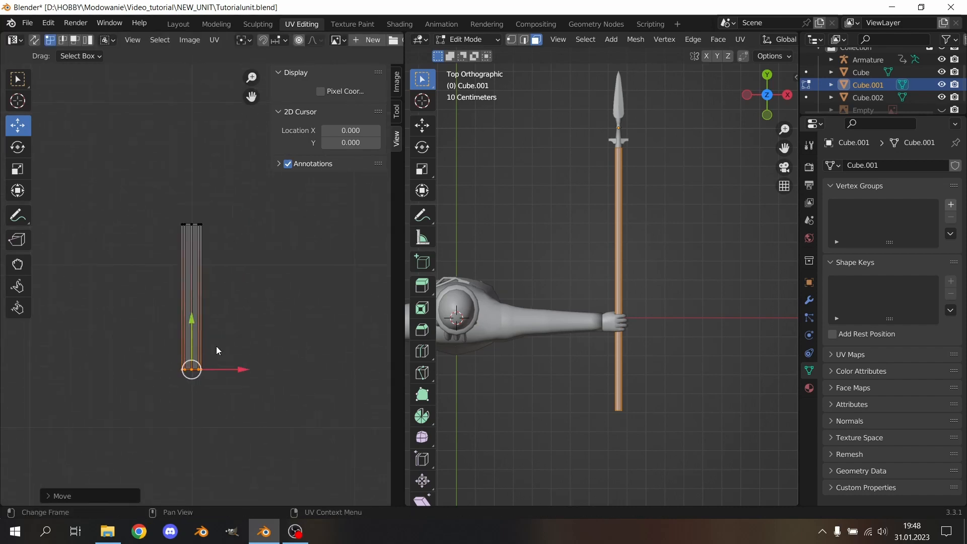
Step: Scale the outermost vertices on both long sides of the shaft's UV island outward along X so all strips are equally wide
scroll(202, 282, "up", 2)
middle_click_drag(223, 281, 235, 268, "shift")
left_click_drag(232, 159, 214, 442)
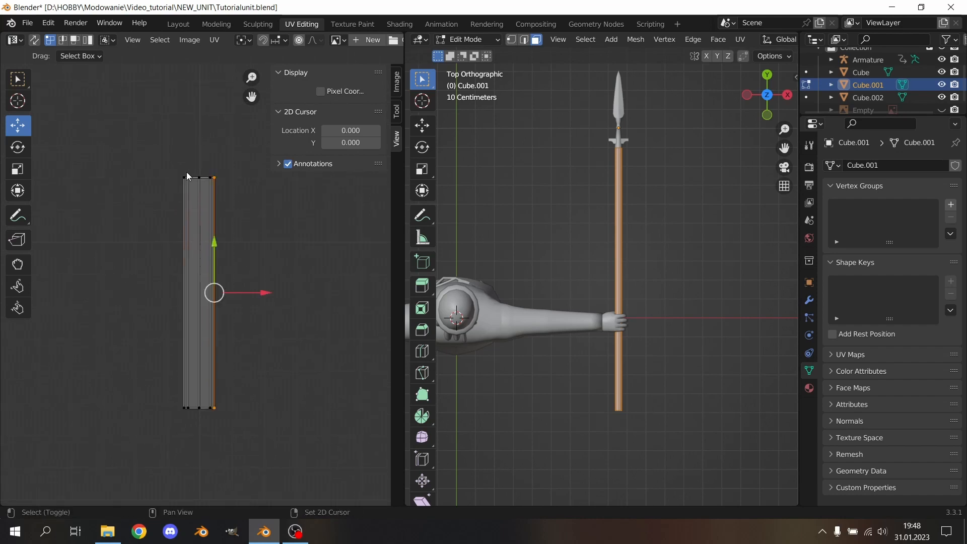
left_click_drag(186, 171, 126, 427)
scroll(120, 300, "up", 1)
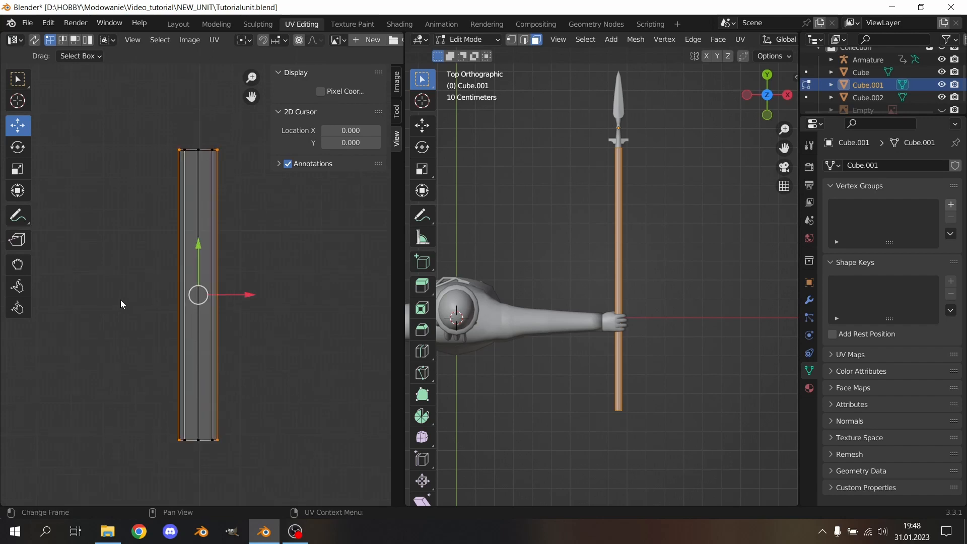
middle_click_drag(120, 300, 135, 269, "shift")
left_click(18, 170)
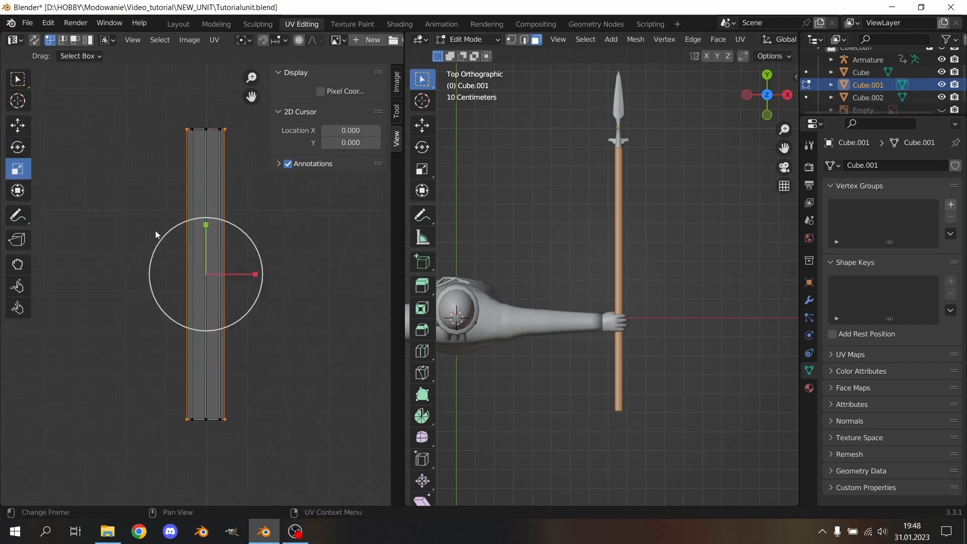
scroll(155, 232, "up", 2)
middle_click_drag(566, 287, 685, 214)
left_click(765, 85)
scroll(637, 237, "up", 4)
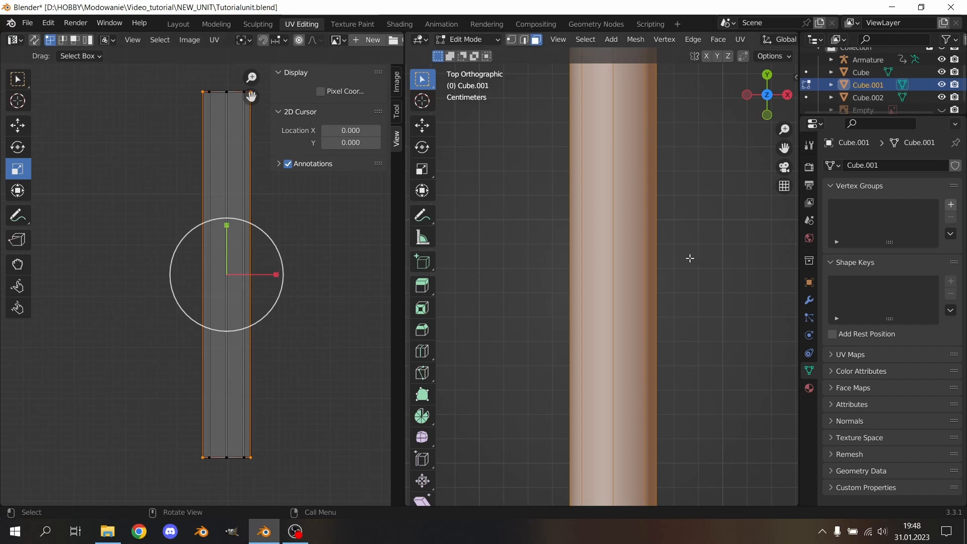
middle_click_drag(729, 324, 630, 282)
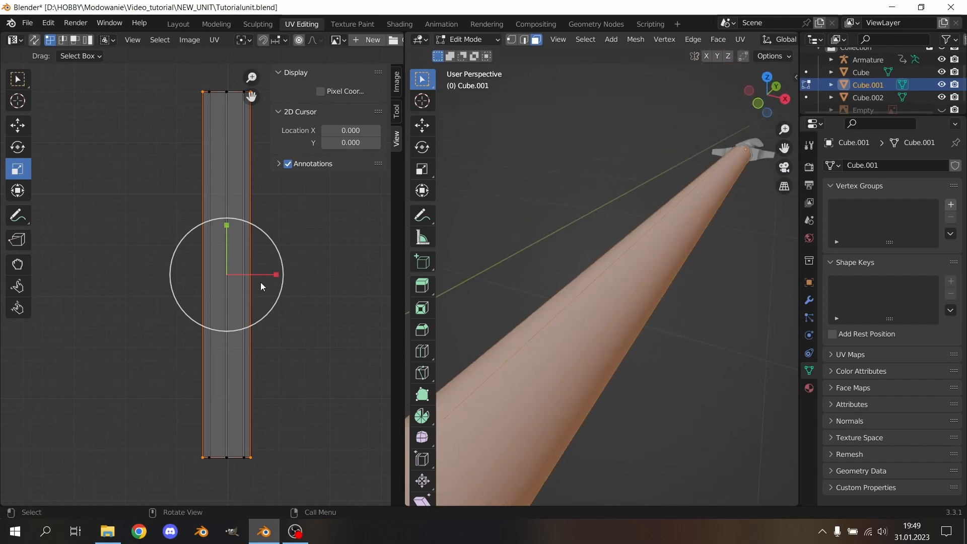
left_click_drag(277, 275, 303, 280)
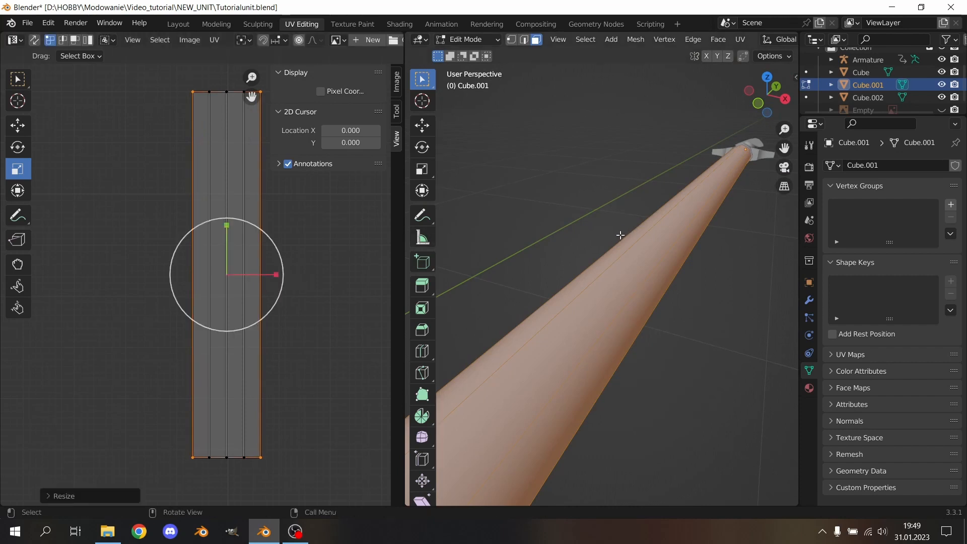
middle_click_drag(620, 235, 607, 220)
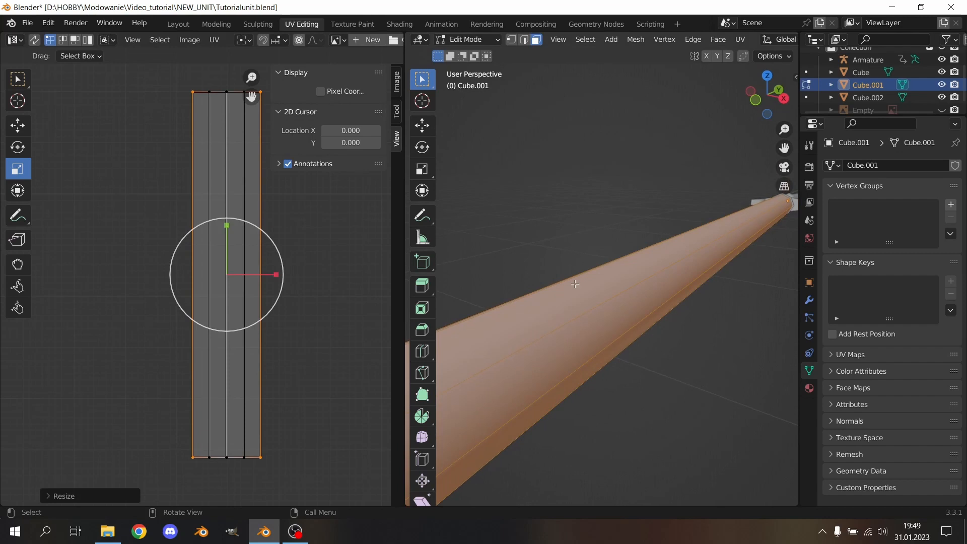
scroll(258, 227, "down", 4)
Step: Select the shaft's entire UV island, enlarge it slightly and move it down toward the middle of the UV square
left_click(310, 257)
left_click_drag(300, 199, 144, 430)
scroll(173, 246, "down", 6)
middle_click_drag(217, 201, 224, 192, "shift")
scroll(242, 195, "up", 4)
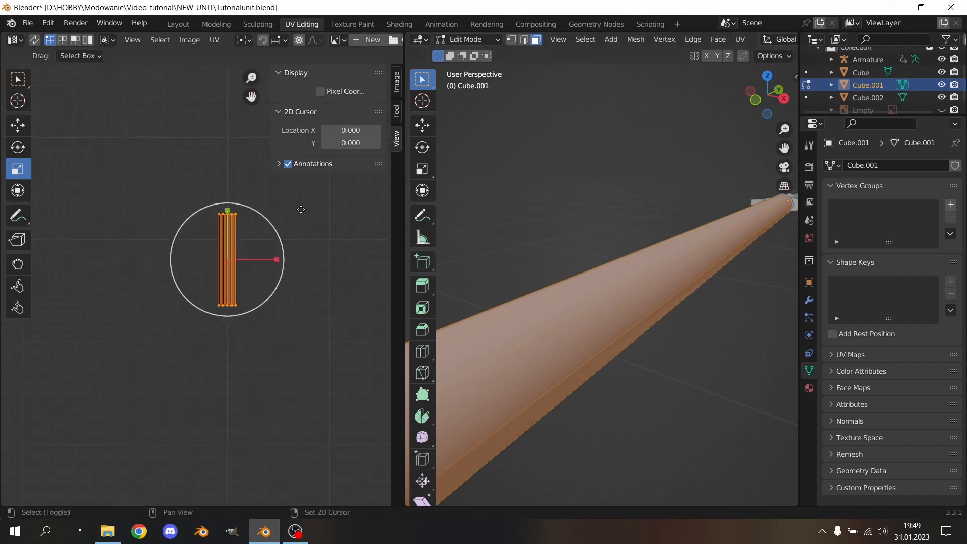
scroll(301, 209, "up", 3)
scroll(289, 228, "down", 5)
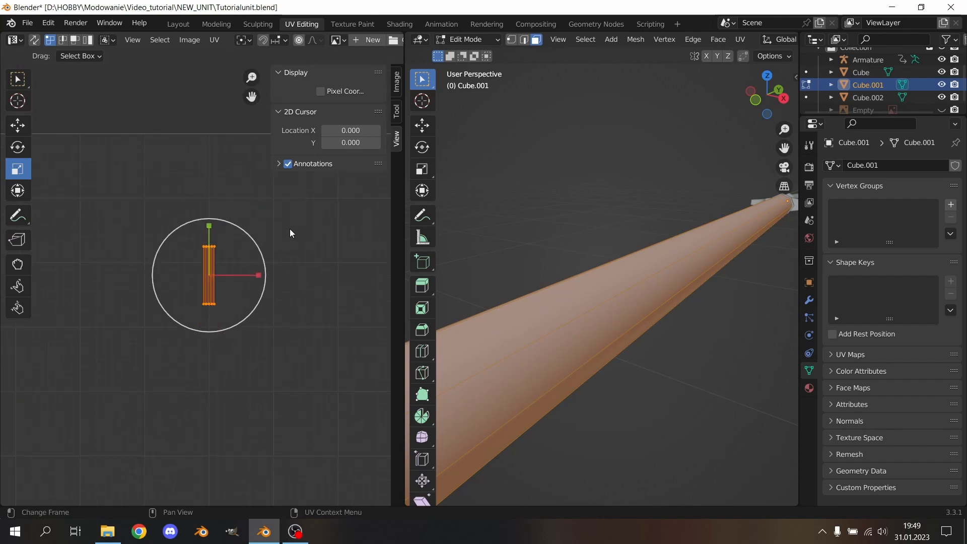
middle_click_drag(318, 247, 292, 192, "shift")
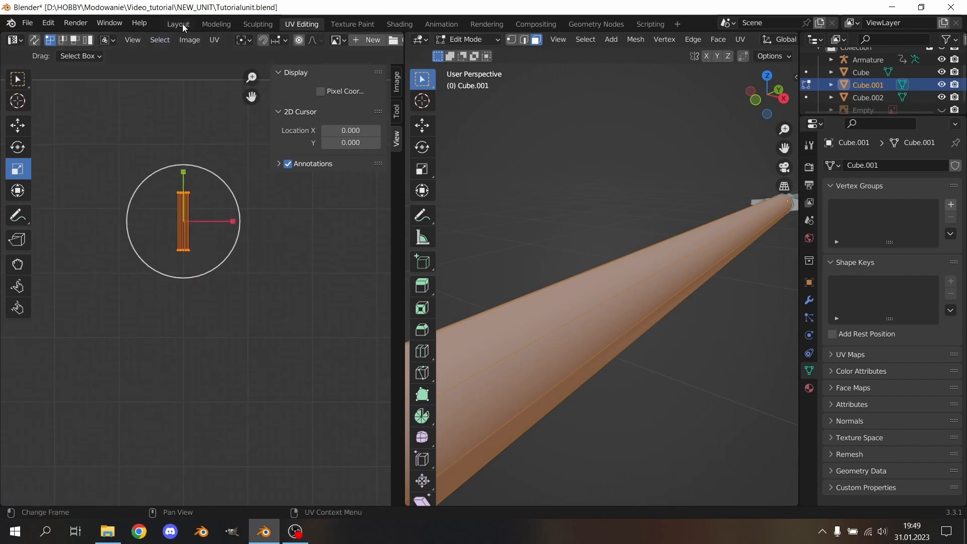
key("s")
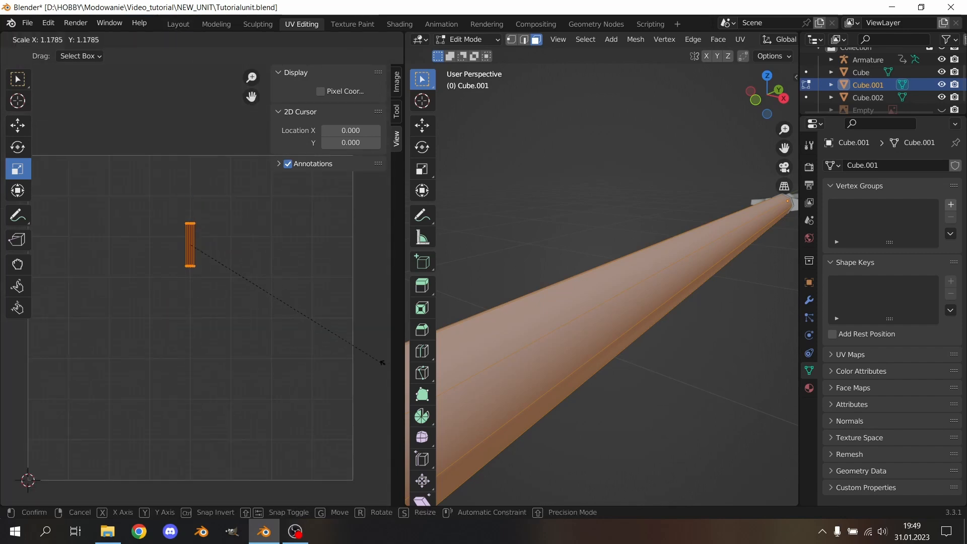
key("Return")
key("g")
key("Return")
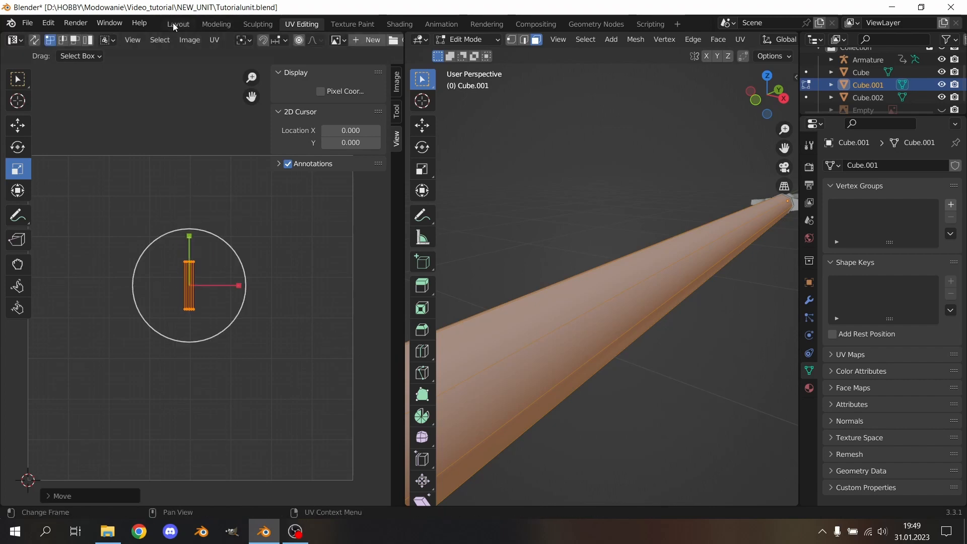
Step: Switch to the Layout workspace and select the side wings, shaft and spearhead objects together, with the spearhead active
left_click(174, 23)
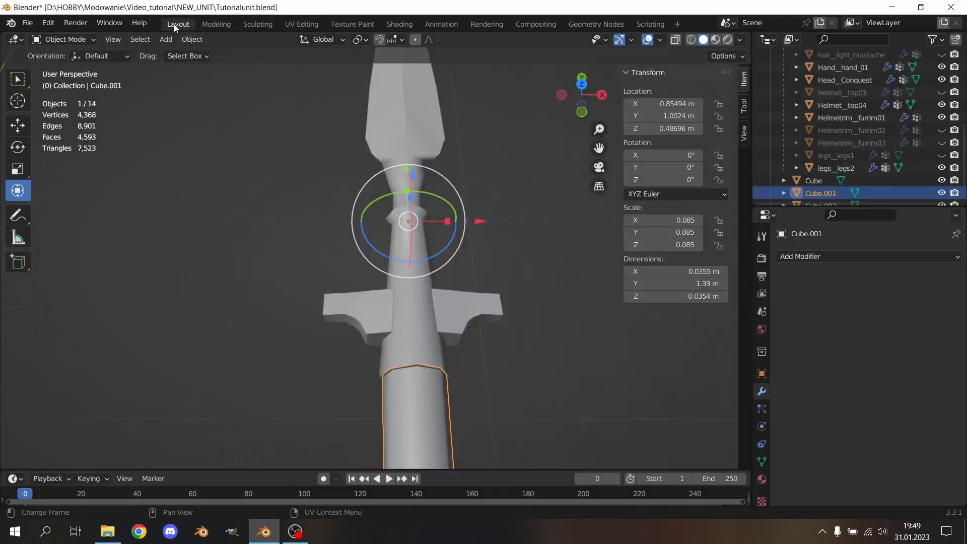
middle_click_drag(507, 197, 507, 228)
scroll(846, 120, "down", 2)
left_click(813, 179, "ctrl")
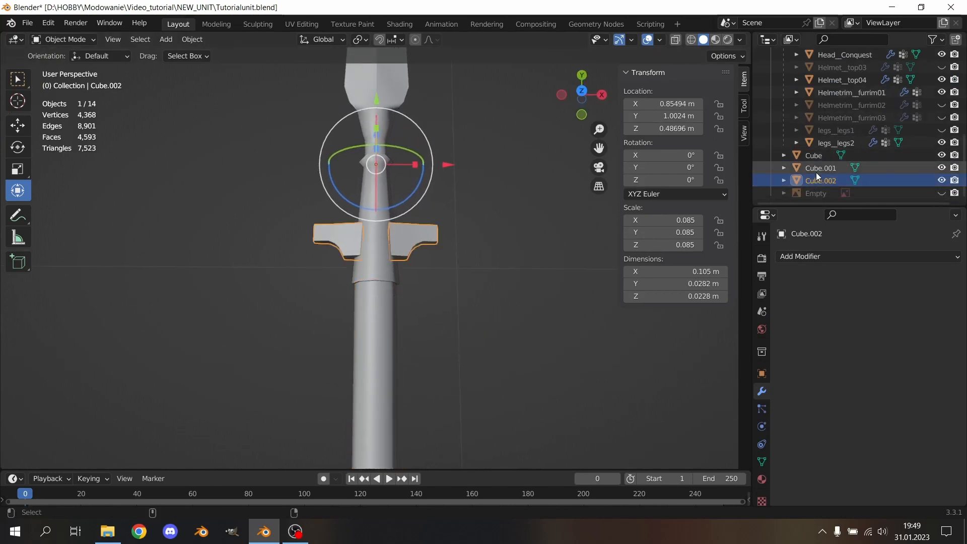
left_click(813, 155, "ctrl")
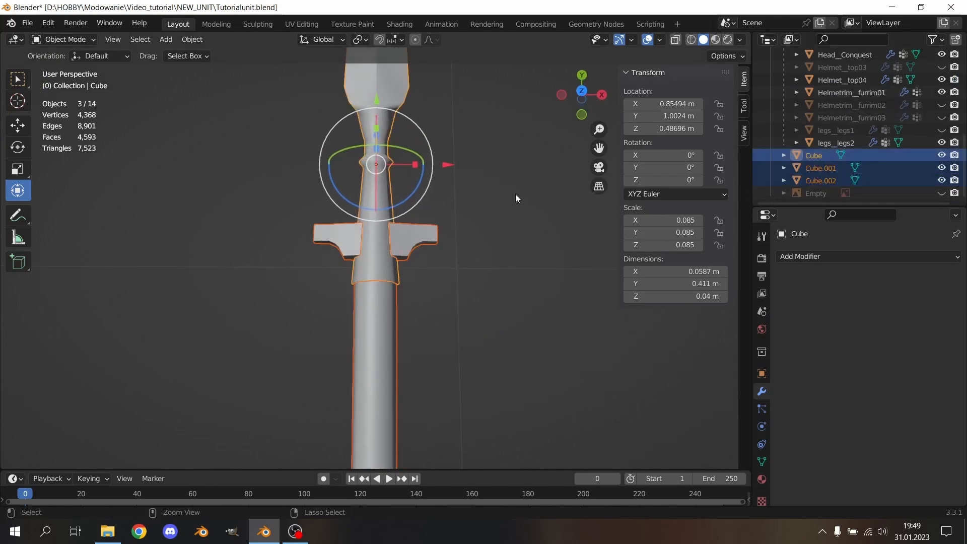
key("ctrl+j")
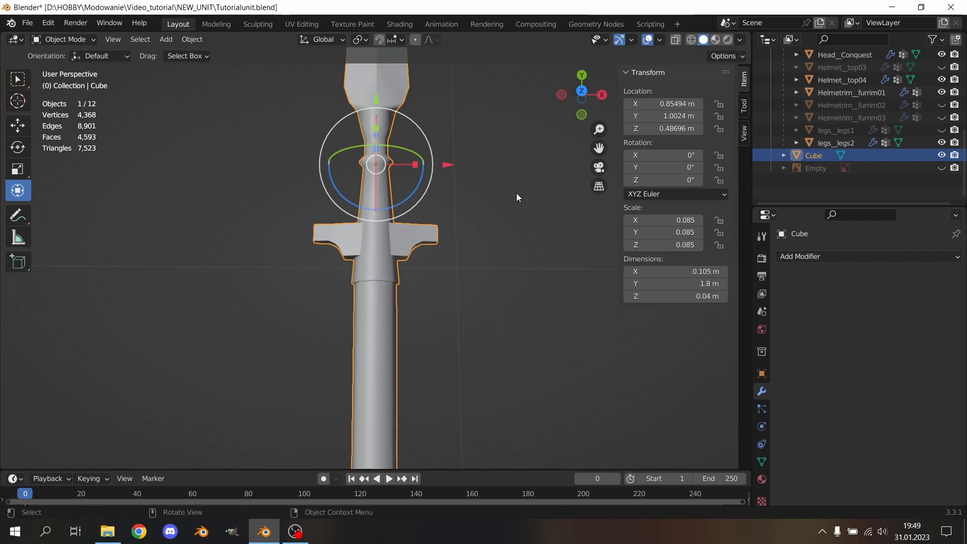
key("ctrl+z")
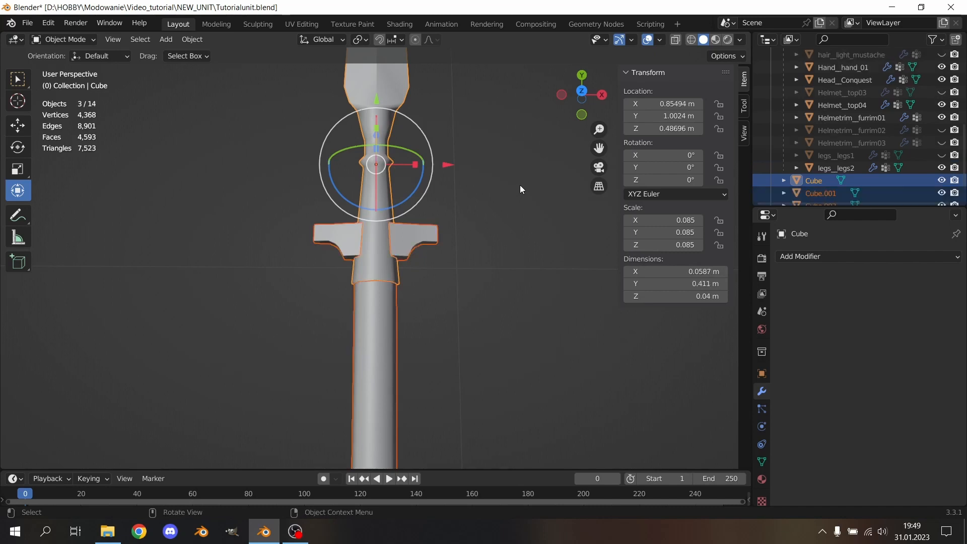
middle_click_drag(520, 185, 489, 104)
mouse_move(513, 149)
middle_mouse_down()
mouse_move(498, 153)
mouse_move(505, 161)
middle_mouse_up()
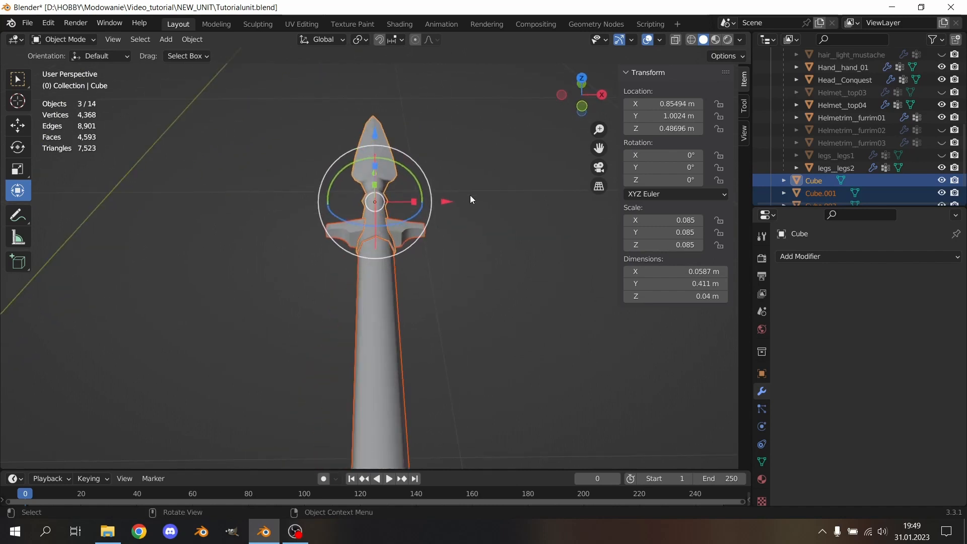
key("ctrl+j")
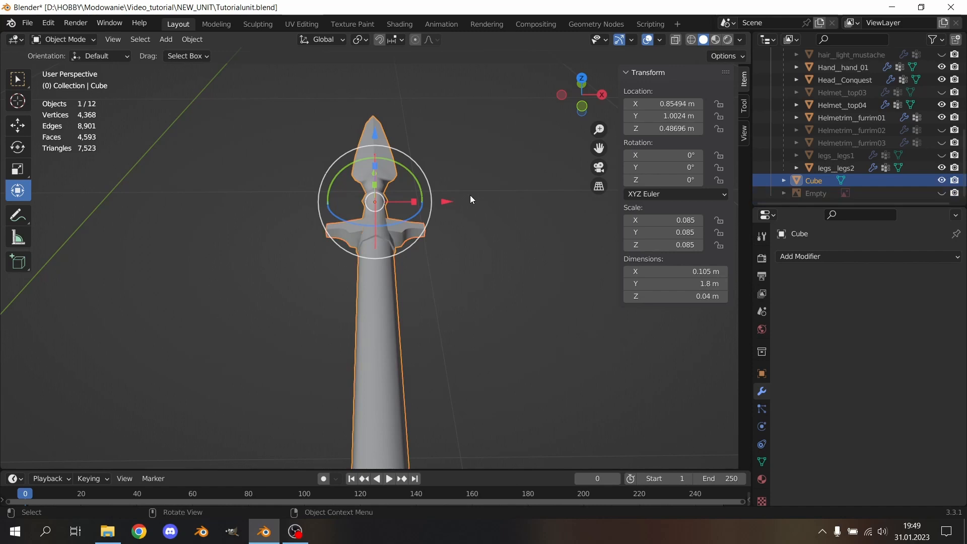
middle_click_drag(470, 195, 495, 148)
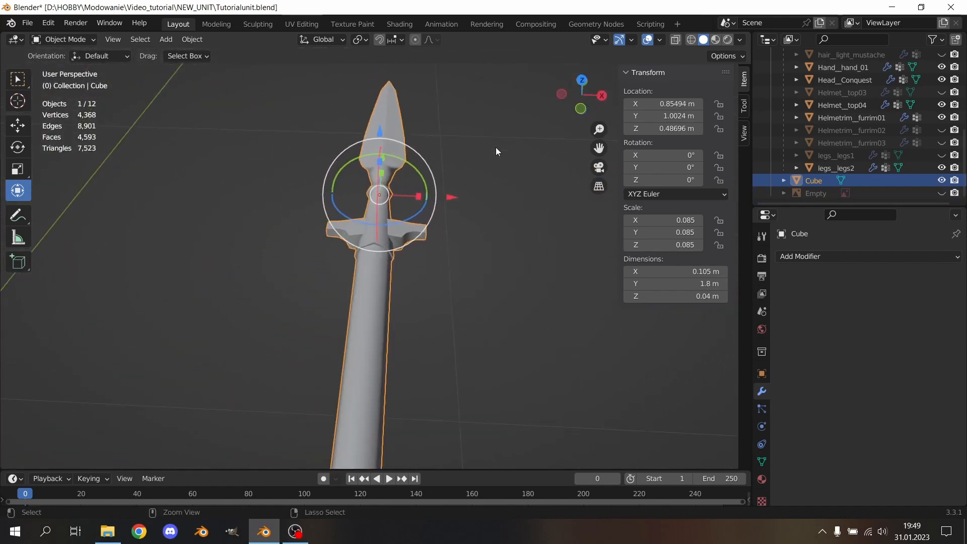
key("ctrl+z")
Step: Join the spearhead, side wings and shaft into a single spear object and check it together with the whole character
right_click(492, 143)
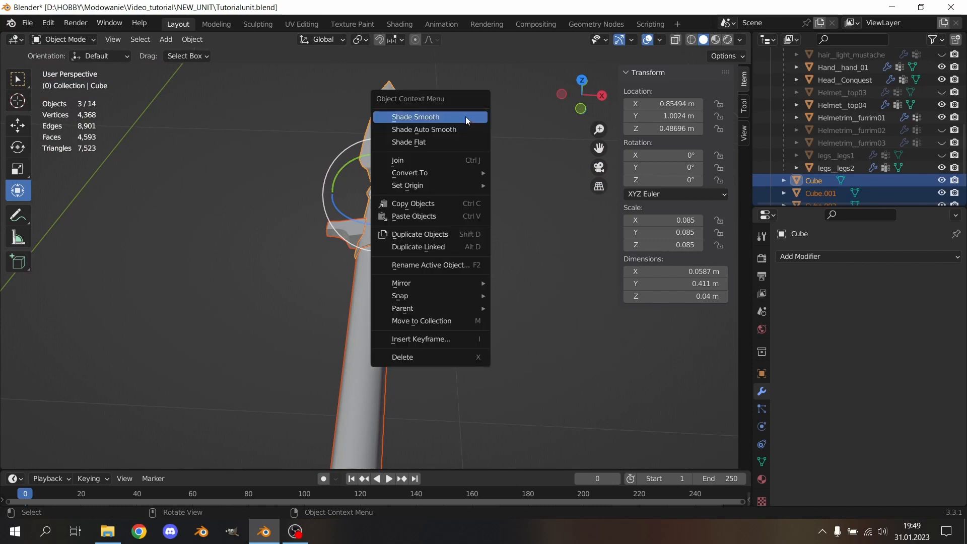
left_click(411, 161)
middle_click_drag(472, 252, 505, 248)
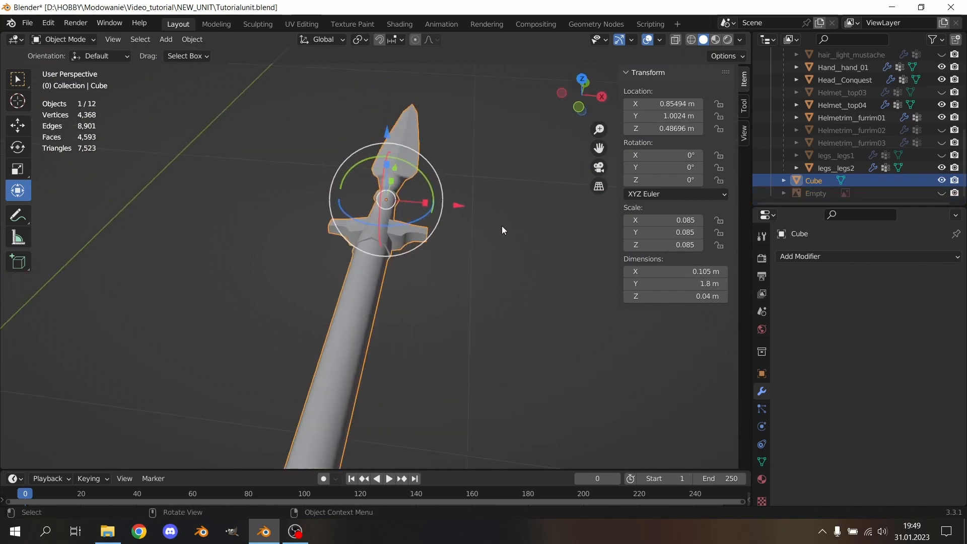
left_click(518, 181)
scroll(517, 181, "up", 2)
scroll(516, 182, "up", 1)
scroll(492, 157, "down", 7)
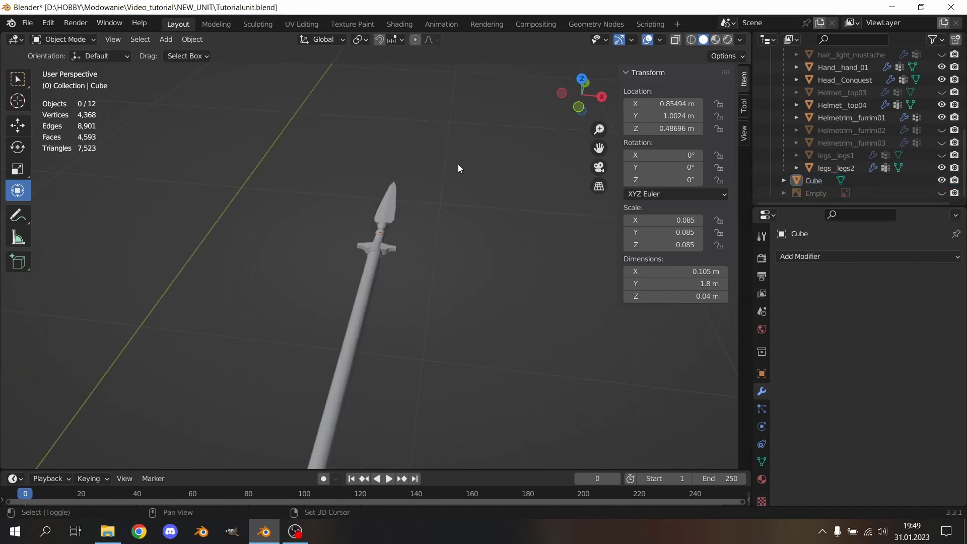
middle_click_drag(458, 165, 486, 241, "shift")
scroll(449, 116, "down", 2)
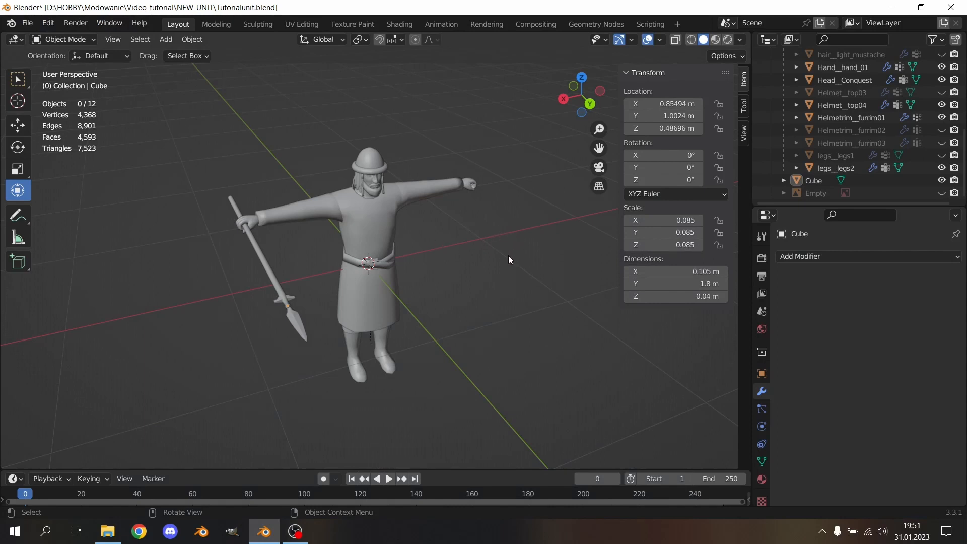
mouse_move(294, 264)
middle_mouse_down()
mouse_move(323, 243)
mouse_move(284, 255)
middle_mouse_up()
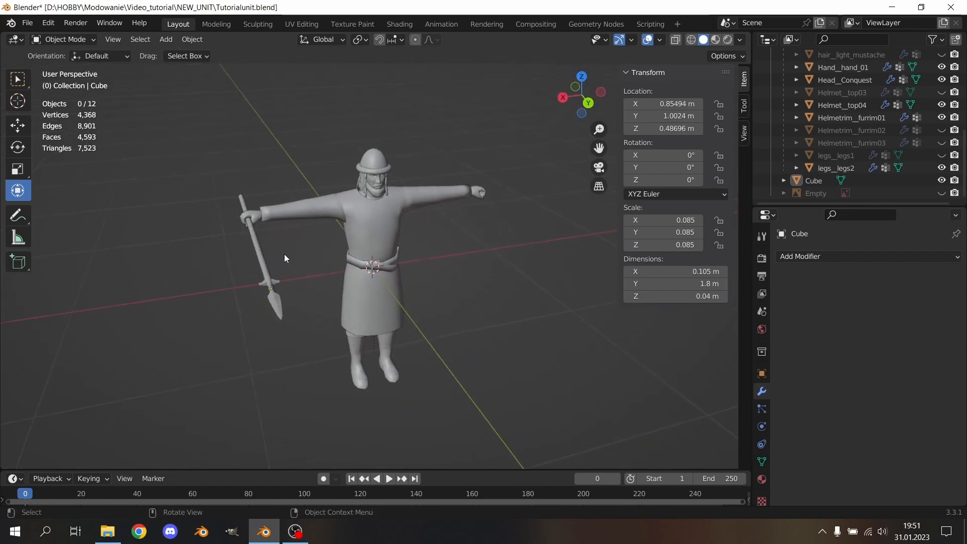